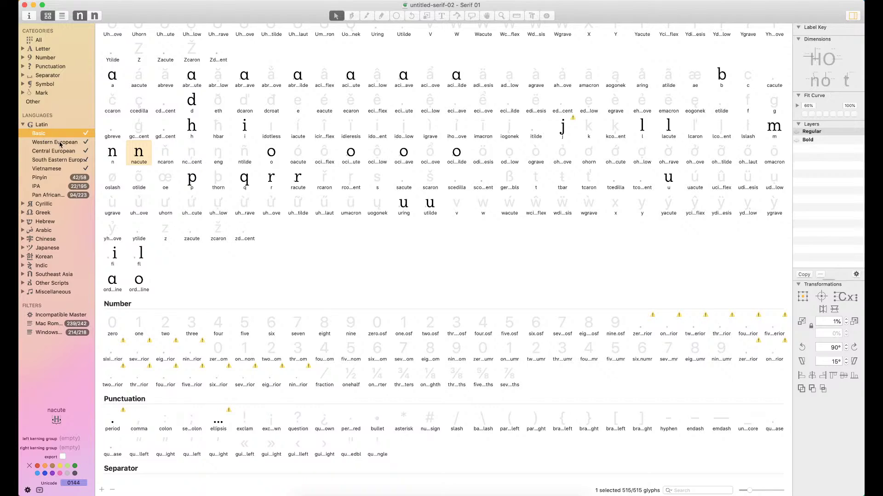
# Limit the font overview to the Basic Latin letters and enlarge the glyph previews
pyautogui.click(20, 49)
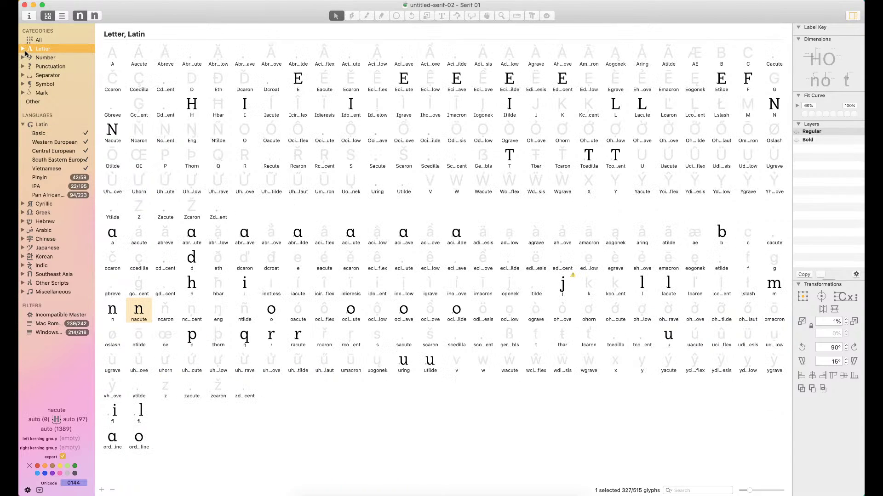
pyautogui.click(23, 49)
pyautogui.click(46, 58)
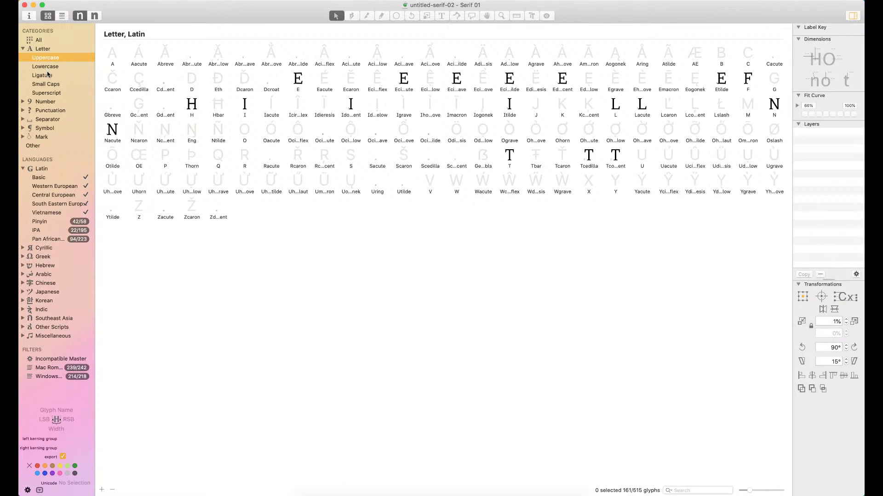
pyautogui.click(62, 178)
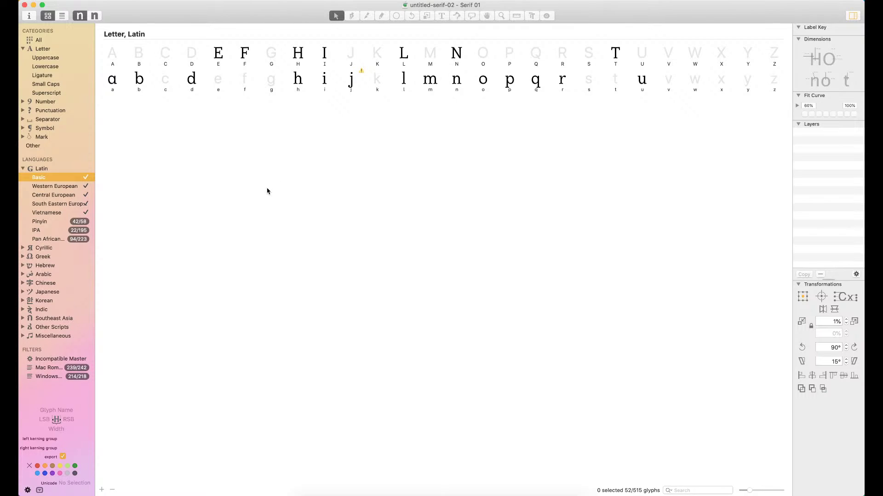
pyautogui.press('super+plus')
pyautogui.press('super+plus')
pyautogui.press('super+plus')
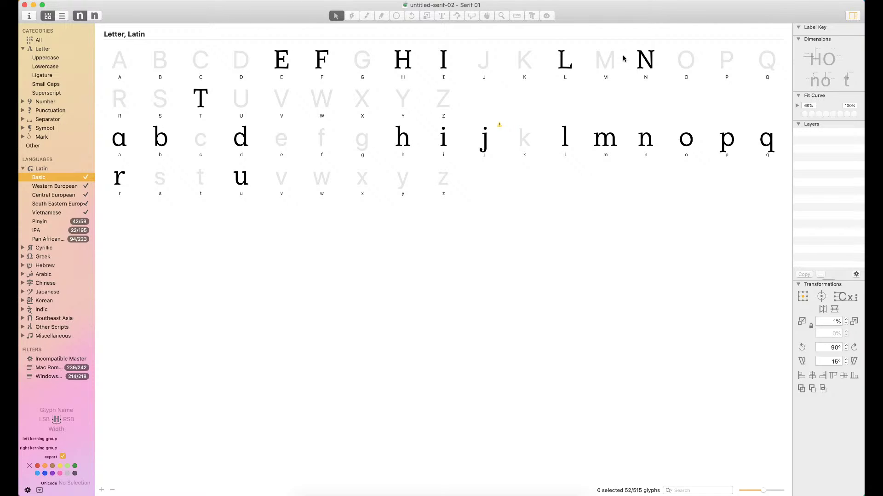
# Open the capital M glyph for editing and add an N beside it in the edit view
pyautogui.doubleClick(605, 60)
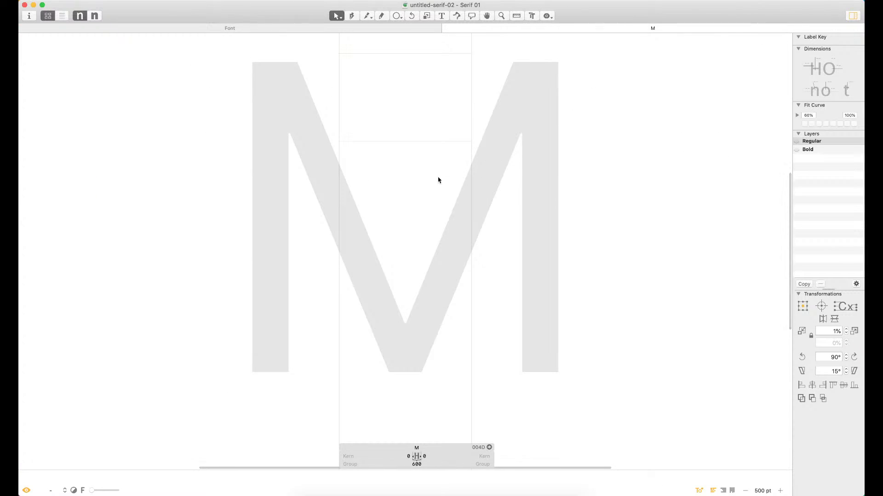
pyautogui.press('t')
pyautogui.doubleClick(394, 175)
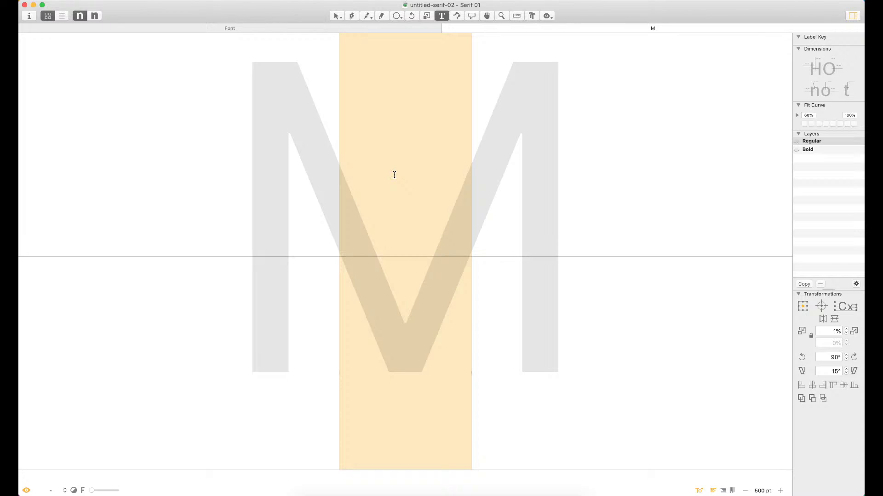
pyautogui.click(394, 175)
pyautogui.write('N')
pyautogui.press('Escape')
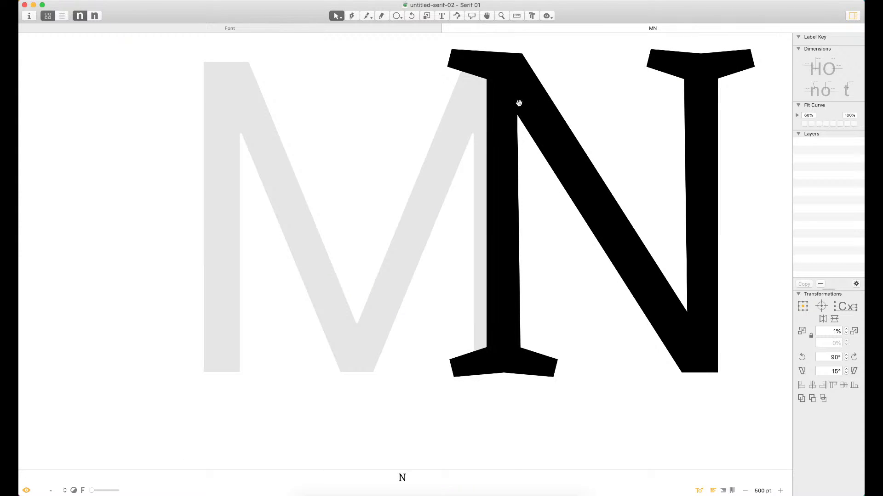
pyautogui.press('super+minus')
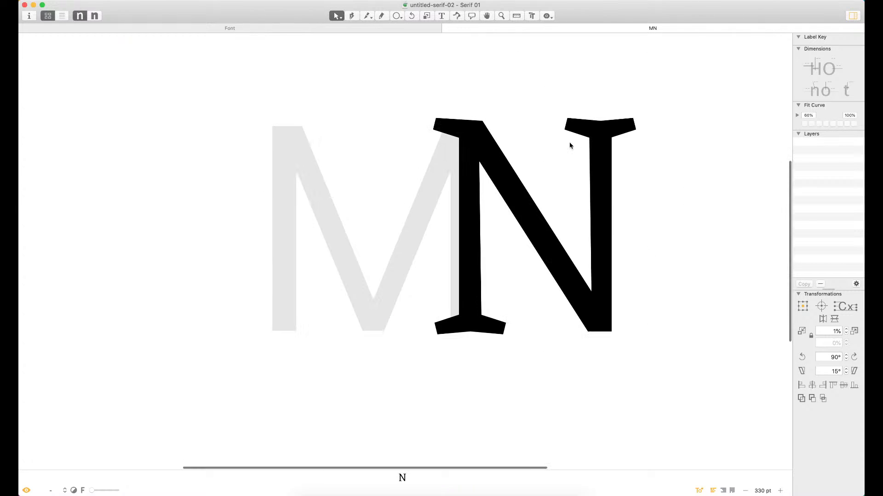
# Copy all outlines of the N and paste them into the empty M glyph
pyautogui.doubleClick(520, 182)
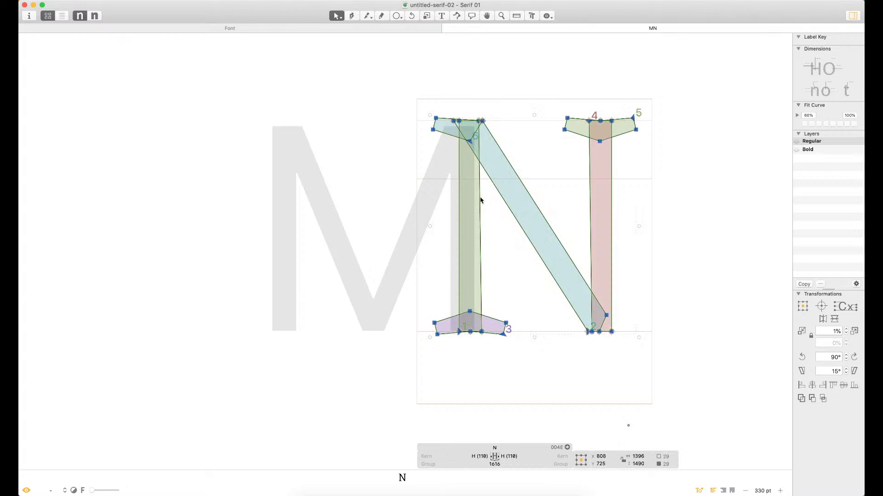
pyautogui.doubleClick(397, 228)
pyautogui.press('super+v')
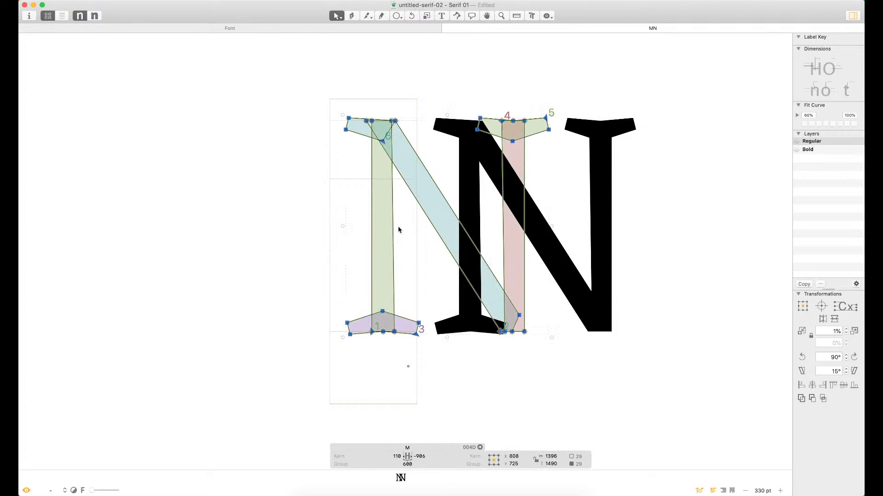
pyautogui.press('t')
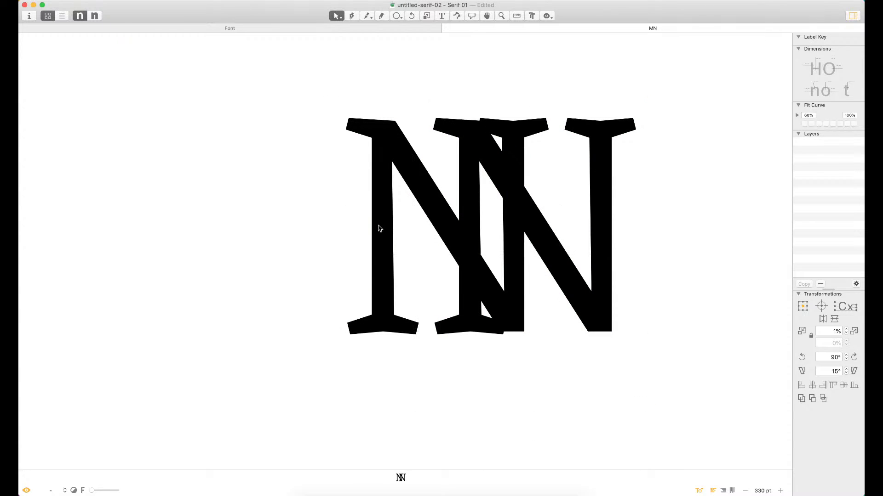
pyautogui.press('Escape')
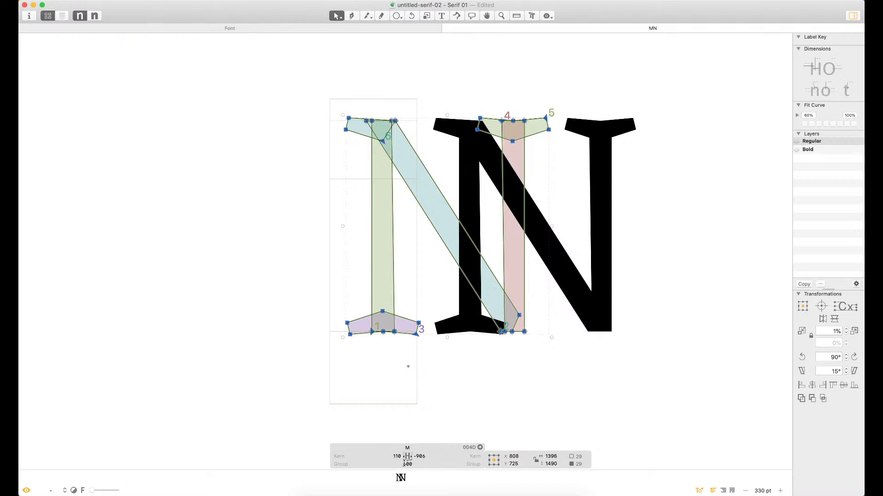
# Set both the left and right sidebearings of the M to 0
pyautogui.click(424, 457)
pyautogui.write('0')
pyautogui.press('Tab')
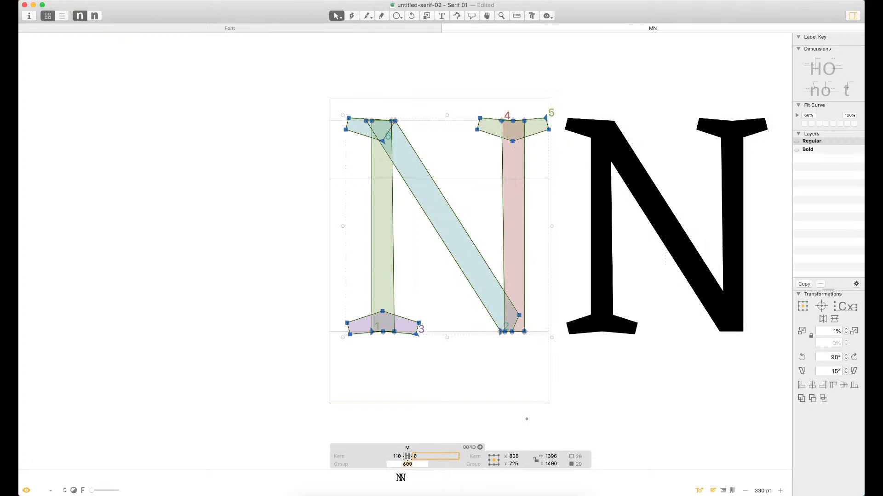
pyautogui.hotkey('shift', 'Tab')
pyautogui.hotkey('shift', 'Tab')
pyautogui.write('0')
pyautogui.press('Tab')
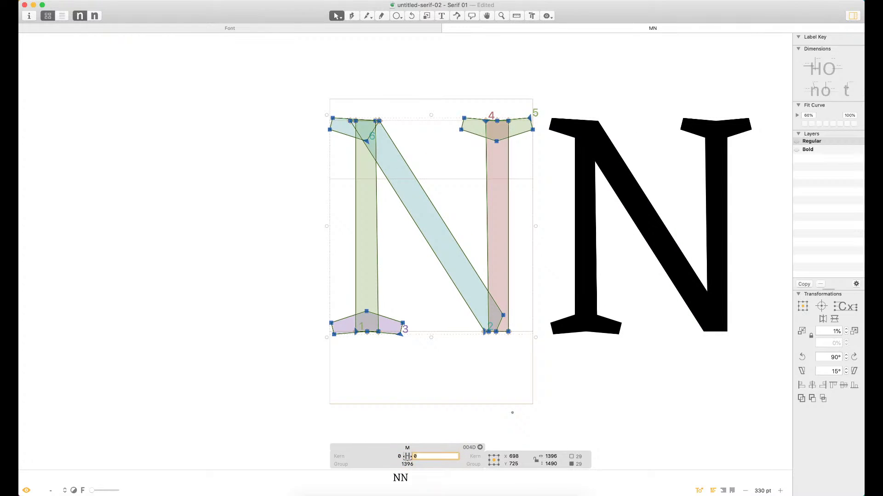
pyautogui.click(408, 103)
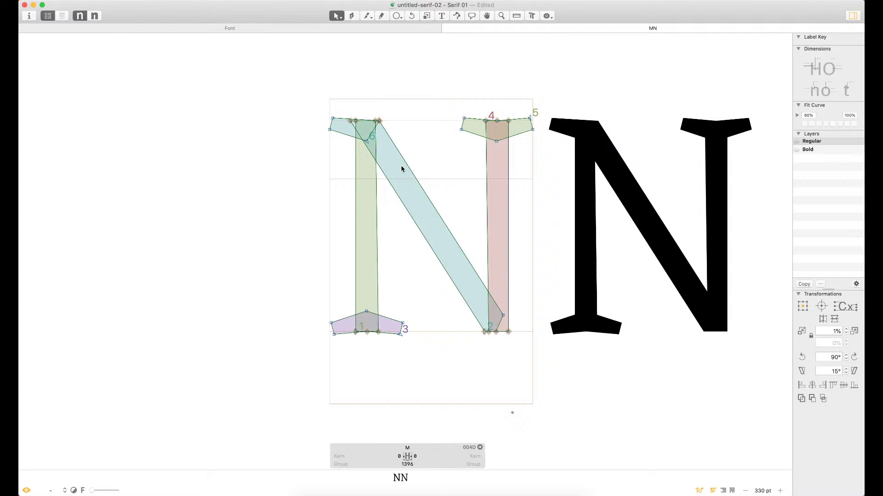
# Add a capital L in front of the M in the edit view
pyautogui.press('t')
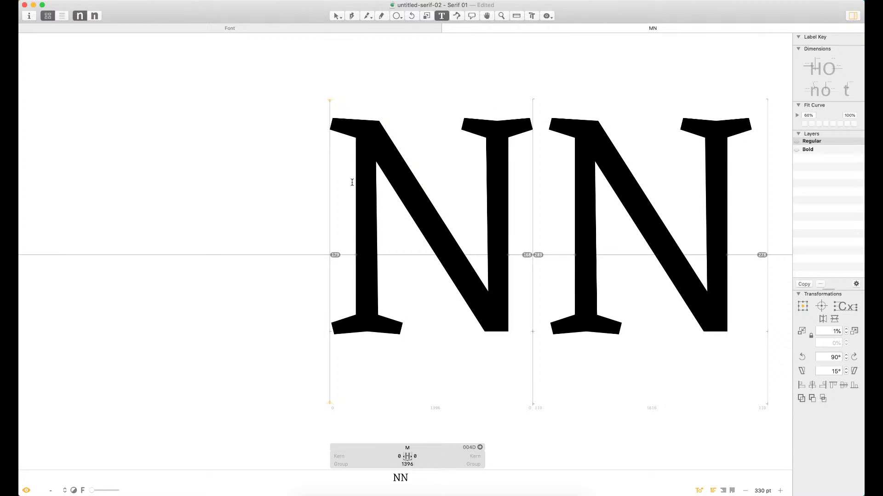
pyautogui.write('L')
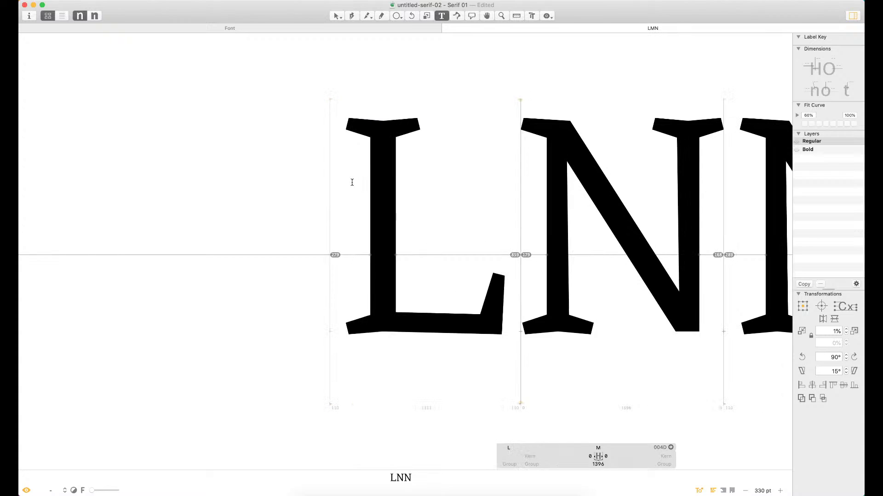
pyautogui.press('Escape')
pyautogui.hscroll(8, 355, 147)
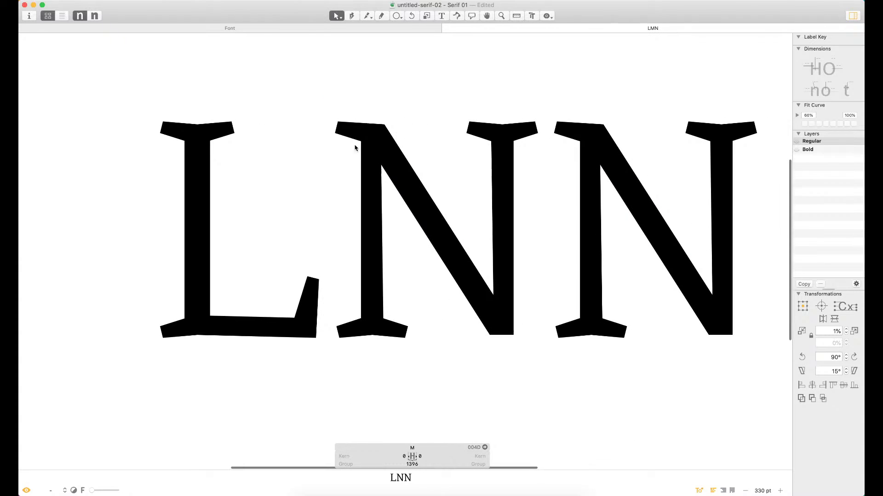
# Copy the L's vertical stem into the M and centre it over the left stem at X 255.5
pyautogui.doubleClick(197, 203)
pyautogui.click(216, 210)
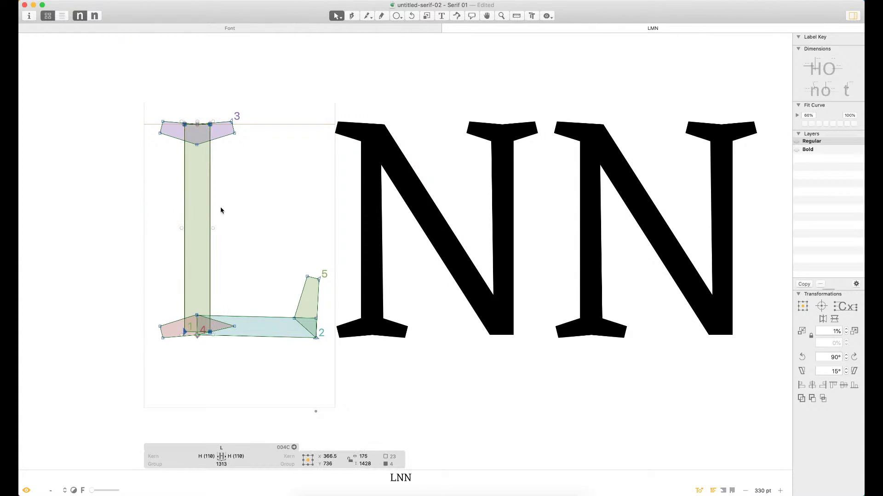
pyautogui.doubleClick(409, 265)
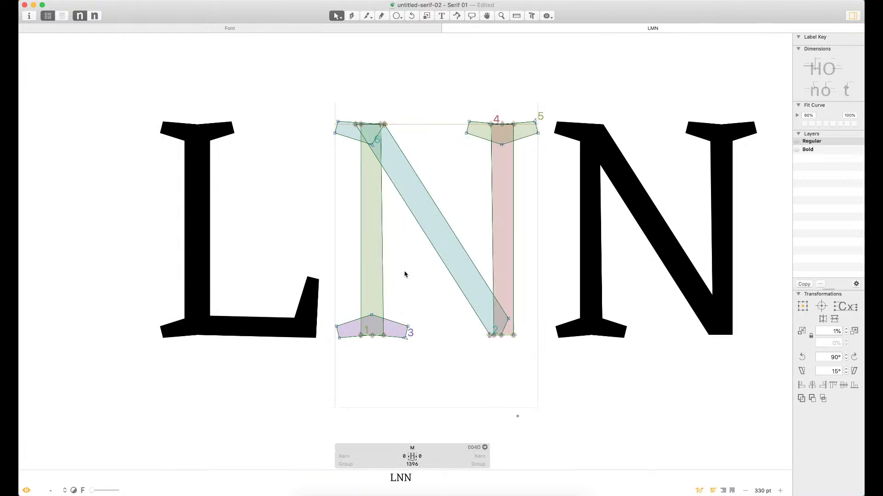
pyautogui.moveTo(403, 267); pyautogui.dragTo(331, 307)
pyautogui.press('z')
pyautogui.hotkey('shift', 'Right')
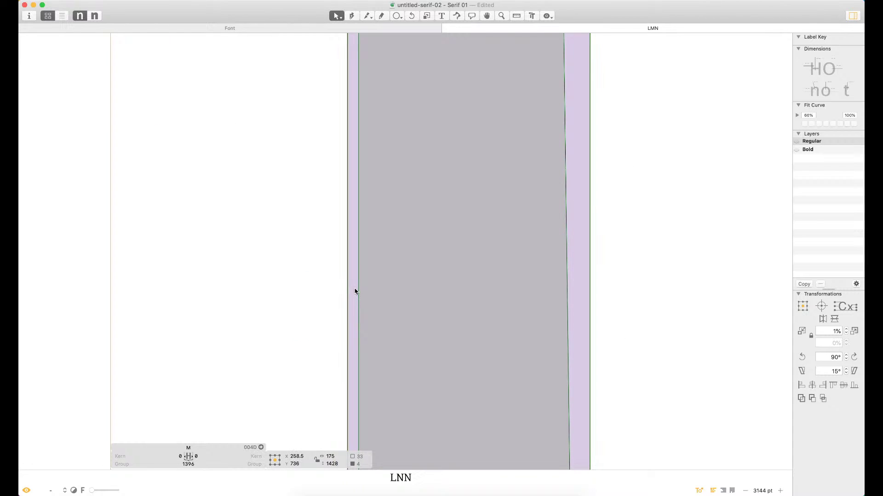
pyautogui.press('Left')
pyautogui.press('Left')
pyautogui.press('Left')
pyautogui.scroll(-5, 495, 278)
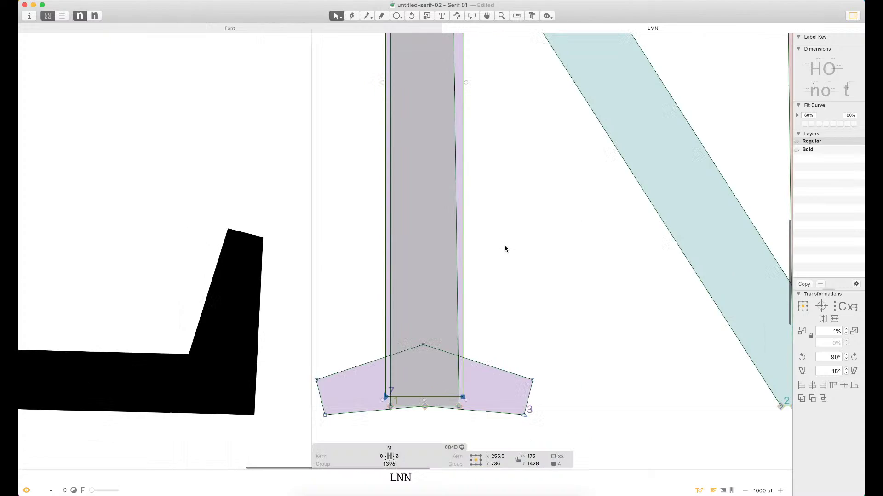
pyautogui.click(472, 256)
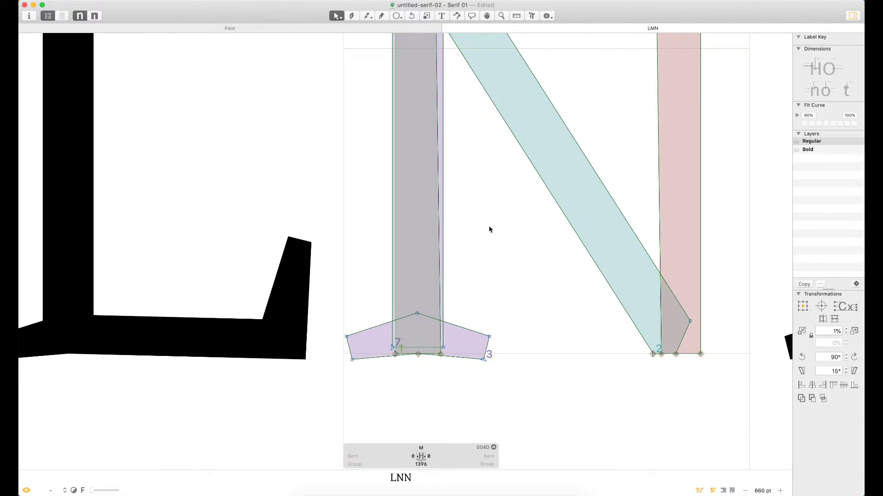
# Move the M's original thin left stem out of the letter, to the left beside the L's foot
pyautogui.press('super+minus')
pyautogui.press('space')
pyautogui.moveTo(489, 59); pyautogui.dragTo(436, 129)
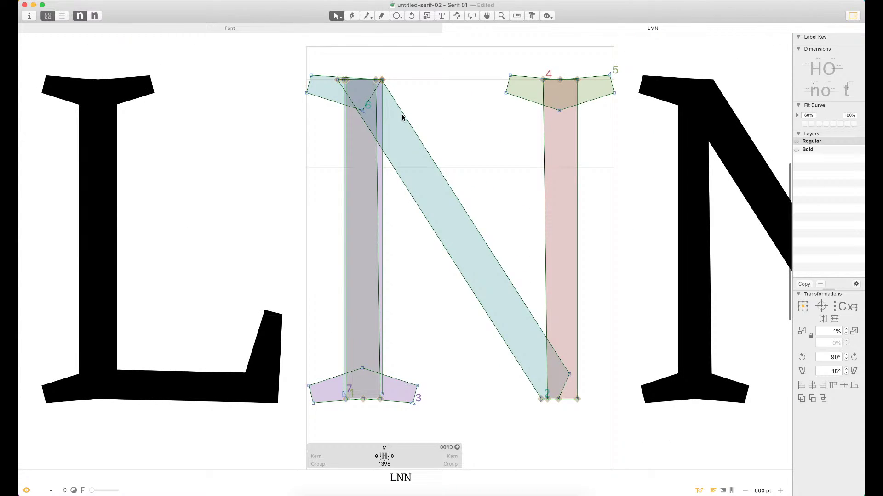
pyautogui.click(410, 124)
pyautogui.click(443, 125)
pyautogui.click(376, 131)
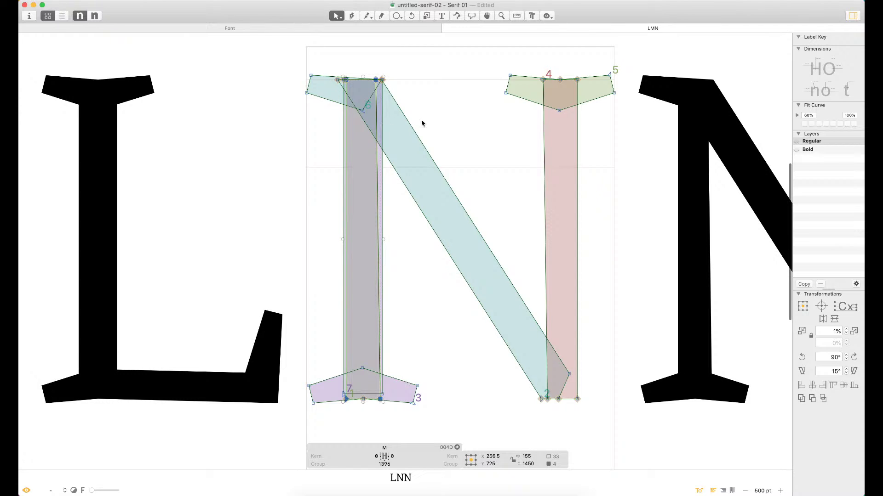
pyautogui.moveTo(376, 123); pyautogui.dragTo(257, 129)
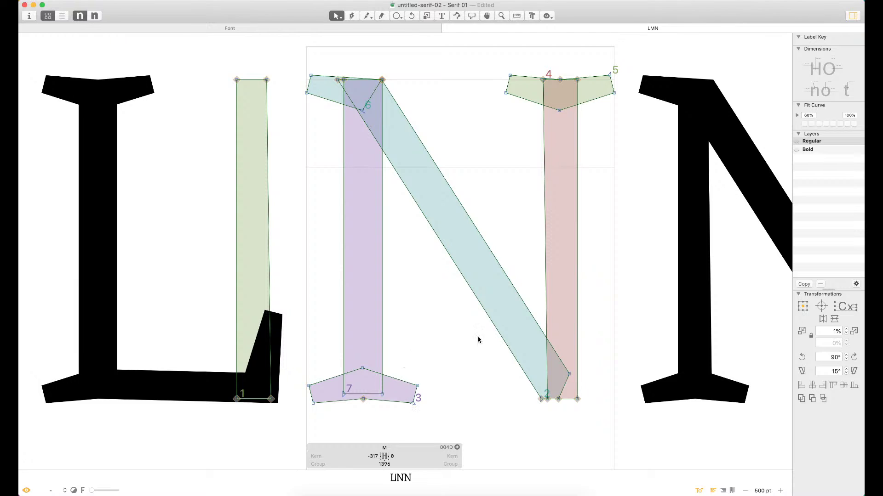
pyautogui.press('space')
pyautogui.moveTo(478, 340); pyautogui.dragTo(404, 311)
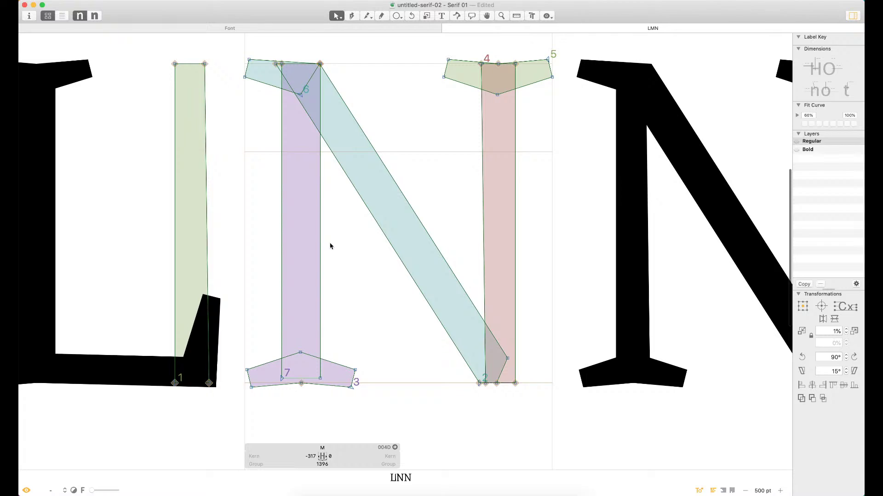
# Nudge the thick stem's upper right corner and the adjoining upper left half serif slightly left to taper the stem
pyautogui.click(280, 63)
pyautogui.hotkey('shift', 'Left')
pyautogui.click(323, 66)
pyautogui.click(321, 64)
pyautogui.hotkey('shift', 'Left')
pyautogui.click(338, 70)
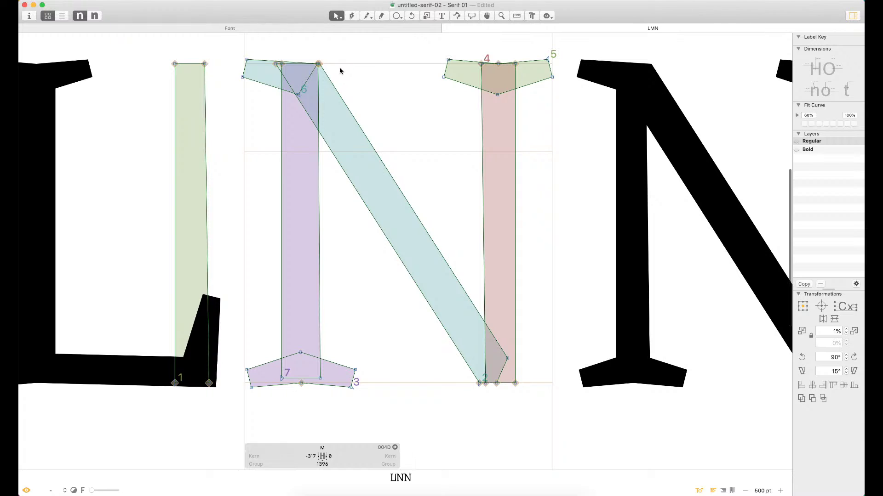
# Delete the M's right vertical stem and the serif on top of it
pyautogui.click(487, 118)
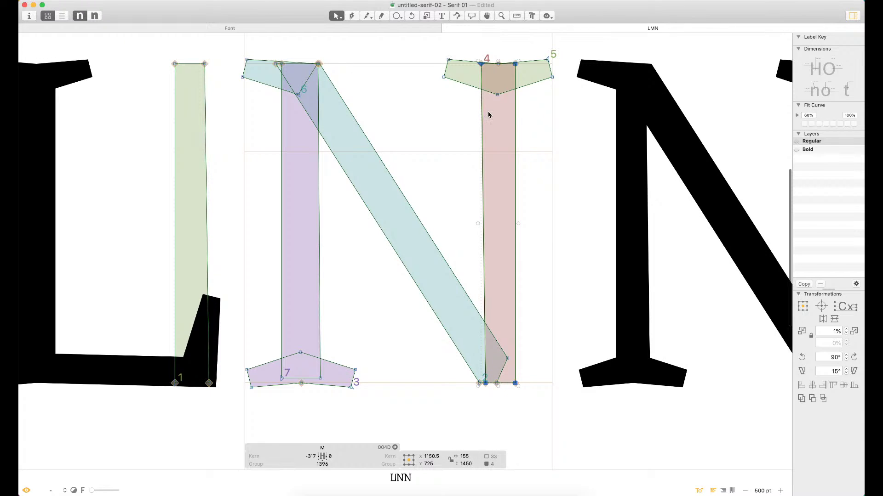
pyautogui.press('Delete')
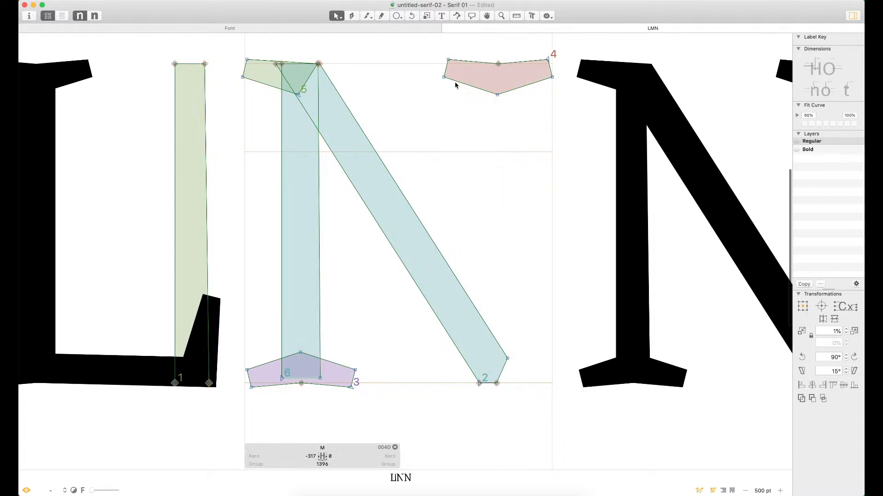
pyautogui.click(493, 68)
pyautogui.press('Delete')
pyautogui.press('super+minus')
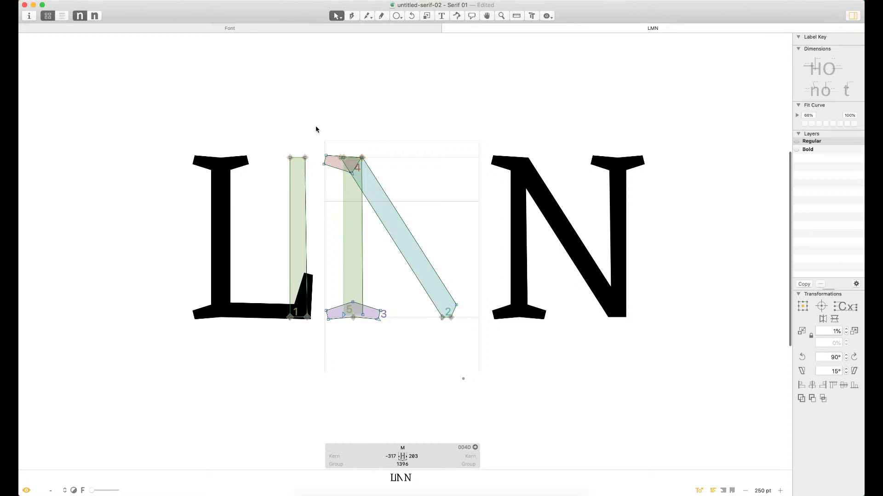
# Duplicate the M's stem, serifs and diagonal, flip the copy horizontally and move it right to about X 1203.5 so the diagonals cross
pyautogui.moveTo(316, 129); pyautogui.dragTo(483, 381)
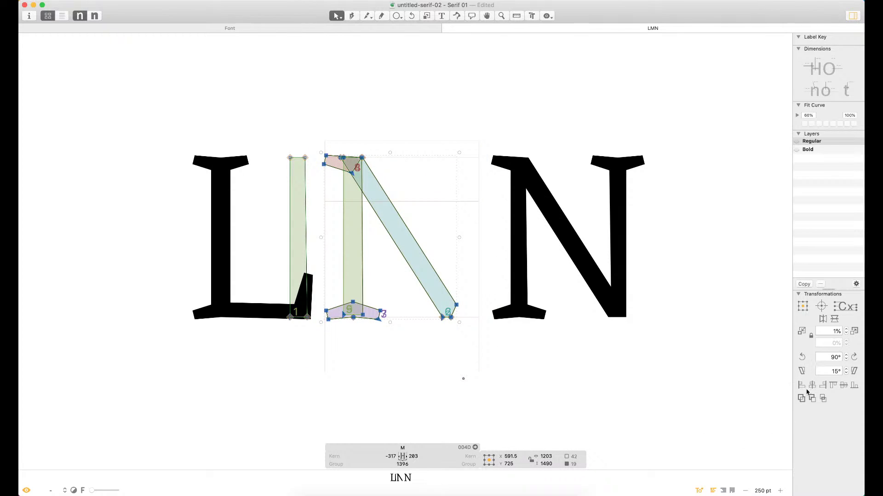
pyautogui.click(823, 319)
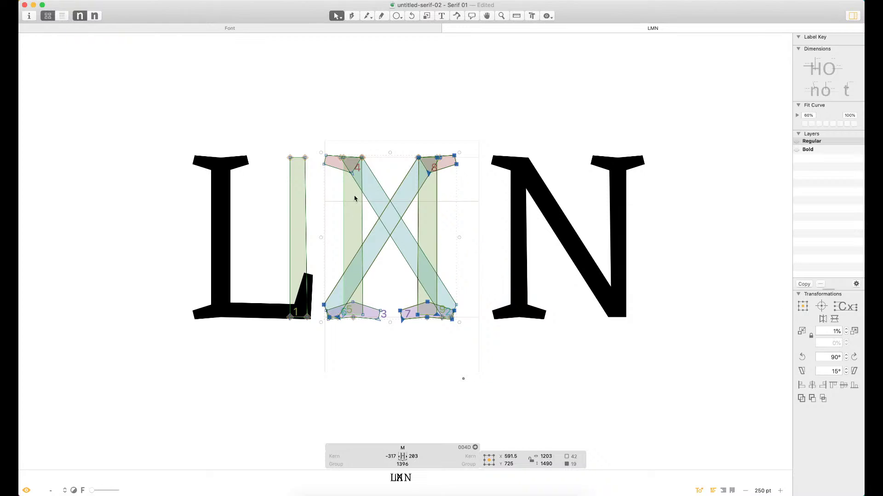
pyautogui.moveTo(407, 177); pyautogui.dragTo(476, 169)
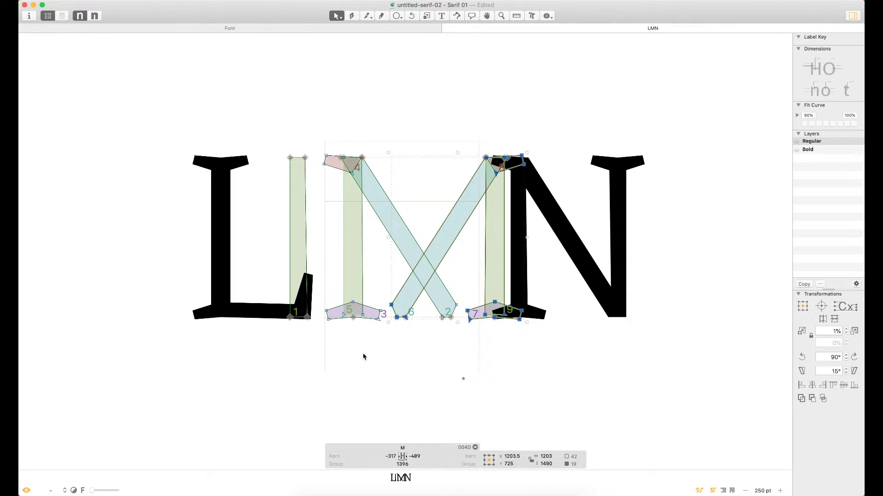
pyautogui.click(377, 325)
pyautogui.press('super+space')
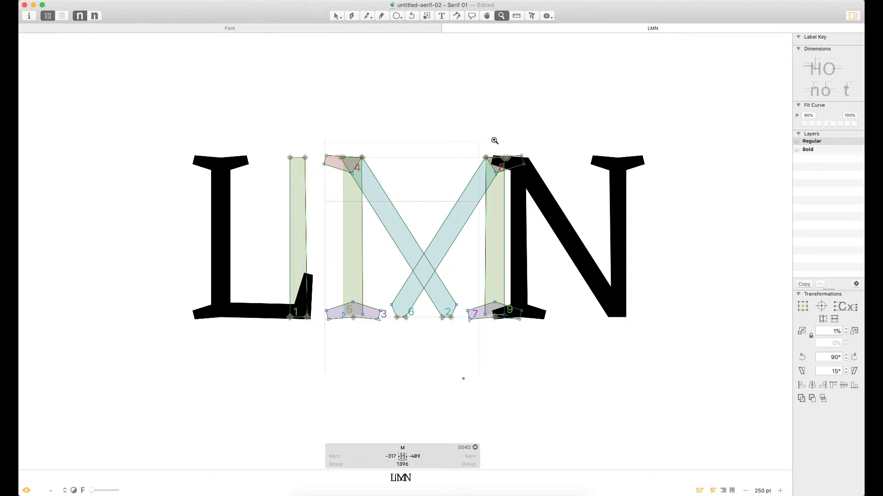
# Move the thin stem from beside the L's foot back onto the M's thick left stem
pyautogui.moveTo(498, 118); pyautogui.dragTo(272, 358)
pyautogui.doubleClick(365, 268)
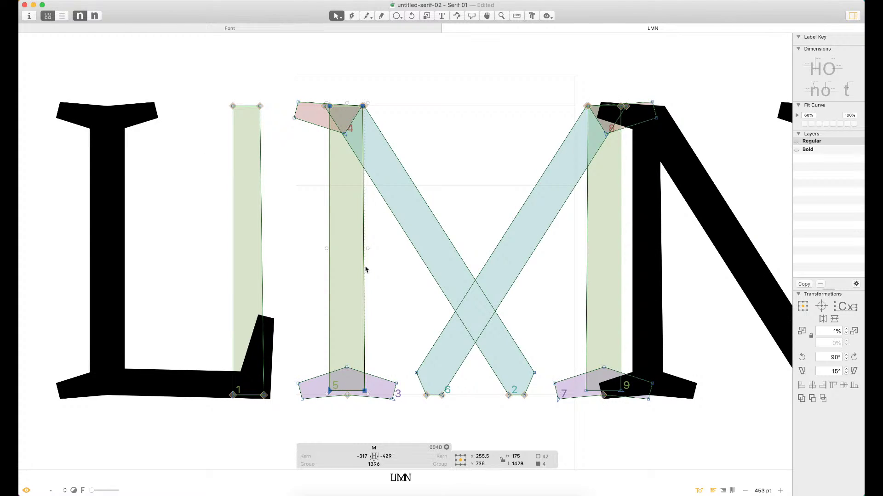
pyautogui.click(264, 238)
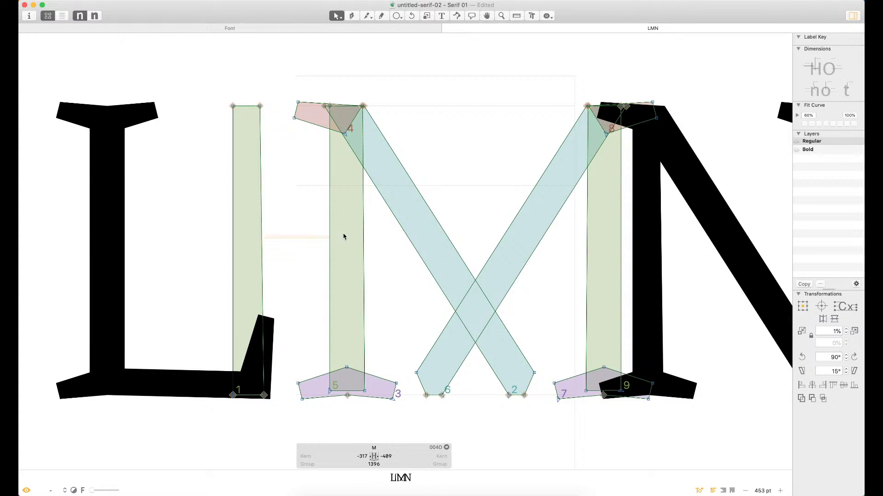
pyautogui.doubleClick(261, 244)
pyautogui.click(293, 244)
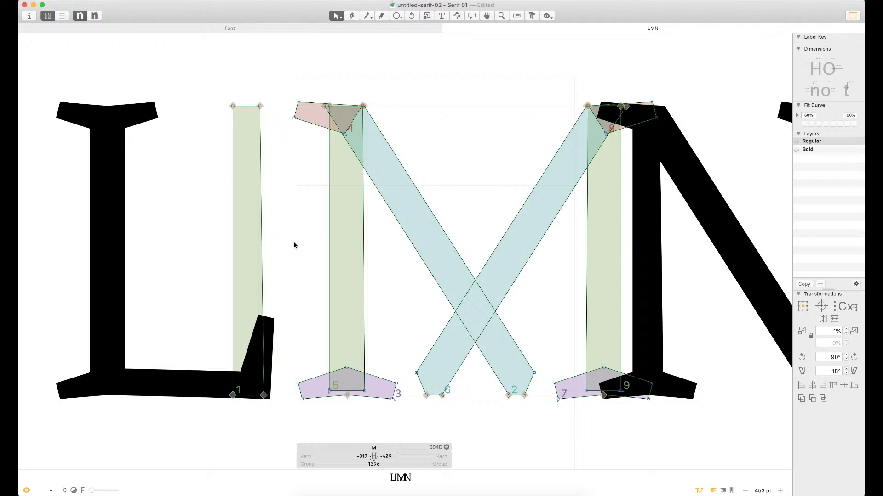
pyautogui.doubleClick(261, 238)
pyautogui.moveTo(232, 232); pyautogui.dragTo(332, 227)
# Nudge the thin stem right to X 272.5 so its upper right corner meets the end of the half serif
pyautogui.press('z')
pyautogui.moveTo(321, 147); pyautogui.dragTo(307, 166)
pyautogui.hotkey('shift', 'Right')
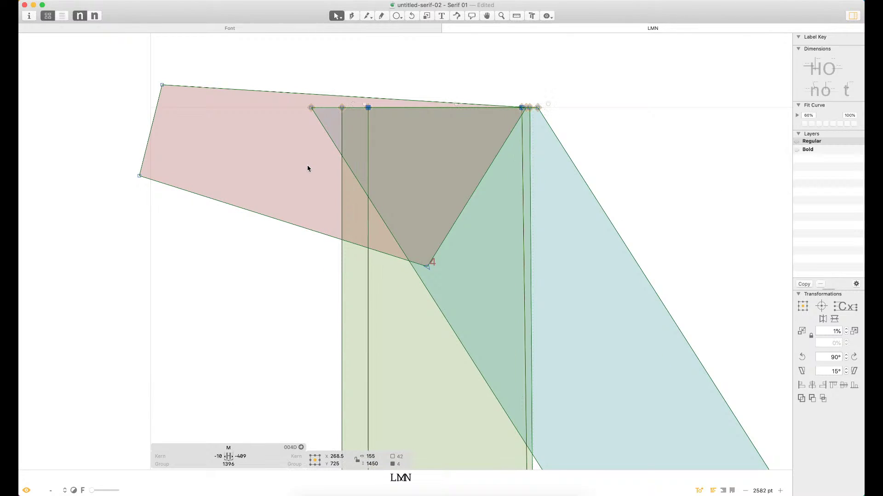
pyautogui.press('Right')
pyautogui.press('Right')
pyautogui.press('Right')
pyautogui.press('Right')
pyautogui.press('super+space')
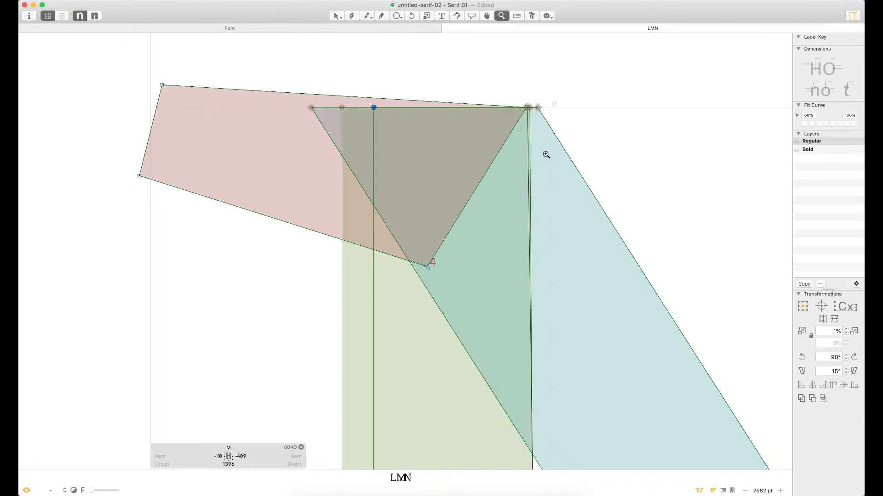
pyautogui.moveTo(558, 80); pyautogui.dragTo(433, 198)
pyautogui.press('Left')
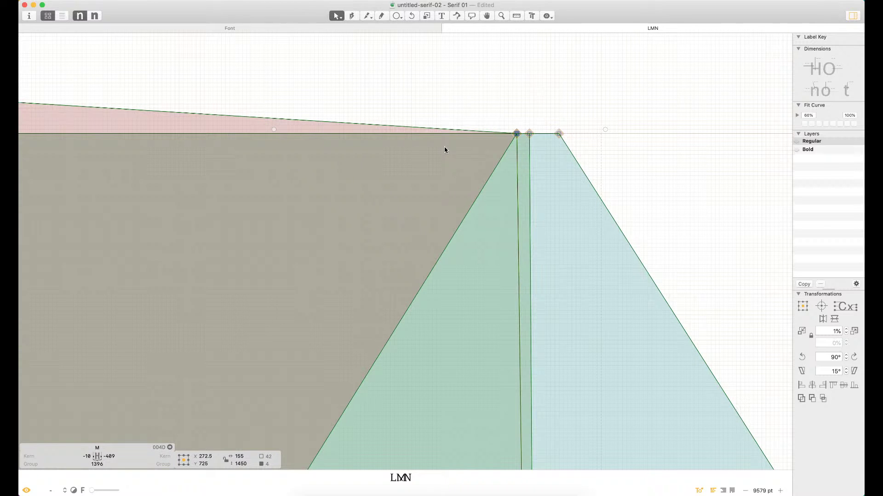
# Delete the thick left stem that overlaps the thin one in the M
pyautogui.press('super+space')
pyautogui.press('Escape')
pyautogui.press('super+minus')
pyautogui.press('super+minus')
pyautogui.press('super+minus')
pyautogui.press('super+minus')
pyautogui.press('space')
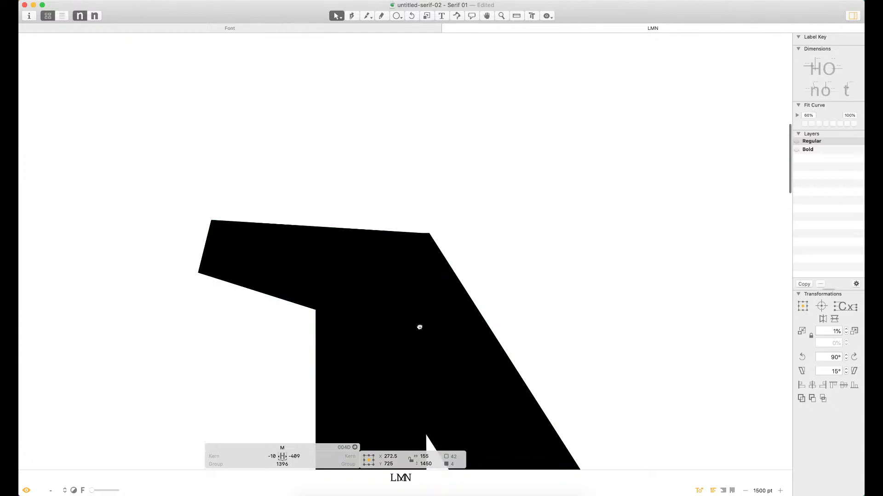
pyautogui.moveTo(427, 371); pyautogui.dragTo(378, 122)
pyautogui.press('super+minus')
pyautogui.press('super+minus')
pyautogui.press('super+minus')
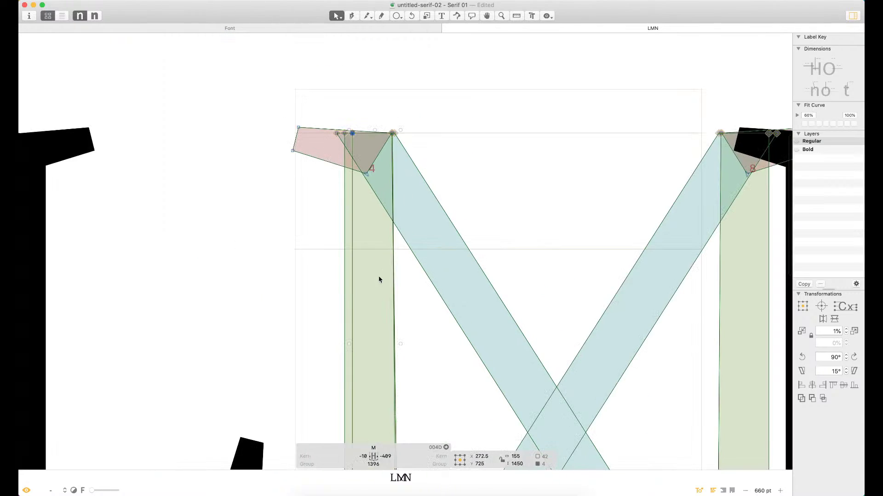
pyautogui.press('space')
pyautogui.moveTo(433, 212); pyautogui.dragTo(301, 120)
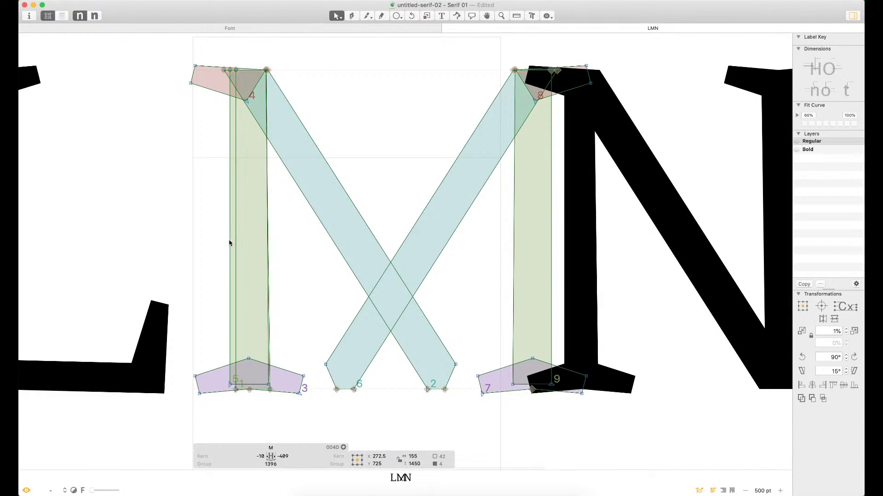
pyautogui.click(230, 241)
pyautogui.press('BackSpace')
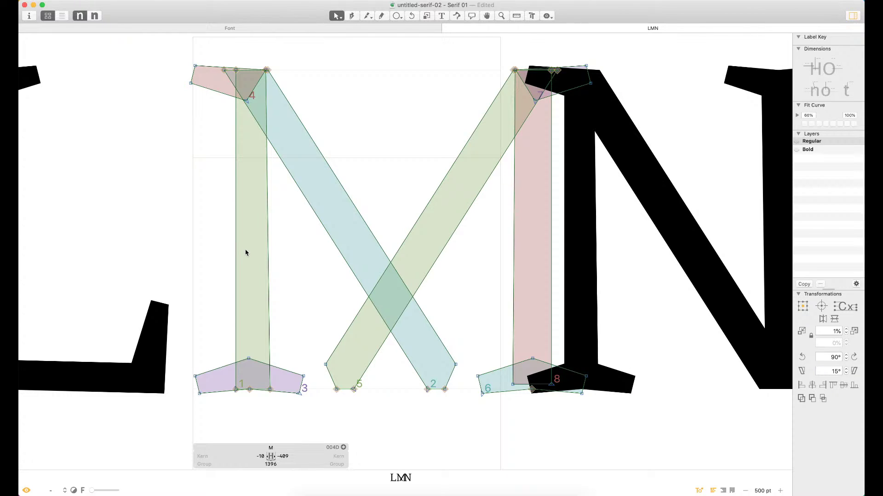
# Replace the M's left stem and its serifs with copies of the N's left stem, upper half serif and foot serif
pyautogui.doubleClick(646, 106)
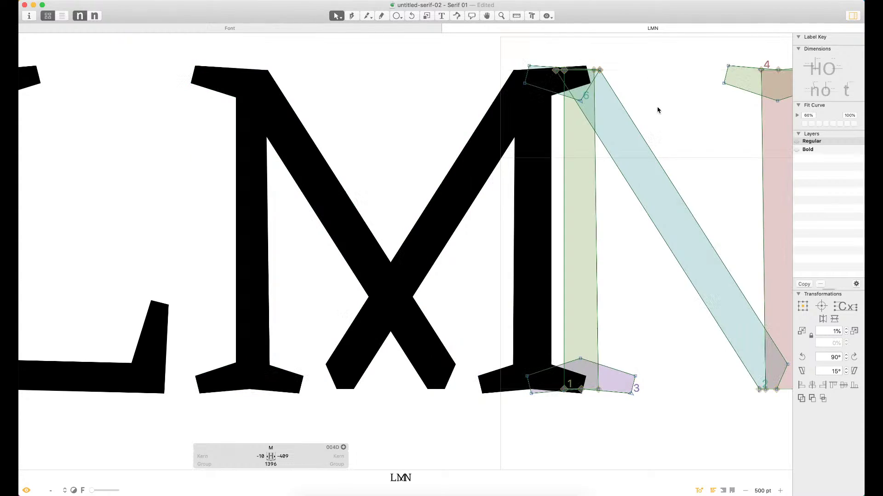
pyautogui.click(545, 91)
pyautogui.keyDown('shift'); pyautogui.click(576, 174); pyautogui.keyUp('shift')
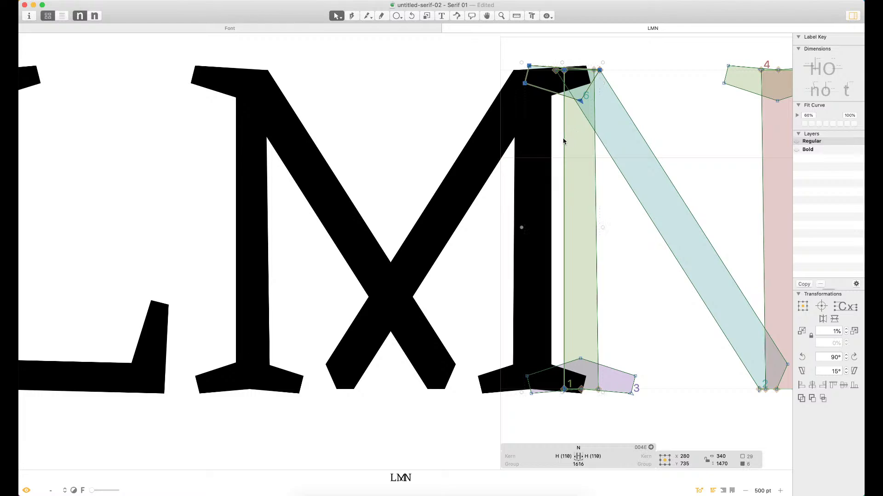
pyautogui.keyDown('shift'); pyautogui.click(611, 370); pyautogui.keyUp('shift')
pyautogui.doubleClick(272, 229)
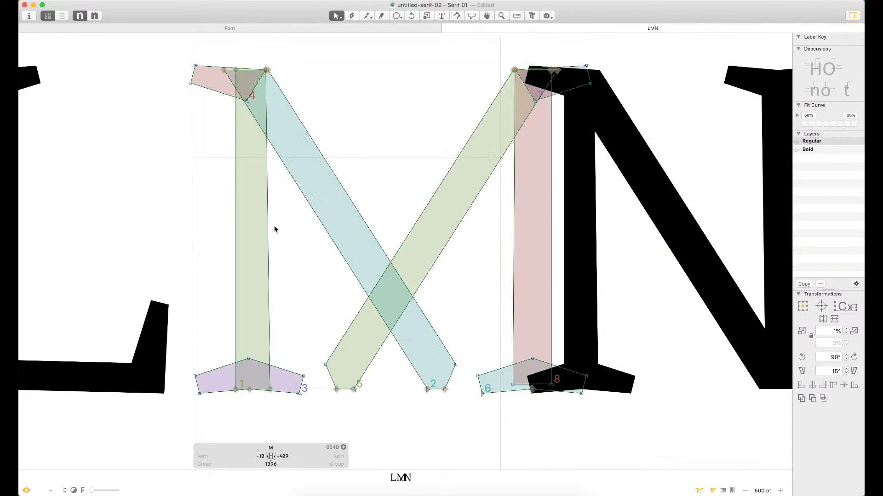
pyautogui.keyDown('shift'); pyautogui.click(213, 375); pyautogui.keyUp('shift')
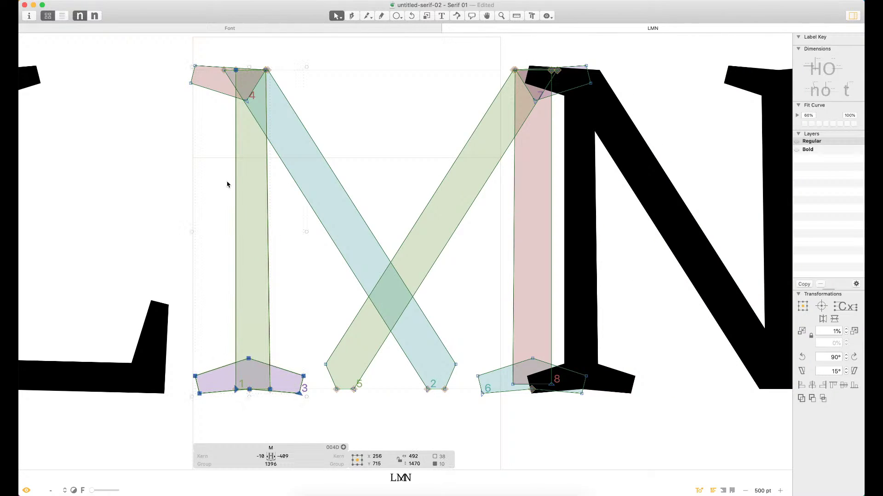
pyautogui.keyDown('shift'); pyautogui.click(222, 93); pyautogui.keyUp('shift')
pyautogui.press('Delete')
pyautogui.press('super+v')
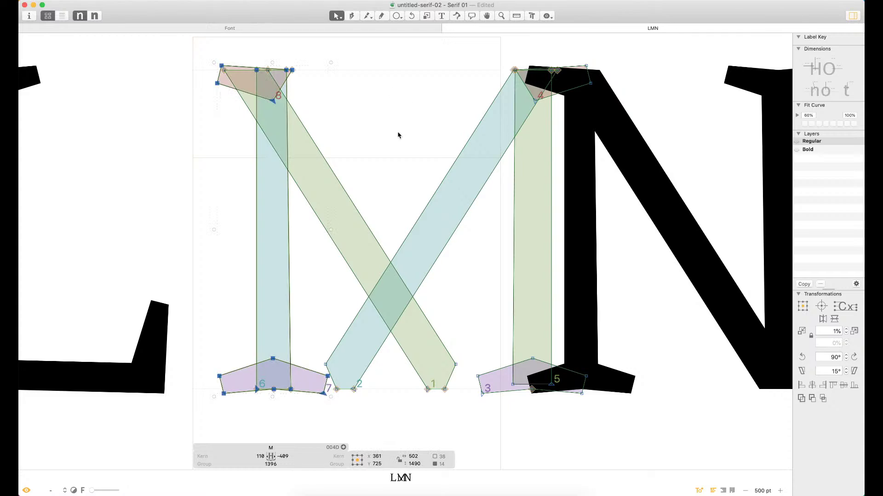
# Move the pasted stem and serifs left to X 251 so they join the upper end of the left diagonal
pyautogui.hotkey('shift', 'Left')
pyautogui.hotkey('shift', 'Left')
pyautogui.hotkey('shift', 'Left')
pyautogui.hotkey('shift', 'Left')
pyautogui.hotkey('shift', 'Left')
pyautogui.hotkey('shift', 'Left')
pyautogui.hotkey('shift', 'Left')
pyautogui.hotkey('shift', 'Left')
pyautogui.hotkey('shift', 'Left')
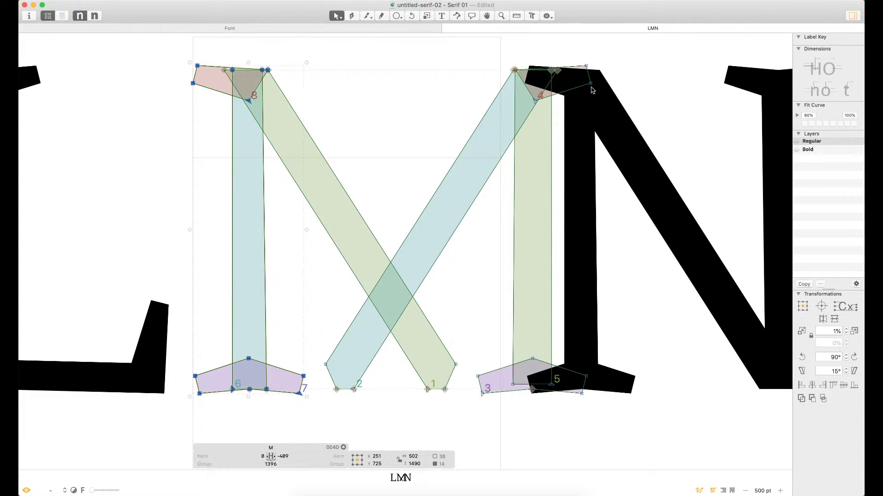
pyautogui.press('z')
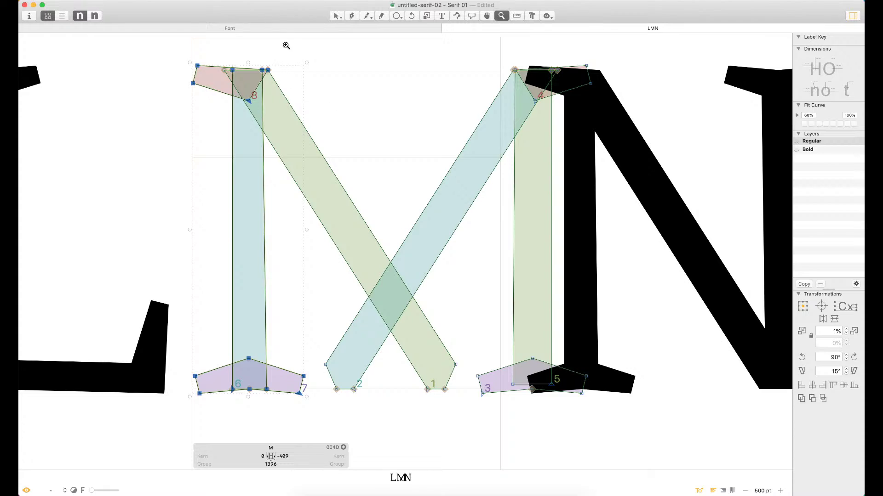
pyautogui.moveTo(286, 43); pyautogui.dragTo(222, 136)
pyautogui.hotkey('shift', 'Left')
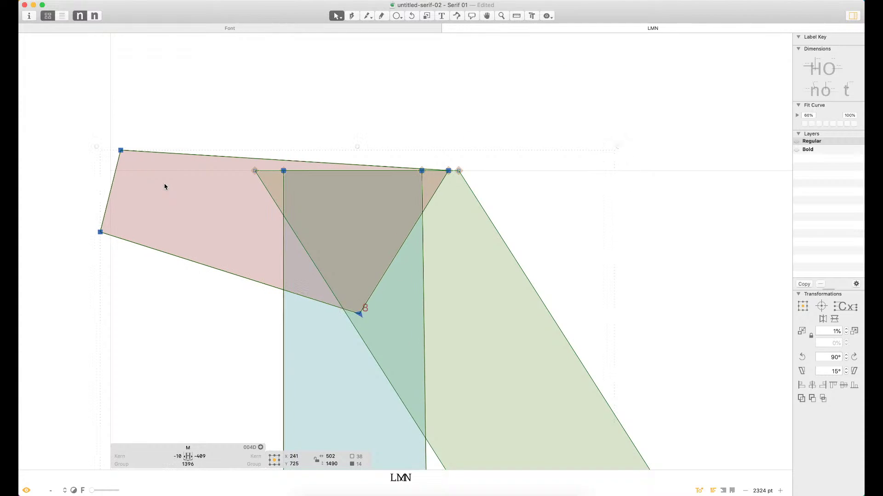
pyautogui.hotkey('shift', 'Right')
pyautogui.press('super+0')
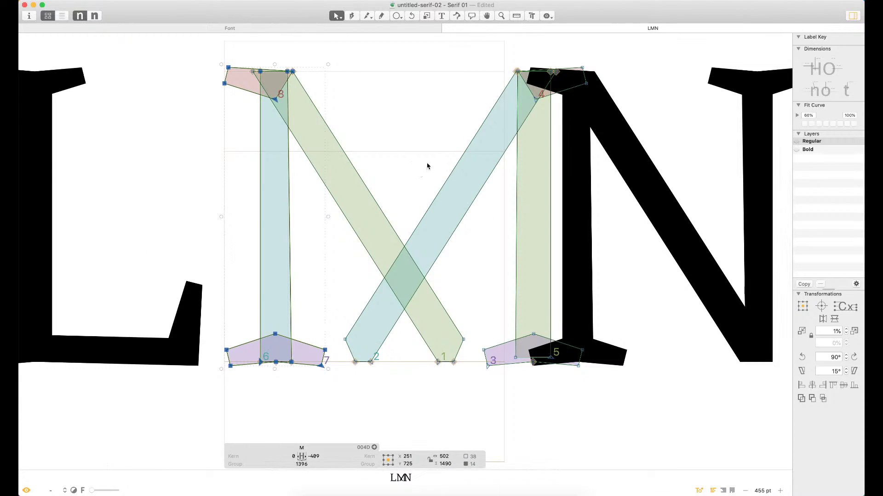
# Compare the M with the N and measure the widths of the M's left diagonal, right stem and left stem
pyautogui.doubleClick(634, 128)
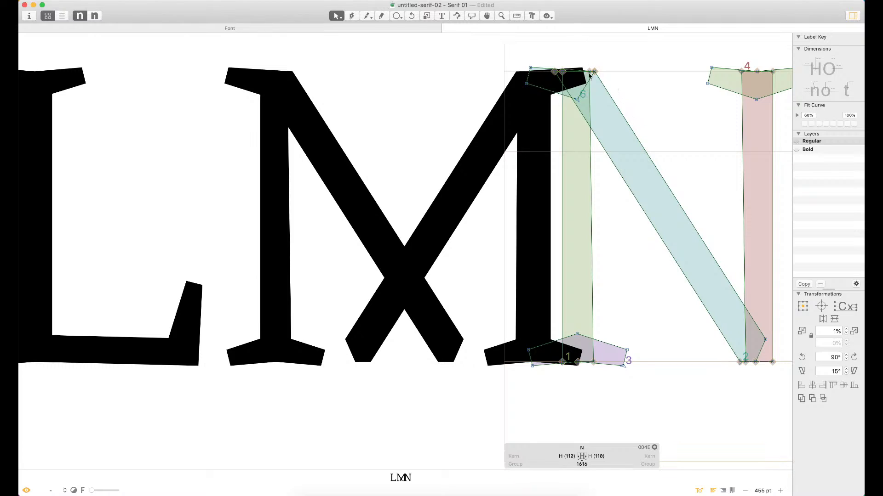
pyautogui.doubleClick(344, 213)
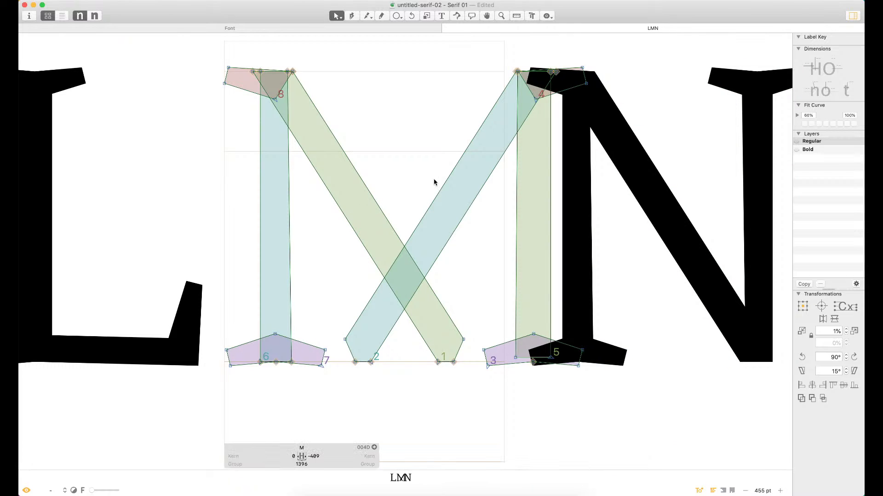
pyautogui.hscroll(3, 368, 150)
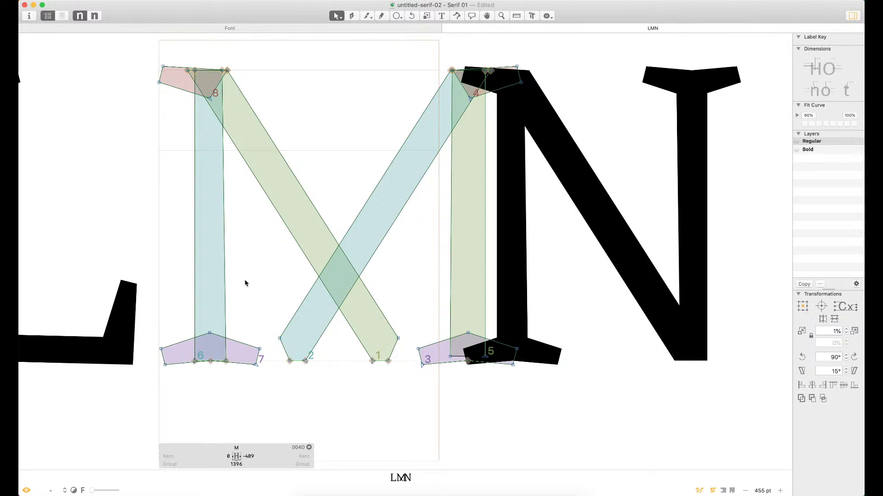
pyautogui.press('l')
pyautogui.moveTo(241, 189); pyautogui.dragTo(324, 190)
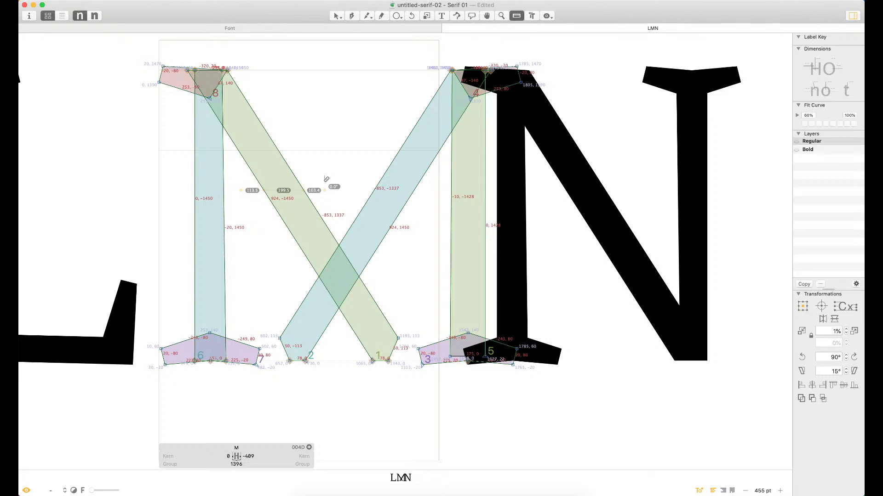
pyautogui.moveTo(324, 190); pyautogui.dragTo(435, 184)
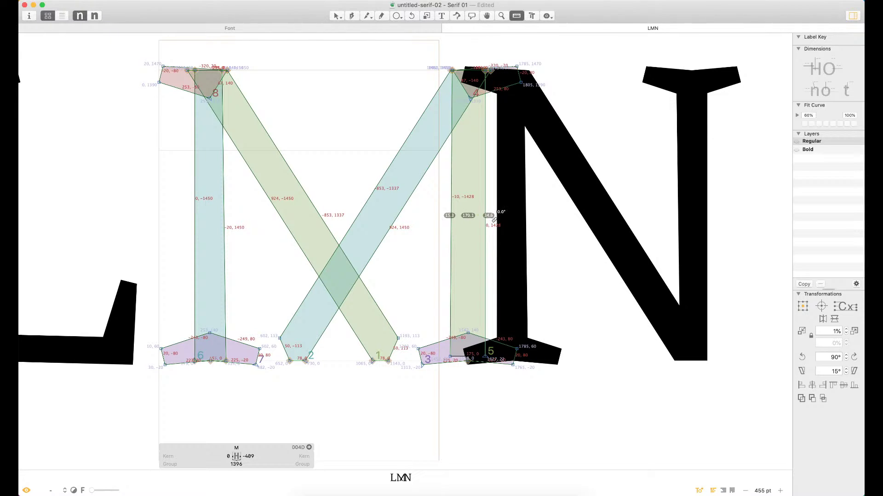
pyautogui.moveTo(152, 250); pyautogui.dragTo(261, 249)
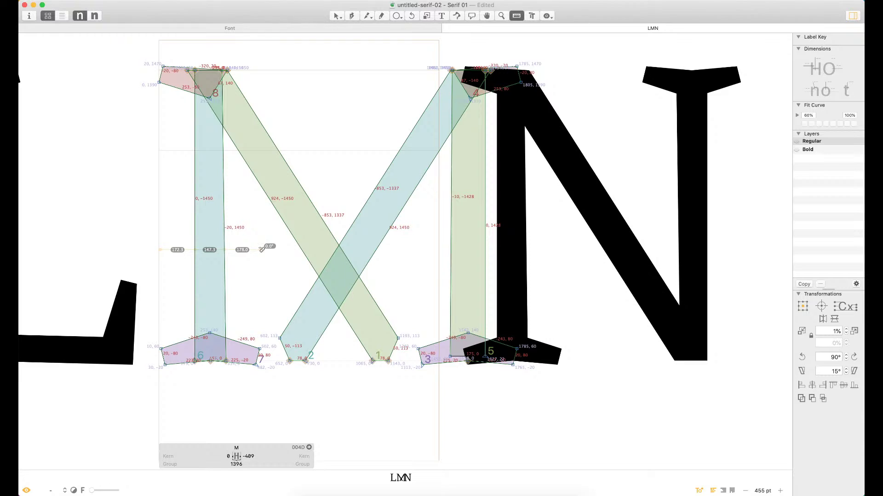
pyautogui.press('v')
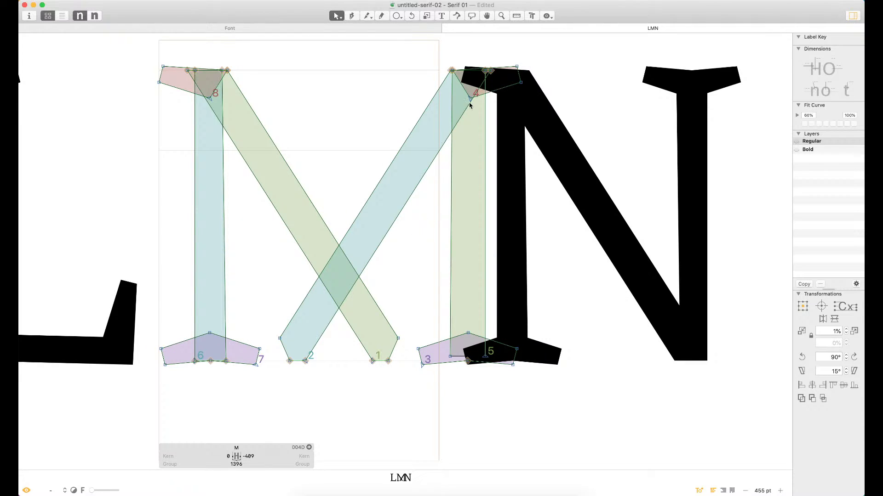
# Set the M's right sidebearing to 0 and measure across all its stems and diagonals
pyautogui.click(263, 457)
pyautogui.write('0')
pyautogui.press('Return')
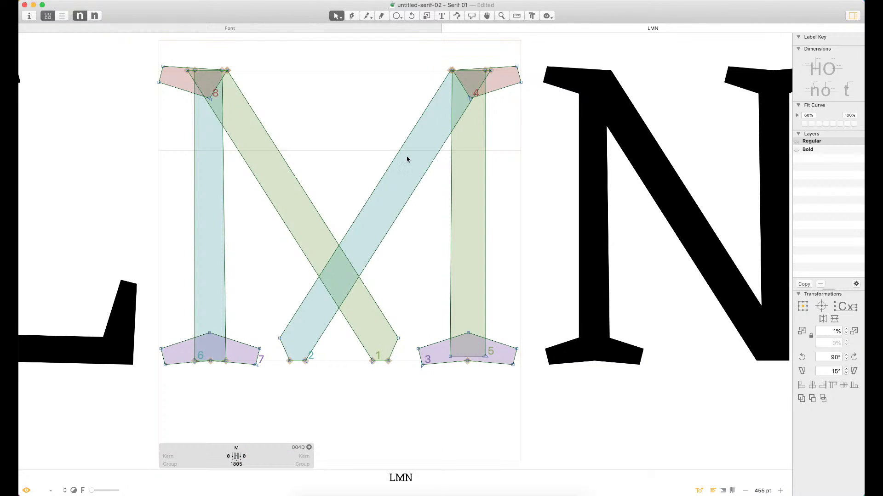
pyautogui.press('l')
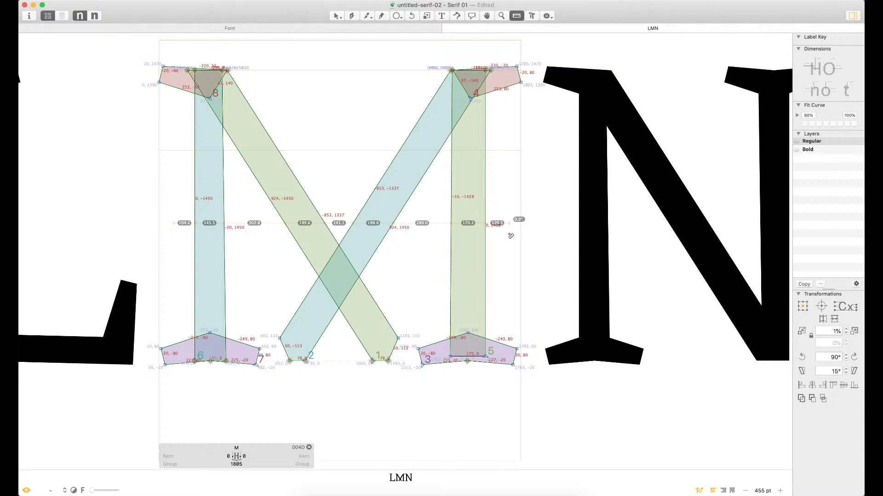
pyautogui.press('v')
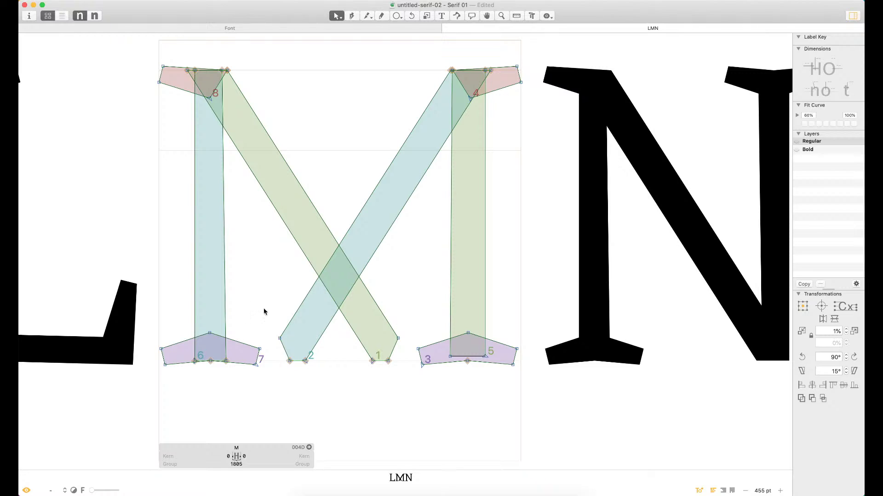
# Shift the three lower nodes of the M's right diagonal horizontally right to X 896, making the diagonal steeper
pyautogui.moveTo(264, 322); pyautogui.dragTo(313, 380)
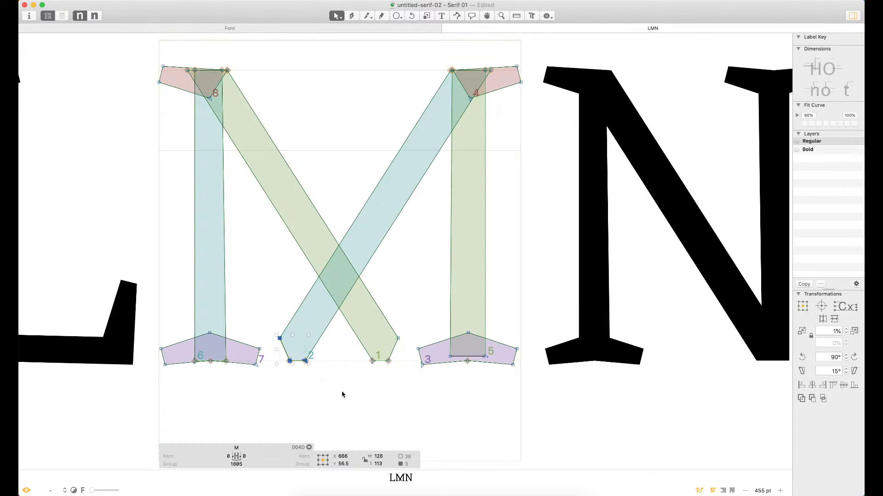
pyautogui.hotkey('shift', 'Right')
pyautogui.hotkey('shift', 'Right')
pyautogui.hotkey('shift', 'Right')
pyautogui.hotkey('shift', 'Right')
pyautogui.hotkey('shift', 'Right')
pyautogui.hotkey('shift', 'Right')
pyautogui.hotkey('shift', 'Right')
pyautogui.hotkey('shift', 'Right')
pyautogui.hotkey('shift', 'Right')
pyautogui.hotkey('shift', 'Right')
pyautogui.hotkey('shift', 'Right')
pyautogui.hotkey('shift', 'Right')
pyautogui.hotkey('shift', 'Right')
pyautogui.hotkey('shift', 'Right')
pyautogui.hotkey('shift', 'Right')
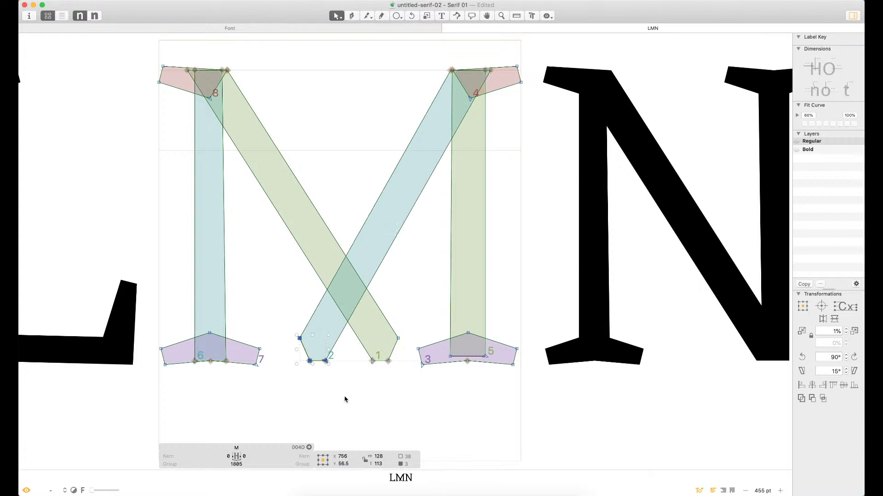
pyautogui.hotkey('shift', 'Right')
pyautogui.hotkey('shift', 'Right')
pyautogui.hotkey('shift', 'Right')
pyautogui.hotkey('shift', 'Right')
pyautogui.hotkey('shift', 'Right')
pyautogui.hotkey('shift', 'Right')
pyautogui.hotkey('shift', 'Right')
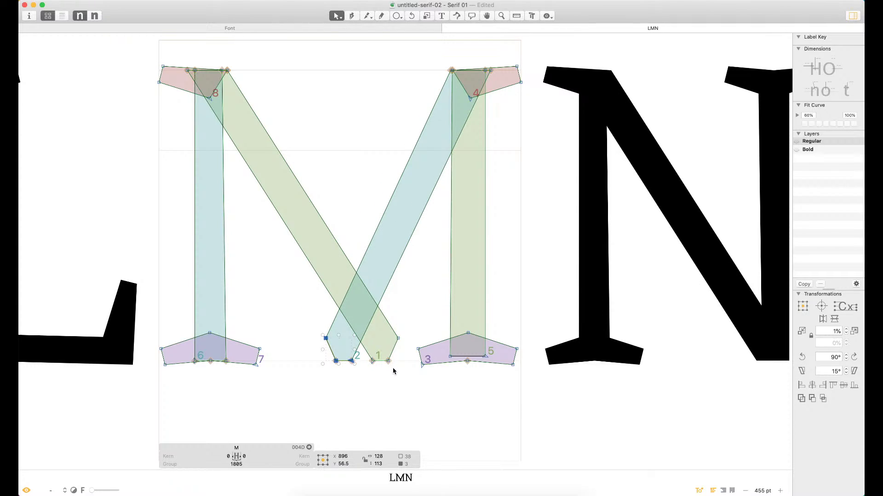
# Select the left diagonal and undo the most recent rightward moves of the right diagonal's lower end
pyautogui.moveTo(410, 327); pyautogui.dragTo(370, 381)
pyautogui.doubleClick(324, 225)
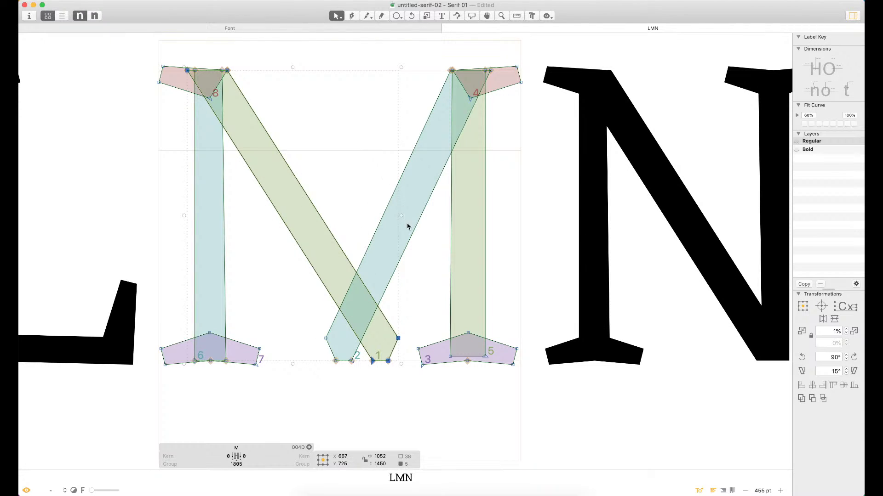
pyautogui.press('super+z')
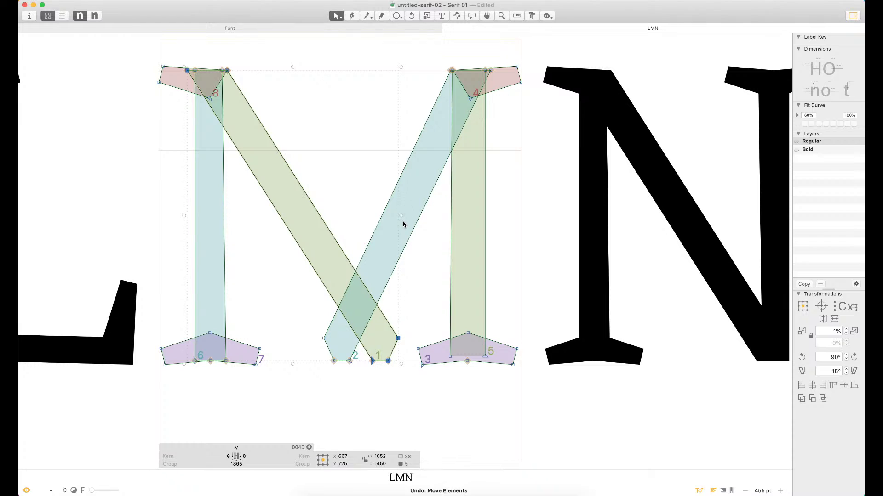
pyautogui.press('super+z')
pyautogui.press('super+z')
pyautogui.press('super+z')
pyautogui.press('super+z')
pyautogui.press('super+z')
pyautogui.press('super+z')
pyautogui.press('super+z')
pyautogui.press('super+z')
pyautogui.press('super+z')
pyautogui.press('super+z')
pyautogui.press('super+z')
pyautogui.press('super+z')
pyautogui.press('super+z')
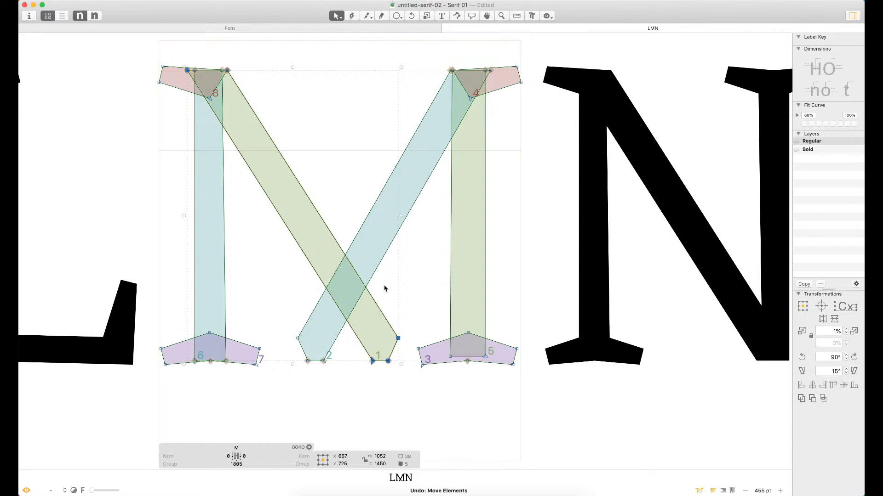
# Undo the remaining rightward moves of the M's right diagonal's lower nodes, keeping the right sidebearing at 0
pyautogui.press('super+z')
pyautogui.press('super+z')
pyautogui.press('super+z')
pyautogui.press('super+z')
pyautogui.press('super+z')
pyautogui.press('super+z')
pyautogui.press('super+z')
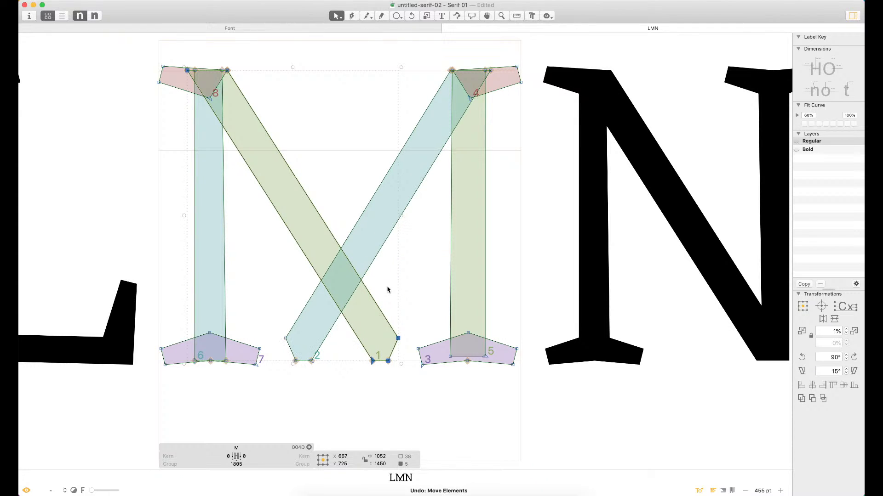
pyautogui.press('super+z')
pyautogui.press('super+z')
pyautogui.press('super+z')
pyautogui.press('super+z')
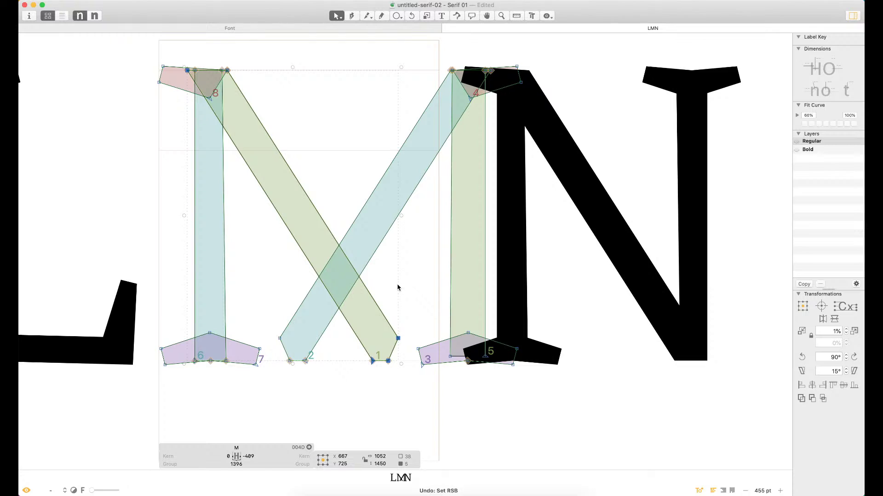
pyautogui.press('super+z')
# Move the M's right diagonal horizontally to X 1541 so its foot lines up with the left diagonal's foot
pyautogui.moveTo(375, 301); pyautogui.dragTo(267, 293)
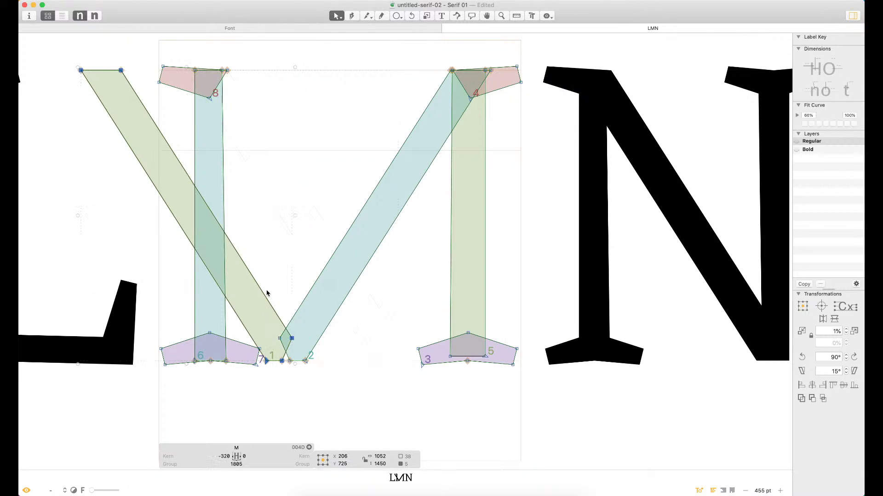
pyautogui.press('super+z')
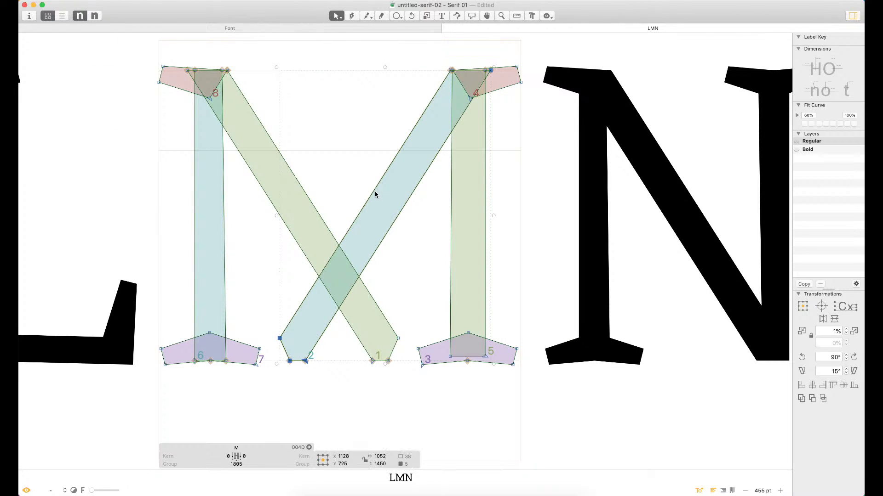
pyautogui.moveTo(375, 195); pyautogui.dragTo(457, 186)
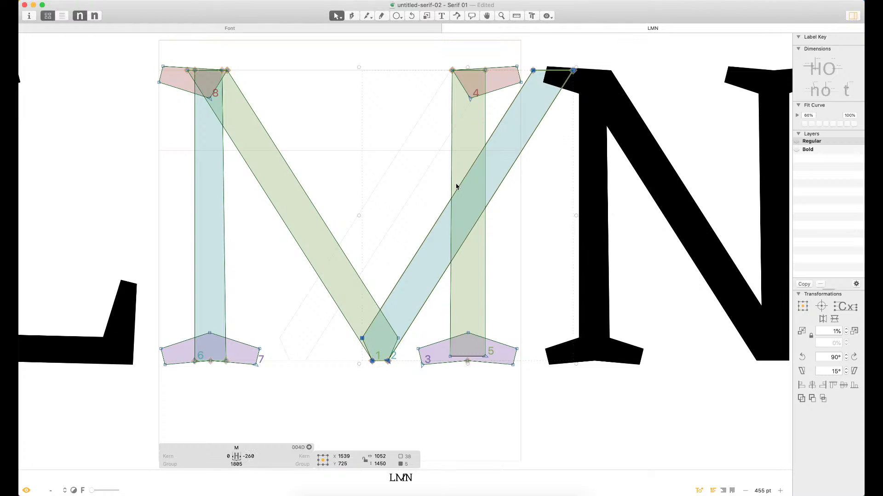
pyautogui.press('z')
pyautogui.moveTo(339, 331); pyautogui.dragTo(414, 386)
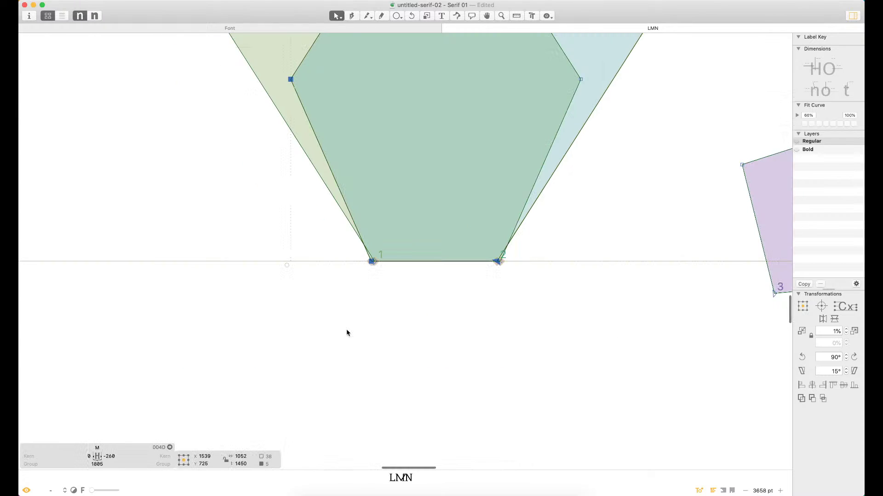
pyautogui.press('space')
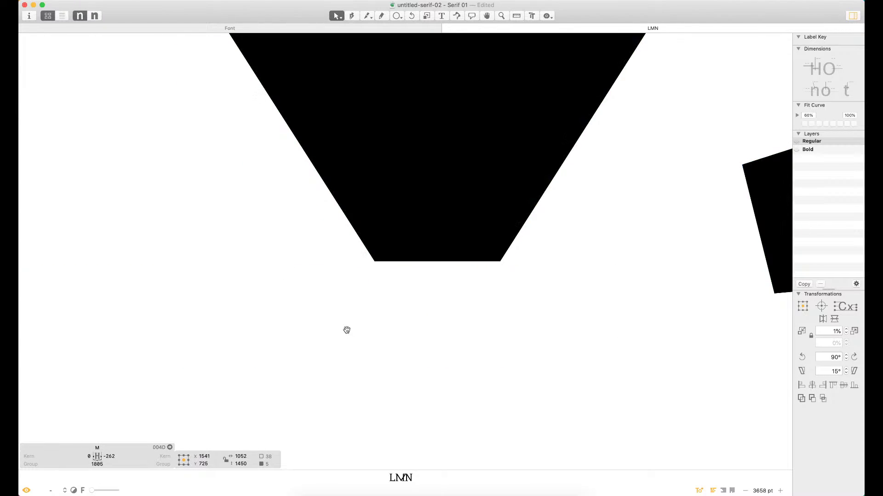
pyautogui.press('super+0')
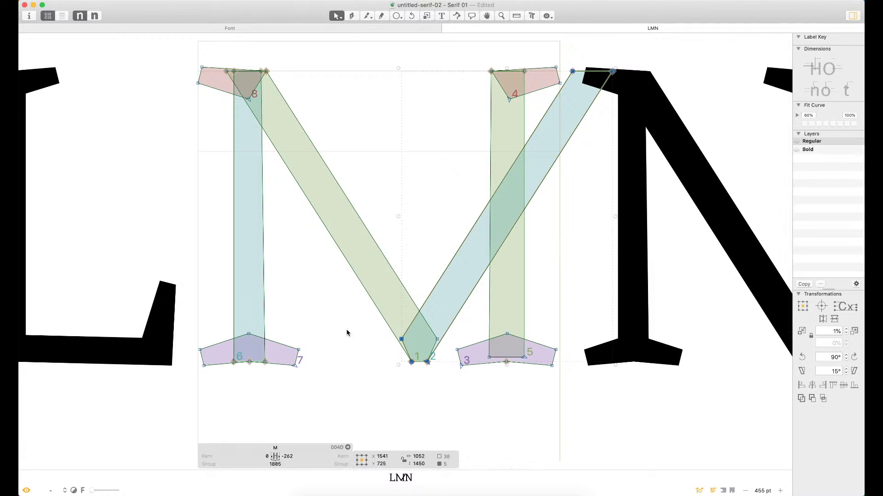
# Select both diagonals and narrow them together to a width of 1472, fitting the right diagonal's top to the right stem
pyautogui.doubleClick(371, 226)
pyautogui.keyDown('shift'); pyautogui.doubleClick(468, 231); pyautogui.keyUp('shift')
pyautogui.moveTo(615, 216); pyautogui.dragTo(524, 216)
pyautogui.click(501, 15)
pyautogui.press('super+space')
pyautogui.moveTo(544, 51); pyautogui.dragTo(428, 135)
pyautogui.moveTo(595, 134); pyautogui.dragTo(585, 135)
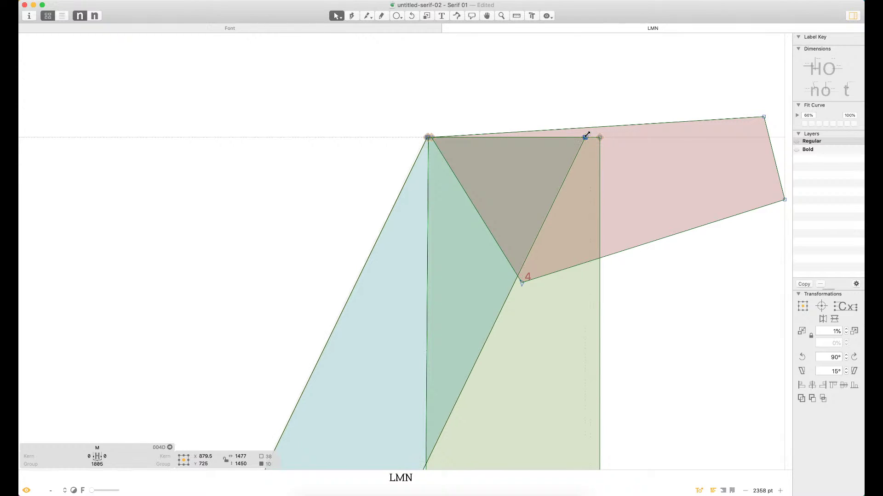
pyautogui.press('super+space')
pyautogui.moveTo(321, 249); pyautogui.dragTo(661, 163)
pyautogui.press('super+0')
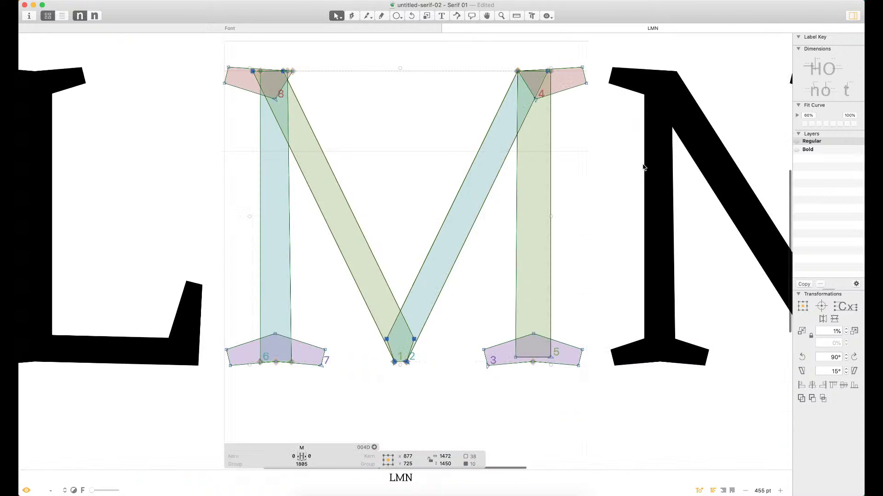
pyautogui.click(430, 165)
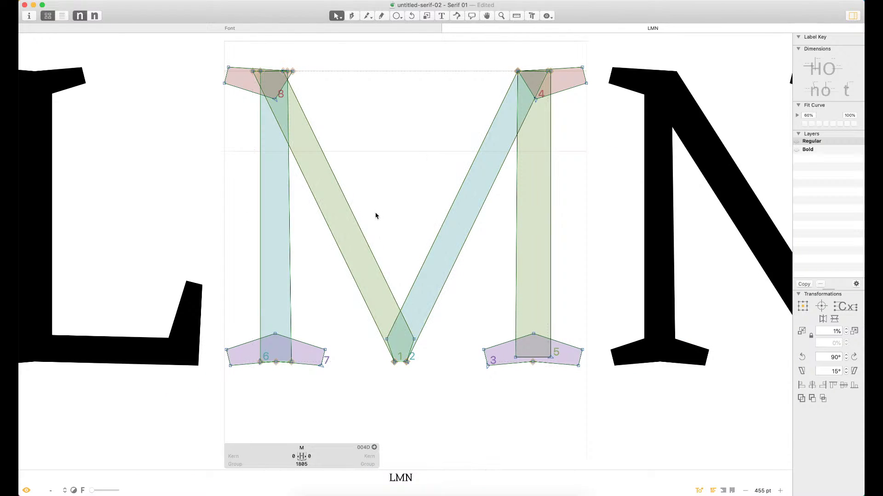
# Select the lower nodes of both diagonals and shift them 30 units right to X 907.5
pyautogui.moveTo(379, 236); pyautogui.dragTo(449, 221)
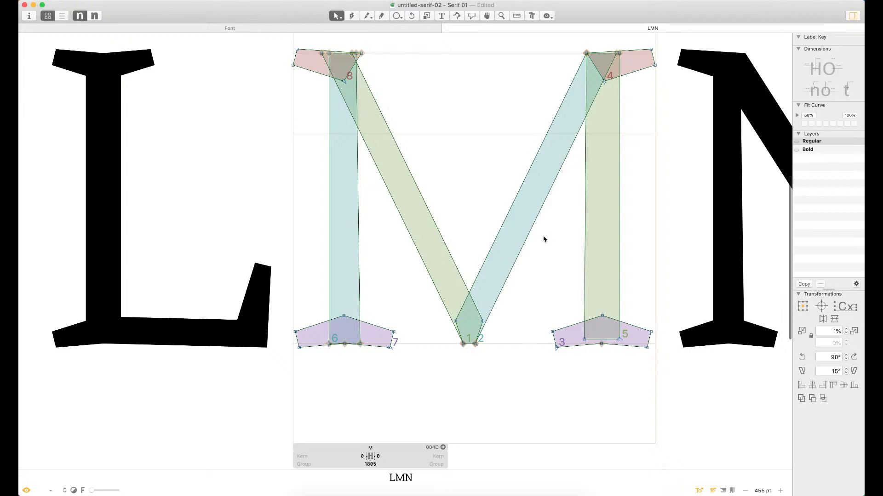
pyautogui.moveTo(444, 370); pyautogui.dragTo(515, 279)
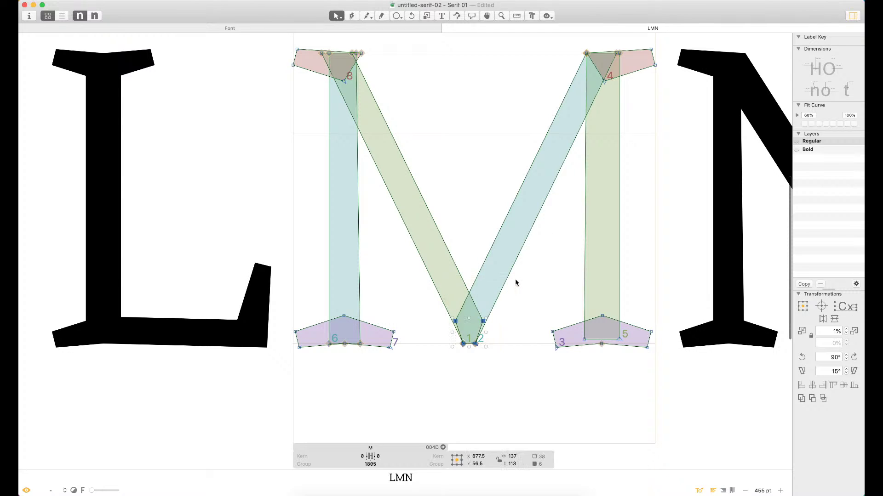
pyautogui.hotkey('shift', 'Right')
pyautogui.hotkey('shift', 'Right')
pyautogui.hotkey('shift', 'Right')
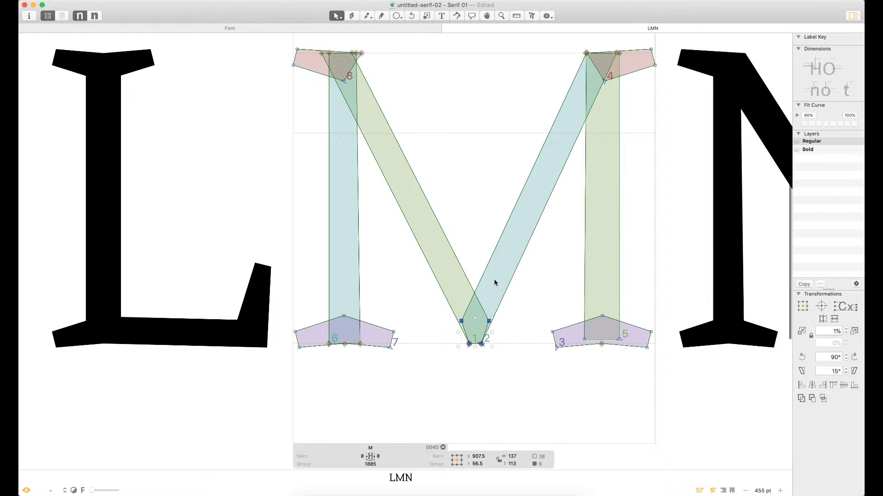
pyautogui.click(468, 386)
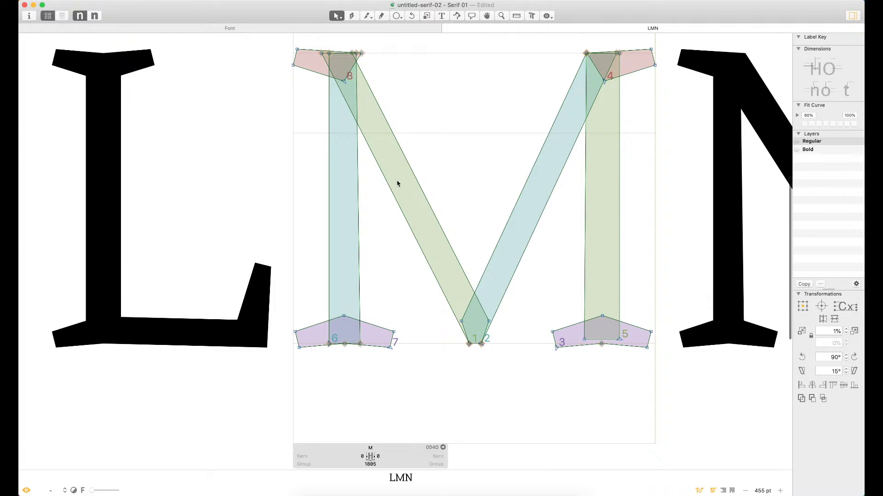
# Measure horizontally across the M's stems, diagonals and counters
pyautogui.press('l')
pyautogui.moveTo(315, 204); pyautogui.dragTo(657, 211)
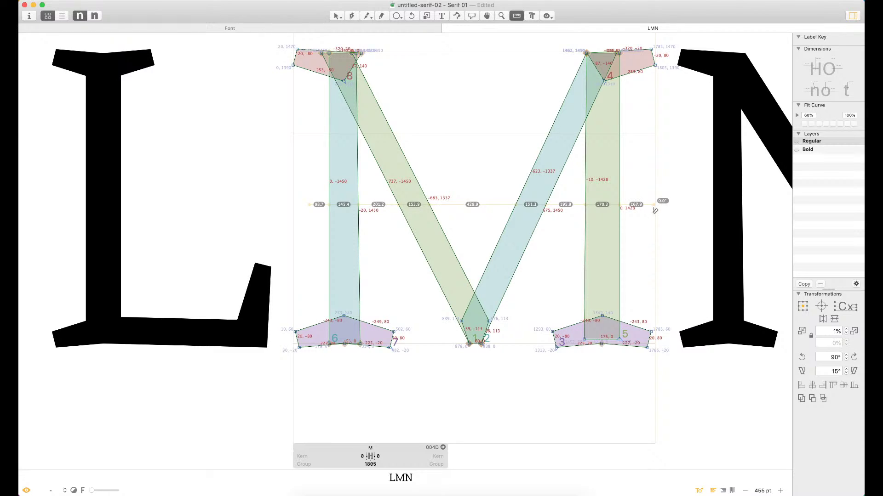
pyautogui.moveTo(655, 210)
pyautogui.mouseDown()
pyautogui.moveTo(542, 203)
pyautogui.moveTo(652, 201)
pyautogui.mouseUp()
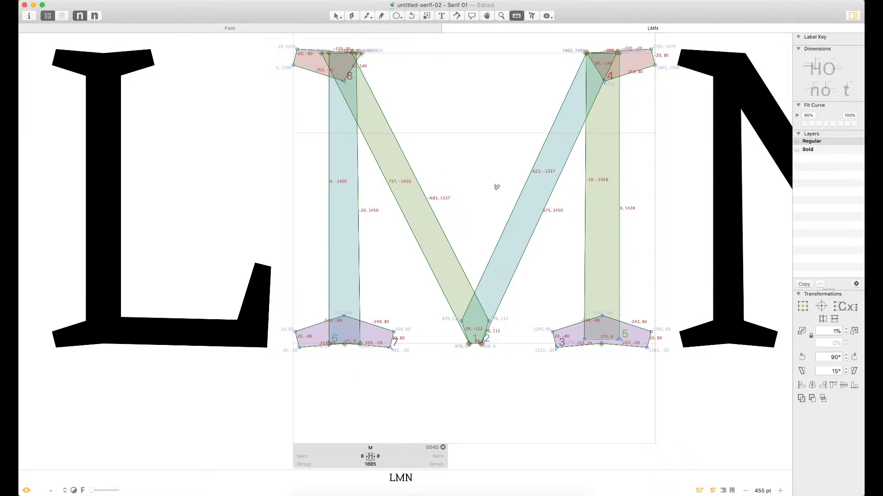
pyautogui.moveTo(296, 210); pyautogui.dragTo(717, 198)
# Insert a node on the left diagonal's left edge just below the top serif at X 248 and lower it to Y 1219
pyautogui.press('v')
pyautogui.click(324, 54)
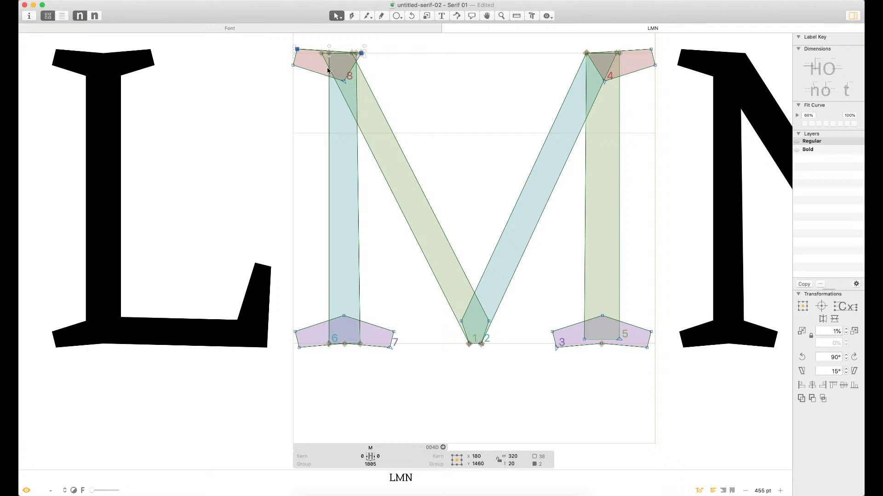
pyautogui.click(453, 72)
pyautogui.click(321, 54)
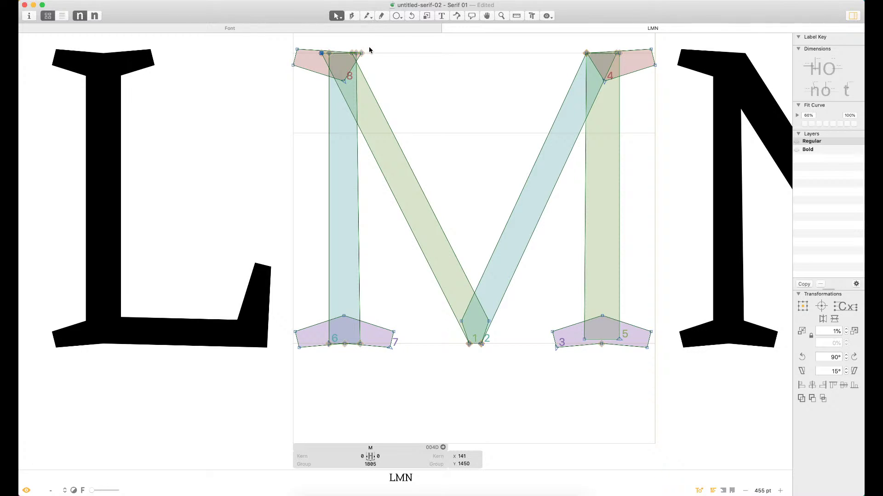
pyautogui.press('l')
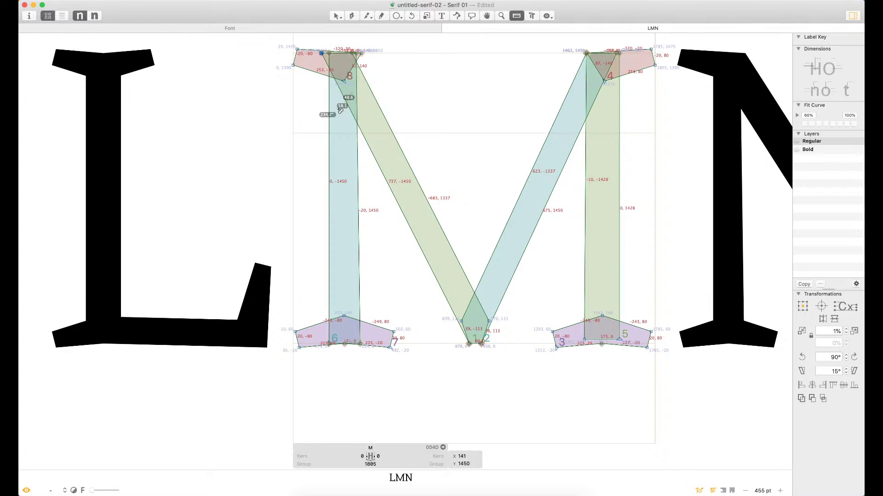
pyautogui.press('p')
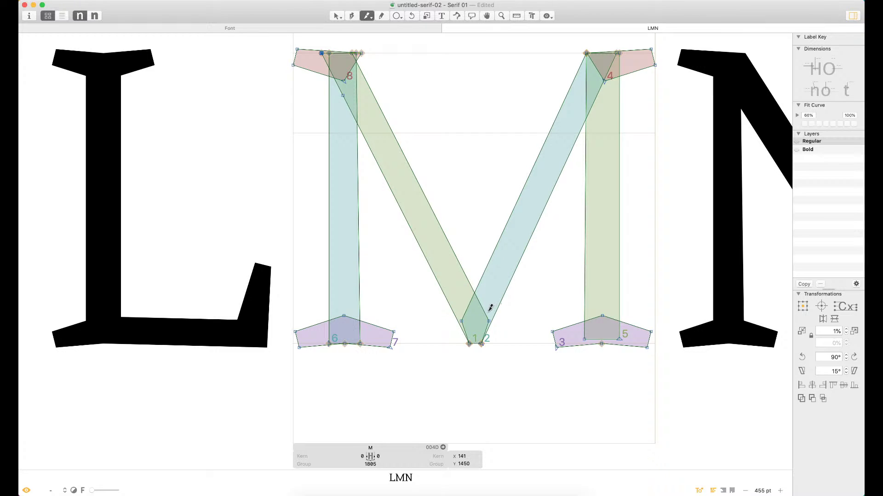
pyautogui.press('v')
pyautogui.click(343, 96)
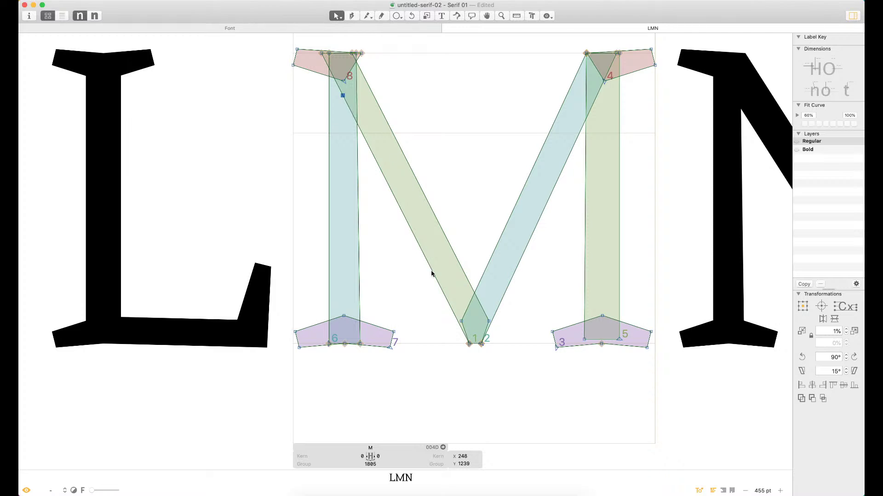
pyautogui.hotkey('shift', 'Down')
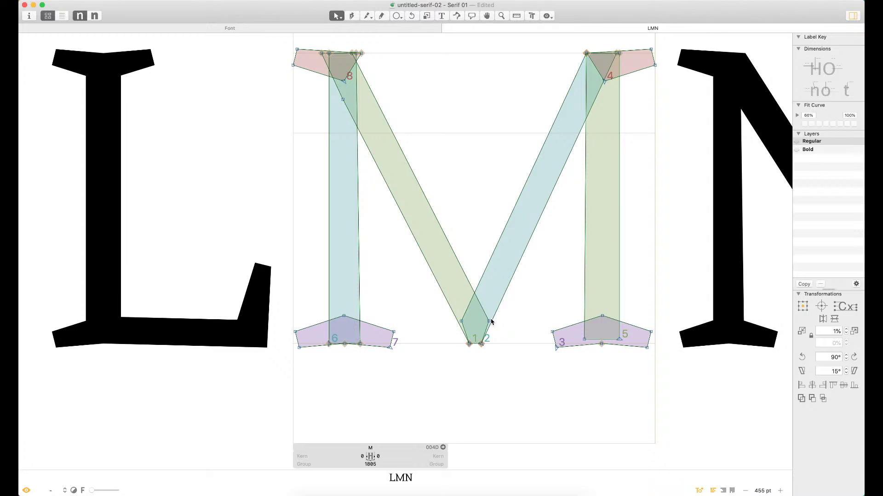
# Undo and redo the node insertion and its downward move to compare the left diagonal's outline
pyautogui.press('super+z')
pyautogui.press('super+z')
pyautogui.press('super+z')
pyautogui.press('super+shift+z')
pyautogui.press('super+shift+z')
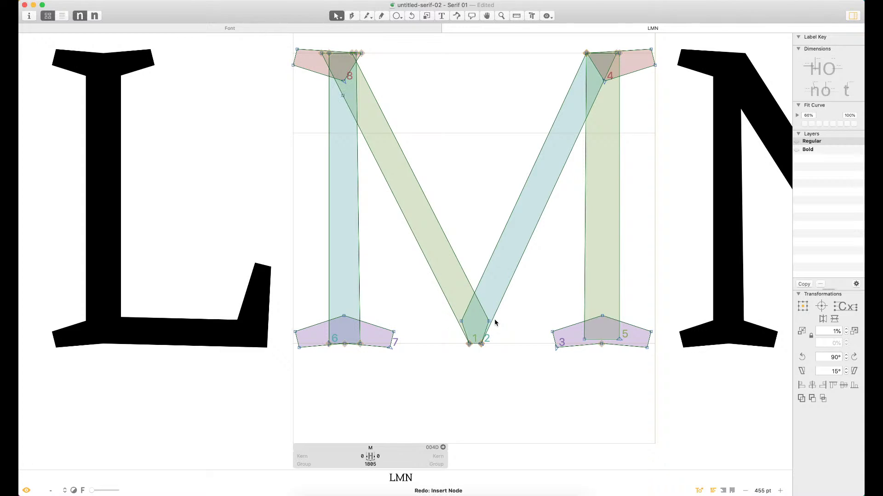
pyautogui.press('super+z')
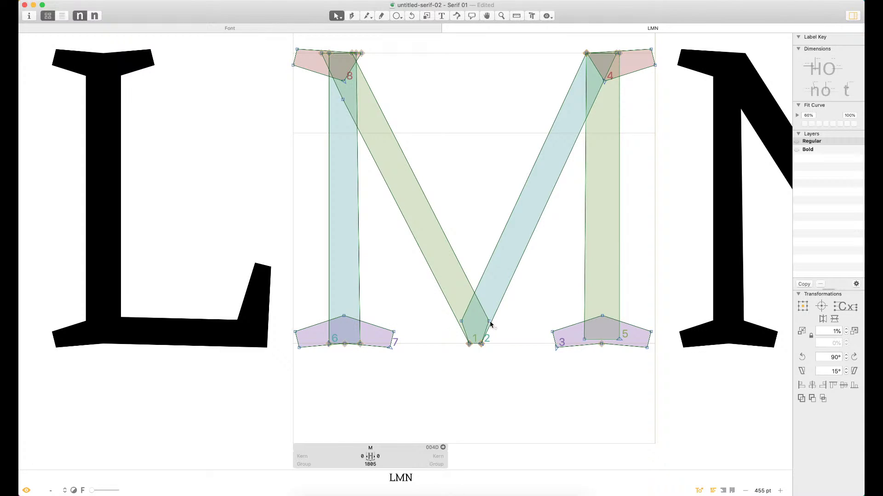
# Raise the left diagonal's lower-right node to Y 133 and measure across the stems and diagonals again
pyautogui.press('super+z')
pyautogui.press('super+z')
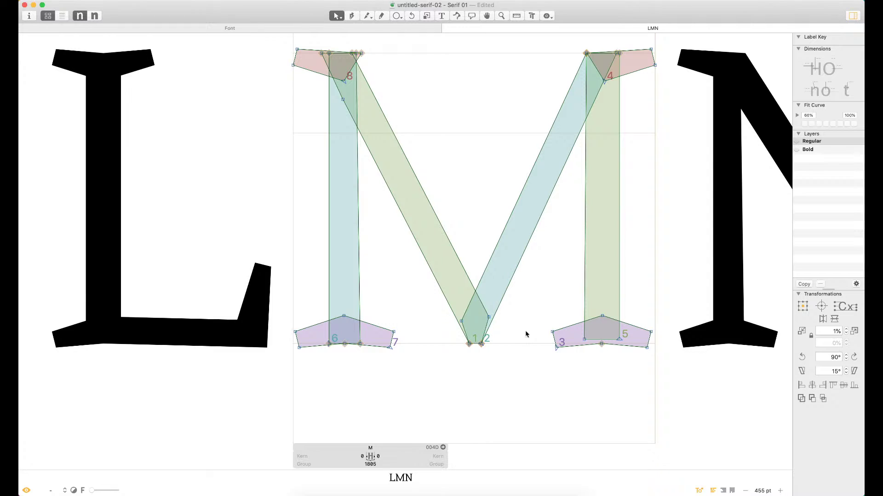
pyautogui.press('l')
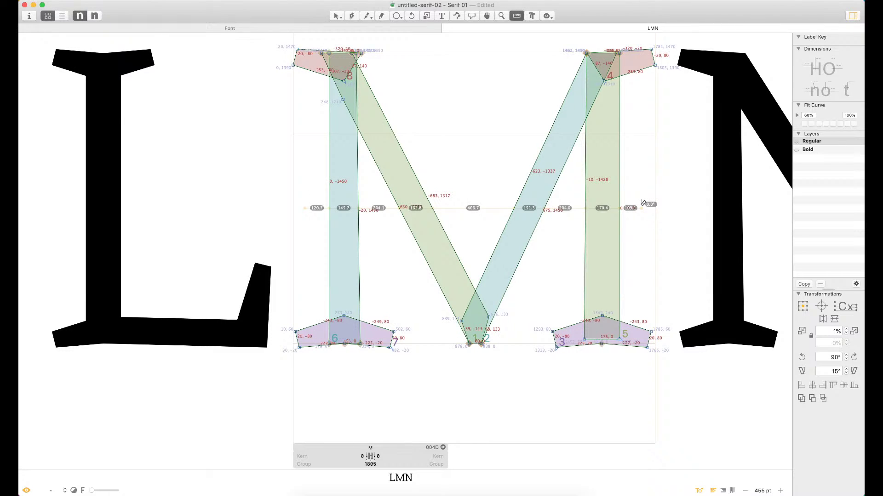
pyautogui.press('v')
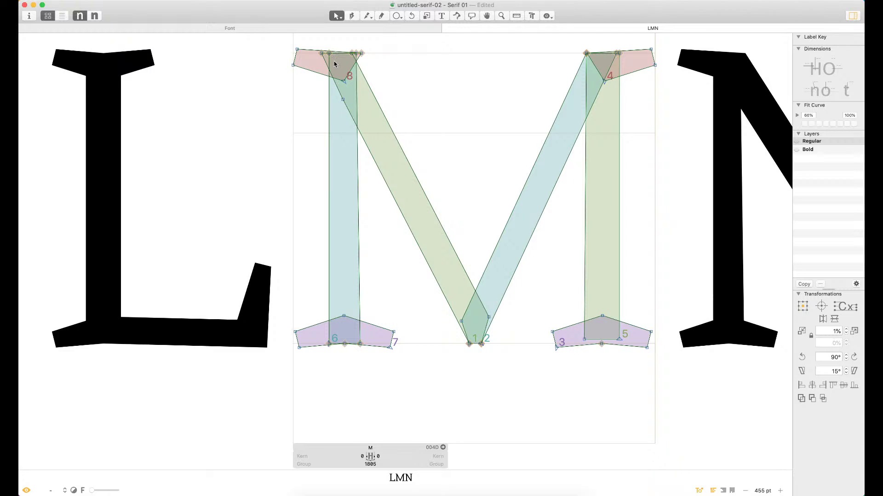
# Move the left diagonal's upper-right node horizontally onto the inner corner of the top-left serif
pyautogui.click(342, 100)
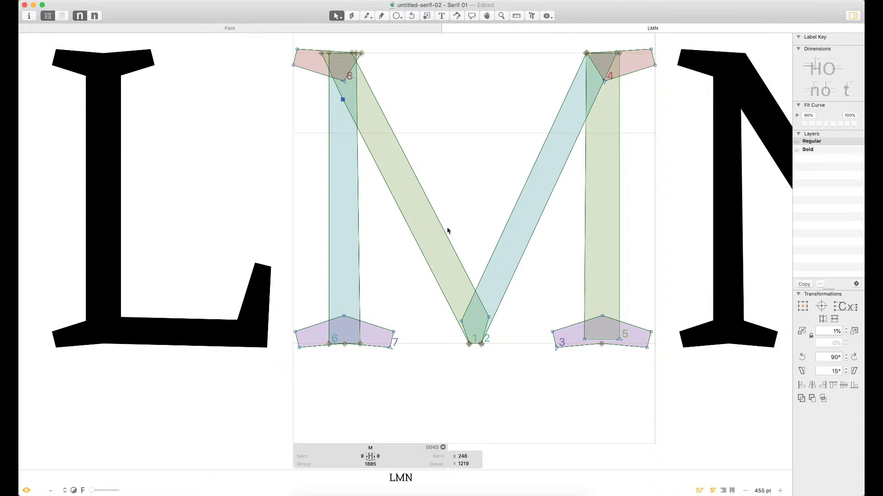
pyautogui.press('t')
pyautogui.press('super+minus')
pyautogui.press('Escape')
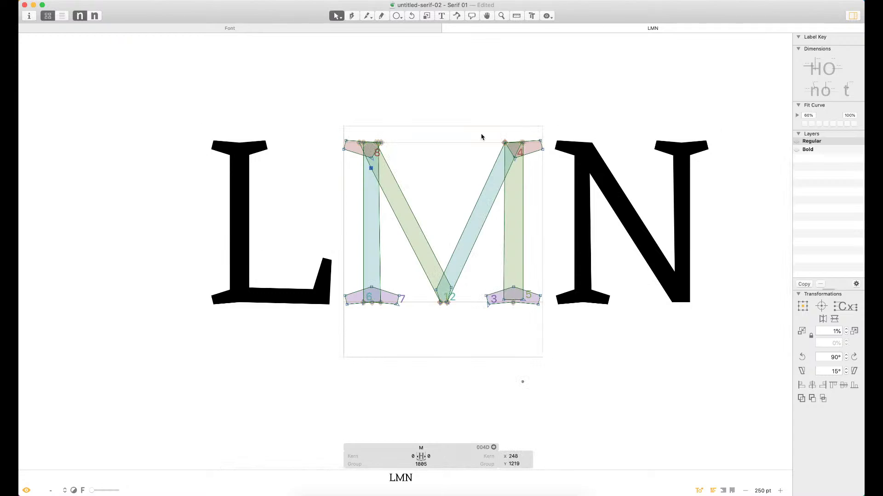
pyautogui.press('super+space')
pyautogui.moveTo(574, 86); pyautogui.dragTo(263, 369)
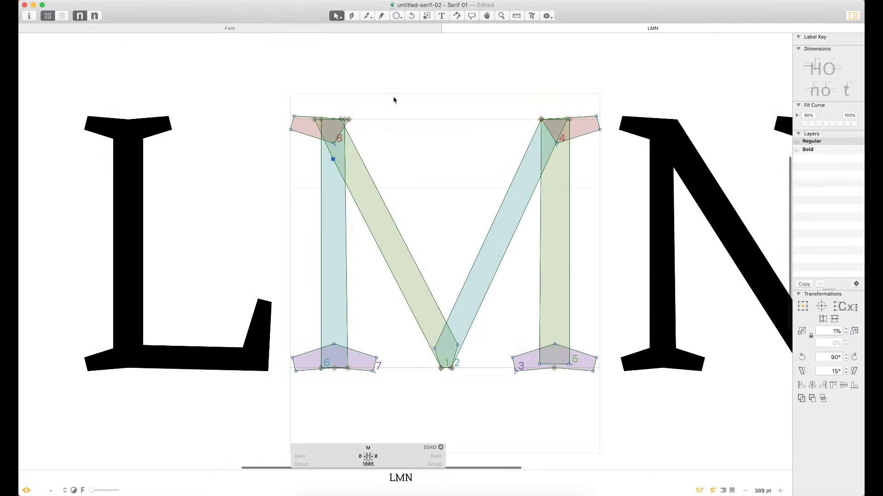
pyautogui.doubleClick(308, 135)
pyautogui.click(370, 133)
pyautogui.press('super+space')
pyautogui.moveTo(415, 82); pyautogui.dragTo(263, 237)
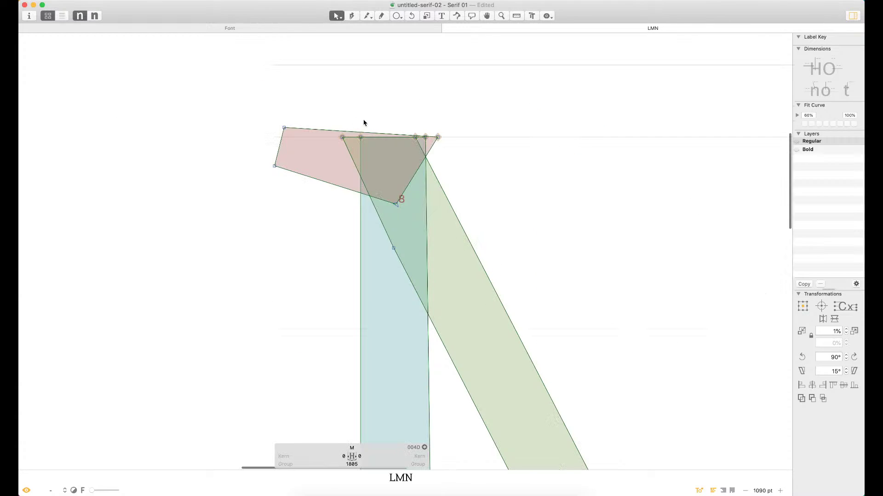
pyautogui.click(418, 143)
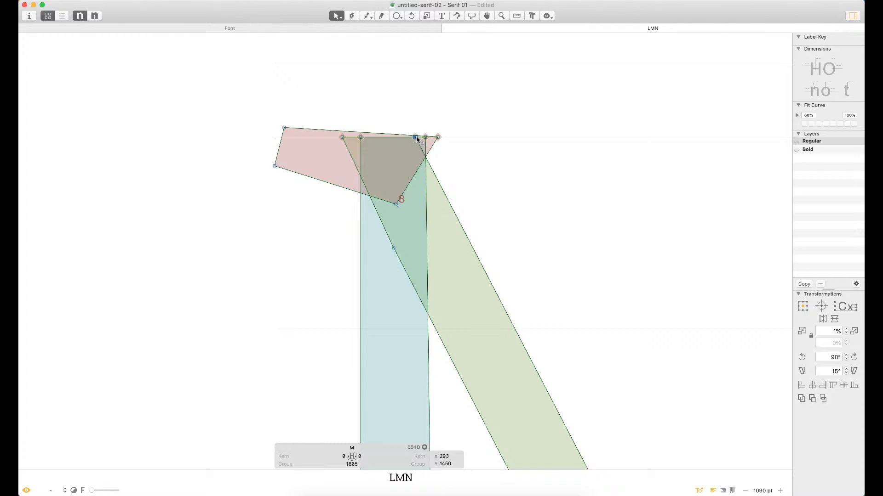
pyautogui.moveTo(417, 139); pyautogui.dragTo(438, 138)
# Select the left diagonal's lower-right node and raise it to Y 143
pyautogui.press('super+minus')
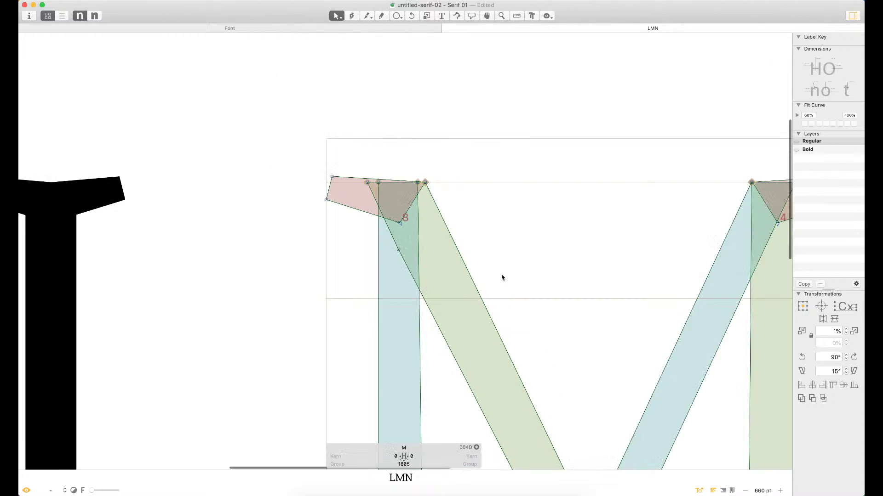
pyautogui.press('super+minus')
pyautogui.click(482, 329)
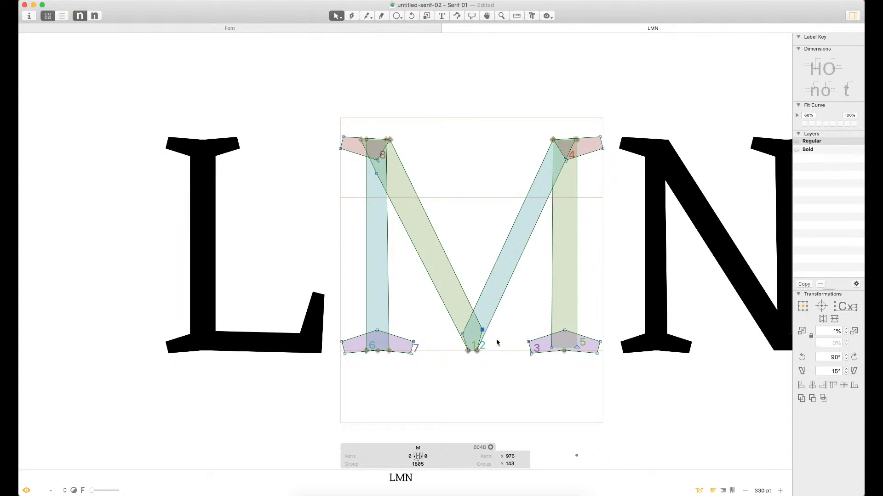
# Raise the left diagonal's lower-right node to Y 223
pyautogui.hotkey('shift', 'Up')
pyautogui.hotkey('shift', 'Up')
pyautogui.hotkey('shift', 'Up')
pyautogui.hotkey('shift', 'Up')
pyautogui.hotkey('shift', 'Up')
pyautogui.hotkey('shift', 'Up')
pyautogui.hotkey('shift', 'Up')
pyautogui.hotkey('shift', 'Up')
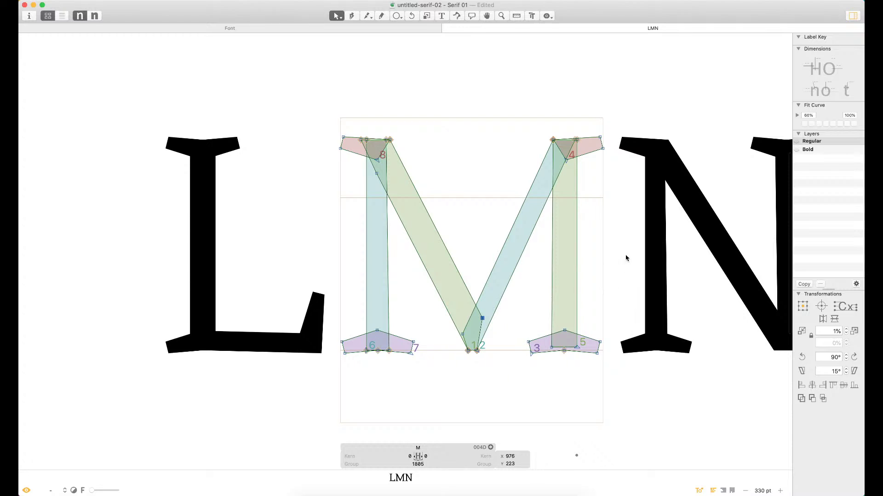
# Add a second M to the sample text to form LMMN and reopen the first M's outlines for editing
pyautogui.write('t')
pyautogui.write('M')
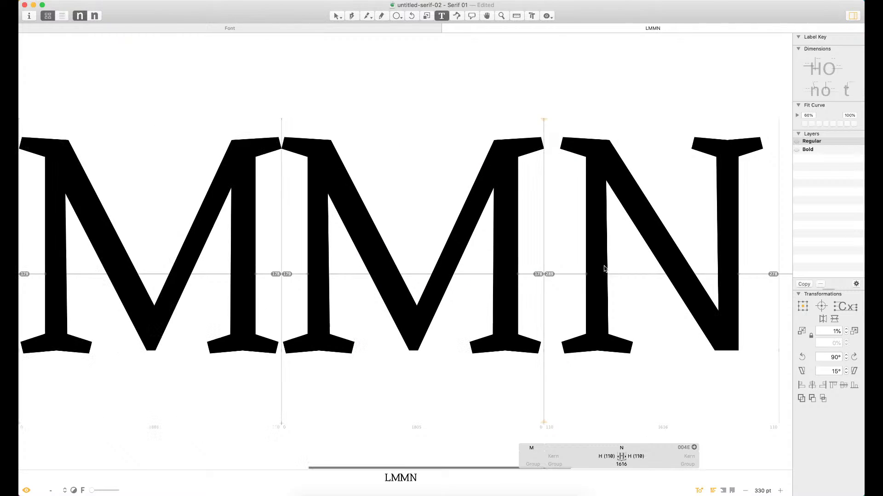
pyautogui.press('Escape')
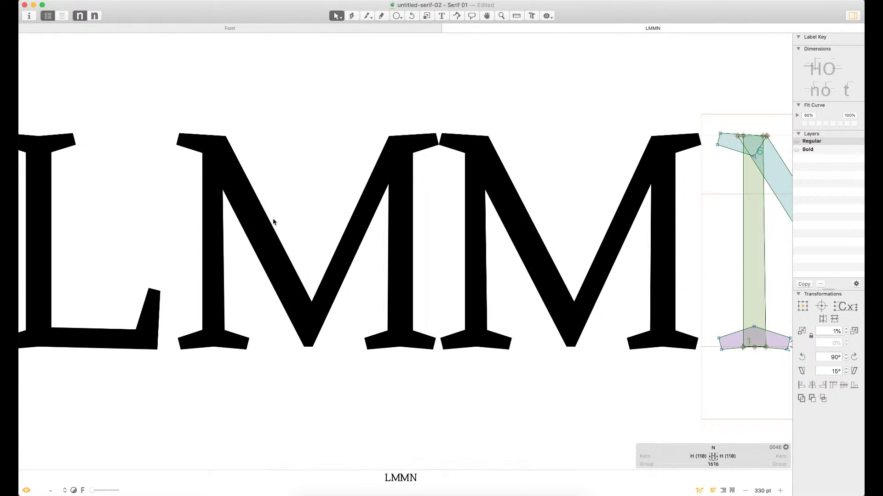
pyautogui.hscroll(-2, 329, 248)
pyautogui.doubleClick(296, 234)
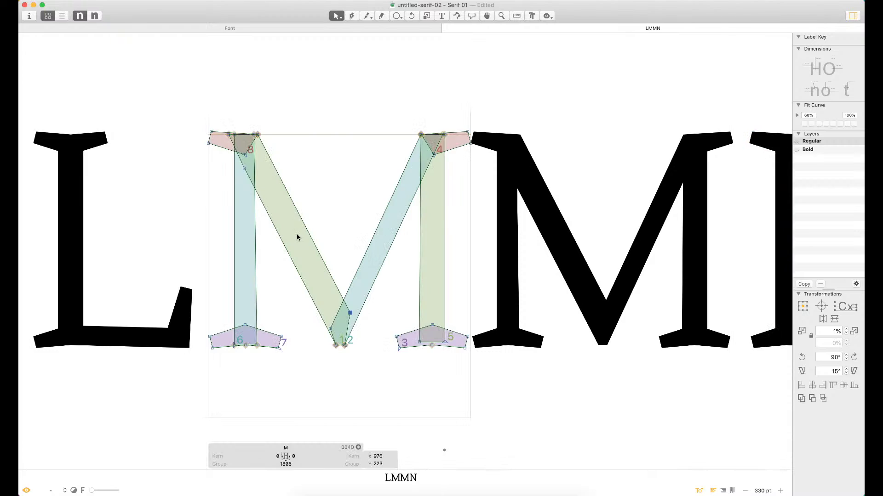
# Place a temporary copy of the left diagonal flush against its outer edge to compare the two edges' angles, and delete the copy
pyautogui.press('z')
pyautogui.press('super+plus')
pyautogui.press('super+minus')
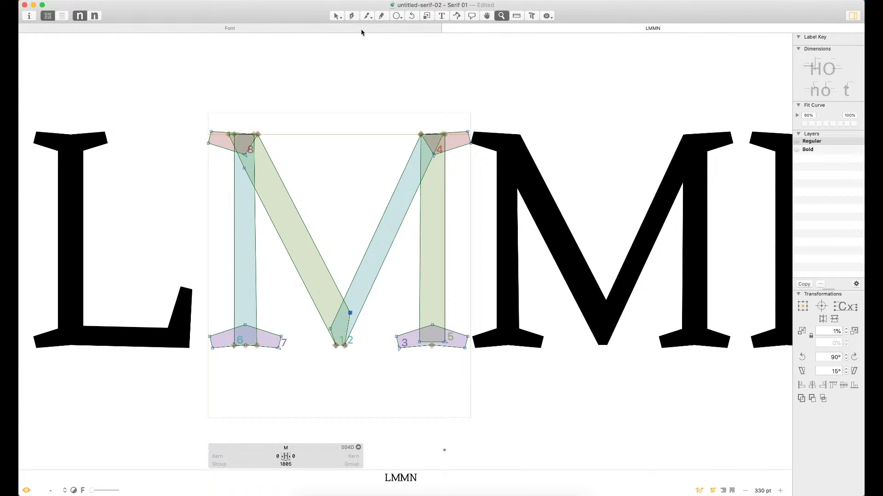
pyautogui.press('v')
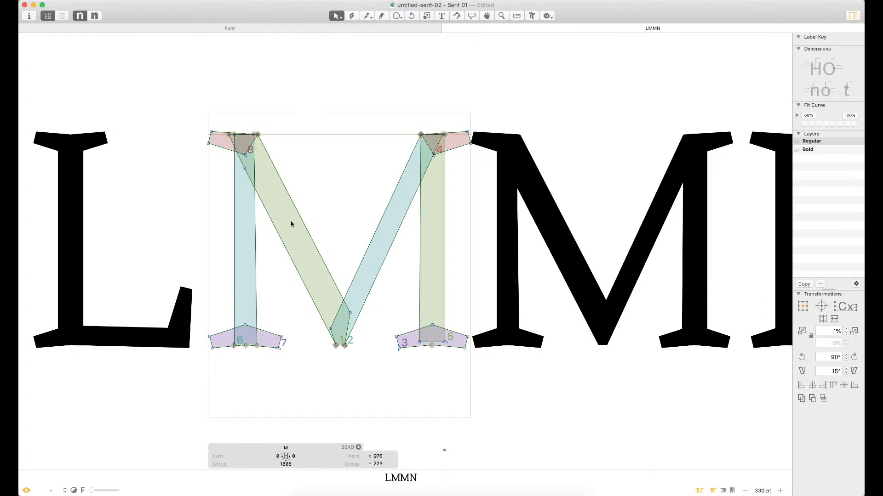
pyautogui.doubleClick(300, 217)
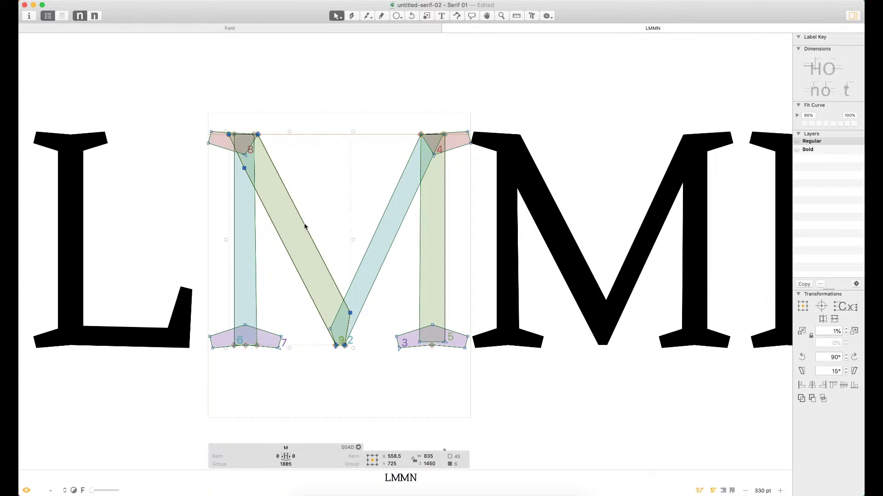
pyautogui.moveTo(304, 227); pyautogui.dragTo(290, 257)
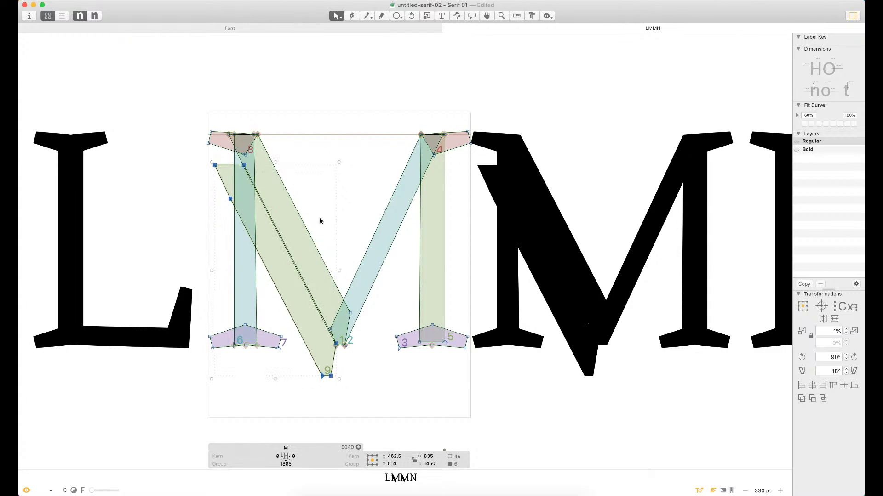
pyautogui.press('z')
pyautogui.click(277, 261)
pyautogui.press('v')
pyautogui.press('Left')
pyautogui.press('Left')
pyautogui.press('Left')
pyautogui.press('Left')
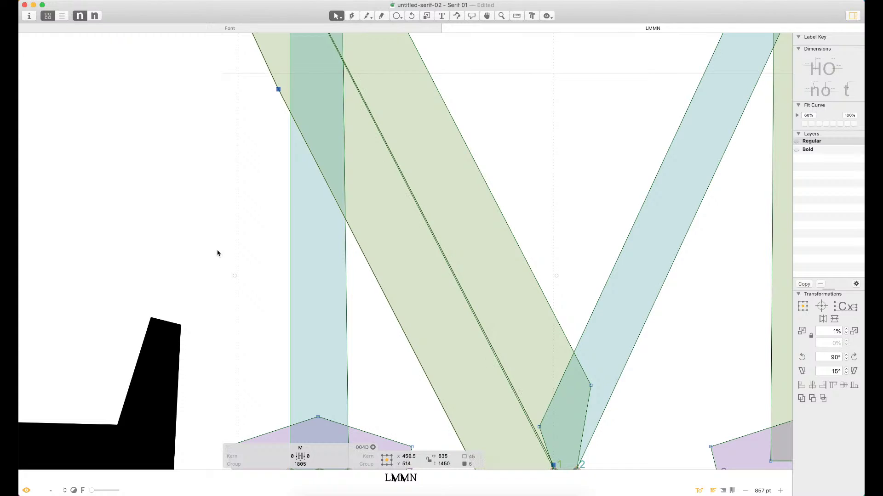
pyautogui.press('Left')
pyautogui.press('Left')
pyautogui.press('Left')
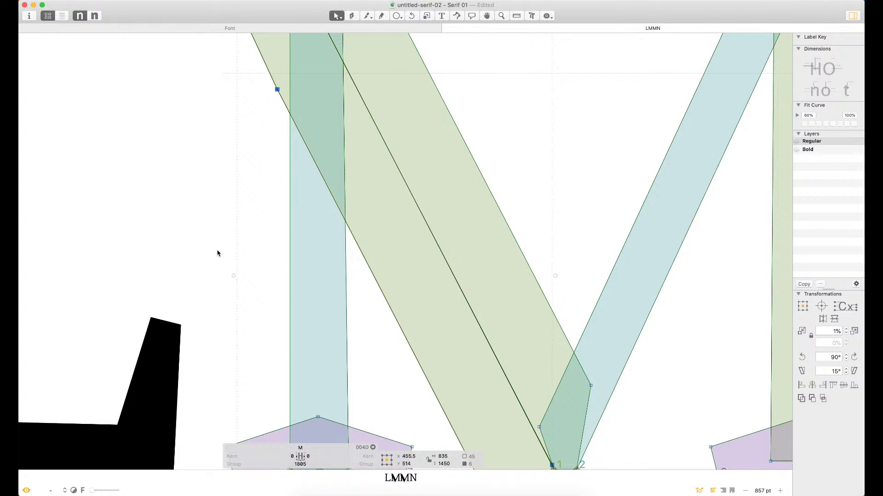
pyautogui.press('Delete')
pyautogui.press('super+minus')
pyautogui.press('super+minus')
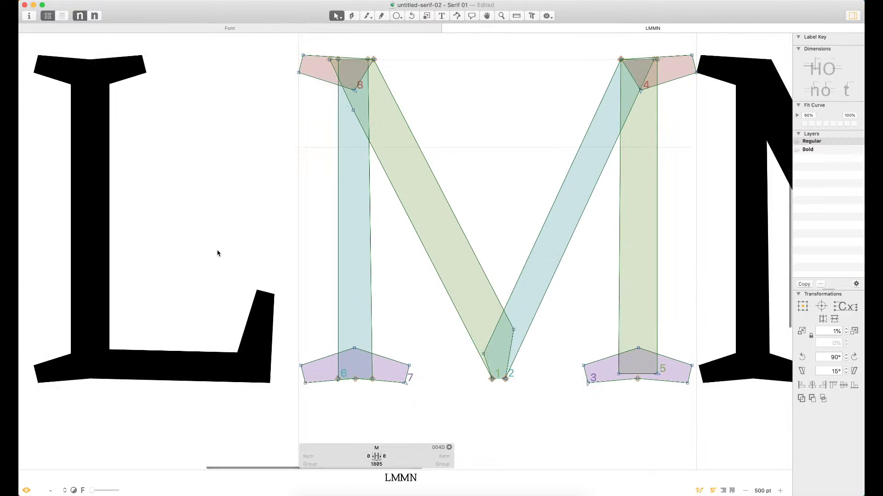
# Remove the extra node on the left diagonal's outer edge and shift its upper-left corner node slightly right
pyautogui.click(354, 113)
pyautogui.hscroll(5, 496, 133)
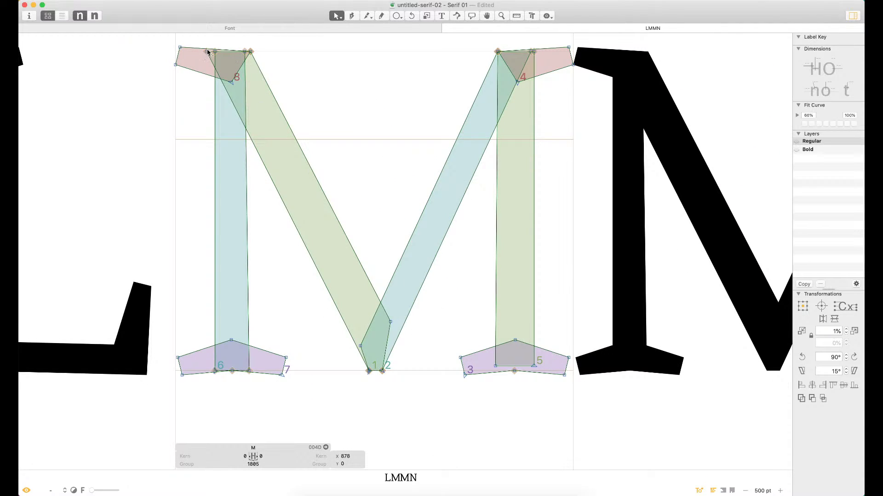
pyautogui.click(207, 52)
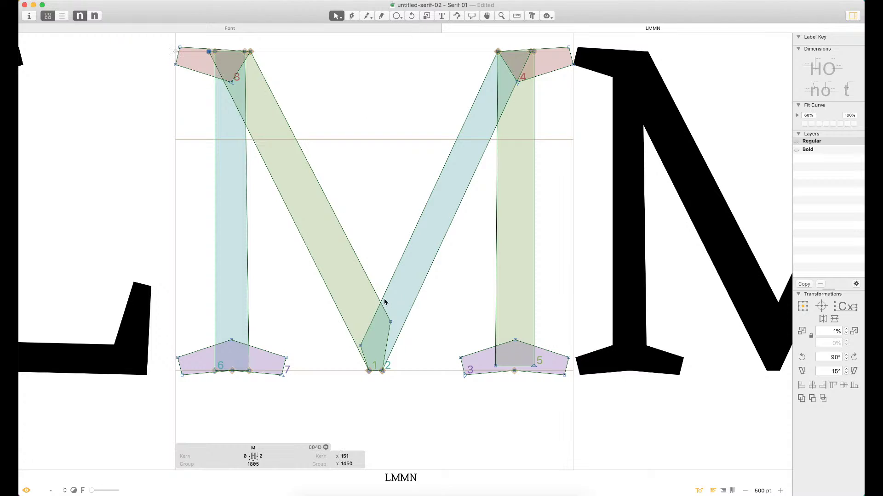
# Move the left diagonal's lower-right node left to X 956
pyautogui.click(390, 322)
pyautogui.hotkey('shift', 'Left')
pyautogui.hotkey('shift', 'Left')
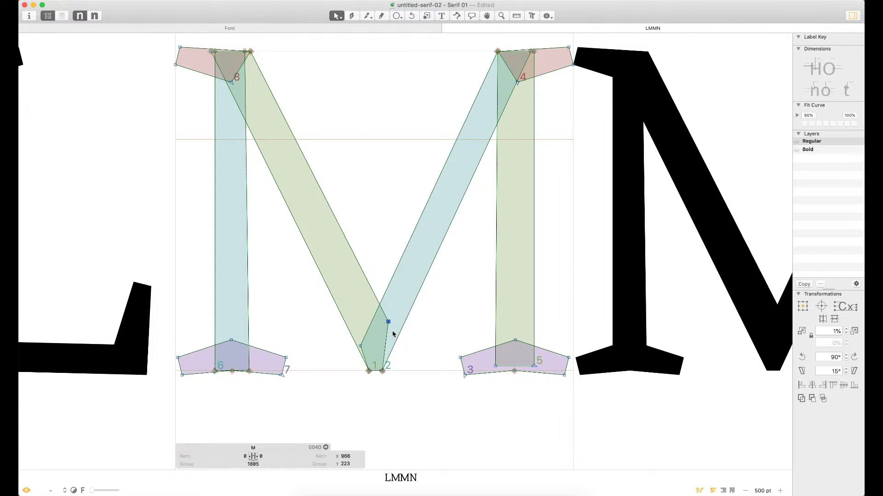
# Measure horizontally across the first M's stems and diagonals
pyautogui.press('super+minus')
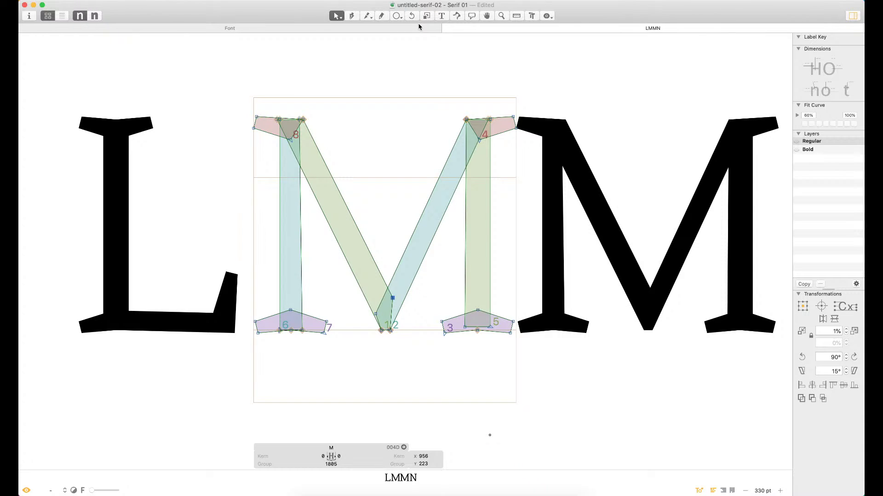
pyautogui.press('l')
pyautogui.moveTo(268, 244); pyautogui.dragTo(505, 230)
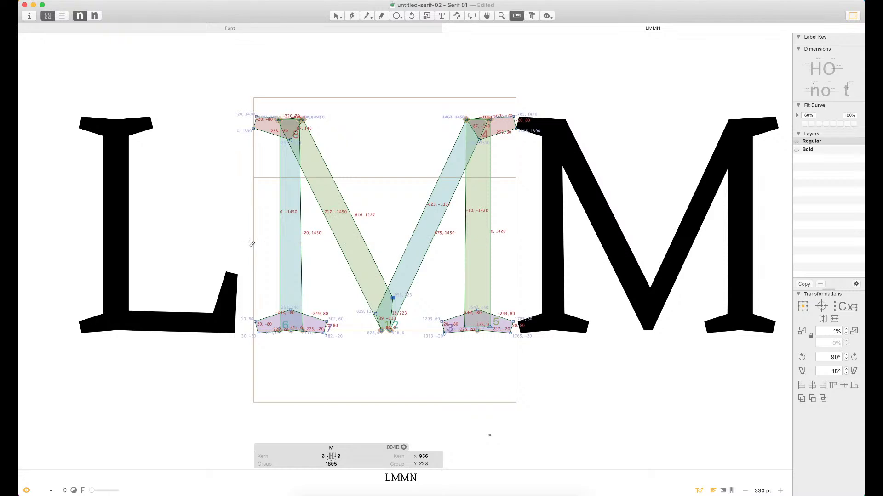
pyautogui.moveTo(252, 224); pyautogui.dragTo(527, 240)
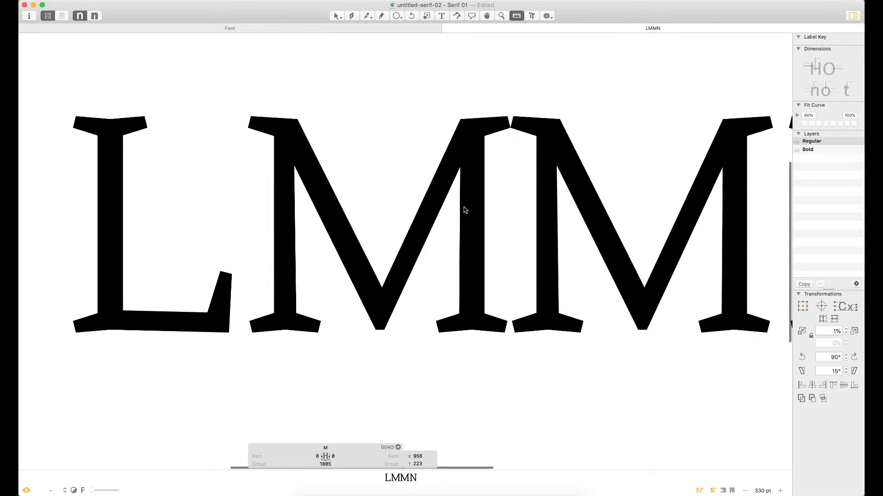
# Examine the two Ms in filled preview and compare the outline dimensions of the L's stem with the M's right stem
pyautogui.moveTo(465, 211); pyautogui.dragTo(442, 217)
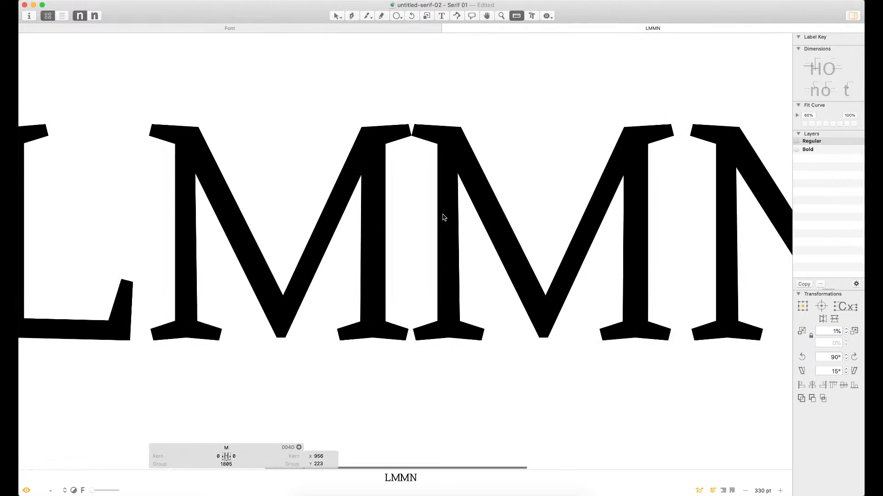
pyautogui.press('v')
pyautogui.press('space')
pyautogui.moveTo(290, 238); pyautogui.dragTo(463, 216)
pyautogui.doubleClick(189, 222)
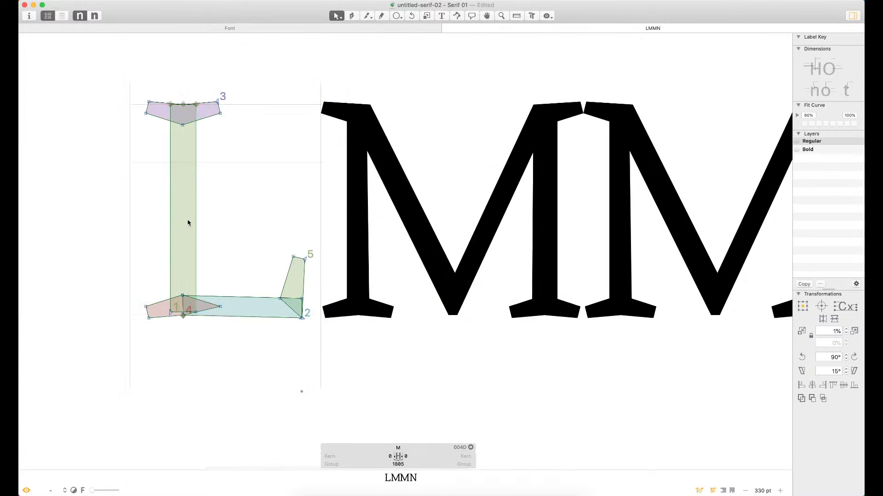
pyautogui.doubleClick(198, 216)
pyautogui.press('l')
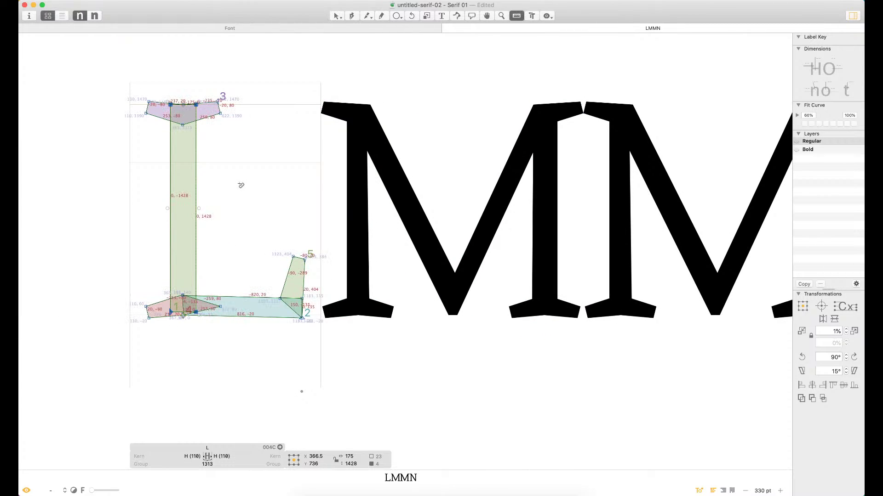
pyautogui.press('v')
pyautogui.doubleClick(552, 211)
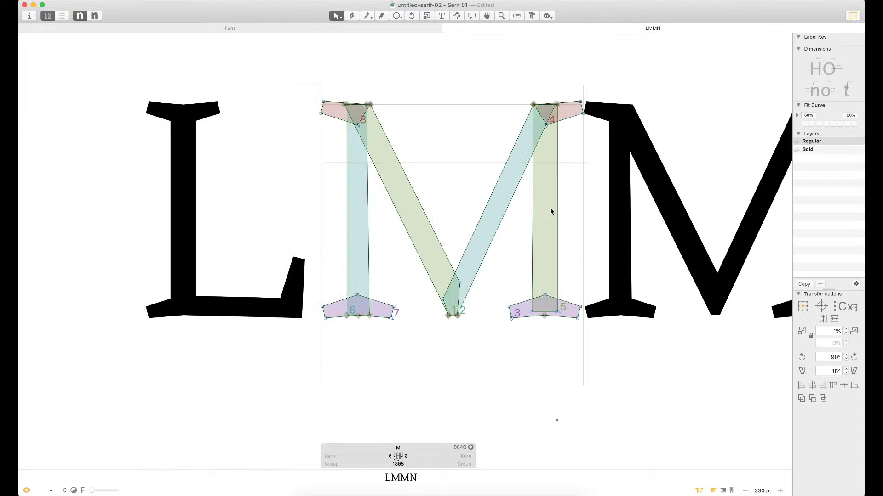
pyautogui.press('l')
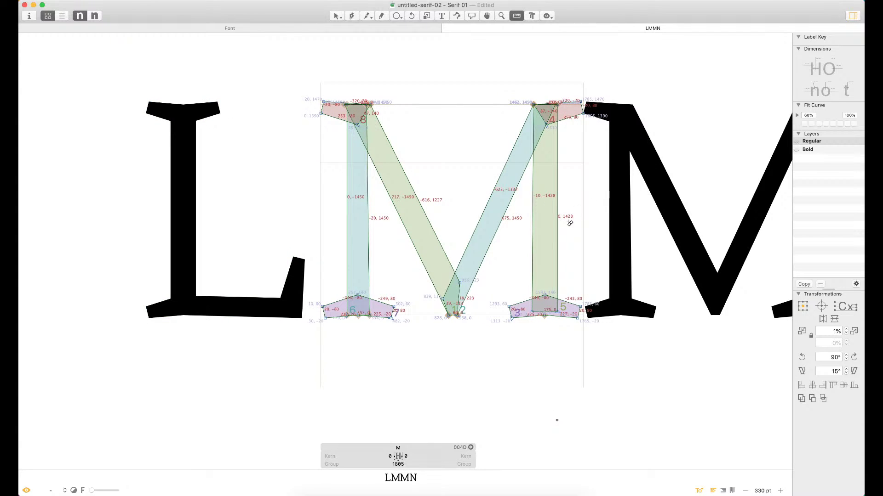
pyautogui.press('v')
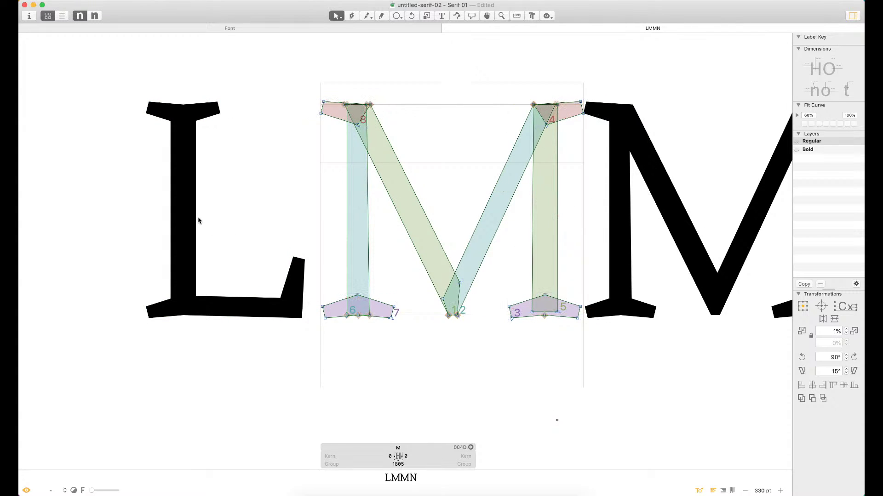
# Copy the L's straight stem into the first M and place it over the M's right stem
pyautogui.doubleClick(199, 221)
pyautogui.doubleClick(567, 222)
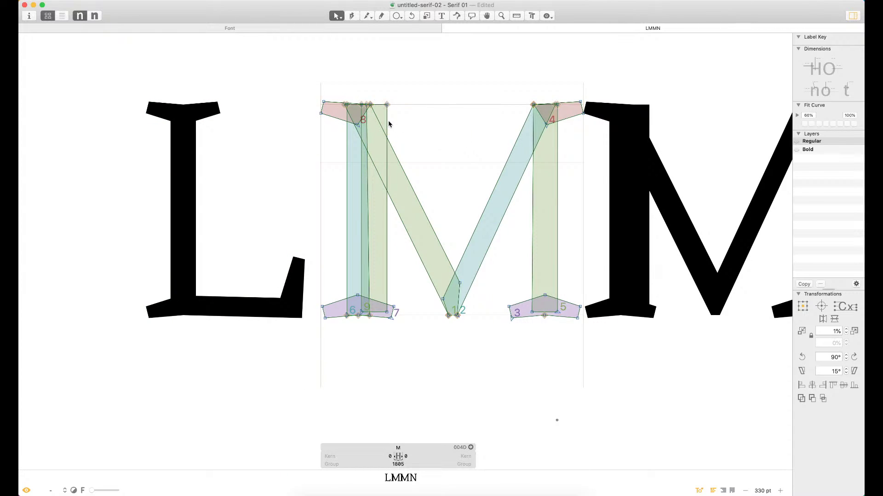
pyautogui.moveTo(386, 126); pyautogui.dragTo(563, 138)
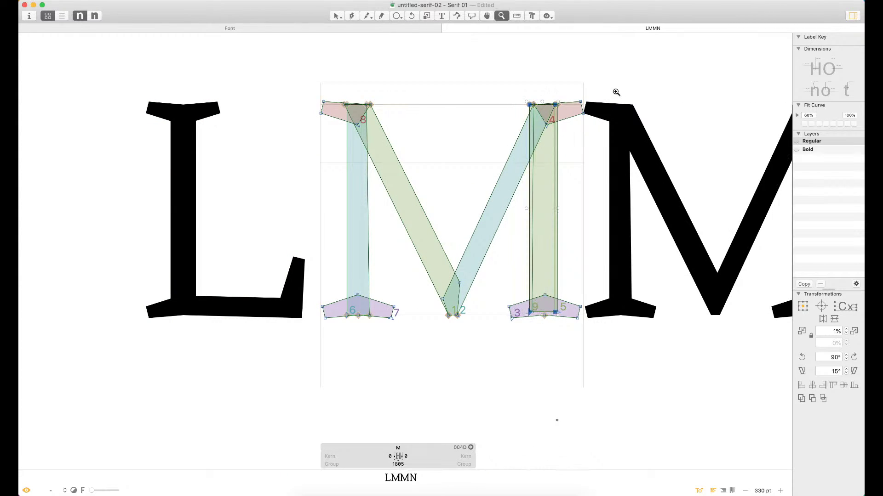
# Nudge the pasted stem horizontally to a centre X of 1544.5, over the original right stem
pyautogui.moveTo(619, 90); pyautogui.dragTo(451, 264)
pyautogui.hotkey('shift', 'Right')
pyautogui.hotkey('shift', 'Right')
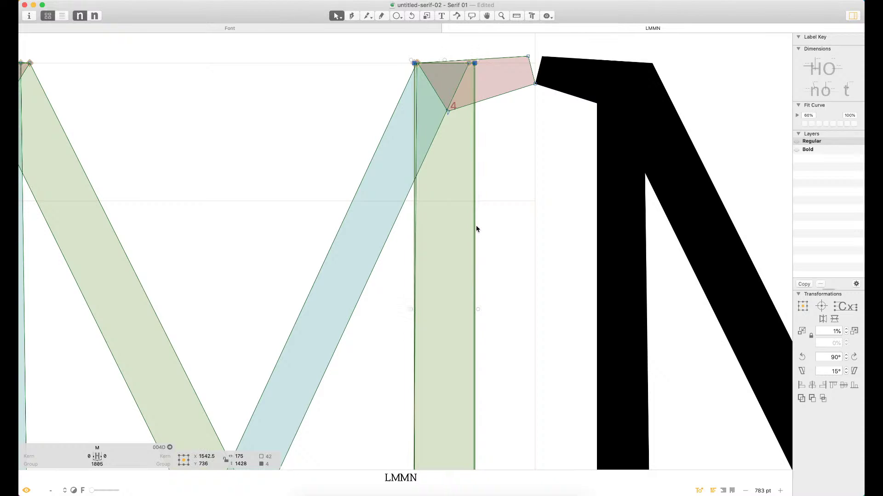
pyautogui.press('Right')
pyautogui.press('Right')
pyautogui.press('Left')
pyautogui.press('Left')
pyautogui.press('Left')
pyautogui.press('Left')
pyautogui.press('Left')
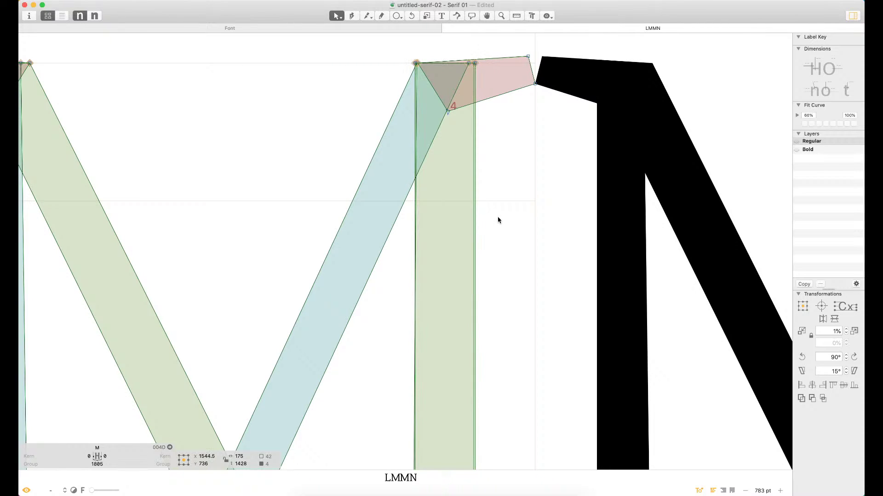
# Delete the M's original tapered right stem beneath the pasted one
pyautogui.click(484, 203)
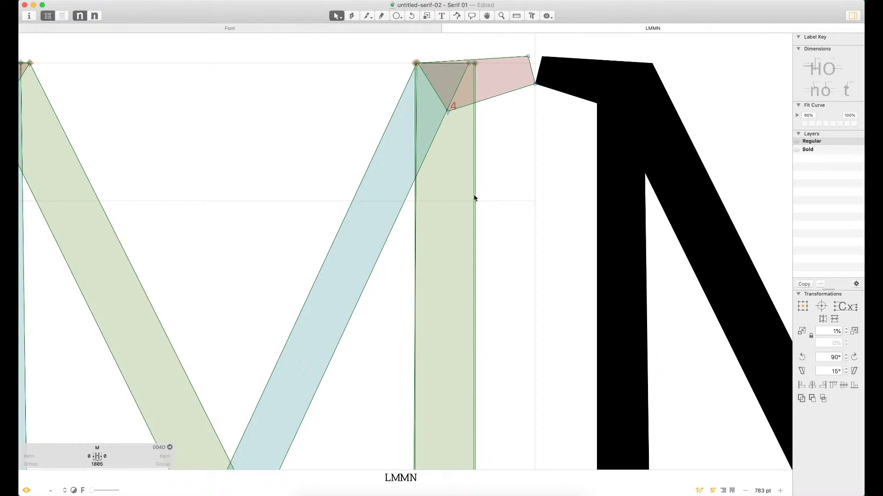
pyautogui.click(474, 196)
pyautogui.press('Delete')
# Move the top-right serif and the new right stem together 5 units right, aligning the stem's inner edge with the diagonal's top corner
pyautogui.press('super+space')
pyautogui.moveTo(465, 36); pyautogui.dragTo(352, 128)
pyautogui.doubleClick(557, 152)
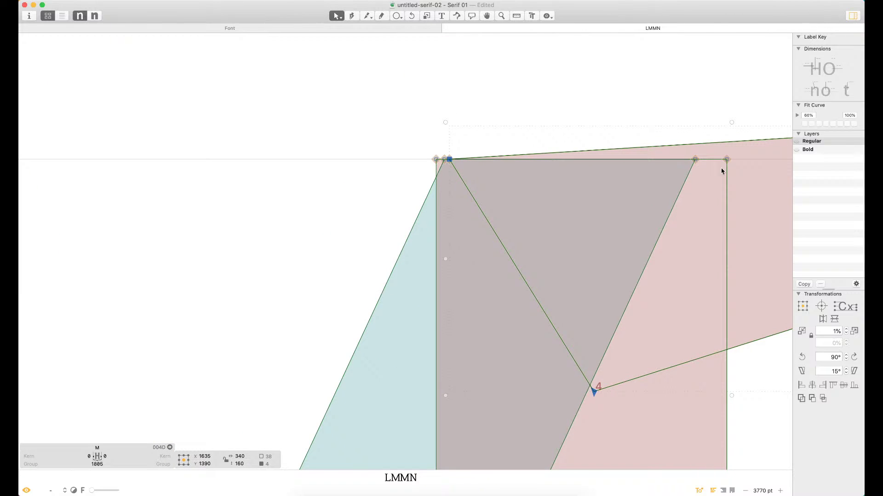
pyautogui.keyDown('shift'); pyautogui.doubleClick(726, 174); pyautogui.keyUp('shift')
pyautogui.hotkey('shift', 'Right')
pyautogui.press('Left')
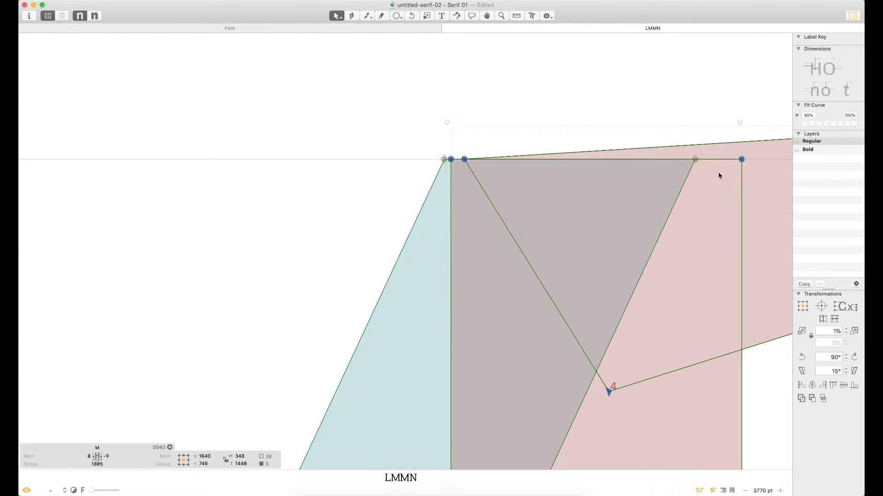
pyautogui.press('Left')
pyautogui.press('Left')
pyautogui.press('Left')
pyautogui.press('Left')
pyautogui.press('Left')
pyautogui.press('Right')
# Review LMMN in filled preview at a smaller size and measure across the first M's stems and diagonals
pyautogui.click(378, 189)
pyautogui.press('super+0')
pyautogui.press('space')
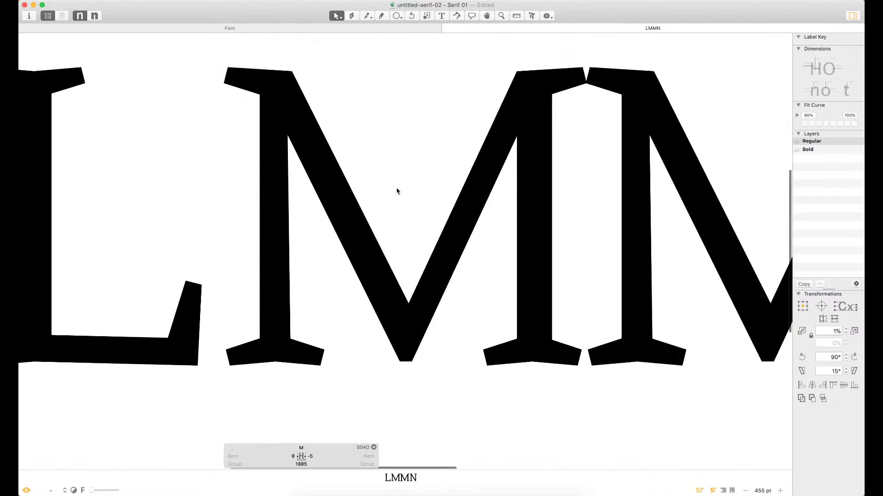
pyautogui.press('space')
pyautogui.moveTo(564, 160); pyautogui.dragTo(511, 119)
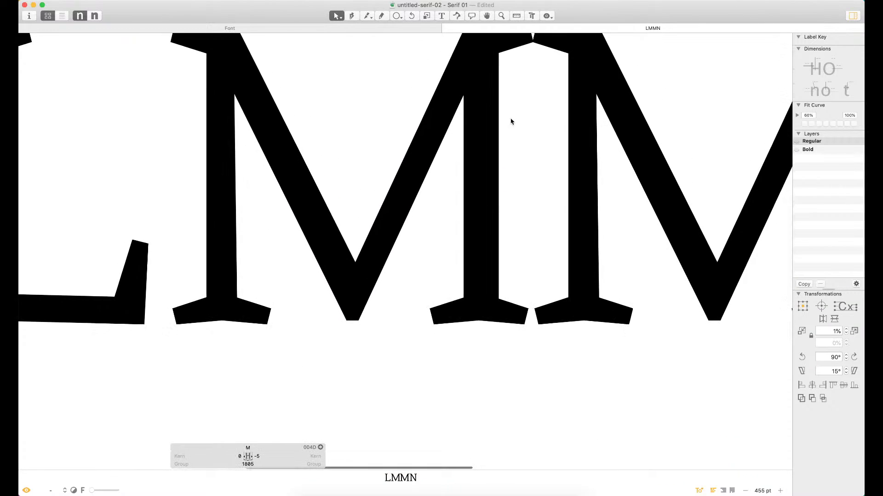
pyautogui.scroll(-5, 526, 136)
pyautogui.press('space')
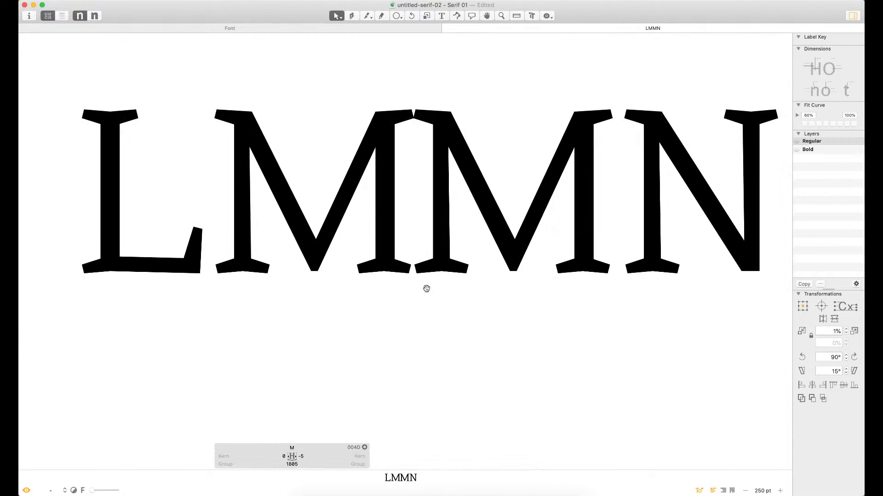
pyautogui.press('space')
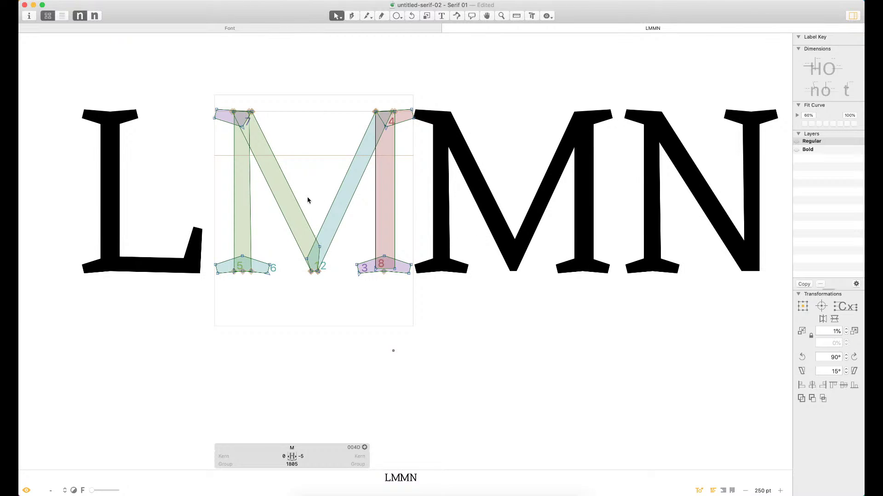
pyautogui.press('l')
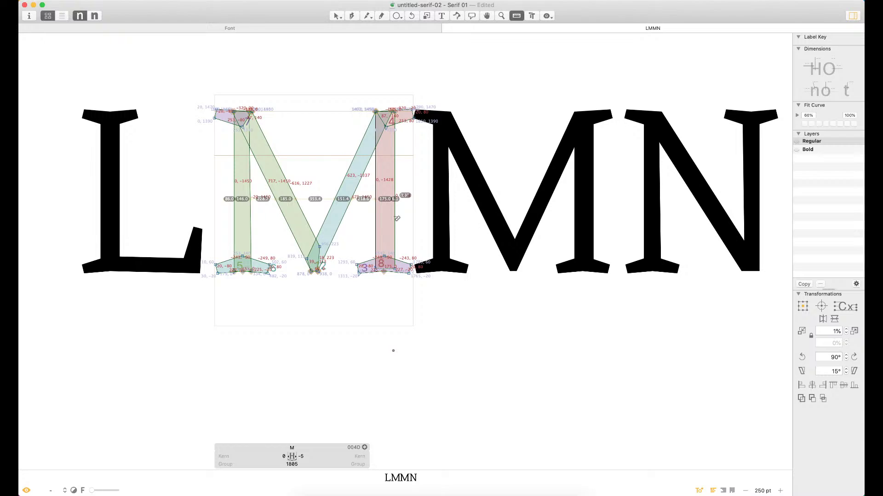
# Nudge the inner node where the M's two diagonals join to X 966, Y 223, and remeasure across the stems and diagonals
pyautogui.press('v')
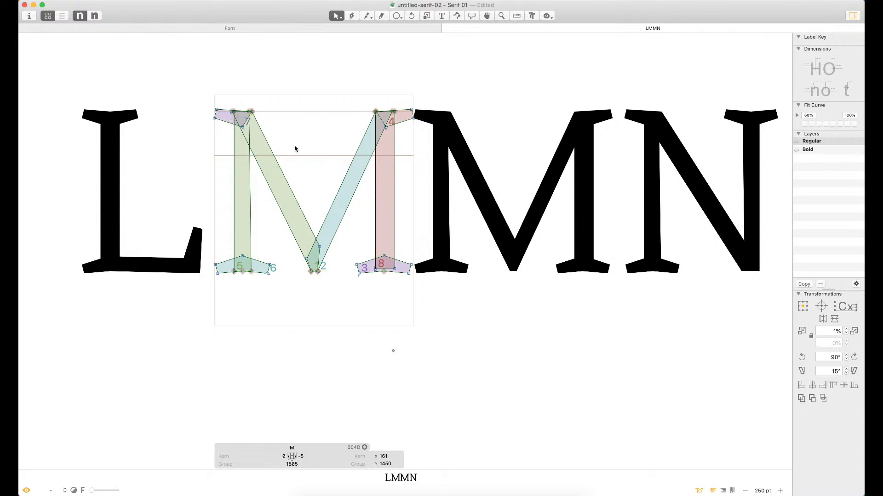
pyautogui.hotkey('shift', 'Left')
pyautogui.click(320, 248)
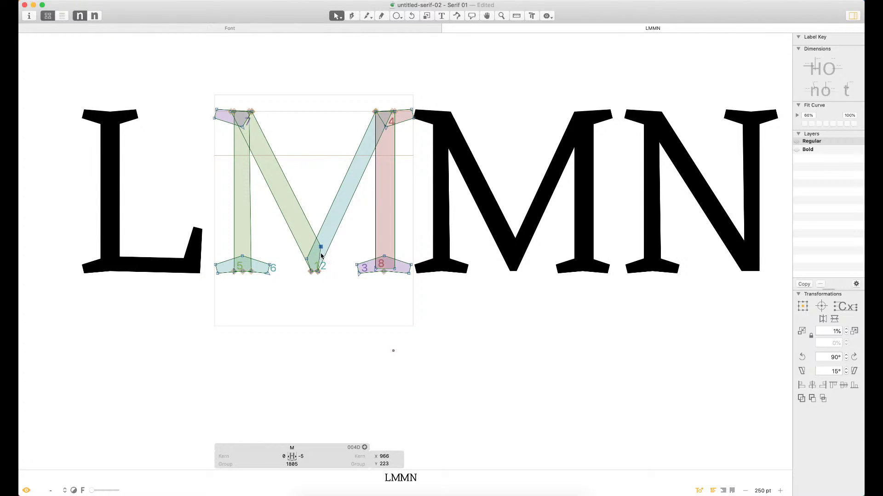
pyautogui.press('l')
pyautogui.moveTo(223, 190); pyautogui.dragTo(426, 198)
pyautogui.press('v')
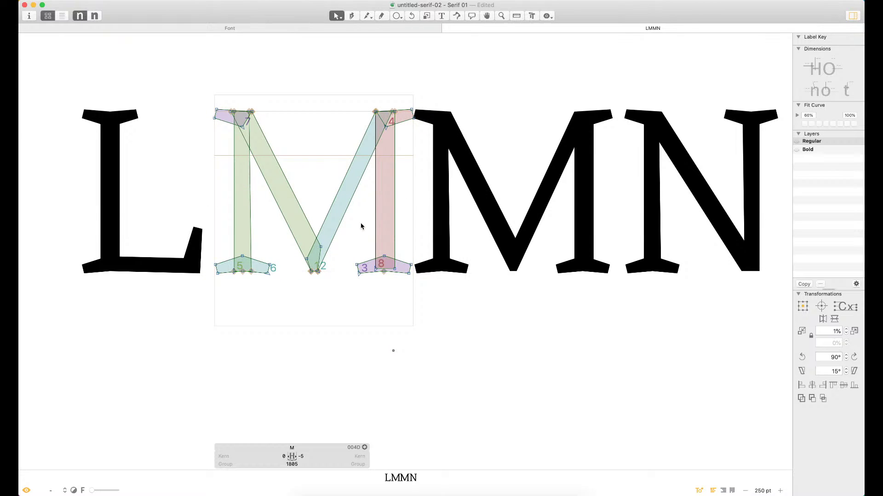
# Link both of the M's sidebearings to the N
pyautogui.press('t')
pyautogui.press('Escape')
pyautogui.click(276, 458)
pyautogui.write('N')
pyautogui.press('Tab')
pyautogui.write('N')
pyautogui.press('Tab')
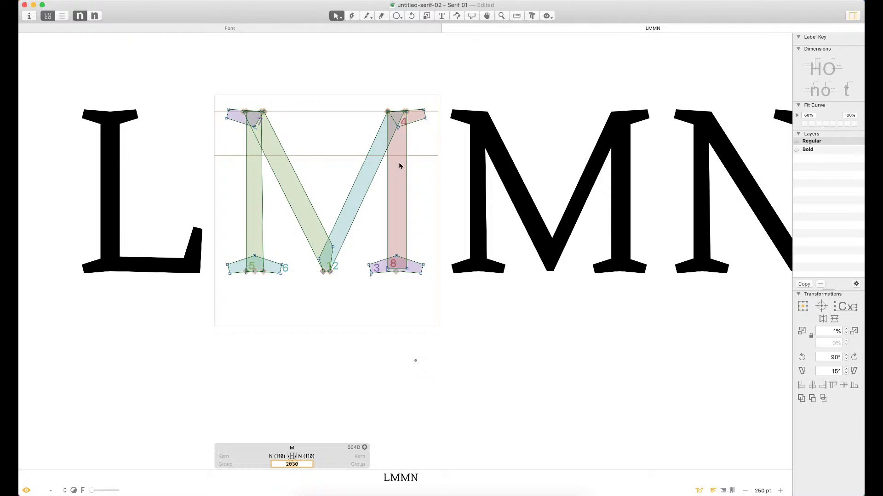
# Link both of the M's sidebearings to the H and review the spacing of LMMN in filled preview
pyautogui.press('super+minus')
pyautogui.click(341, 455)
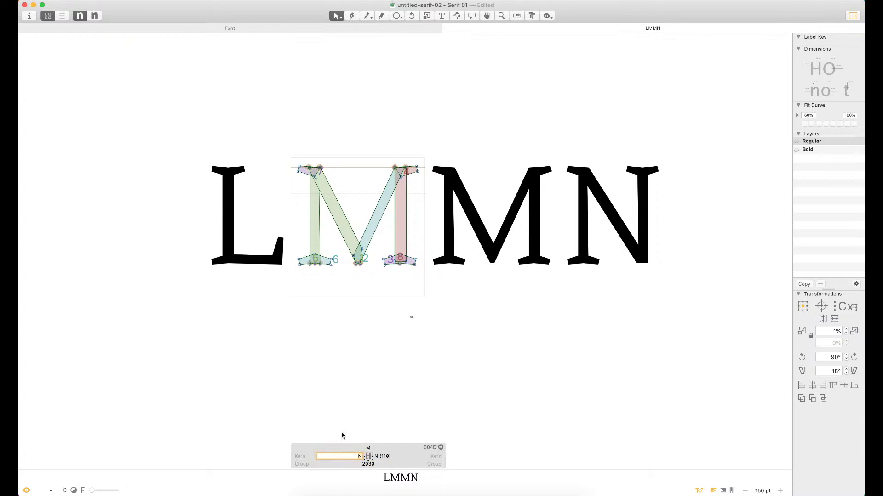
pyautogui.write('H')
pyautogui.press('Tab')
pyautogui.write('H')
pyautogui.press('Return')
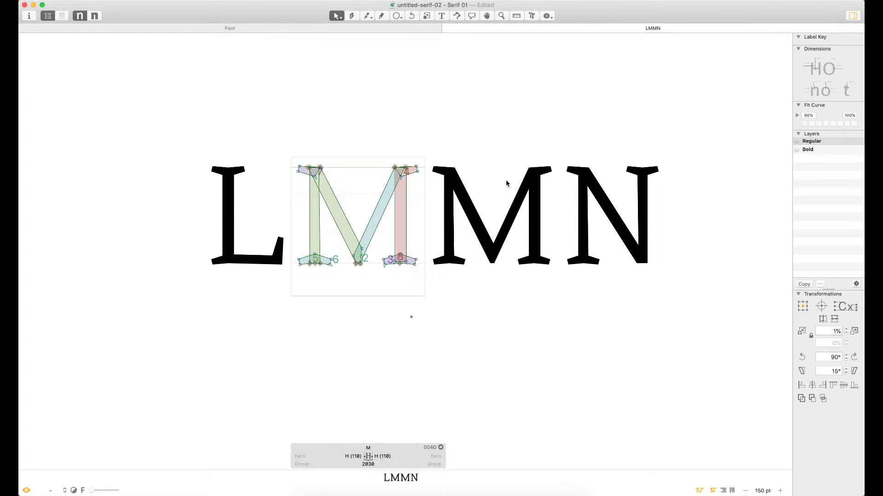
pyautogui.press('t')
pyautogui.press('Escape')
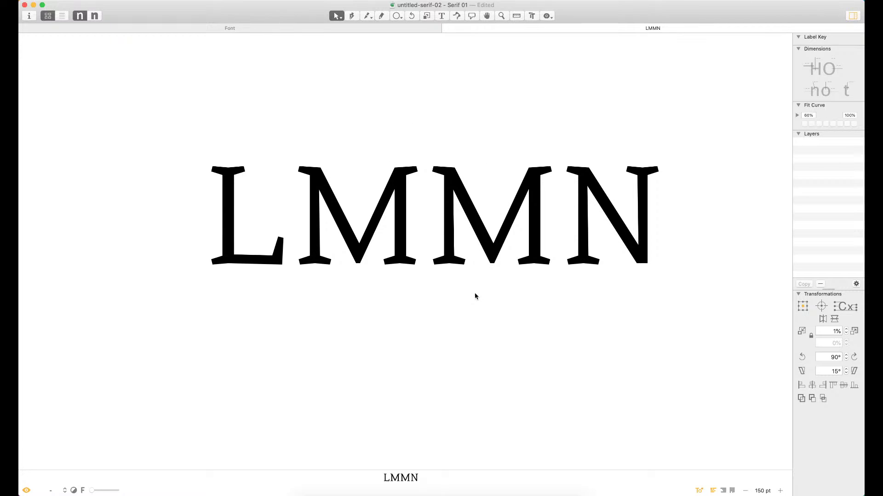
pyautogui.scroll(3, 492, 174)
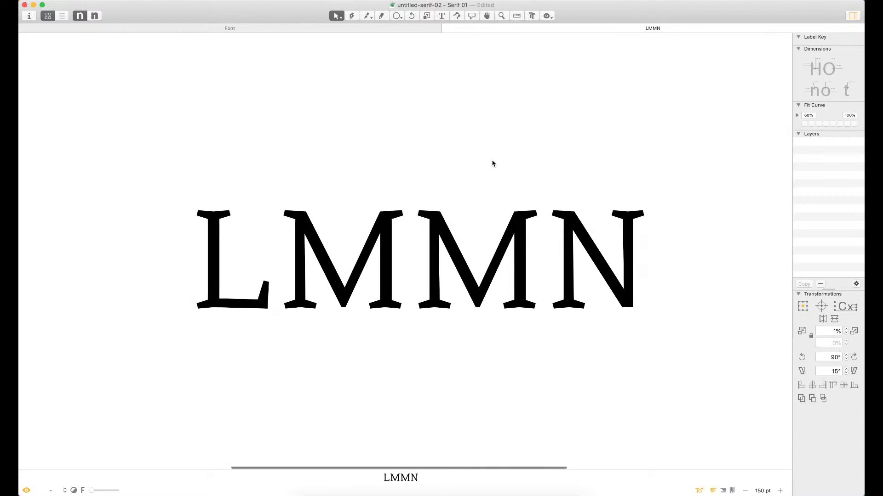
# Close the LMMN view and open the N in a new one, adding O and o so the text reads NOo
pyautogui.click(446, 28)
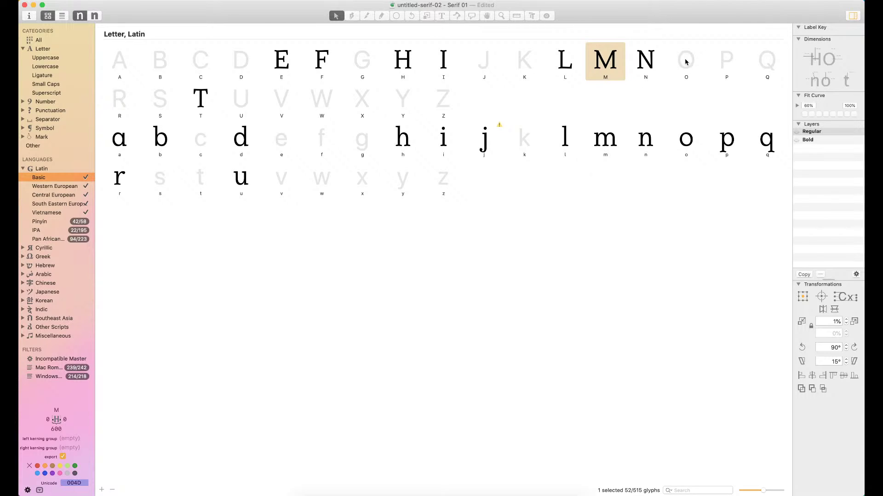
pyautogui.doubleClick(652, 65)
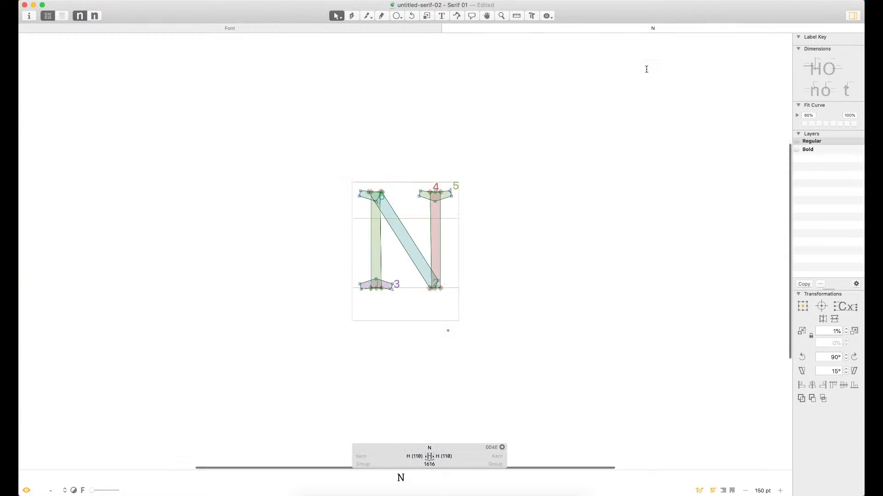
pyautogui.press('t')
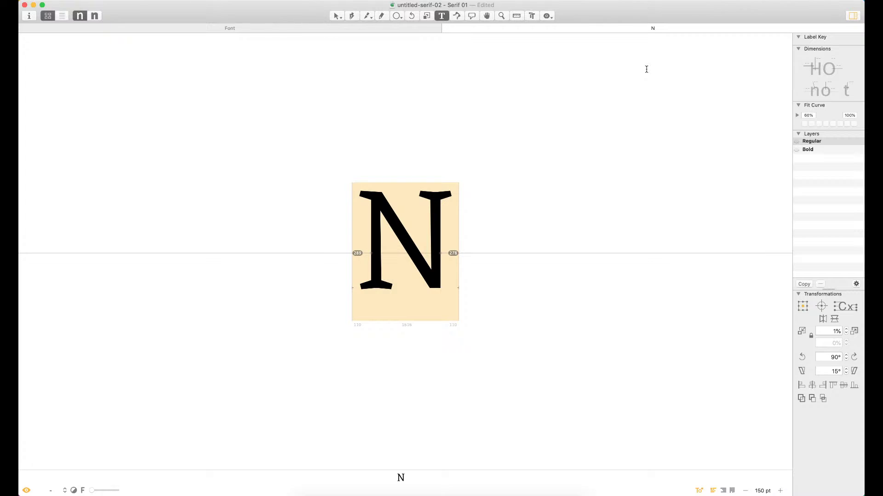
pyautogui.write('Oo')
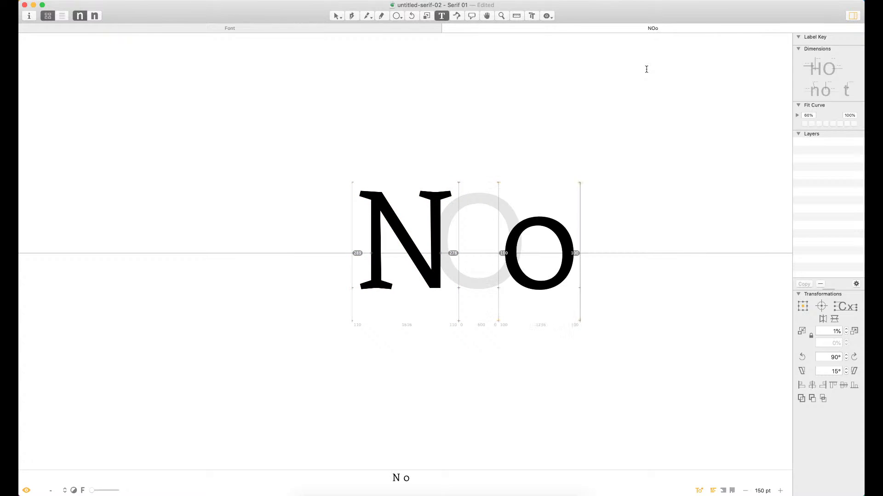
pyautogui.press('Escape')
# Copy the lowercase o's outlines into the empty capital O glyph
pyautogui.doubleClick(537, 250)
pyautogui.press('super+a')
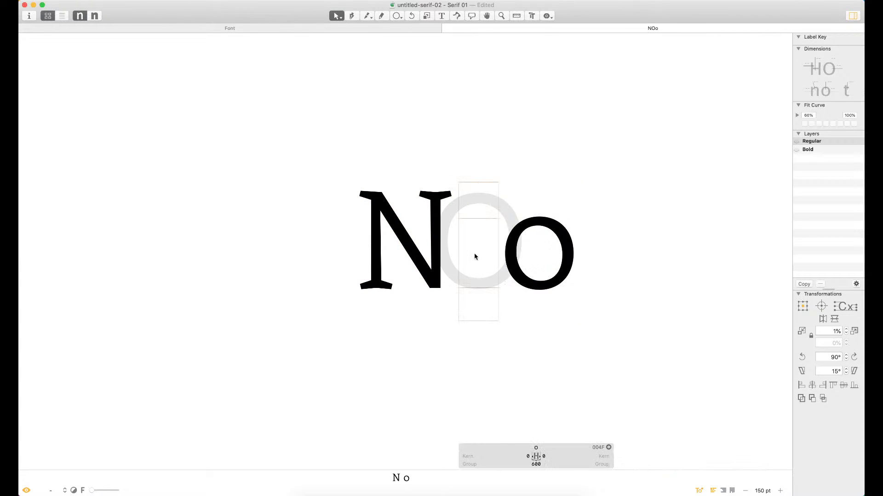
pyautogui.doubleClick(473, 253)
# Link both of the O's sidebearings to the H
pyautogui.click(550, 456)
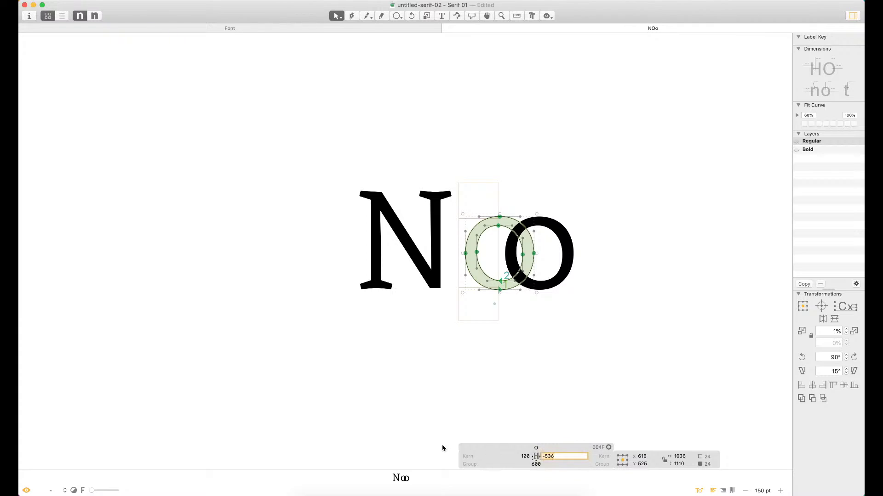
pyautogui.hotkey('shift', 'Tab')
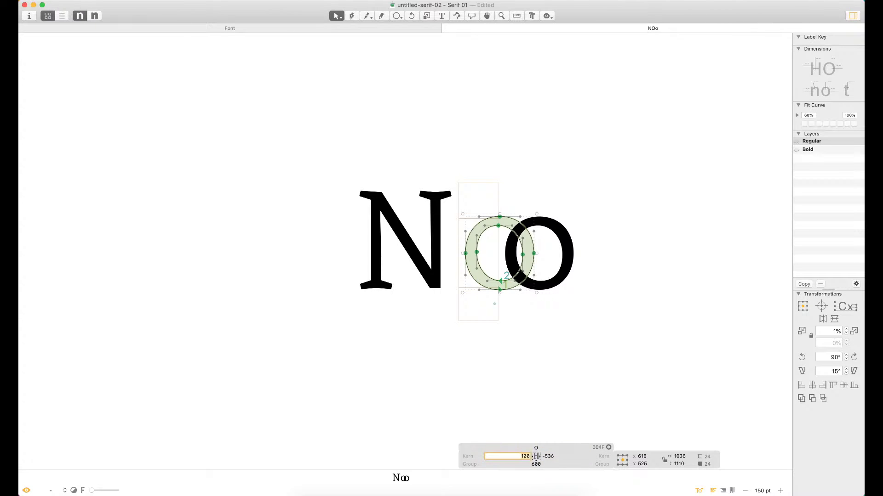
pyautogui.write('H')
pyautogui.press('Tab')
pyautogui.write('H')
pyautogui.press('Return')
# Draw a 30 × 30 unit square spanning from the baseline down to the O's lowest point, marking the overshoot
pyautogui.press('super+space')
pyautogui.moveTo(685, 121); pyautogui.dragTo(282, 411)
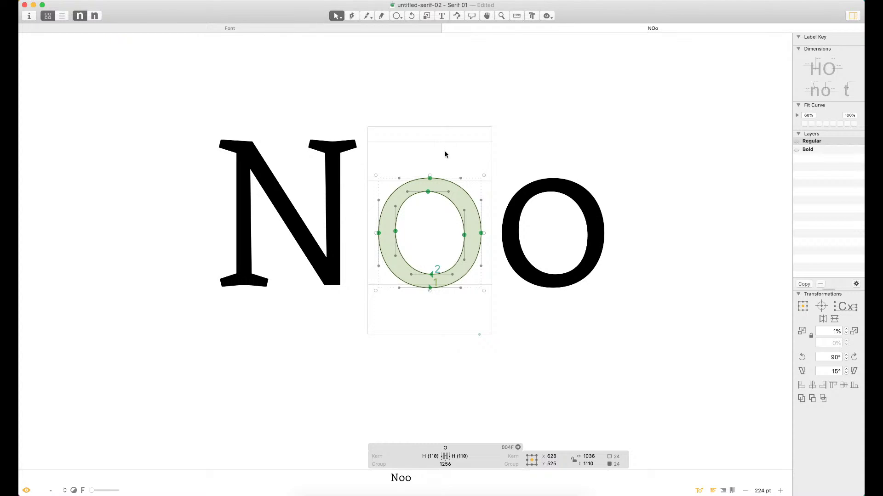
pyautogui.press('super+space')
pyautogui.moveTo(503, 209); pyautogui.dragTo(346, 328)
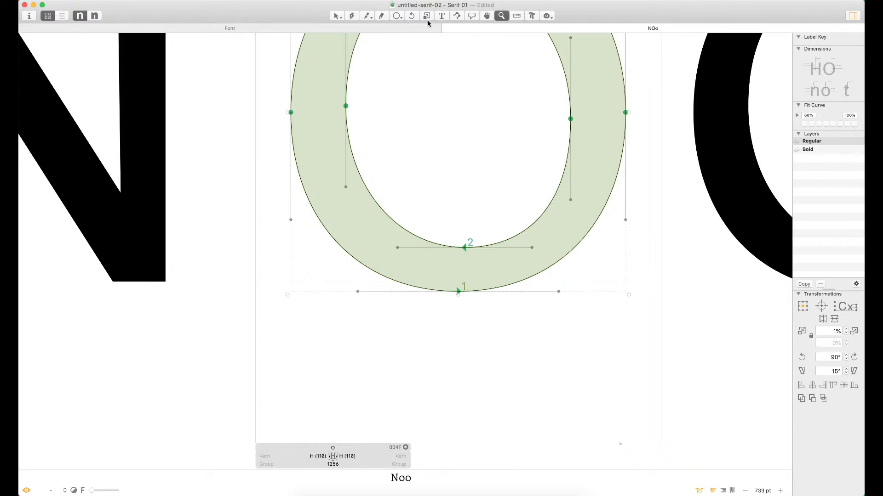
pyautogui.click(399, 18)
pyautogui.click(408, 27)
pyautogui.moveTo(537, 233); pyautogui.dragTo(403, 323)
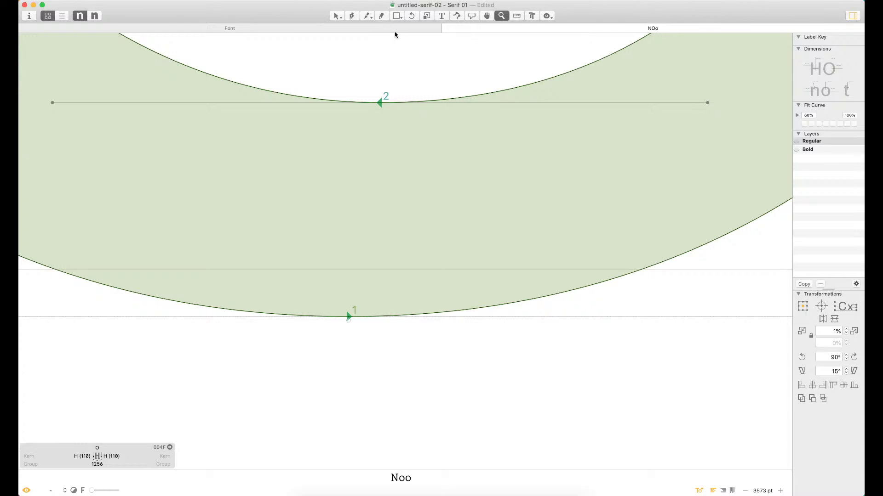
pyautogui.press('alt+super+1')
pyautogui.doubleClick(680, 68)
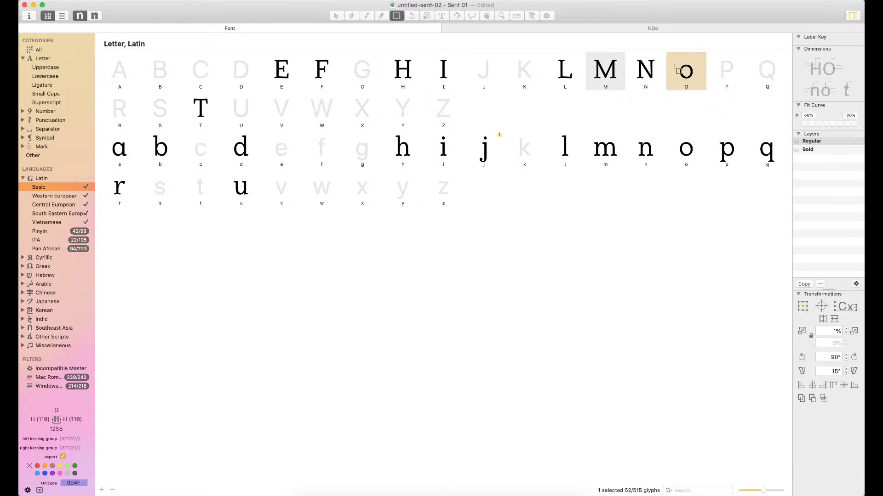
pyautogui.click(587, 30)
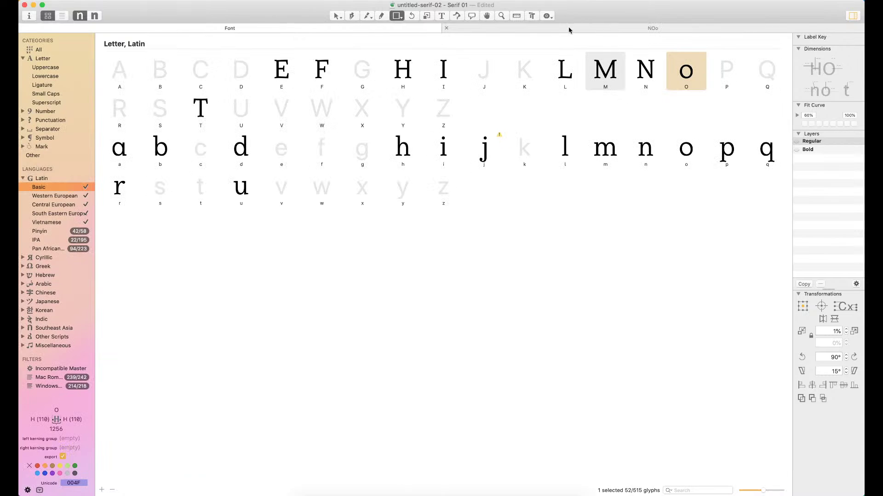
pyautogui.click(545, 32)
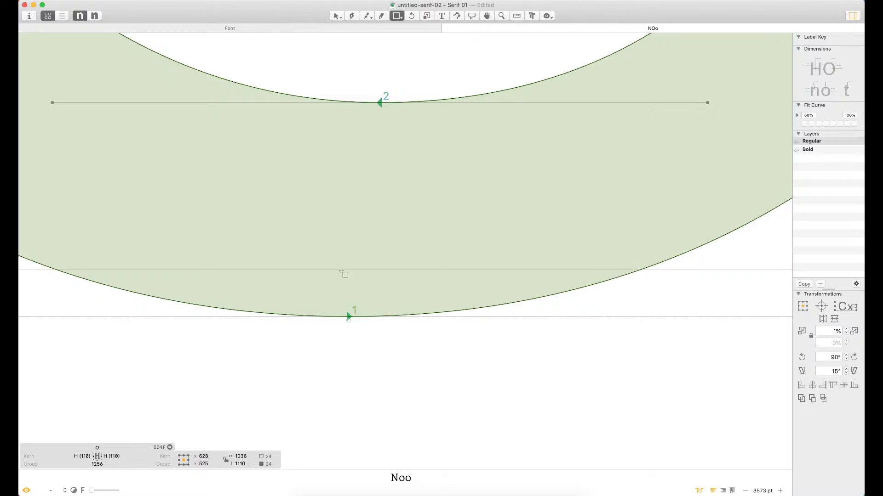
pyautogui.moveTo(339, 269); pyautogui.dragTo(391, 326)
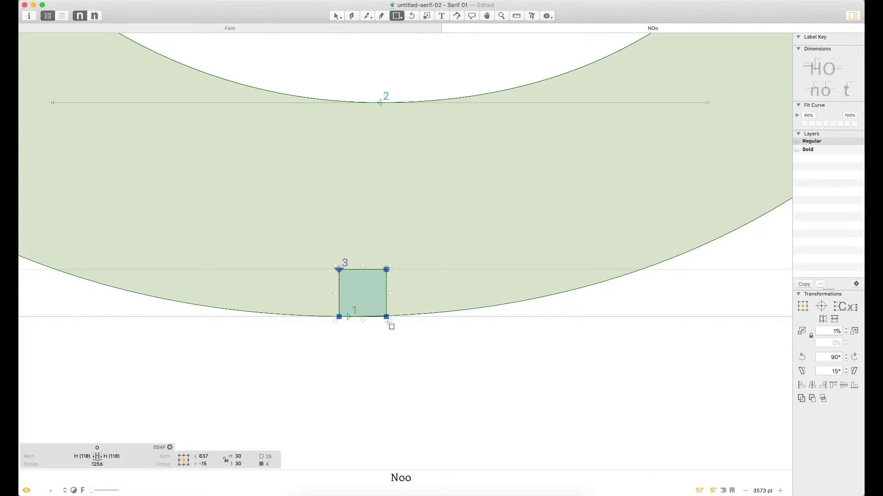
pyautogui.press('v')
# Move the 30-unit square up so that its lower edge sits on the cap-height line
pyautogui.press('super+minus')
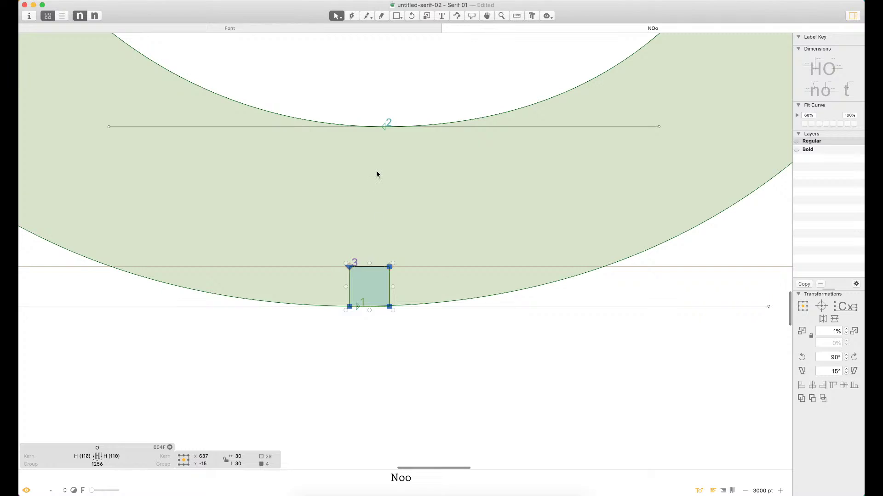
pyautogui.press('super+0')
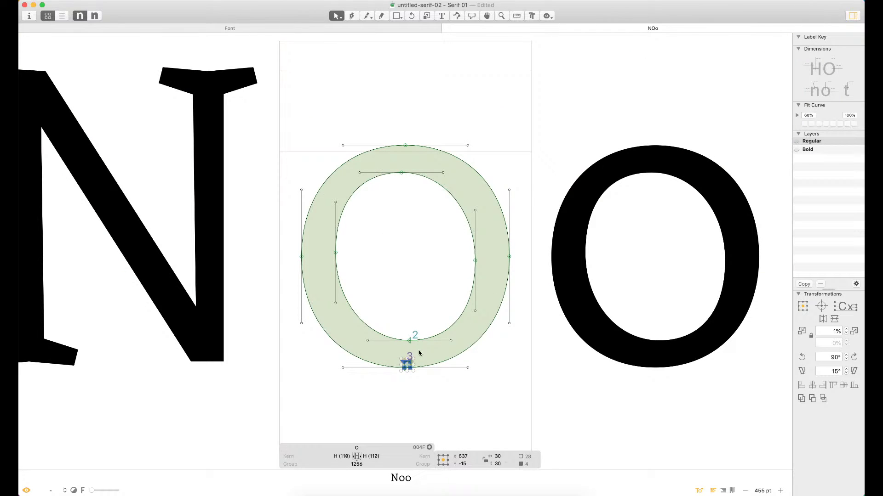
pyautogui.moveTo(411, 369); pyautogui.dragTo(350, 101)
pyautogui.press('super+space')
pyautogui.moveTo(552, 197); pyautogui.dragTo(552, 175)
pyautogui.click(516, 264)
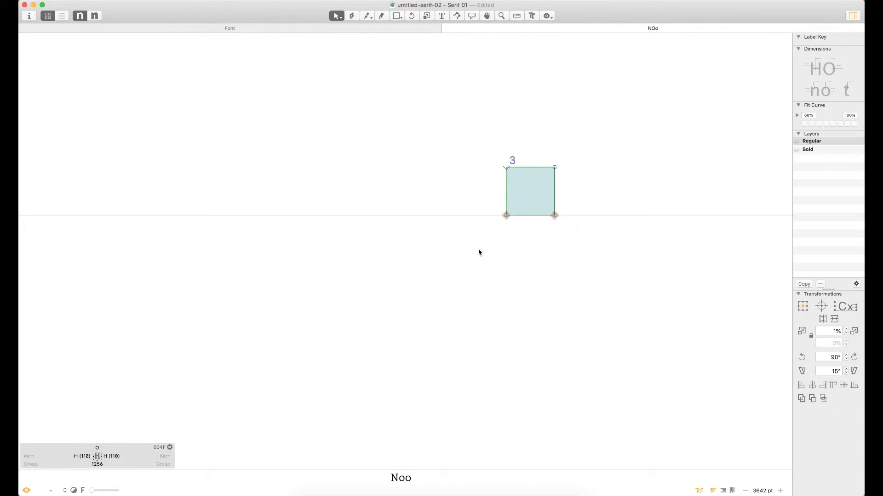
pyautogui.press('super+minus')
pyautogui.press('super+minus')
pyautogui.press('super+minus')
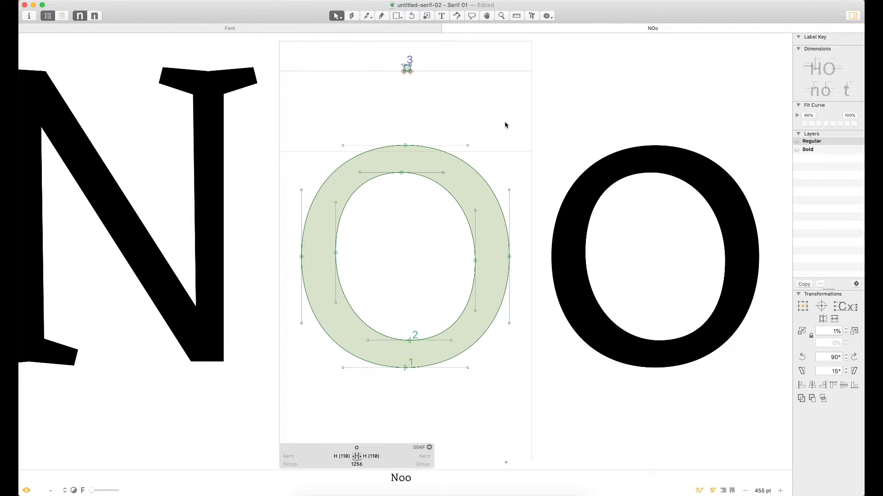
# Scale the O's outlines up from the lower overshoot to 1409 × 1510 units, aligning its top with the square's upper edge
pyautogui.moveTo(527, 118); pyautogui.dragTo(274, 383)
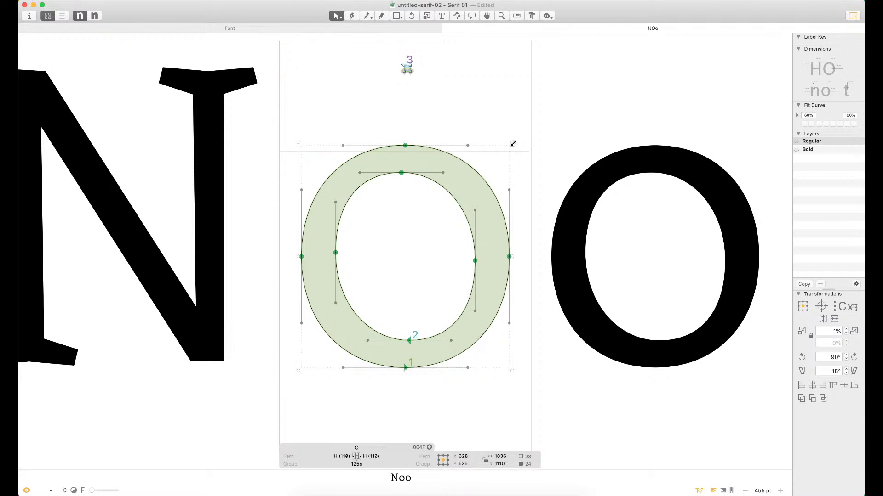
pyautogui.moveTo(513, 143); pyautogui.dragTo(586, 63)
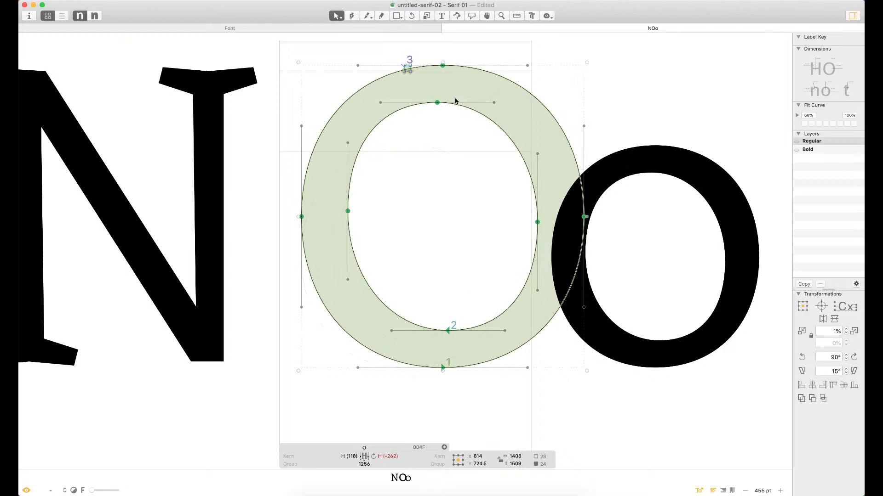
pyautogui.press('super+space')
pyautogui.moveTo(459, 50); pyautogui.dragTo(277, 114)
pyautogui.press('space')
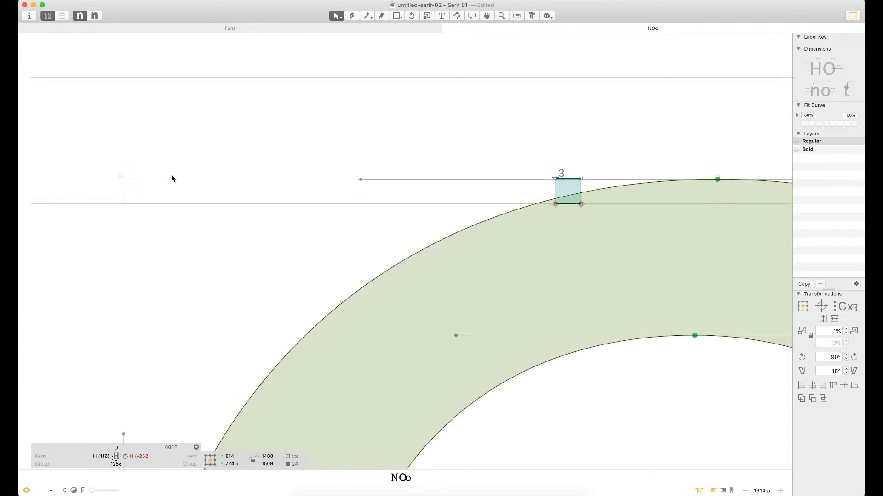
pyautogui.moveTo(118, 175); pyautogui.dragTo(118, 174)
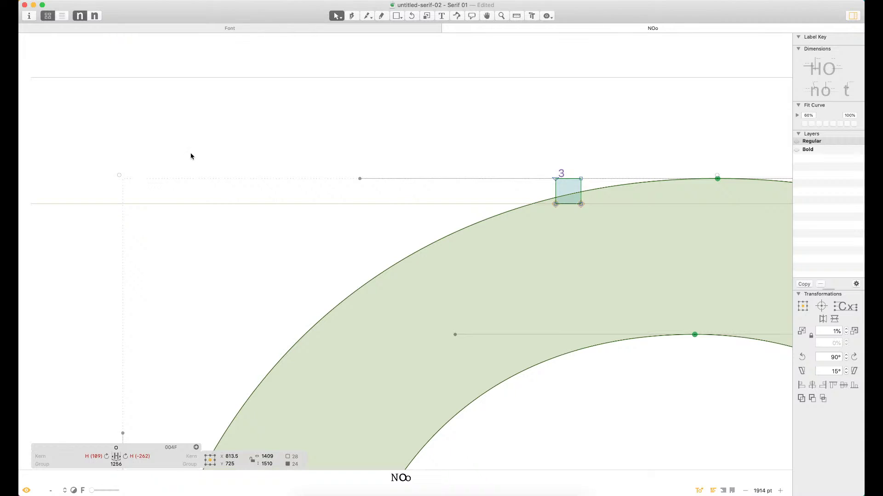
pyautogui.press('super+0')
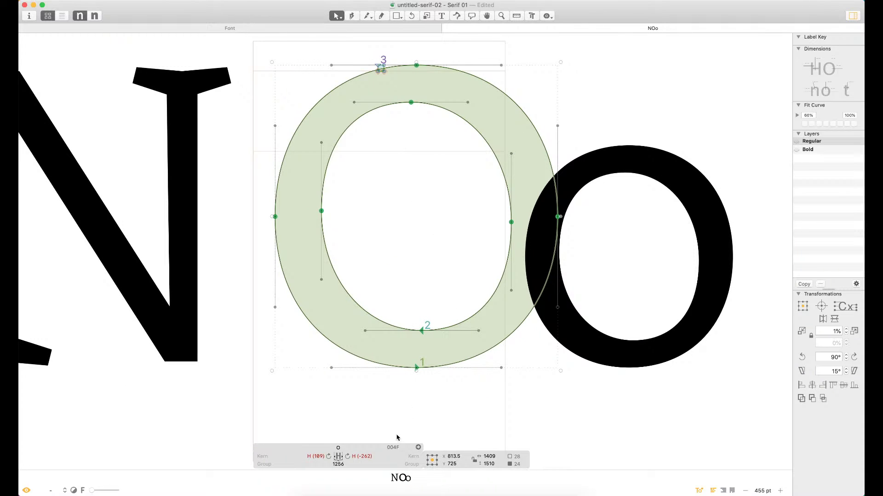
# Update both of the enlarged O's sidebearings to match the H
pyautogui.click(319, 453)
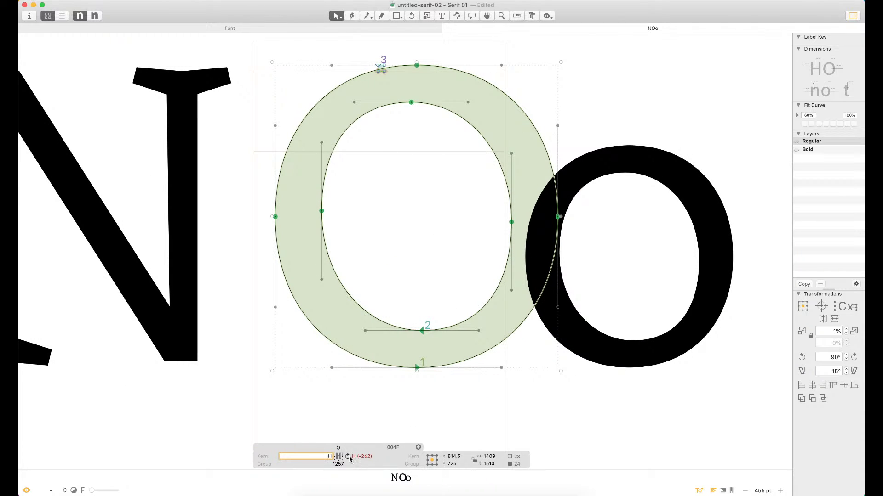
pyautogui.click(349, 456)
pyautogui.click(342, 431)
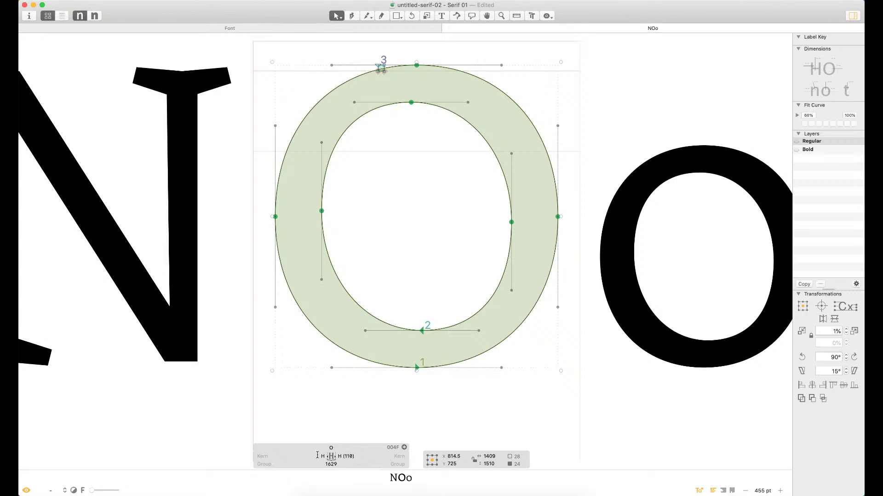
pyautogui.click(317, 456)
pyautogui.press('Return')
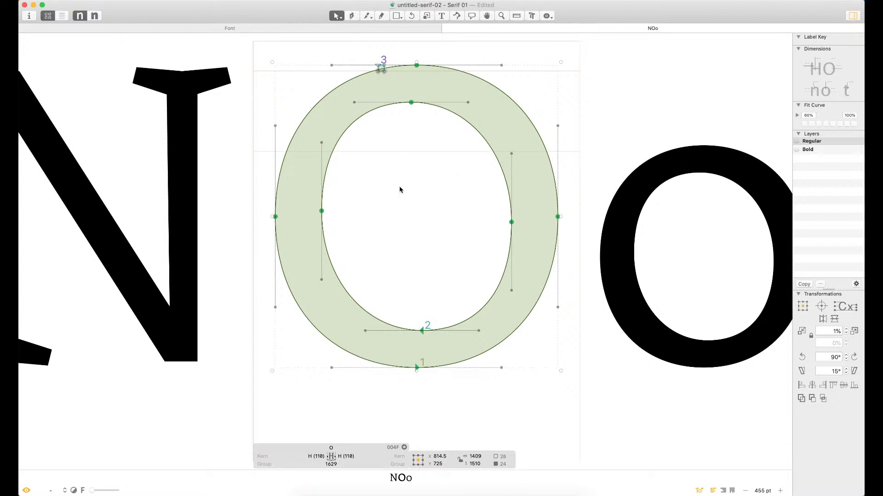
# Delete the 30-unit overshoot square from the capital O
pyautogui.doubleClick(377, 68)
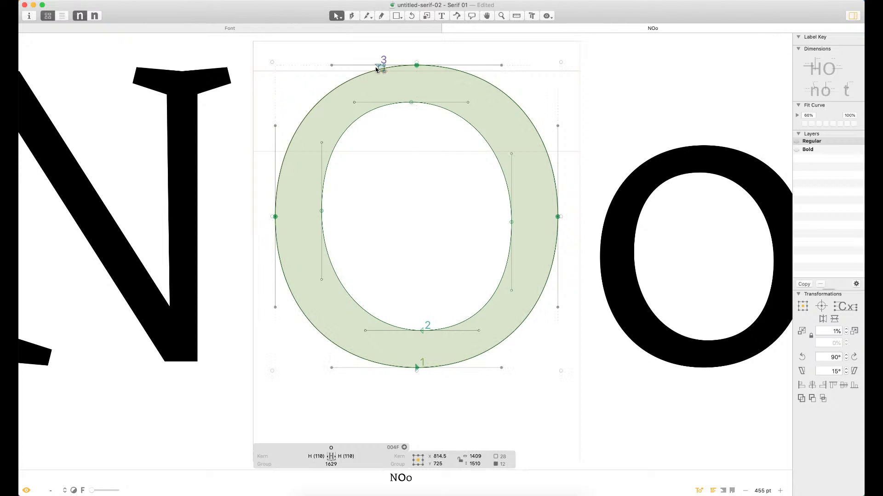
pyautogui.click(436, 89)
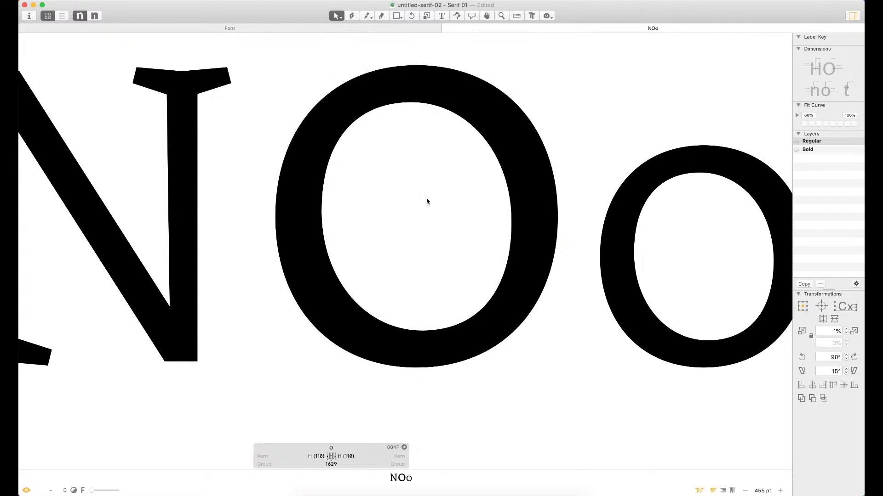
pyautogui.moveTo(427, 197); pyautogui.dragTo(478, 197)
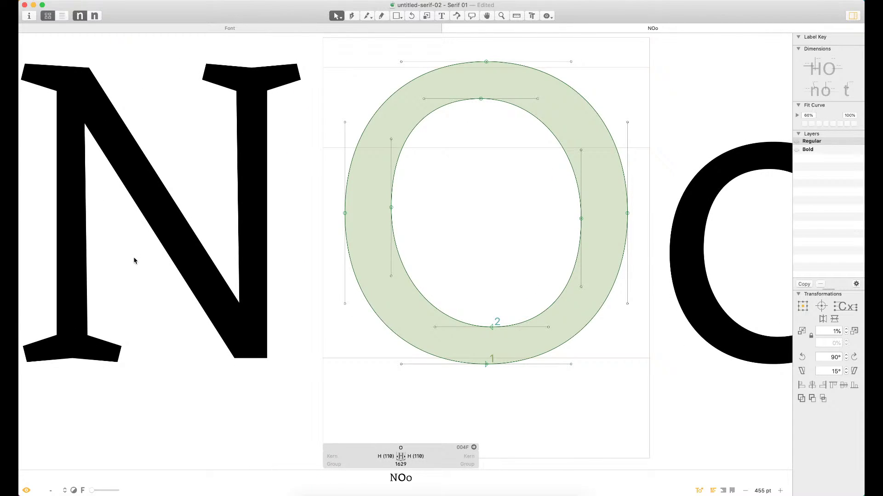
# Replace the N in front of the O with an H
pyautogui.press('t')
pyautogui.press('BackSpace')
pyautogui.write('H')
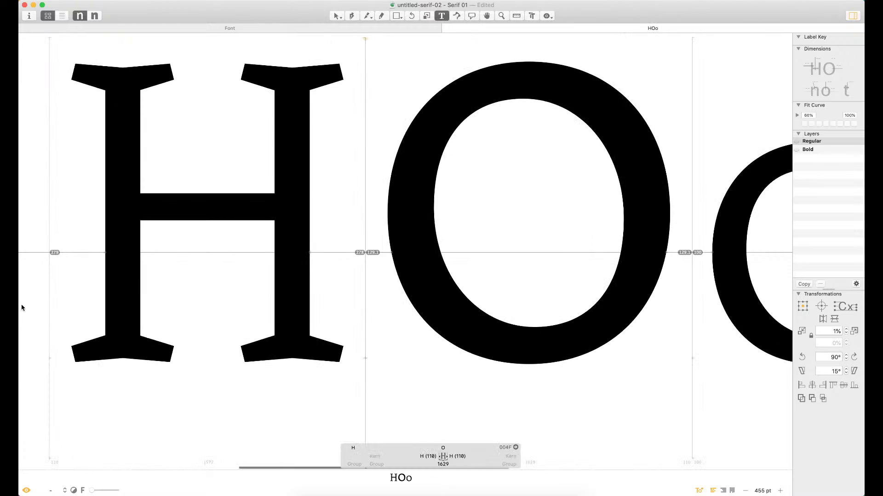
# Measure the thickness of the H's crossbar and copy the crossbar outline
pyautogui.press('Escape')
pyautogui.doubleClick(263, 141)
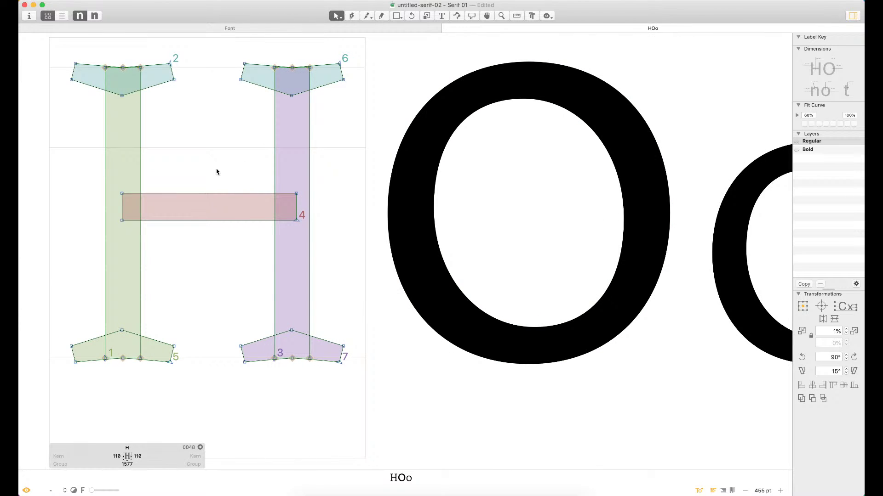
pyautogui.press('l')
pyautogui.moveTo(208, 188); pyautogui.dragTo(212, 228)
pyautogui.press('v')
pyautogui.click(180, 192)
pyautogui.press('super+c')
# Paste the H's crossbar into the O and align its upper edge with the O's highest point
pyautogui.doubleClick(520, 156)
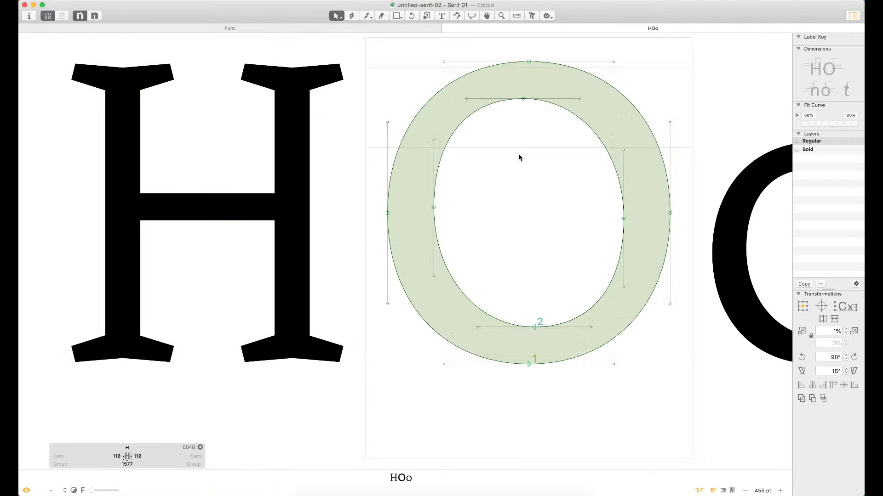
pyautogui.press('super+v')
pyautogui.moveTo(550, 194); pyautogui.dragTo(570, 44)
pyautogui.press('z')
pyautogui.moveTo(495, 116); pyautogui.dragTo(479, 125)
pyautogui.press('v')
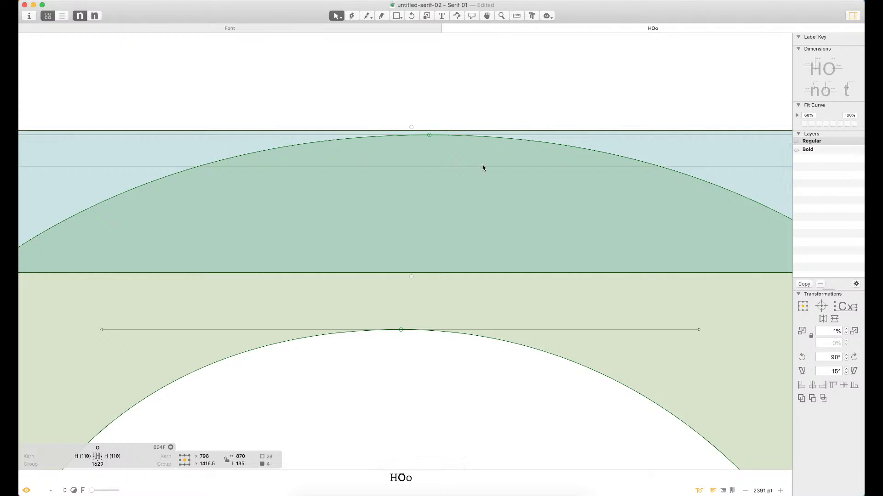
pyautogui.press('Down')
pyautogui.press('Down')
pyautogui.press('Down')
pyautogui.press('Down')
pyautogui.press('super+0')
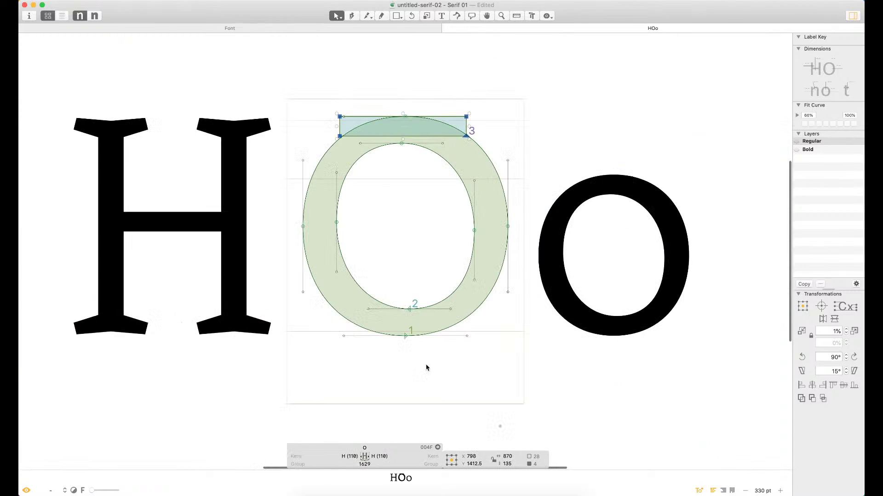
# Copy the H's stem into the O and align its outer edge with the O's left extreme
pyautogui.doubleClick(123, 273)
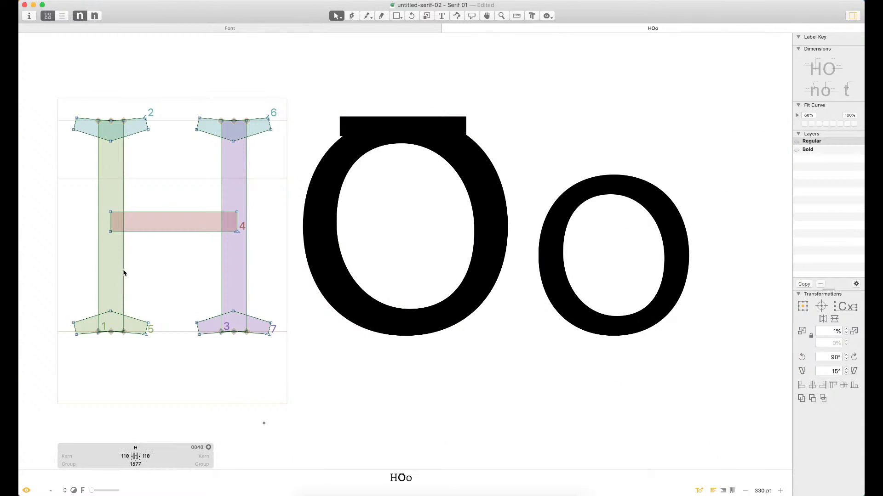
pyautogui.doubleClick(390, 243)
pyautogui.press('super+v')
pyautogui.moveTo(353, 245); pyautogui.dragTo(330, 245)
pyautogui.moveTo(253, 207); pyautogui.dragTo(395, 235)
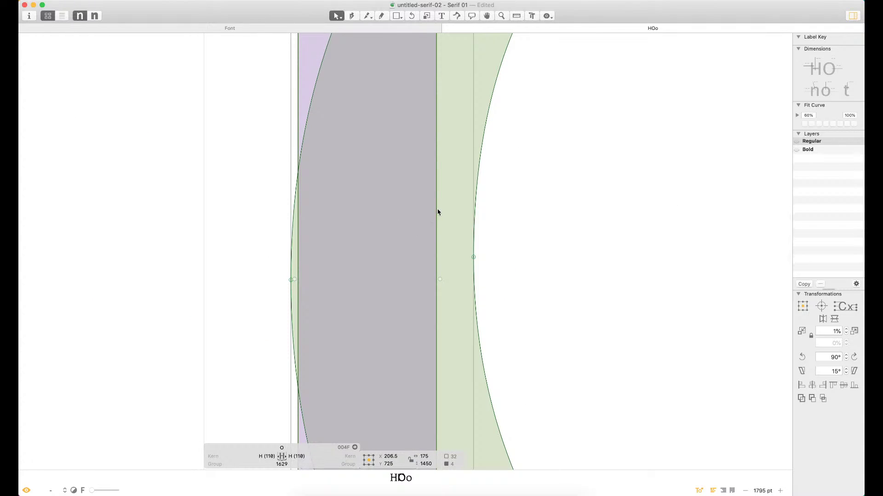
pyautogui.moveTo(438, 211); pyautogui.dragTo(429, 212)
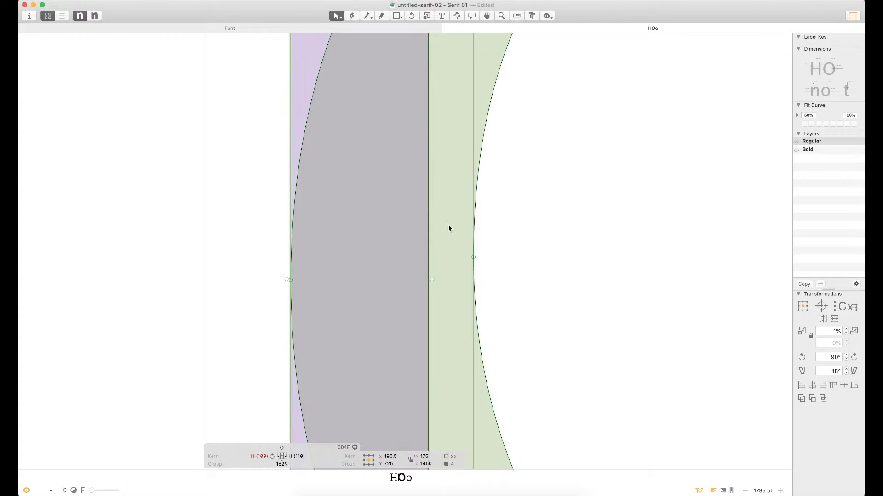
pyautogui.click(514, 244)
pyautogui.press('super+minus')
pyautogui.press('super+minus')
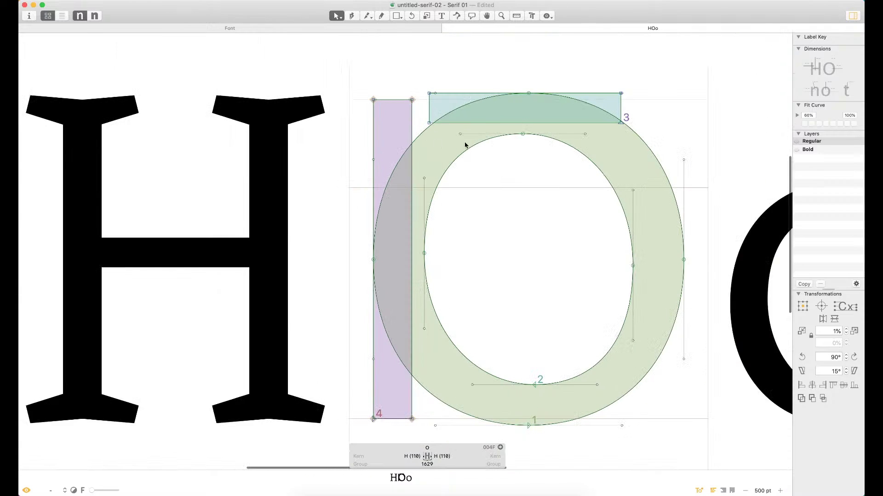
# Duplicate the pasted crossbar and stem in the O with a horizontal mirror, and flip the copies vertically
pyautogui.moveTo(464, 130); pyautogui.dragTo(376, 118)
pyautogui.doubleClick(362, 85)
pyautogui.keyDown('shift'); pyautogui.doubleClick(322, 110); pyautogui.keyUp('shift')
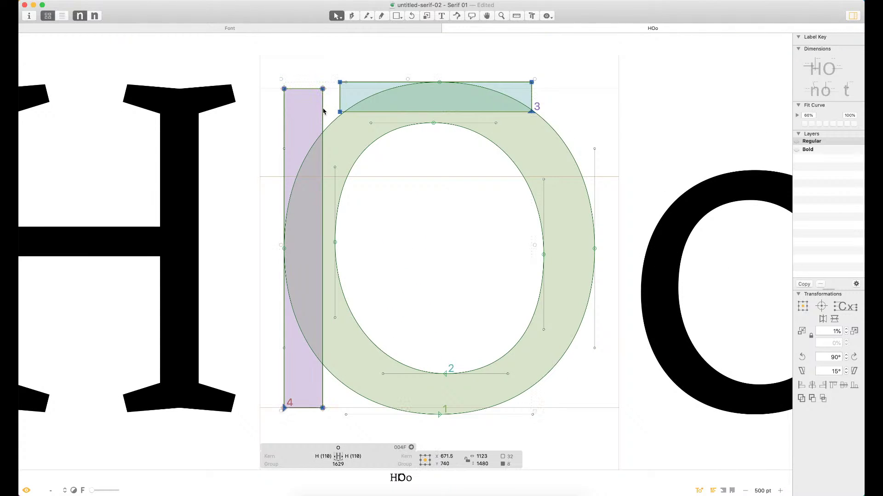
pyautogui.keyDown('alt'); pyautogui.click(823, 319); pyautogui.keyUp('alt')
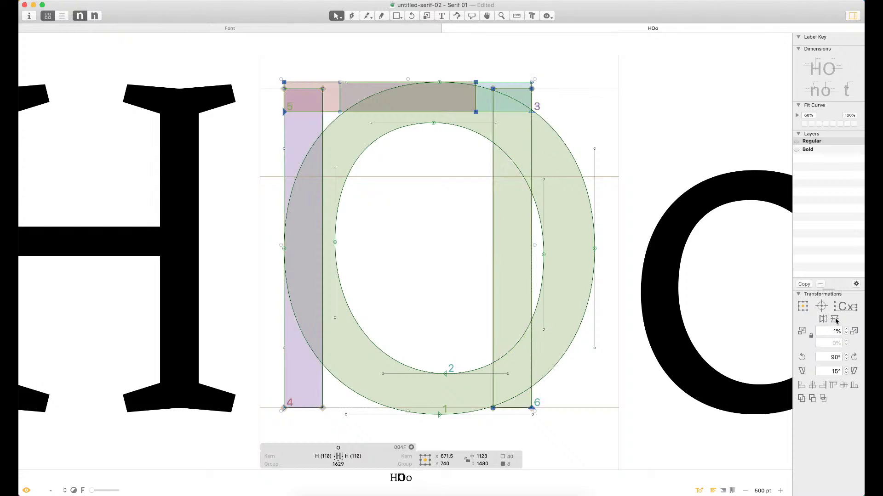
pyautogui.click(836, 319)
# Move the mirrored crossbar and stem right to X 957.5, aligning the stem's outer edge with the O's right extreme
pyautogui.moveTo(495, 202); pyautogui.dragTo(556, 202)
pyautogui.press('z')
pyautogui.moveTo(671, 204); pyautogui.dragTo(501, 303)
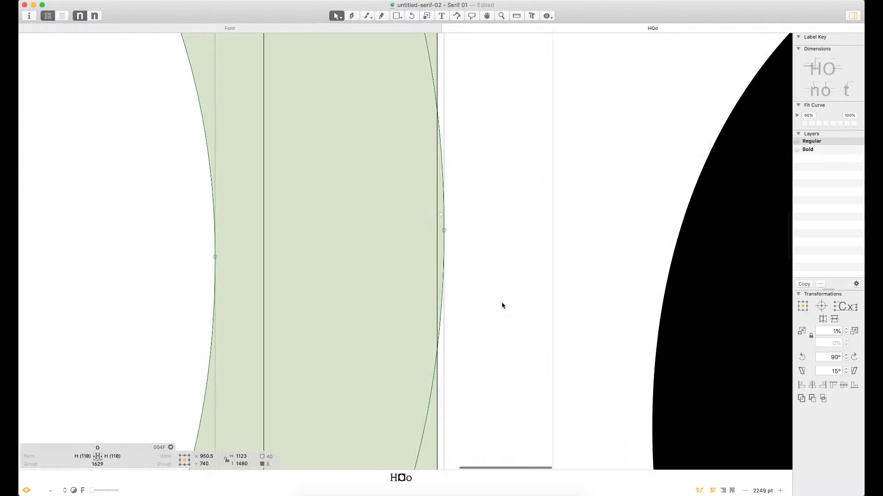
pyautogui.press('Right')
pyautogui.press('Right')
pyautogui.press('Right')
pyautogui.press('Right')
pyautogui.press('Right')
pyautogui.press('Right')
pyautogui.press('Right')
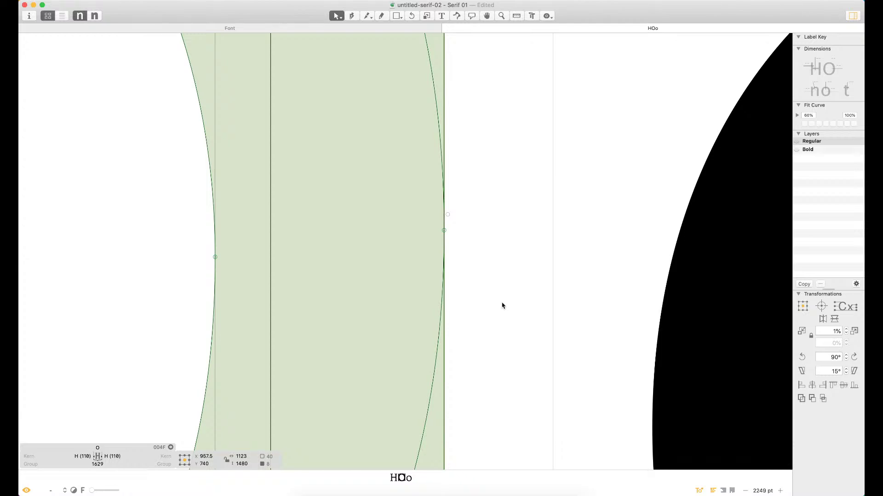
pyautogui.press('XF86AudioLowerVolume')
pyautogui.press('super+0')
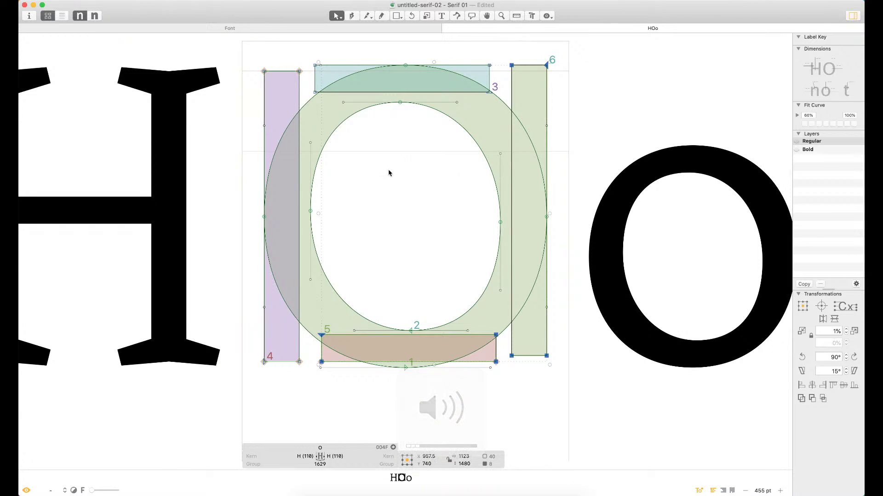
pyautogui.press('XF86AudioMute')
pyautogui.click(419, 225)
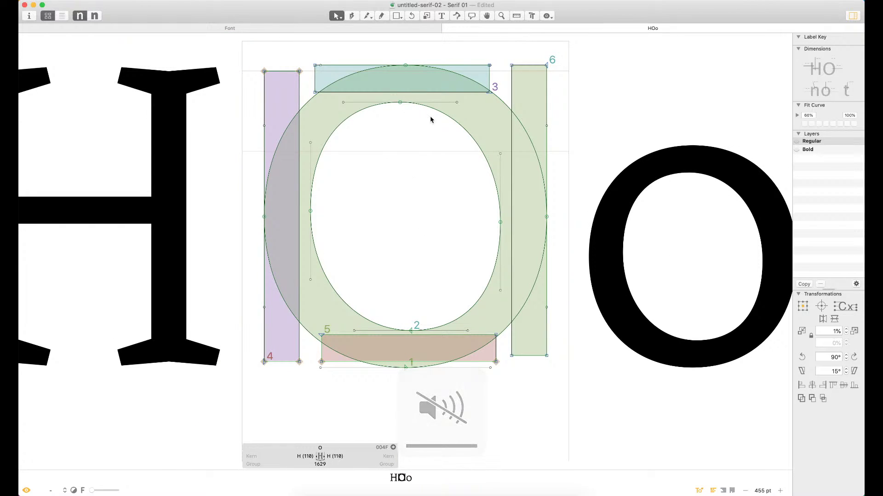
# Scale the O's inner contour to 1057 × 1240 units so that its extremes meet the side stems and upper crossbar
pyautogui.doubleClick(448, 122)
pyautogui.moveTo(504, 99); pyautogui.dragTo(509, 90)
pyautogui.press('z')
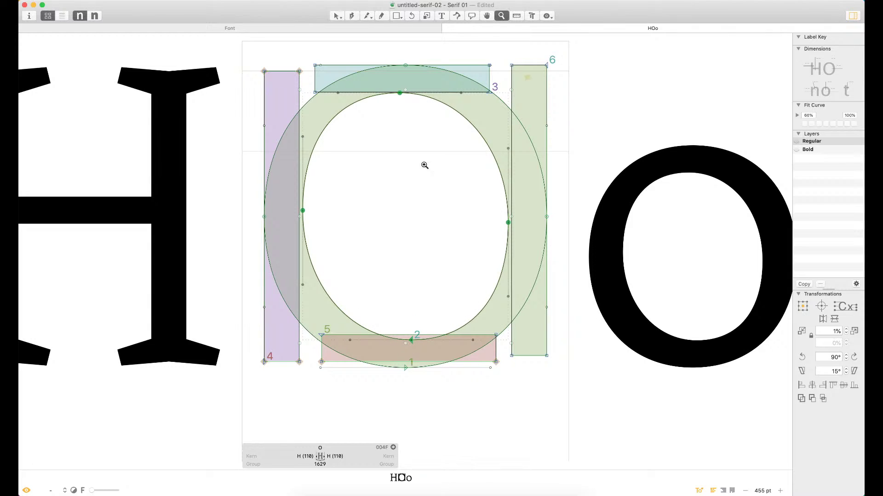
pyautogui.moveTo(423, 163); pyautogui.dragTo(510, 92)
pyautogui.moveTo(581, 101)
pyautogui.mouseDown()
pyautogui.moveTo(577, 130)
pyautogui.moveTo(589, 100)
pyautogui.mouseUp()
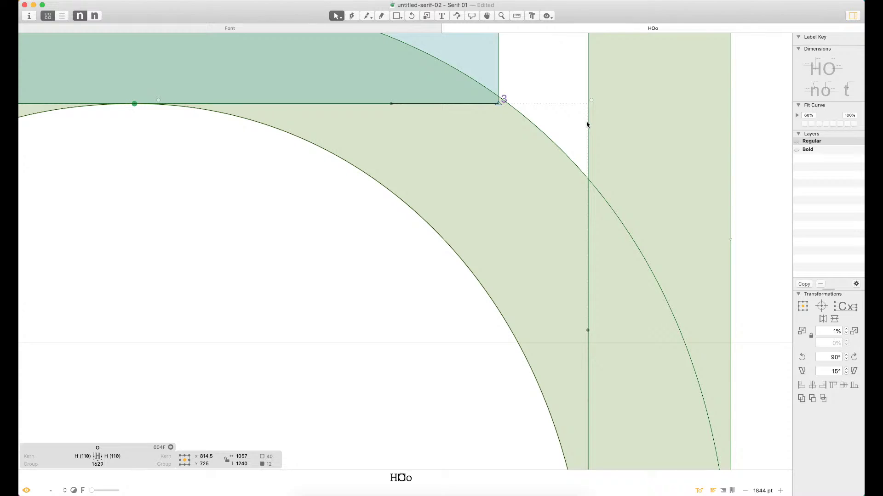
pyautogui.press('super+0')
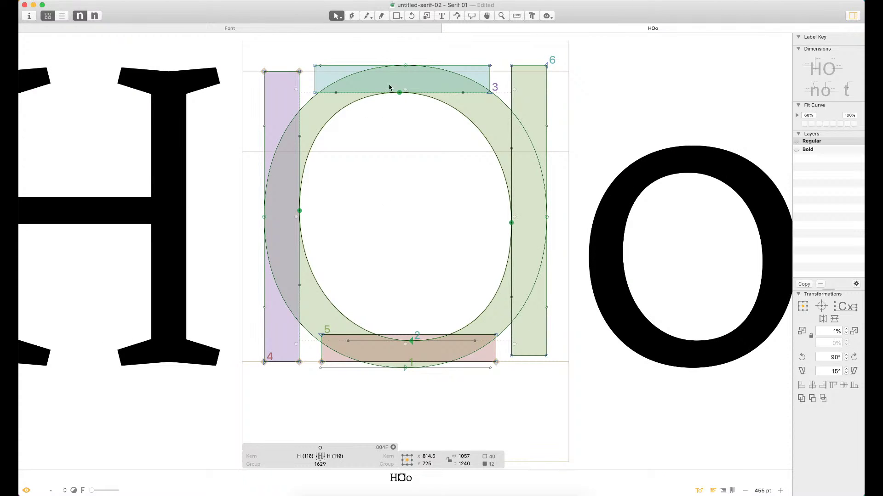
pyautogui.click(353, 190)
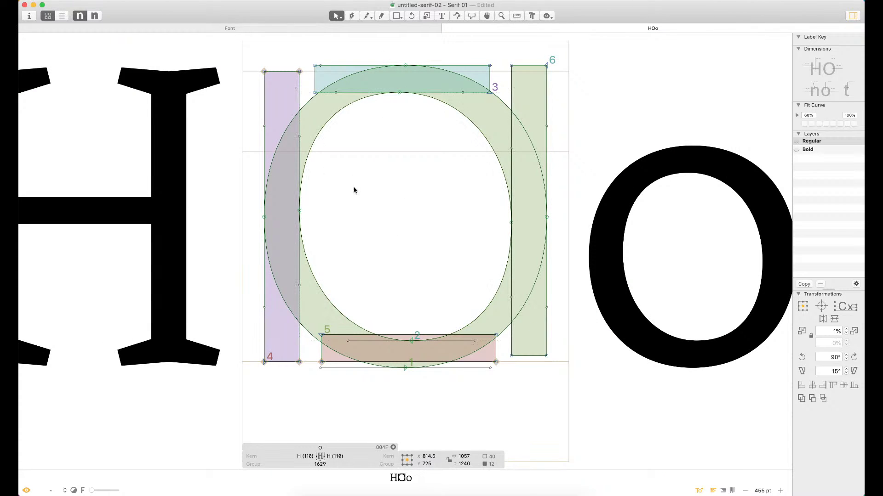
pyautogui.click(297, 79)
pyautogui.click(371, 235)
# Insert a second capital O between the existing O and the lowercase o
pyautogui.write('t')
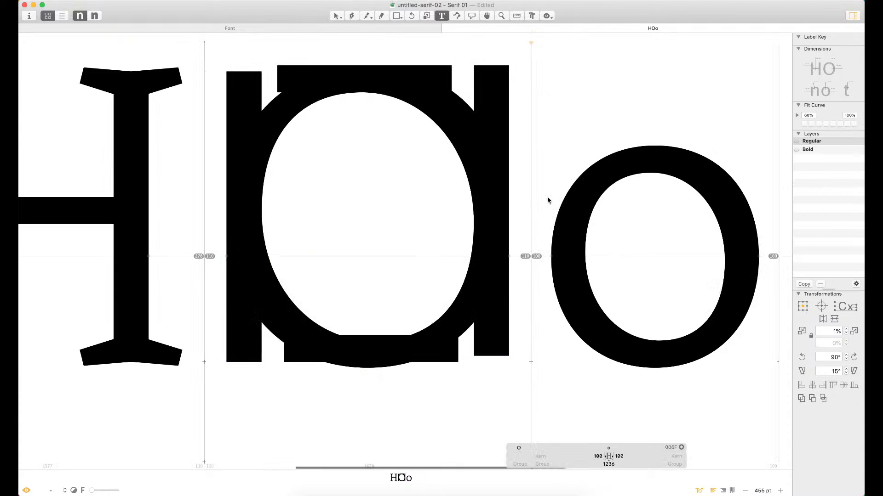
pyautogui.write('O')
pyautogui.press('Escape')
pyautogui.press('space')
pyautogui.moveTo(231, 177); pyautogui.dragTo(494, 162)
pyautogui.moveTo(386, 167); pyautogui.dragTo(539, 194)
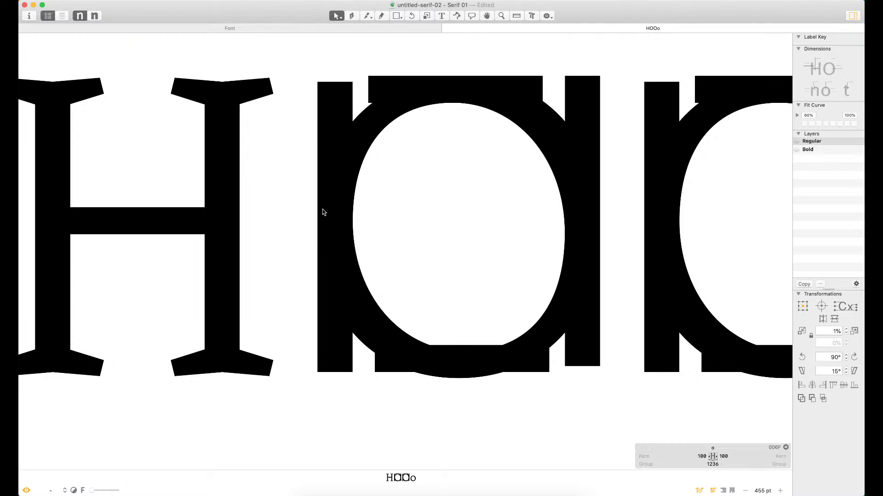
# Delete the four stem and crossbar guides from the O to review its weight beside the H, and undo the deletion
pyautogui.doubleClick(341, 90)
pyautogui.doubleClick(334, 82)
pyautogui.keyDown('shift'); pyautogui.doubleClick(404, 75); pyautogui.keyUp('shift')
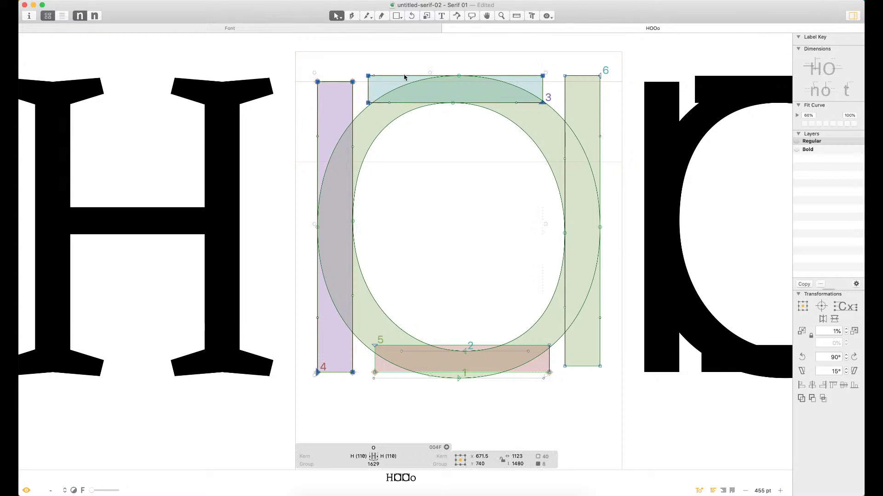
pyautogui.keyDown('shift'); pyautogui.doubleClick(581, 77); pyautogui.keyUp('shift')
pyautogui.keyDown('shift'); pyautogui.doubleClick(465, 347); pyautogui.keyUp('shift')
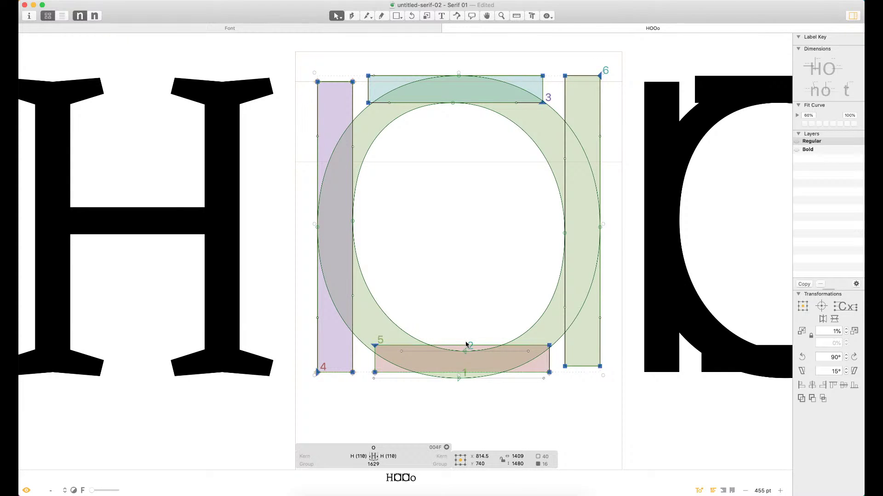
pyautogui.press('BackSpace')
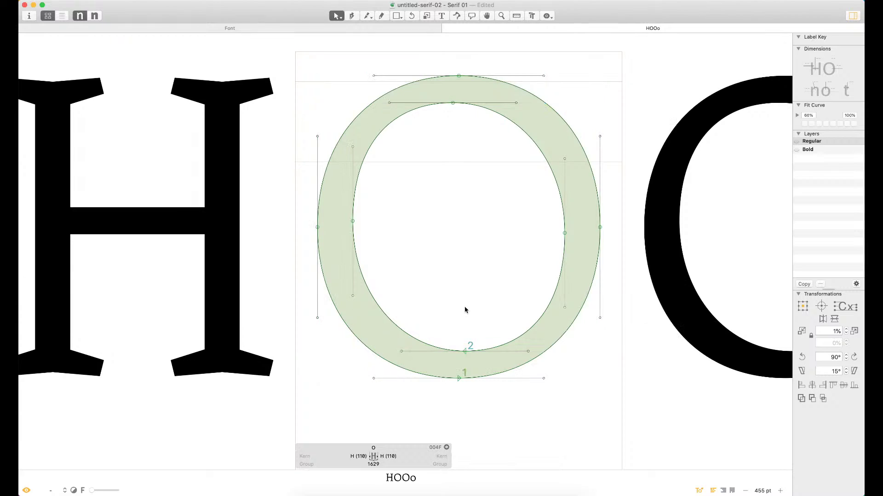
pyautogui.press('t')
pyautogui.press('super+minus')
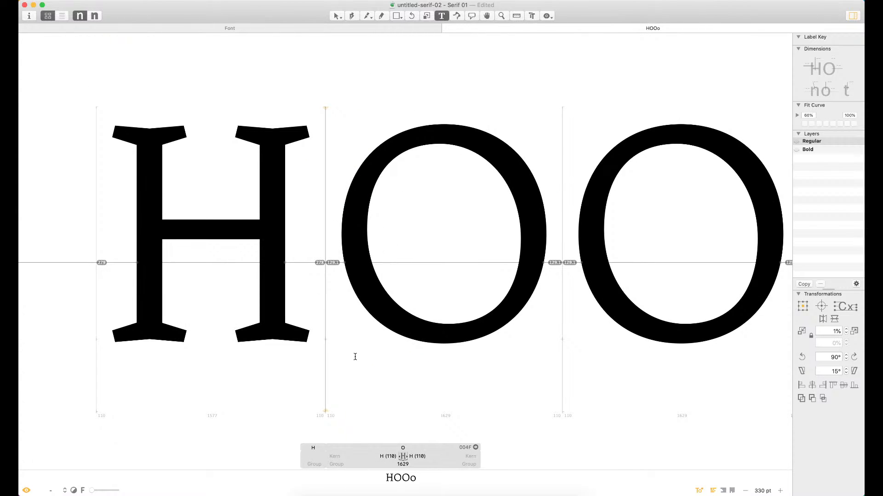
pyautogui.press('super+z')
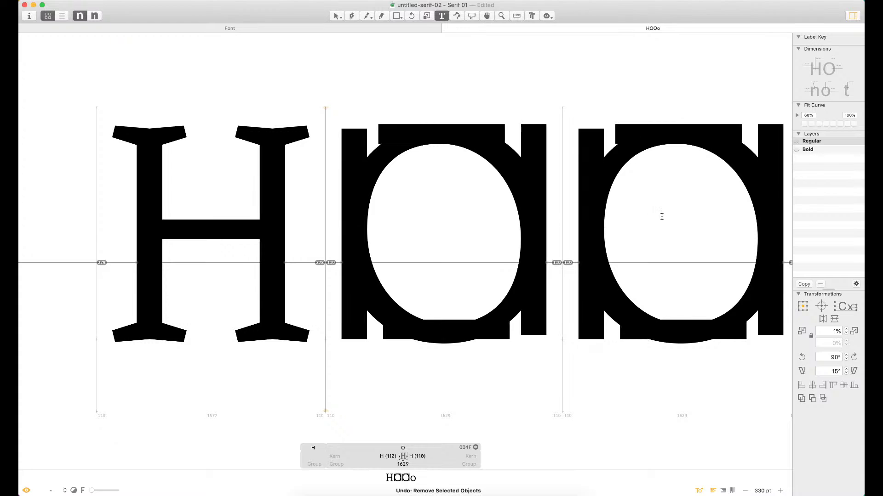
# Open the first O for editing and move its lower crossbar guide down by 10 units
pyautogui.click(676, 218)
pyautogui.press('Escape')
pyautogui.doubleClick(434, 232)
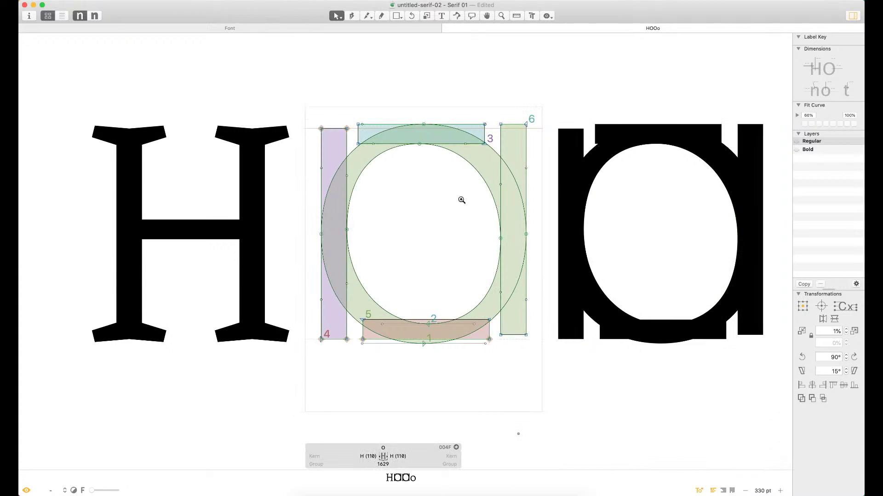
pyautogui.press('super+plus')
pyautogui.click(336, 100)
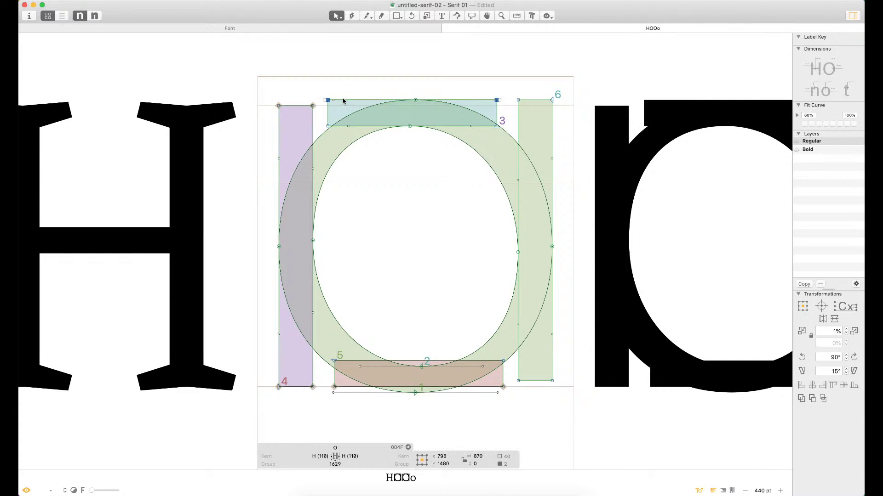
pyautogui.click(387, 218)
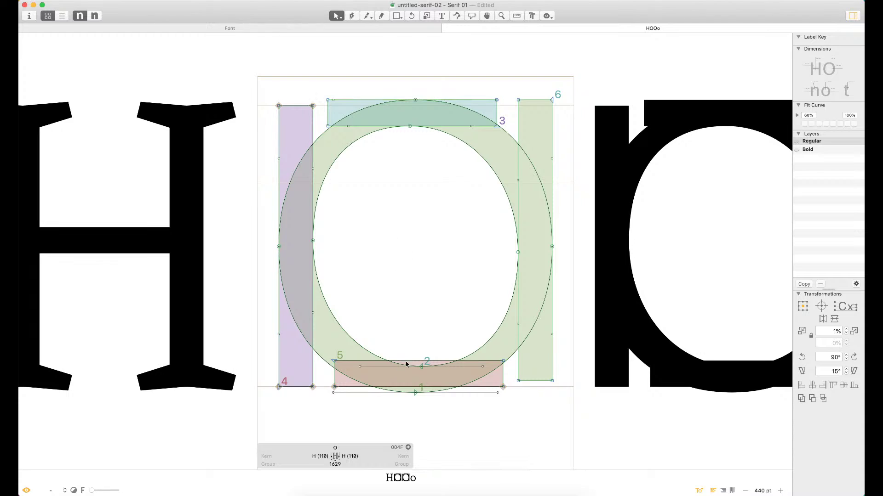
pyautogui.doubleClick(408, 361)
pyautogui.hotkey('shift', 'Down')
pyautogui.hotkey('shift', 'Down')
pyautogui.hotkey('shift', 'Down')
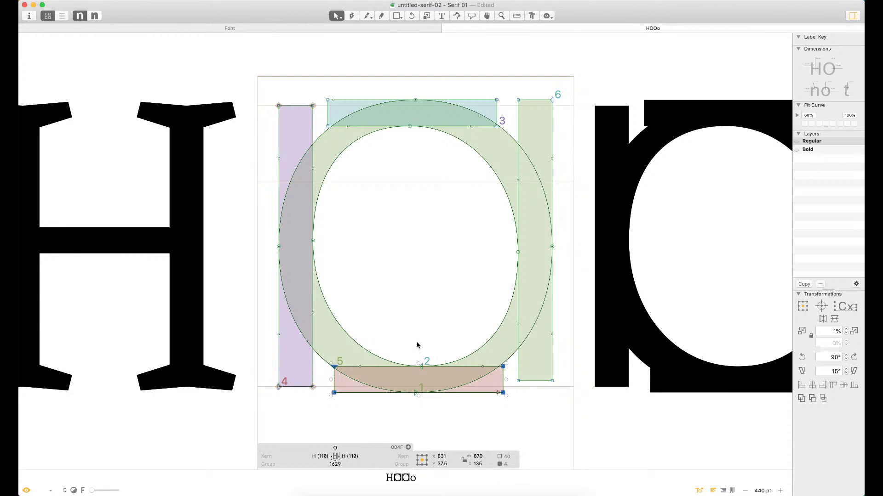
pyautogui.hotkey('shift', 'Up')
pyautogui.hotkey('shift', 'Up')
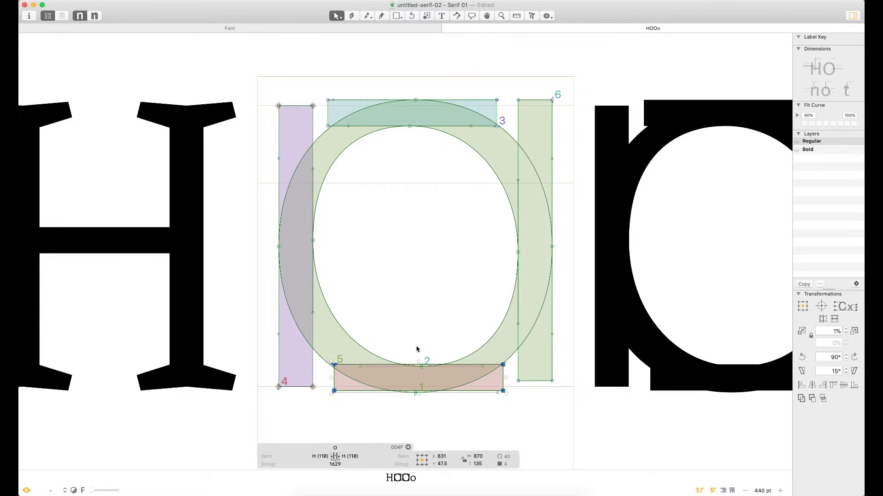
# Move the O's left stem guide right to X 217.5
pyautogui.doubleClick(314, 373)
pyautogui.hotkey('shift', 'Right')
pyautogui.hotkey('shift', 'Right')
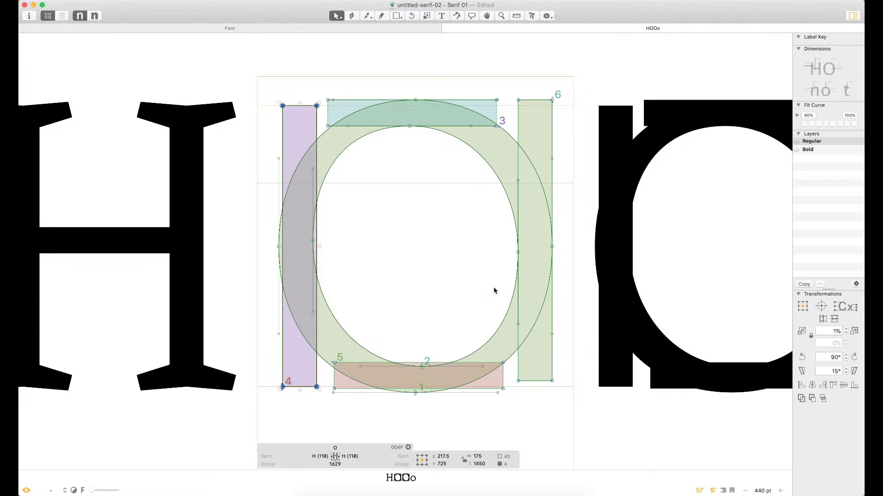
# Move the O's right stem guide left to X 1411.5
pyautogui.doubleClick(522, 295)
pyautogui.hotkey('shift', 'Left')
pyautogui.hotkey('shift', 'Left')
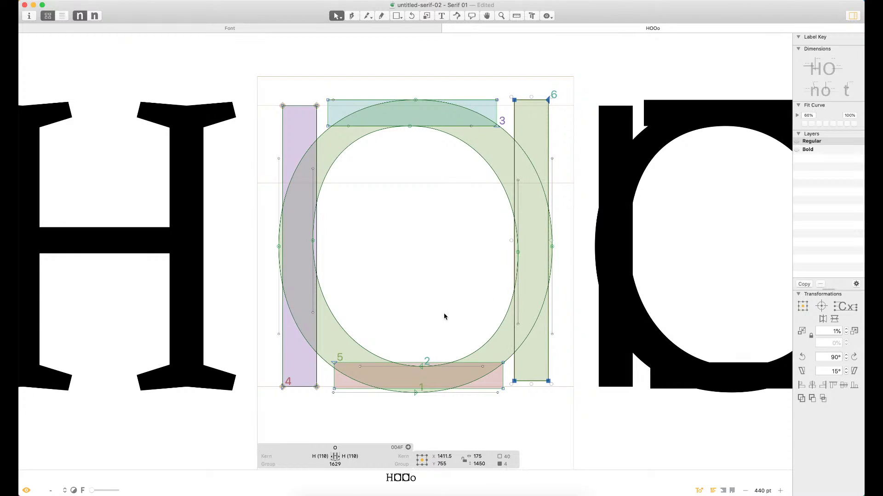
pyautogui.click(443, 315)
# Move the O's upper crossbar guide down by 20 units
pyautogui.press('super+space')
pyautogui.moveTo(574, 77); pyautogui.dragTo(223, 436)
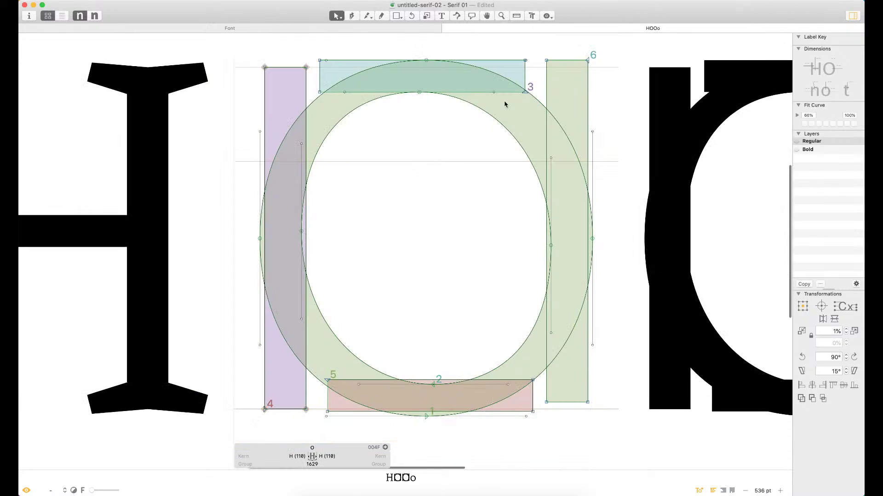
pyautogui.doubleClick(500, 127)
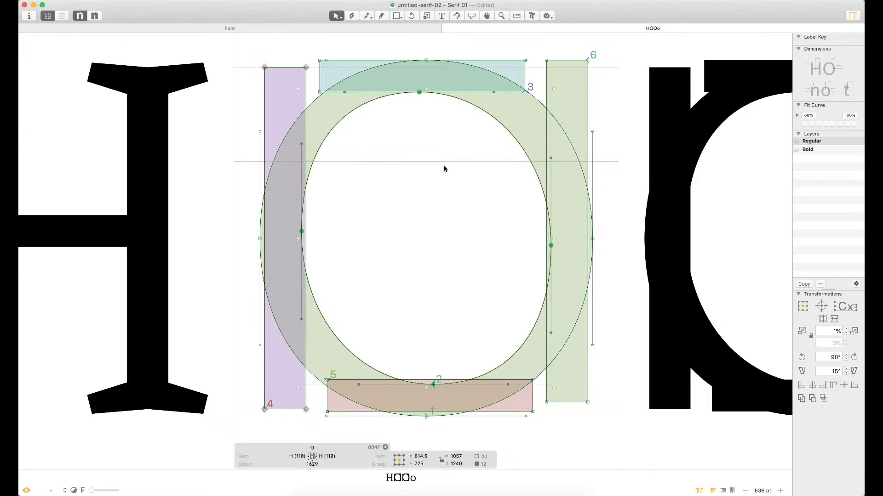
pyautogui.click(428, 195)
pyautogui.doubleClick(521, 63)
pyautogui.hotkey('shift', 'Down')
pyautogui.hotkey('shift', 'Down')
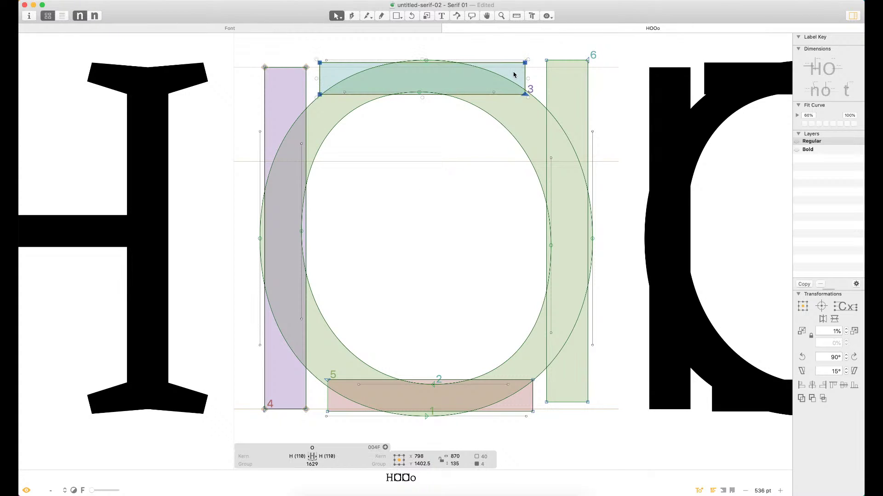
pyautogui.click(455, 184)
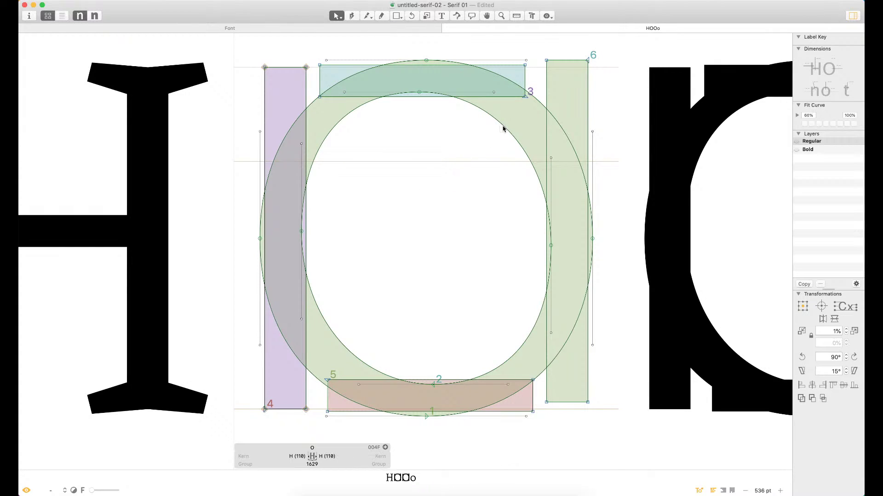
# Scale the O's inner contour to 1019 by 1200 units so its edges meet the stem and crossbar guides
pyautogui.doubleClick(503, 130)
pyautogui.press('super+space')
pyautogui.moveTo(620, 57); pyautogui.dragTo(369, 235)
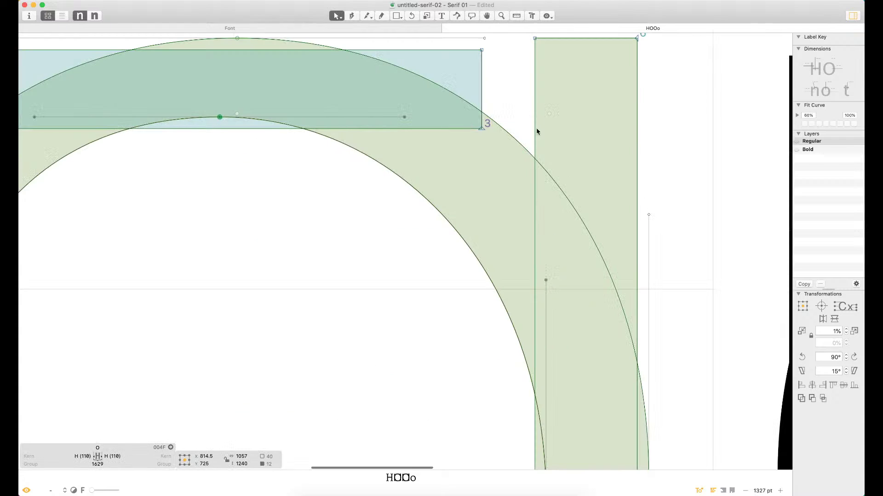
pyautogui.moveTo(549, 113); pyautogui.dragTo(538, 123)
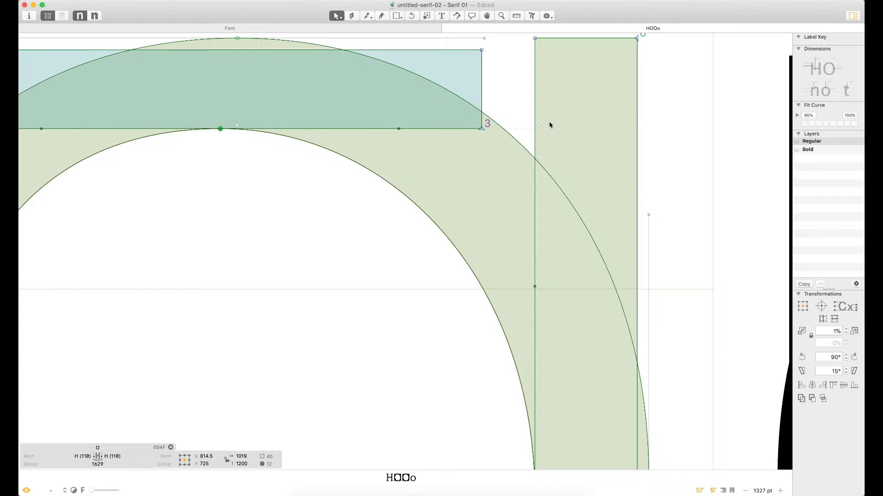
pyautogui.press('super+0')
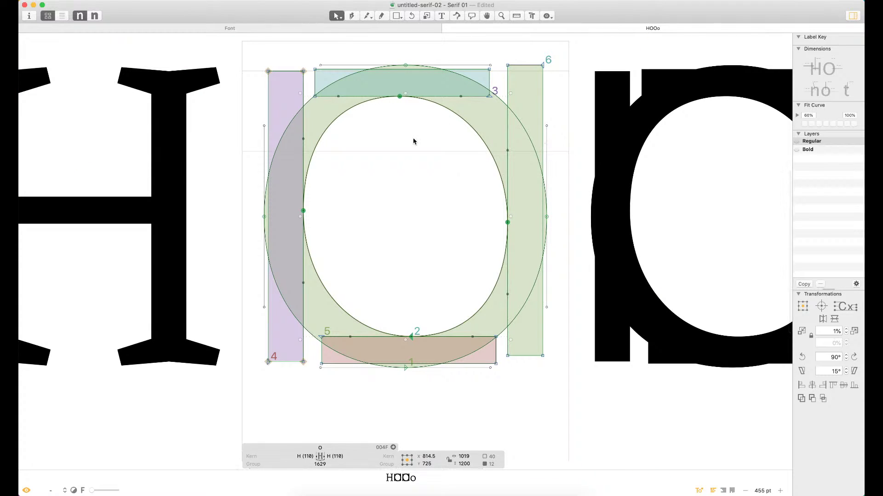
pyautogui.click(402, 195)
# Delete the four stem and crossbar guides from the first O
pyautogui.doubleClick(332, 123)
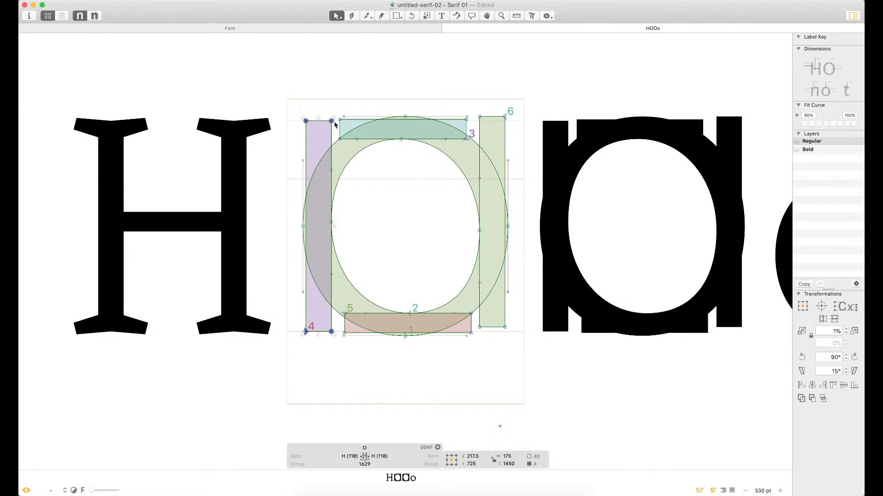
pyautogui.keyDown('shift'); pyautogui.doubleClick(345, 130); pyautogui.keyUp('shift')
pyautogui.keyDown('shift'); pyautogui.doubleClick(493, 117); pyautogui.keyUp('shift')
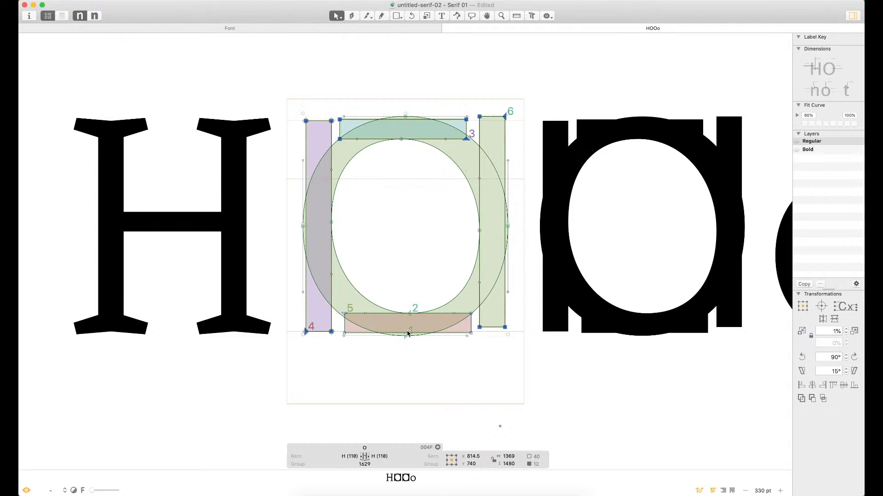
pyautogui.keyDown('shift'); pyautogui.doubleClick(468, 331); pyautogui.keyUp('shift')
pyautogui.press('Delete')
# Review the O's weight beside the H and lowercase o at sizes down to 25 pt, and restore the deleted guides
pyautogui.press('t')
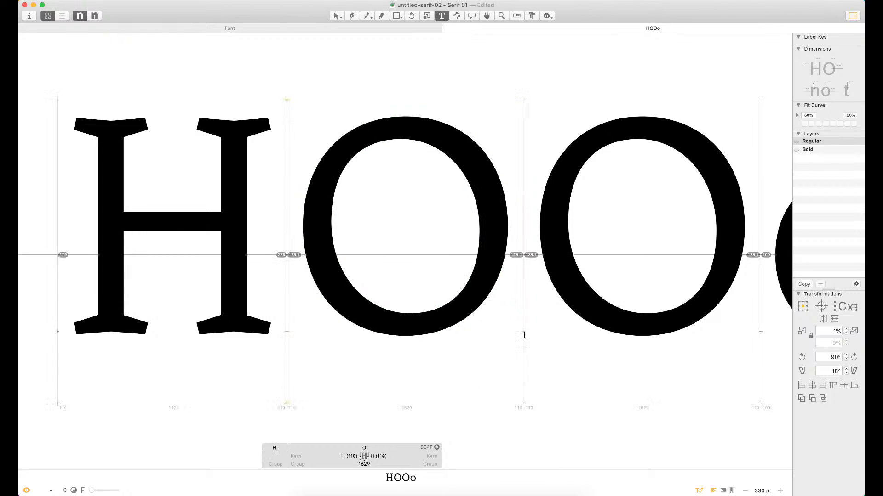
pyautogui.click(525, 335)
pyautogui.press('Escape')
pyautogui.press('super+minus')
pyautogui.press('super+minus')
pyautogui.press('super+minus')
pyautogui.press('super+minus')
pyautogui.press('super+minus')
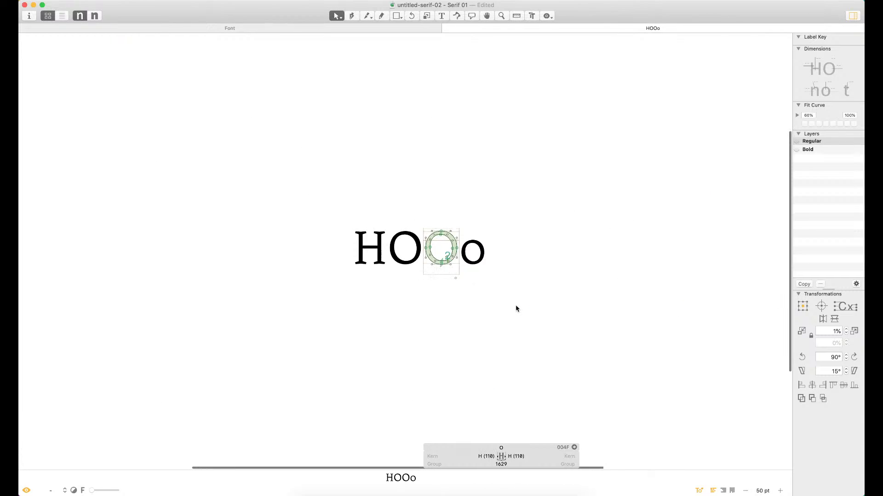
pyautogui.press('super+plus')
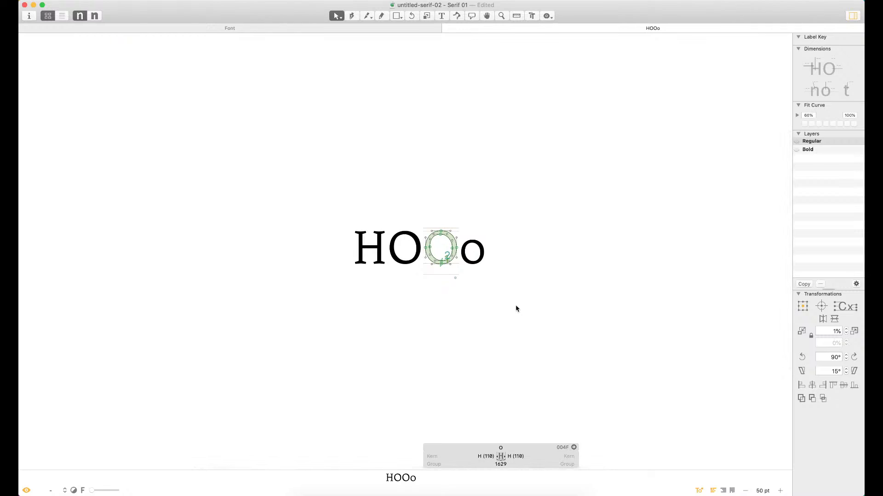
pyautogui.press('super+minus')
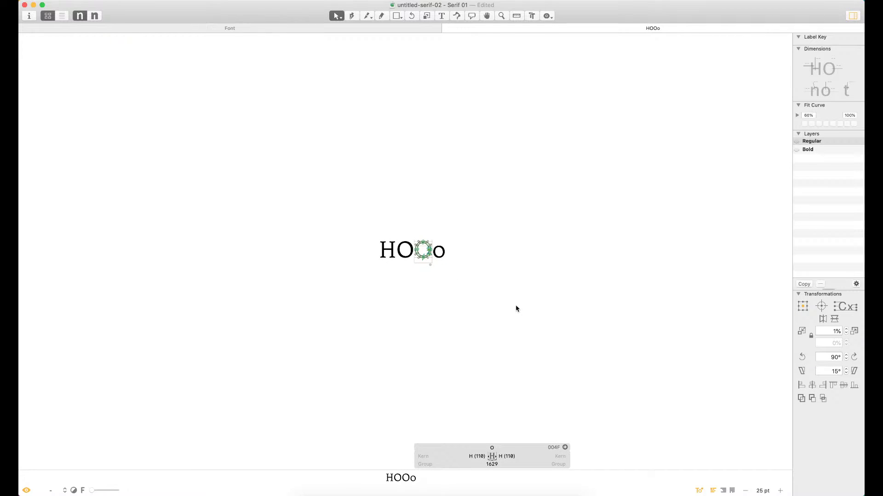
pyautogui.press('super+plus')
pyautogui.press('super+plus')
pyautogui.press('super+plus')
pyautogui.press('super+plus')
pyautogui.press('super+v')
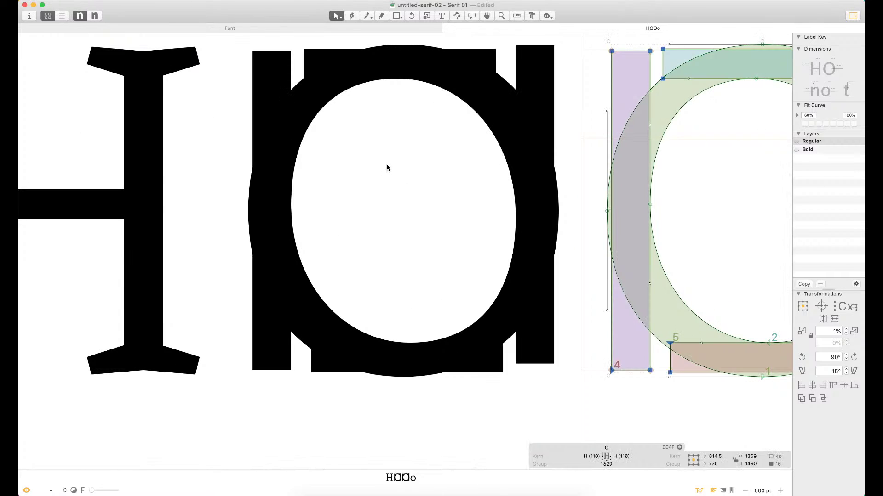
# Open the first O for editing and move its upper crossbar guide up and right stem guide right, each by 10 units
pyautogui.click(406, 213)
pyautogui.doubleClick(406, 213)
pyautogui.doubleClick(495, 56)
pyautogui.hotkey('shift', 'Up')
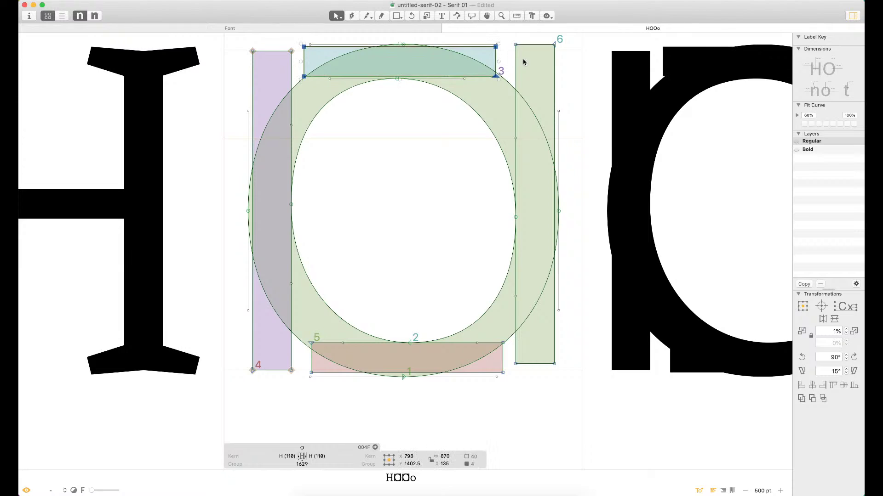
pyautogui.doubleClick(517, 60)
pyautogui.hotkey('shift', 'Right')
pyautogui.click(347, 189)
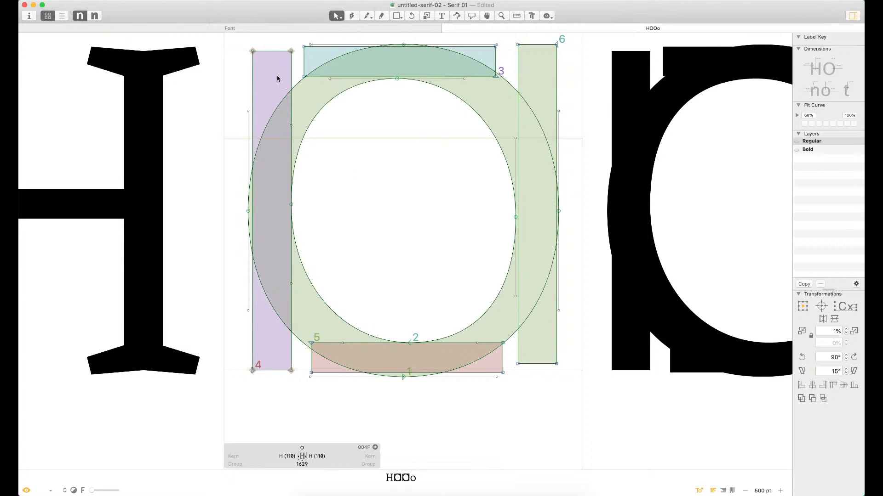
# Move the O's left stem guide left to X 207.5 and its lower crossbar guide down by 10 units
pyautogui.doubleClick(286, 76)
pyautogui.hotkey('shift', 'Left')
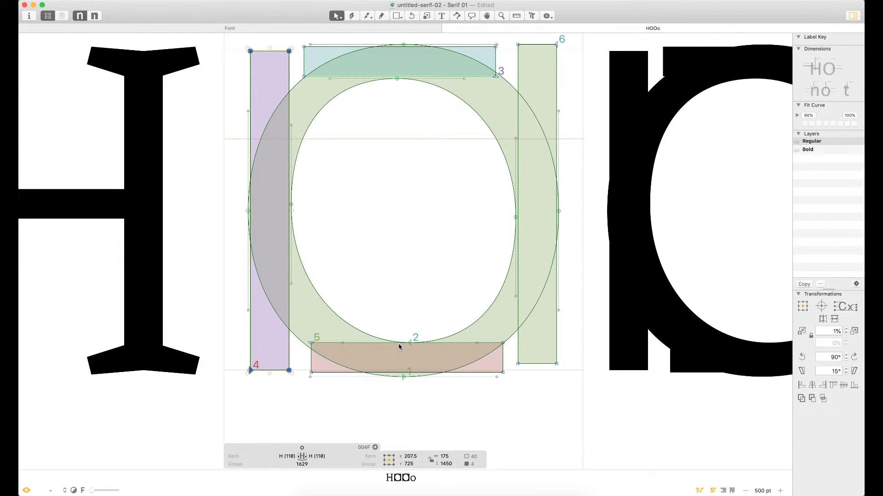
pyautogui.doubleClick(317, 373)
pyautogui.hotkey('shift', 'Down')
pyautogui.click(328, 421)
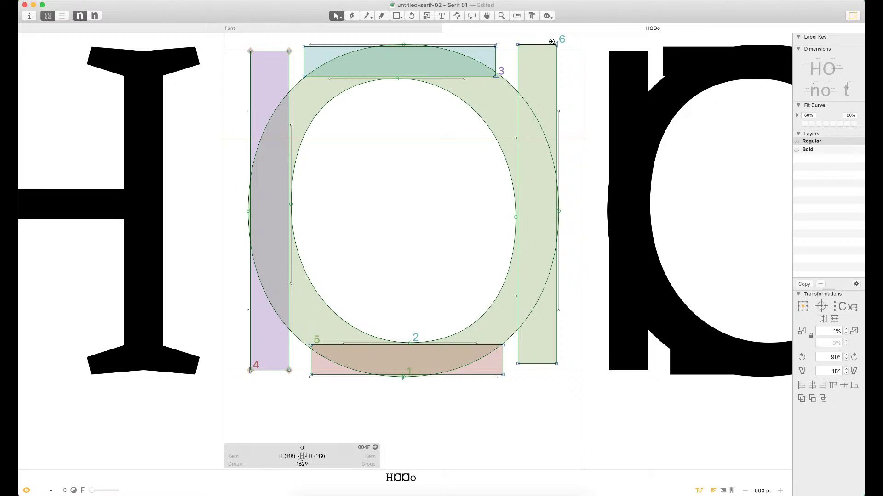
# Scale the O's inner contour to 1039 by 1220 units to meet the repositioned guides
pyautogui.press('z')
pyautogui.moveTo(568, 52); pyautogui.dragTo(306, 336)
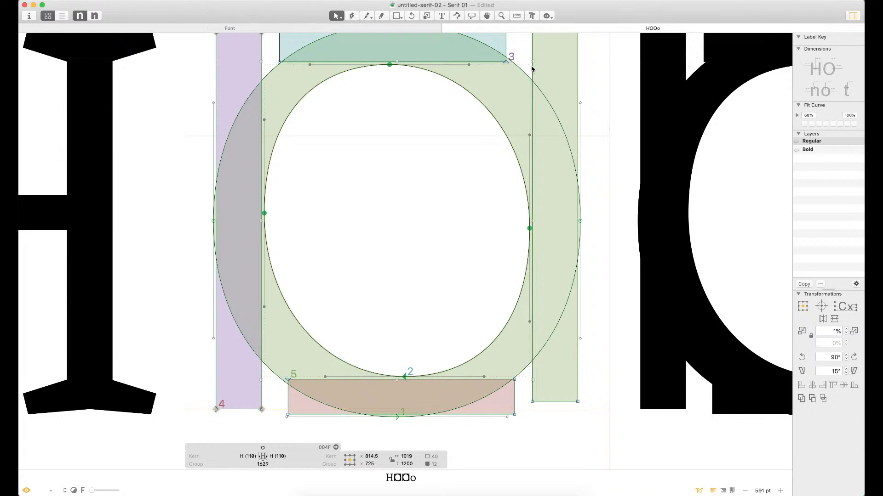
pyautogui.scroll(5, 533, 68)
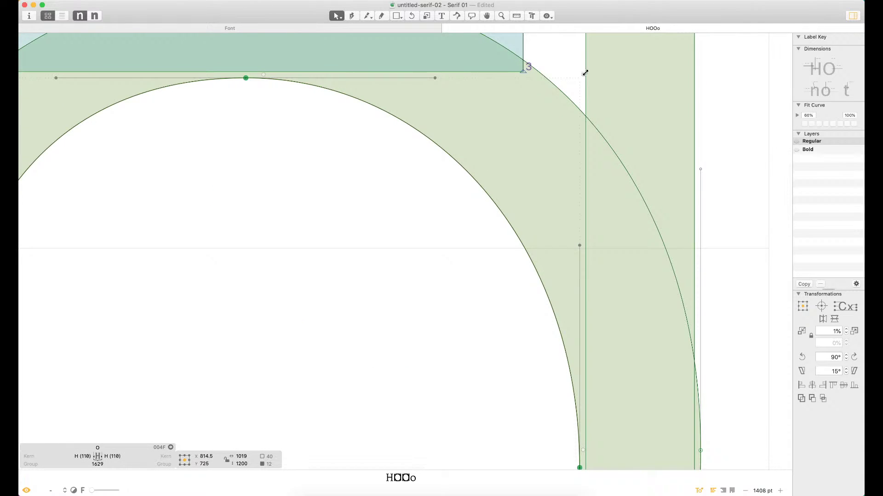
pyautogui.moveTo(585, 72); pyautogui.dragTo(367, 183)
pyautogui.press('super+space')
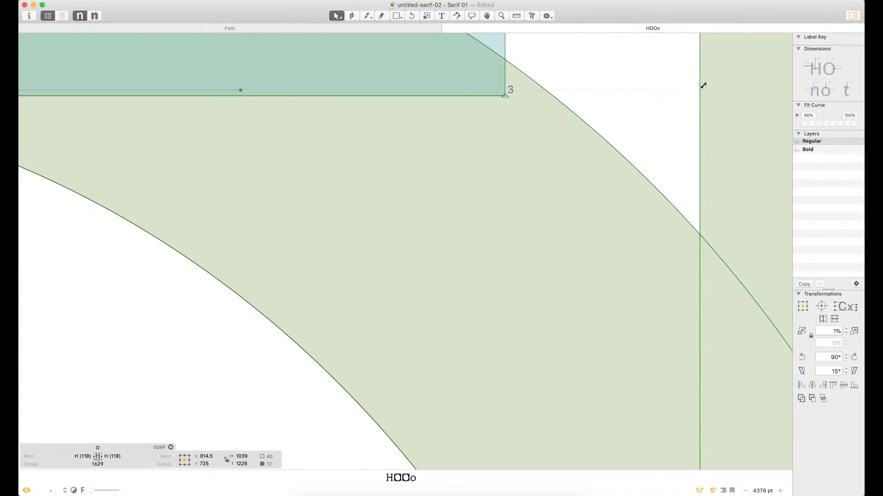
pyautogui.moveTo(703, 86); pyautogui.dragTo(702, 91)
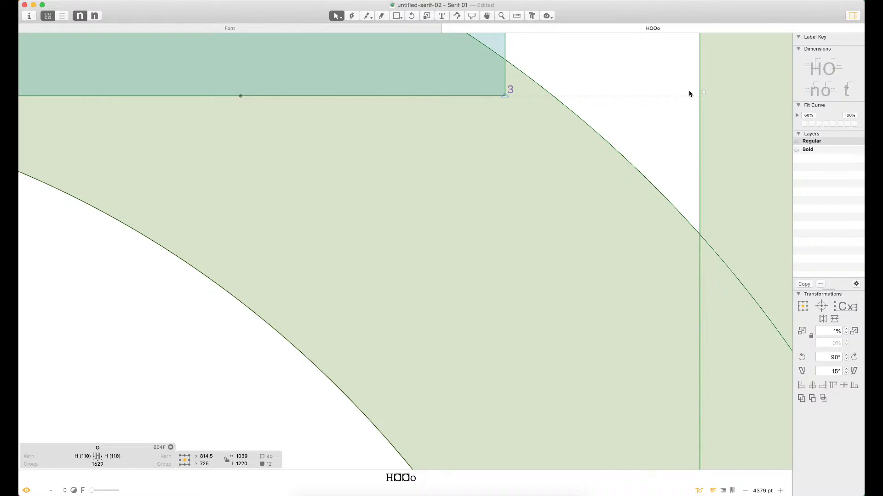
pyautogui.press('super+0')
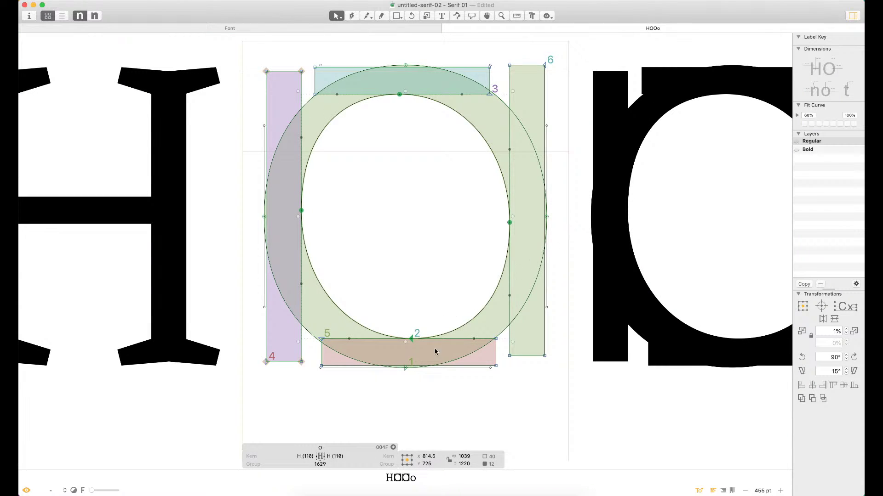
pyautogui.click(475, 377)
# Select all four stem and crossbar guides in the O and delete them
pyautogui.click(481, 366)
pyautogui.keyDown('shift'); pyautogui.click(517, 345); pyautogui.keyUp('shift')
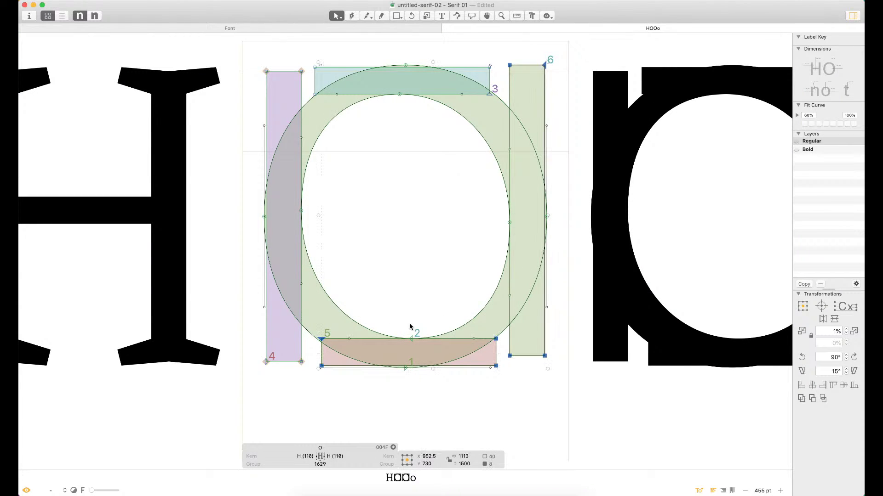
pyautogui.keyDown('shift'); pyautogui.click(301, 359); pyautogui.keyUp('shift')
pyautogui.keyDown('shift'); pyautogui.click(337, 72); pyautogui.keyUp('shift')
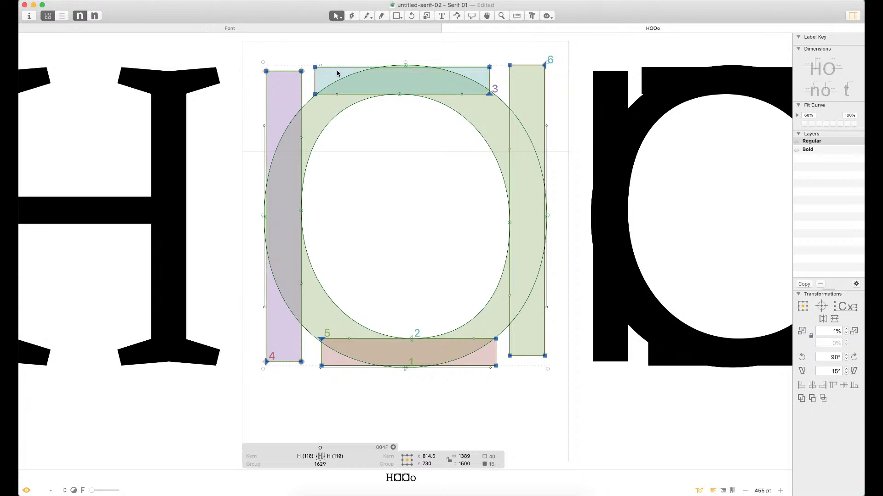
pyautogui.press('BackSpace')
# Review the revised O's weight against the H and lowercase o at small sizes, with the lowercase o active
pyautogui.press('super+minus')
pyautogui.press('super+minus')
pyautogui.press('super+minus')
pyautogui.press('super+minus')
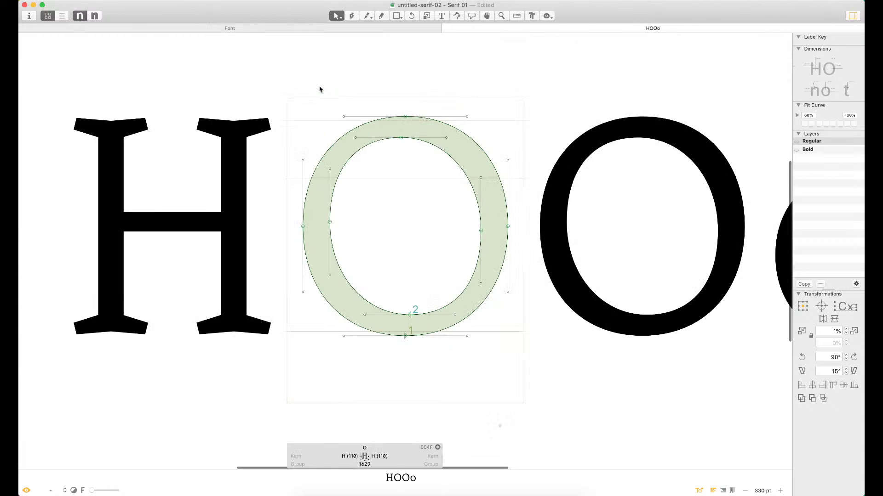
pyautogui.press('t')
pyautogui.press('Right')
pyautogui.press('Right')
pyautogui.press('Escape')
pyautogui.press('super+minus')
pyautogui.press('super+minus')
pyautogui.press('super+minus')
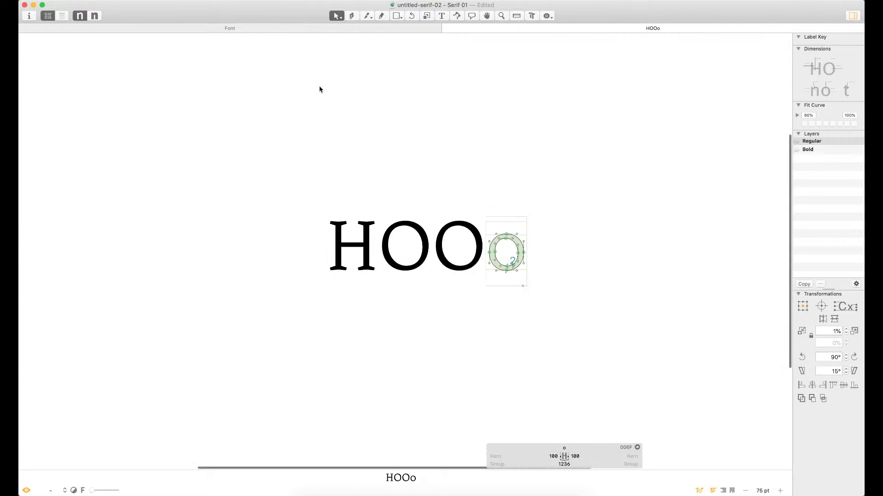
pyautogui.press('super+plus')
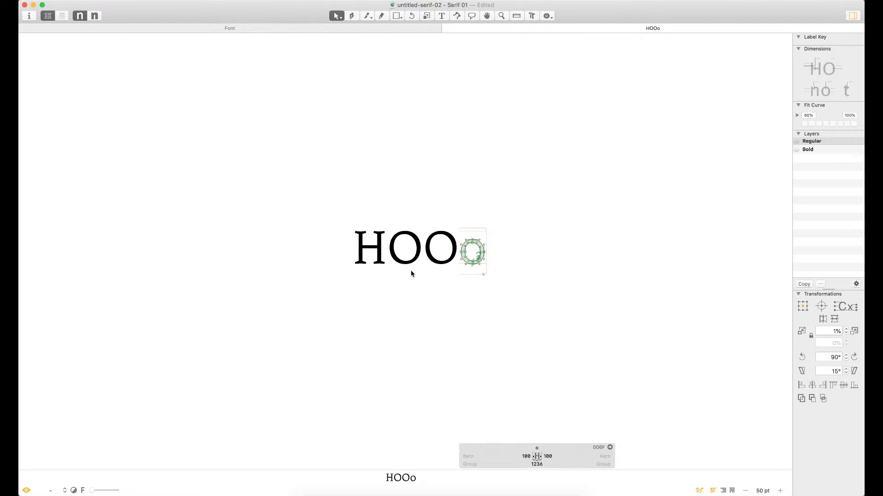
# Open the first O for editing and move the right-side nodes of both contours left by 20 units
pyautogui.press('z')
pyautogui.moveTo(515, 196); pyautogui.dragTo(304, 317)
pyautogui.doubleClick(366, 220)
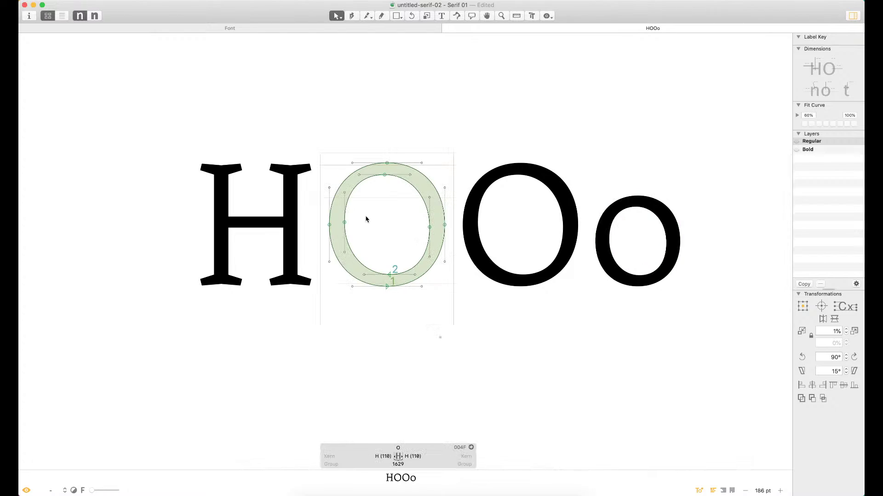
pyautogui.press('super+space')
pyautogui.moveTo(527, 98); pyautogui.dragTo(207, 374)
pyautogui.moveTo(465, 117); pyautogui.dragTo(534, 366)
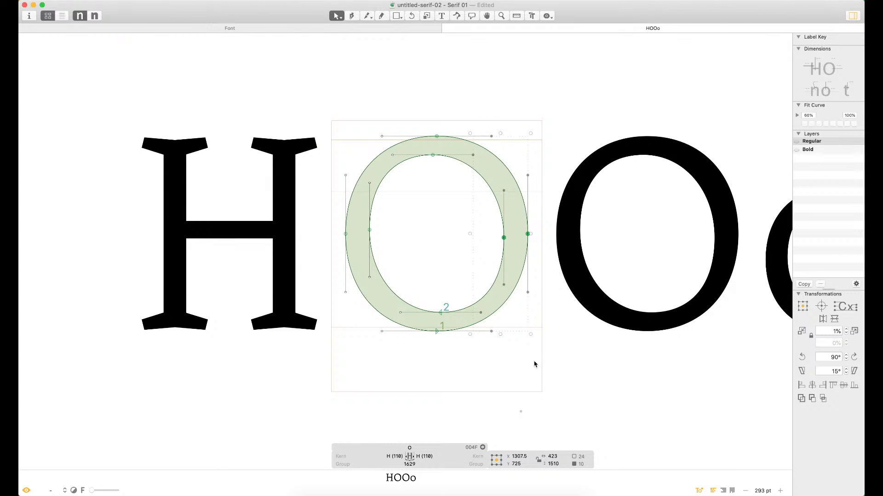
pyautogui.hotkey('shift', 'Left')
pyautogui.hotkey('shift', 'Left')
# Move the left-side nodes of both O contours right by 20 units
pyautogui.moveTo(335, 117); pyautogui.dragTo(413, 369)
pyautogui.hotkey('shift', 'Right')
pyautogui.hotkey('shift', 'Right')
# Update the O's left and right sidebearings to match their H metrics keys
pyautogui.click(387, 450)
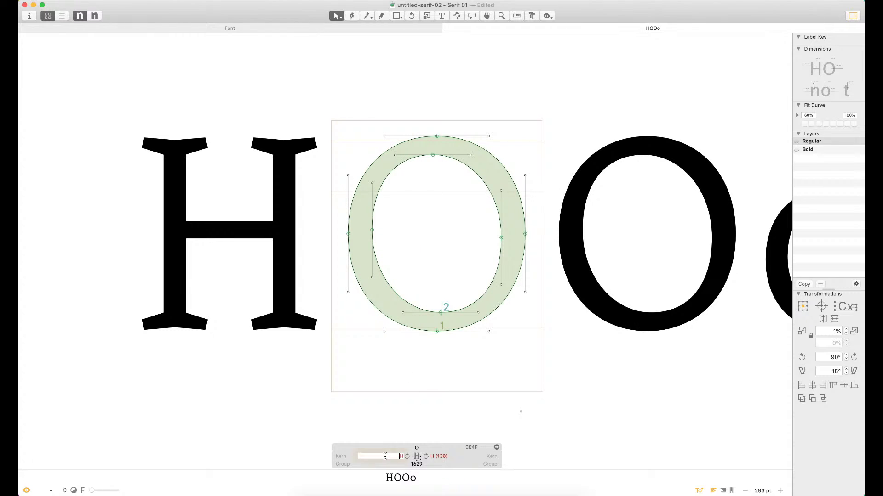
pyautogui.press('Return')
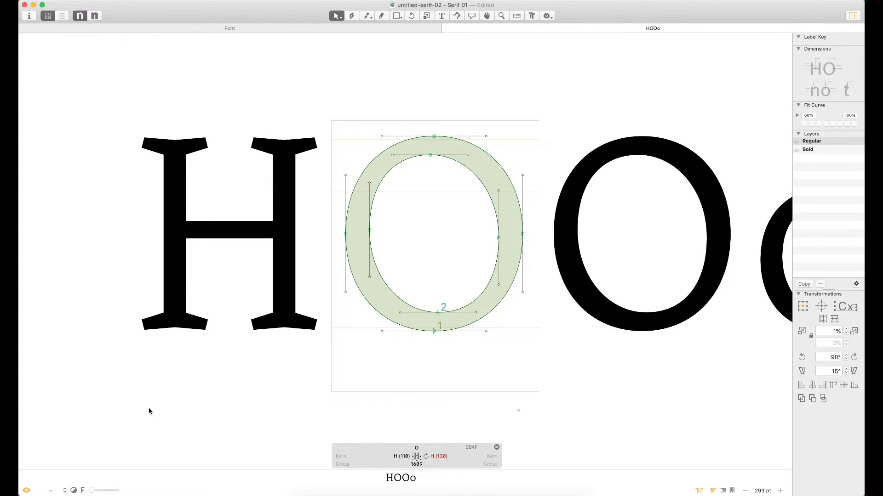
pyautogui.press('ctrl+super+m')
# Review the narrowed O's proportions and spacing beside the H and lowercase o at 150 pt
pyautogui.press('t')
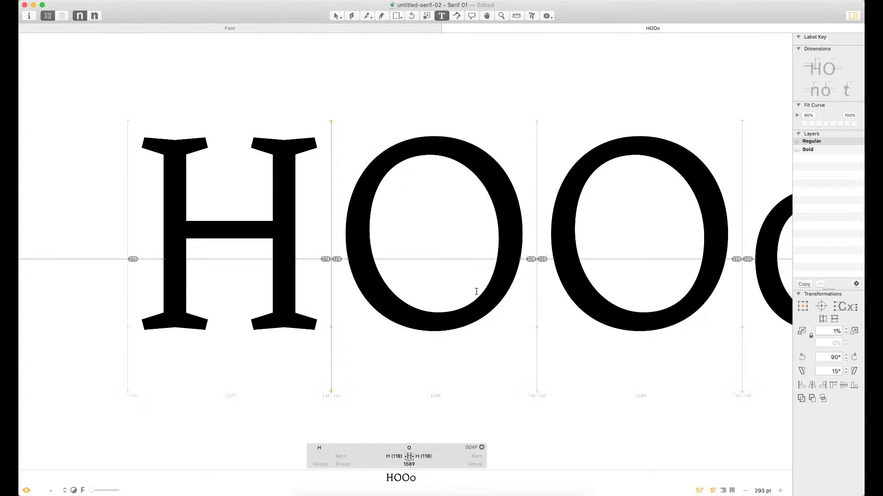
pyautogui.click(528, 306)
pyautogui.press('super+minus')
pyautogui.press('super+minus')
pyautogui.press('super+minus')
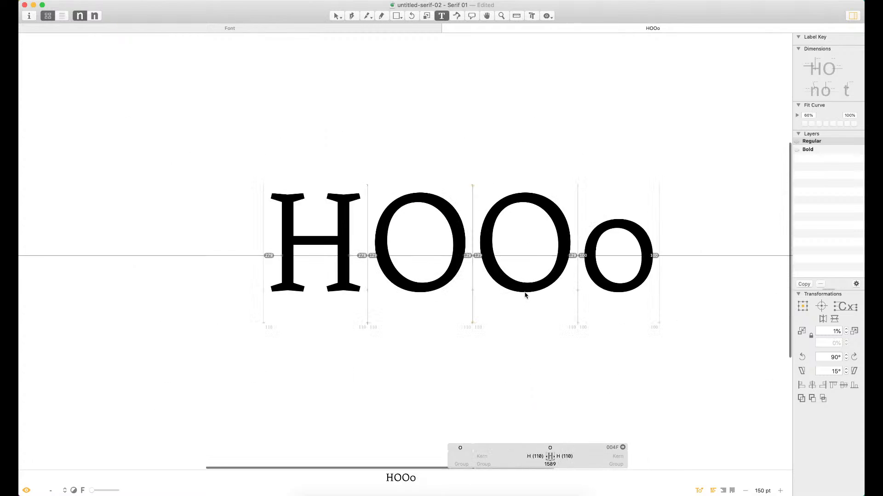
# Inspect the first capital O's contours with the Speed Punk curvature overlay, leaving the overlay switched off
pyautogui.click(588, 252)
pyautogui.press('Escape')
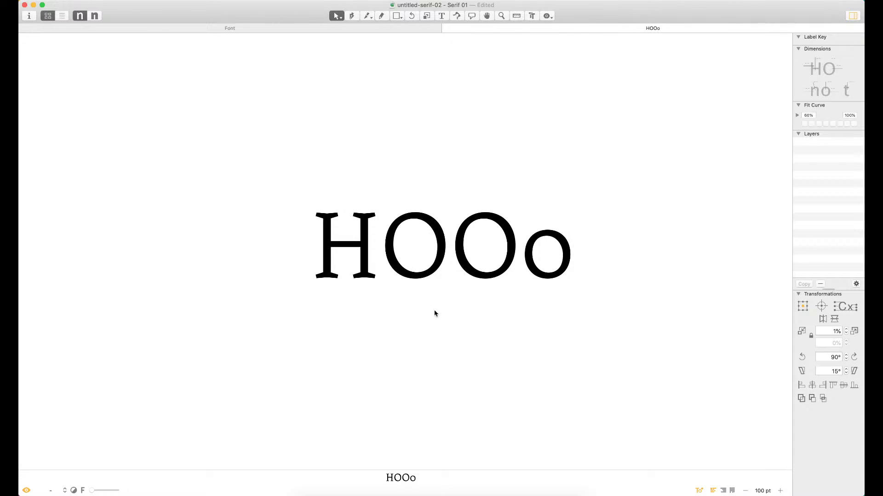
pyautogui.press('super+space')
pyautogui.moveTo(495, 188); pyautogui.dragTo(331, 327)
pyautogui.doubleClick(407, 232)
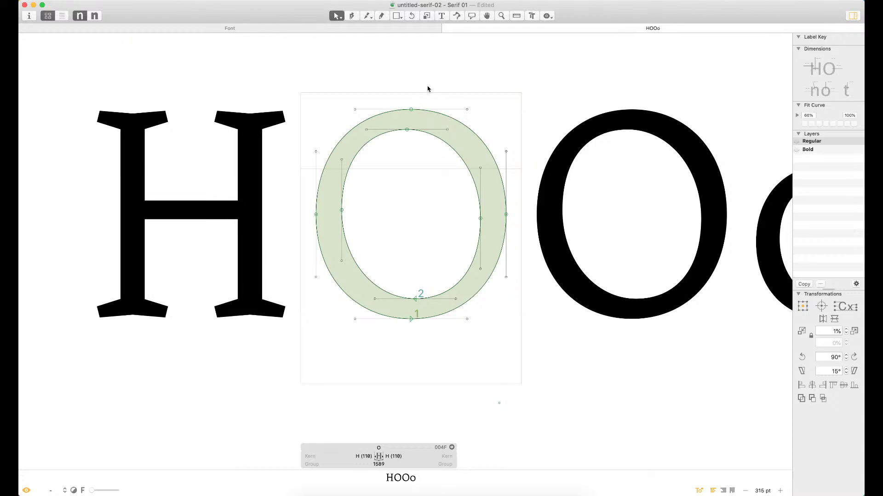
pyautogui.click(187, 1)
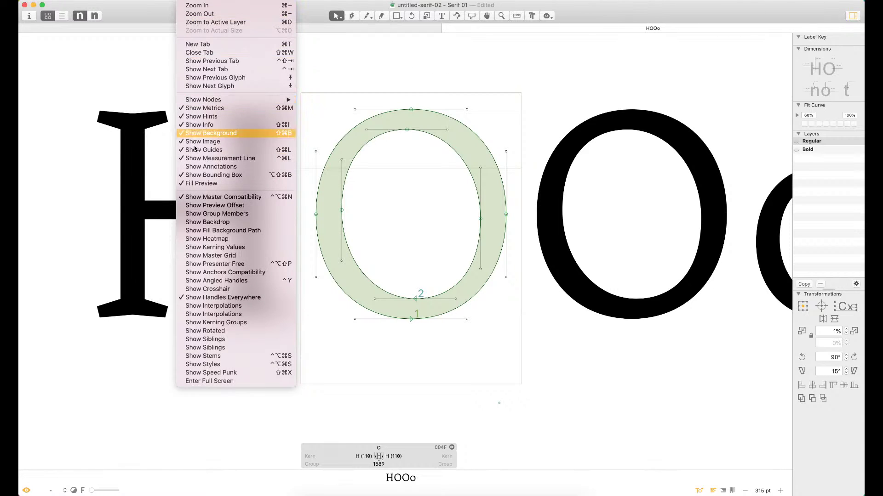
pyautogui.click(232, 374)
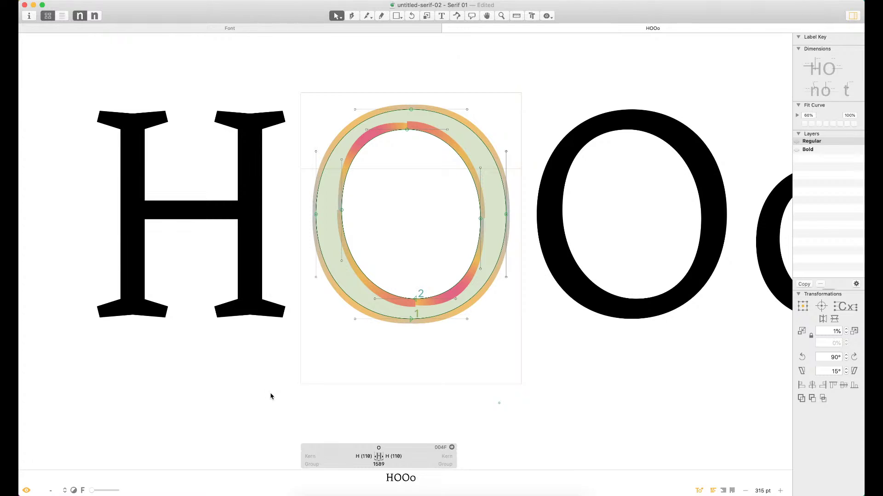
pyautogui.press('shift+super+x')
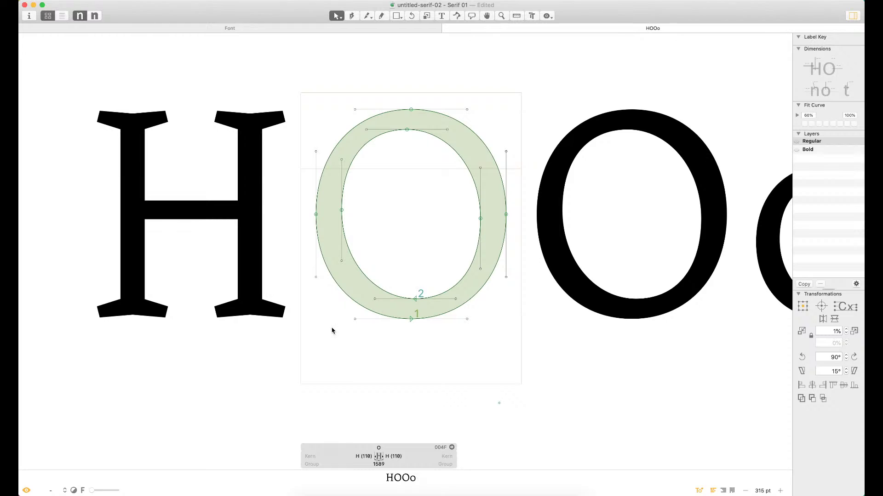
# Add a lowercase n after the o in the sample text and check the sidebearings of the n, o and H
pyautogui.press('super+minus')
pyautogui.press('super+minus')
pyautogui.press('super+minus')
pyautogui.press('super+minus')
pyautogui.press('t')
pyautogui.click(551, 249)
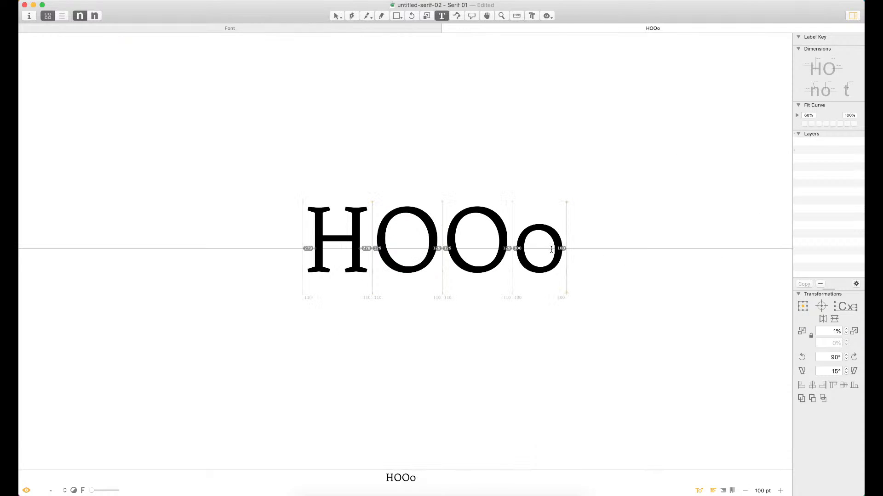
pyautogui.write('n')
pyautogui.press('Escape')
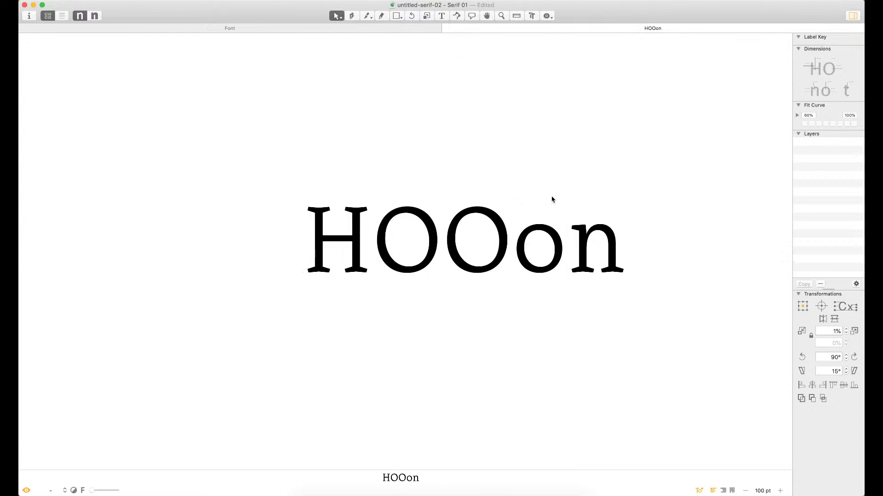
pyautogui.doubleClick(602, 257)
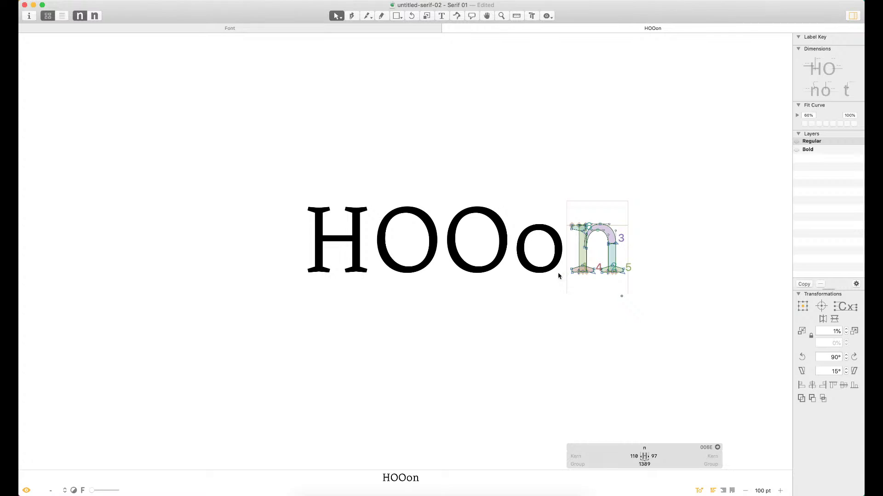
pyautogui.doubleClick(542, 253)
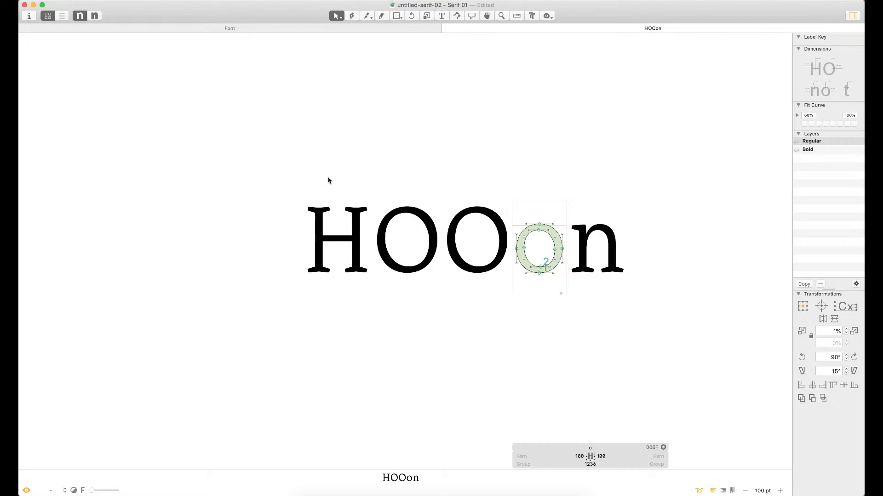
pyautogui.doubleClick(331, 227)
# Replace the capital O's metrics keys with left and right sidebearings of 100 and check the spacing
pyautogui.doubleClick(424, 240)
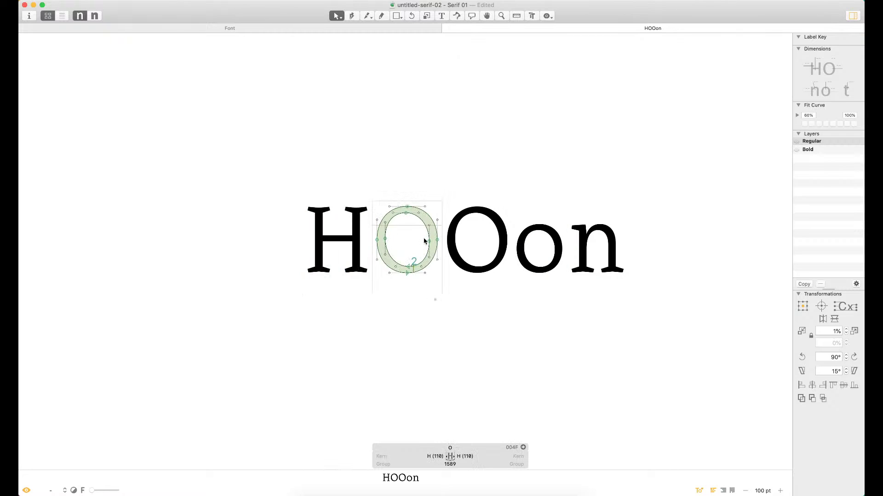
pyautogui.click(427, 456)
pyautogui.write('100')
pyautogui.press('Tab')
pyautogui.write('100')
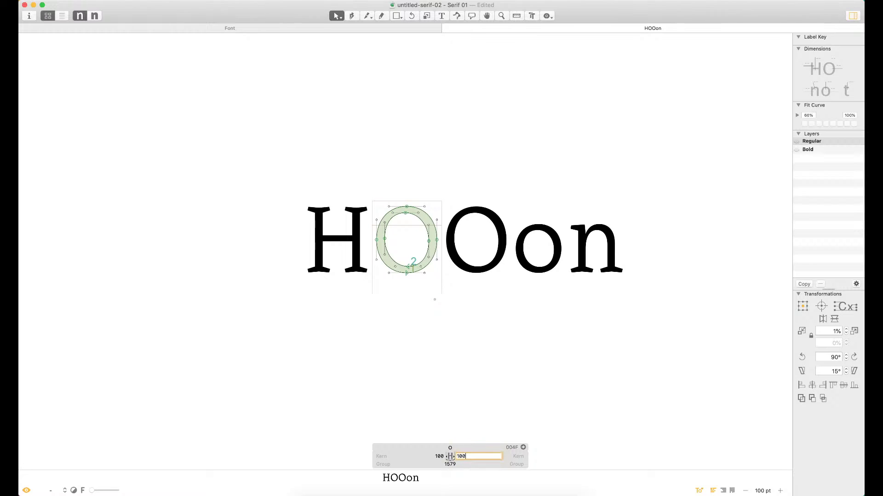
pyautogui.press('Return')
pyautogui.press('t')
pyautogui.click(482, 247)
pyautogui.click(640, 252)
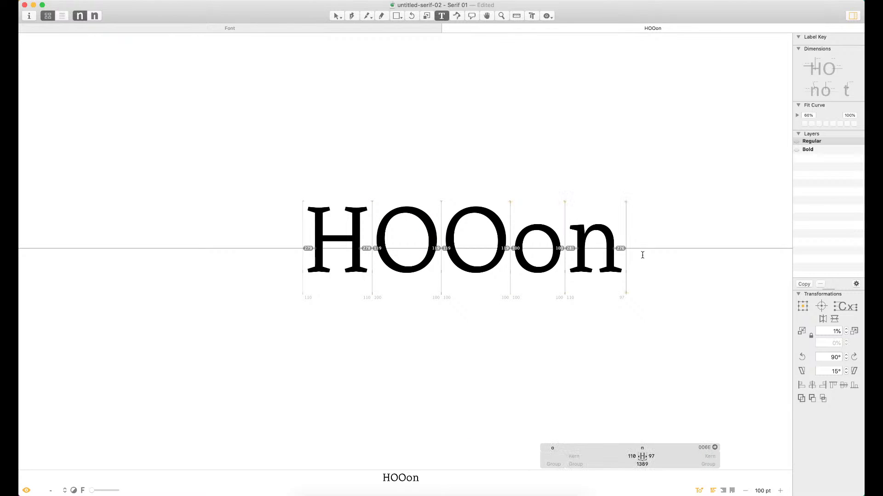
pyautogui.press('Escape')
# Set the capital H's left and right sidebearings to 100
pyautogui.doubleClick(325, 262)
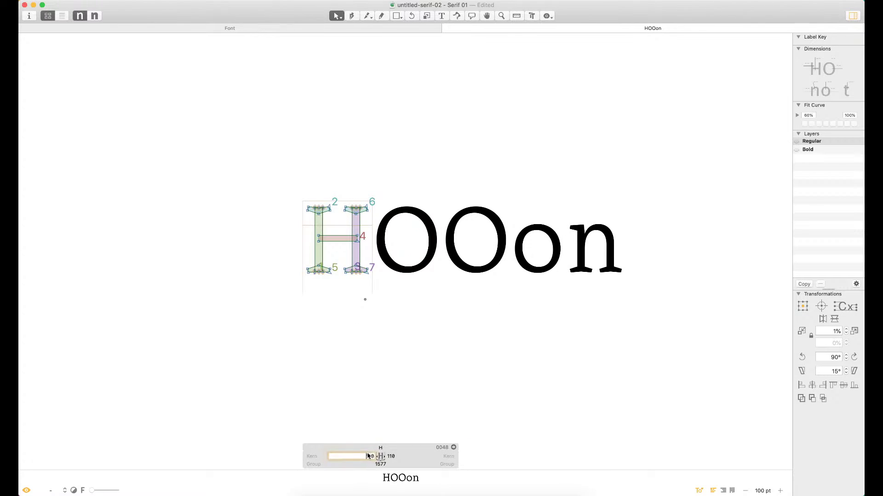
pyautogui.write('100')
pyautogui.press('Tab')
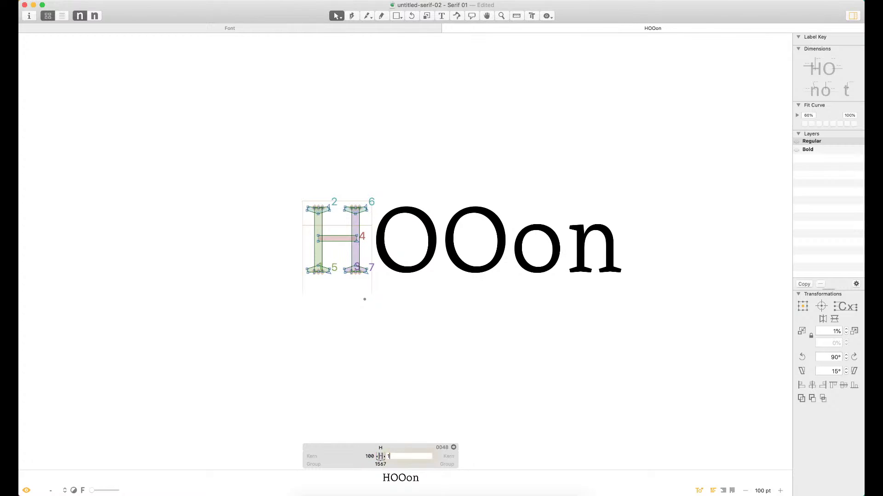
pyautogui.write('100')
pyautogui.press('Return')
# Set the capital O's left and right sidebearings to 90
pyautogui.doubleClick(417, 256)
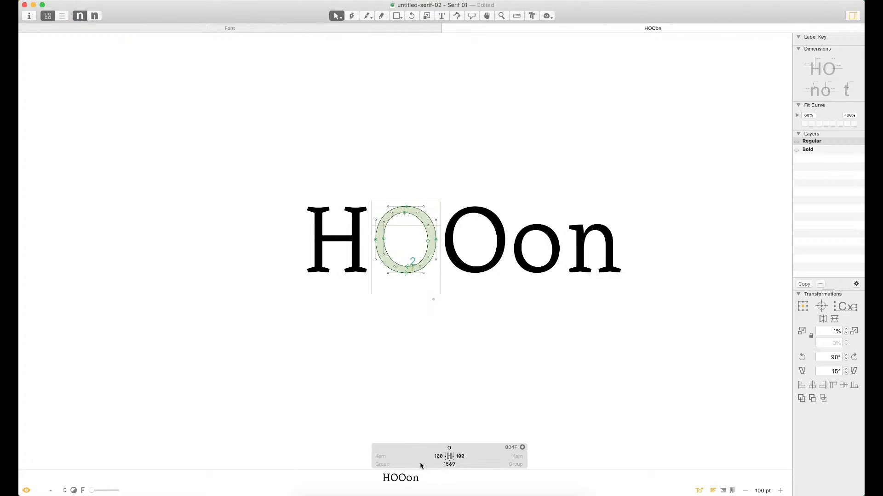
pyautogui.doubleClick(432, 456)
pyautogui.write('90')
pyautogui.press('Tab')
pyautogui.write('90')
pyautogui.press('Return')
# Replace the whole sample text with "OHno" to review the spacing of capitals beside lowercase
pyautogui.press('t')
pyautogui.click(580, 227)
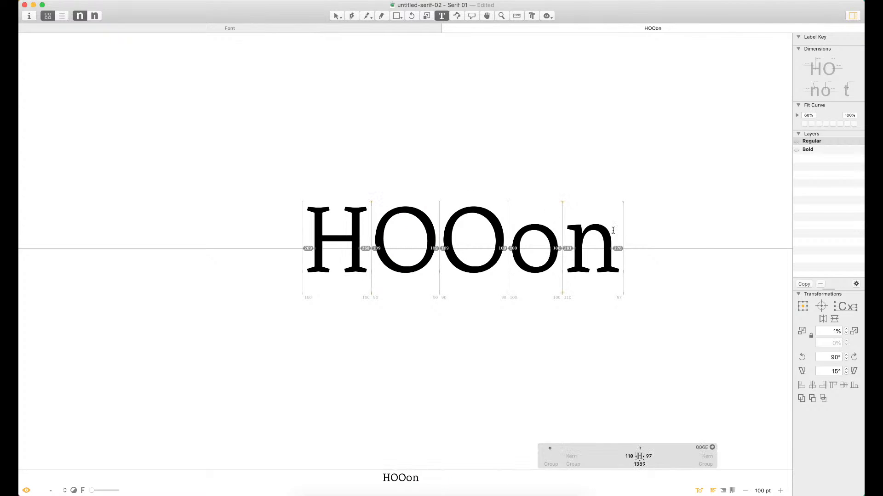
pyautogui.press('super+a')
pyautogui.click(624, 242)
pyautogui.press('Escape')
pyautogui.press('t')
pyautogui.press('super+a')
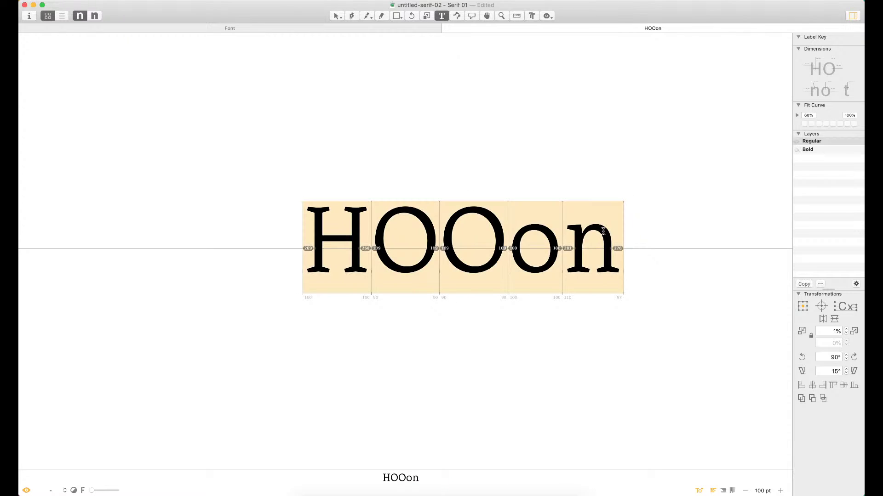
pyautogui.write('OHno')
pyautogui.press('Escape')
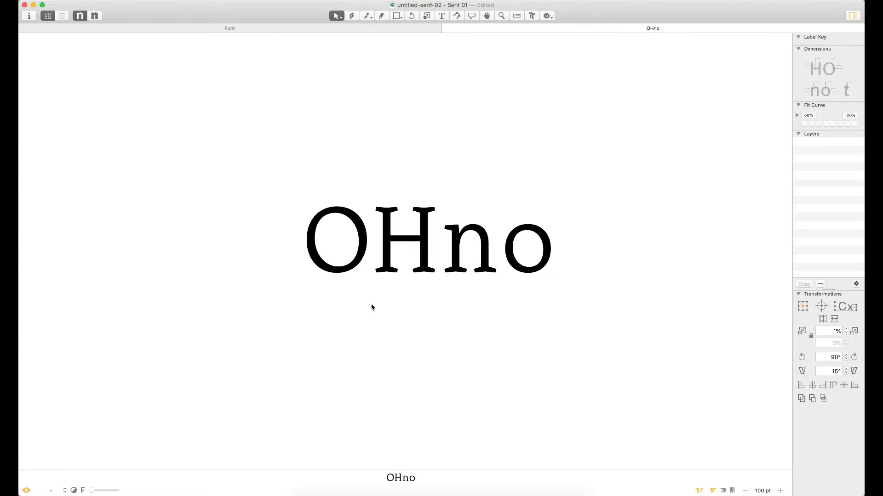
# Close the OHno sample and open the empty capital Q glyph from the font overview
pyautogui.click(447, 29)
pyautogui.press('super+a')
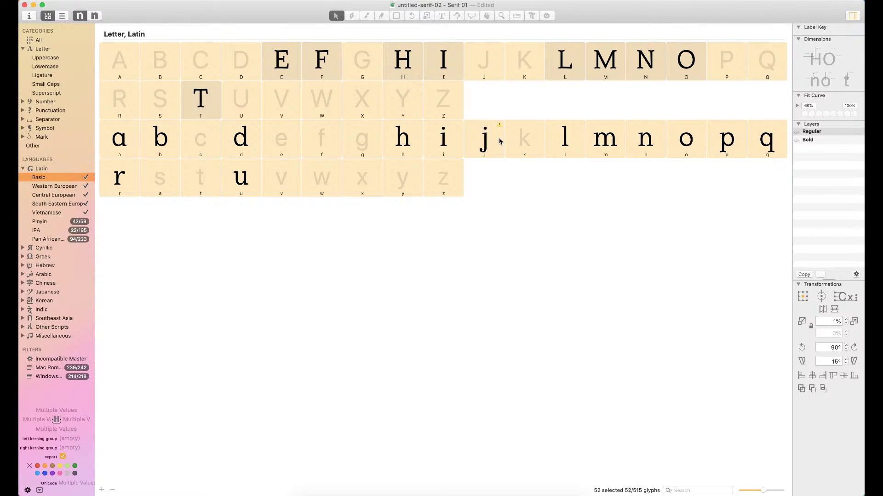
pyautogui.click(492, 151)
pyautogui.click(524, 152)
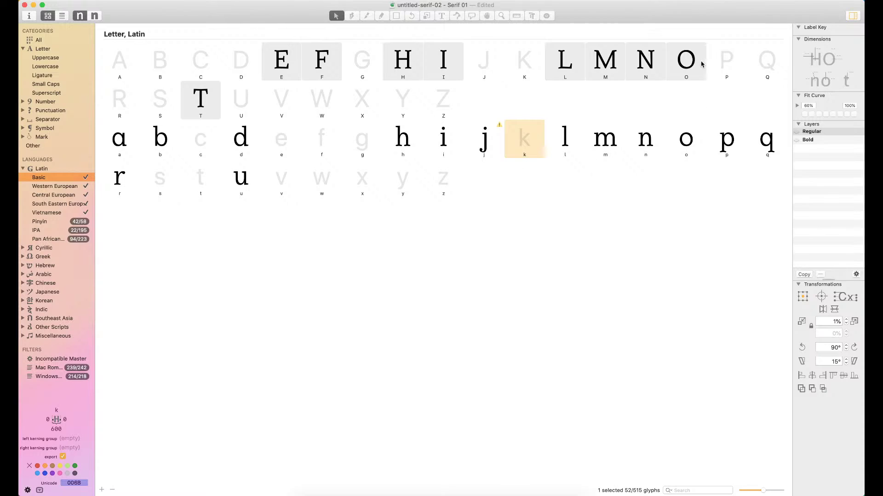
pyautogui.doubleClick(763, 63)
# Add the capital O as a component in the Q glyph
pyautogui.press('super+shift+c')
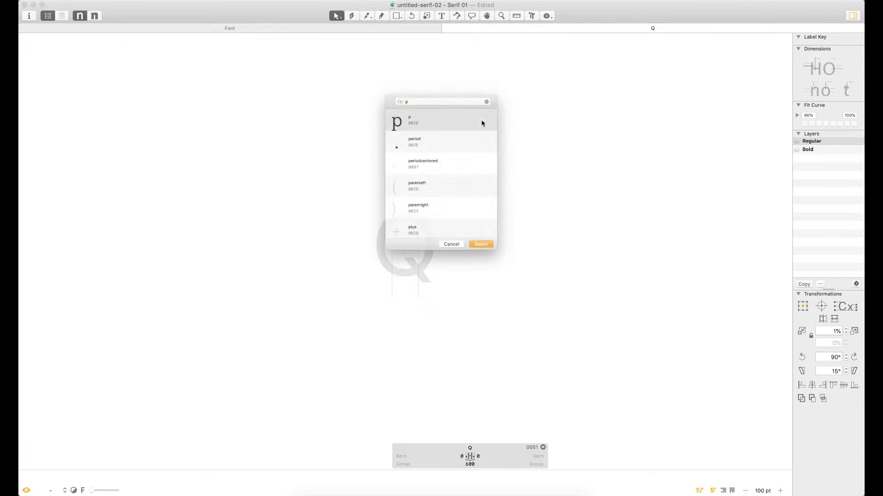
pyautogui.write('O')
pyautogui.press('Return')
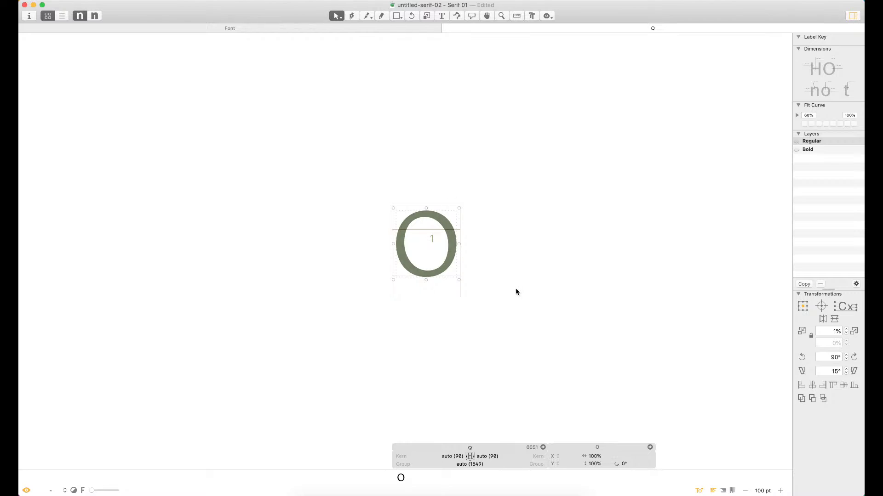
pyautogui.press('super+space')
pyautogui.moveTo(495, 178); pyautogui.dragTo(359, 323)
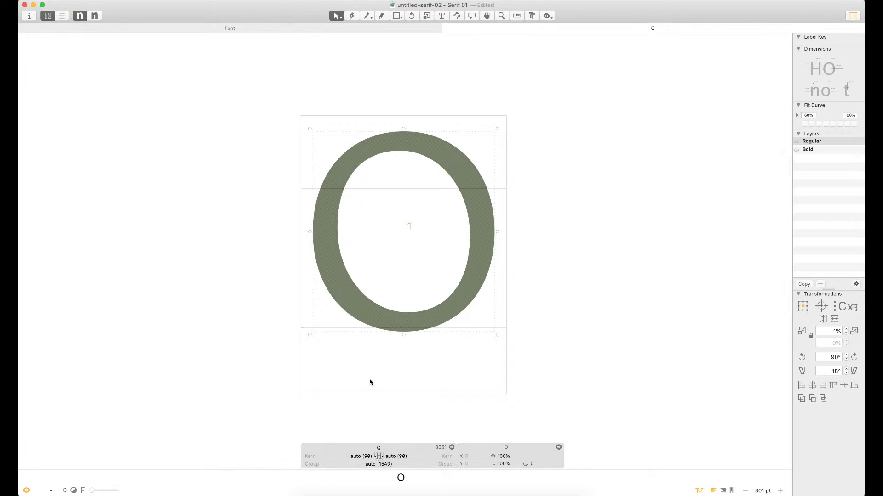
pyautogui.click(372, 377)
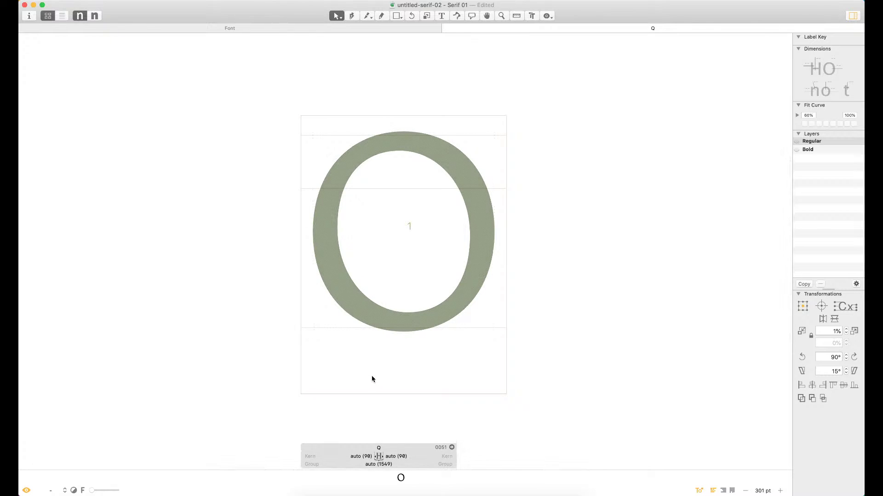
# Draw a horizontal rectangle about 696 by 107 units over the O's lower right as a tail
pyautogui.click(351, 17)
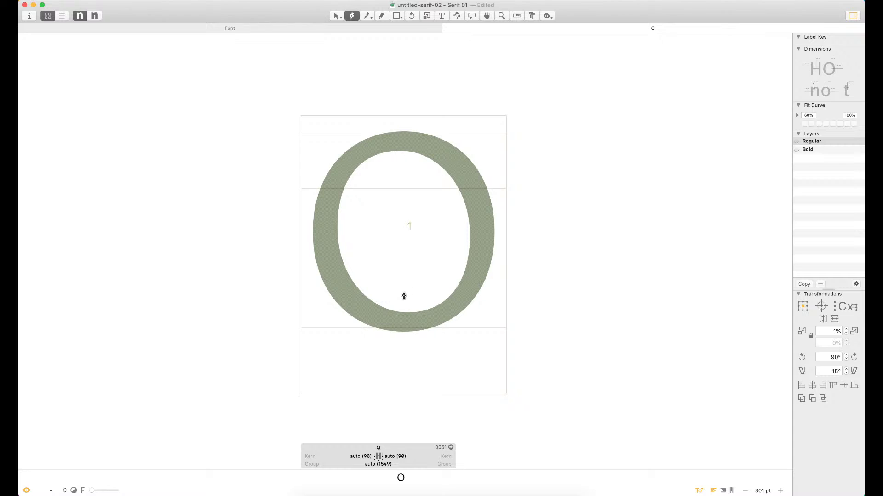
pyautogui.press('super+plus')
pyautogui.press('super+plus')
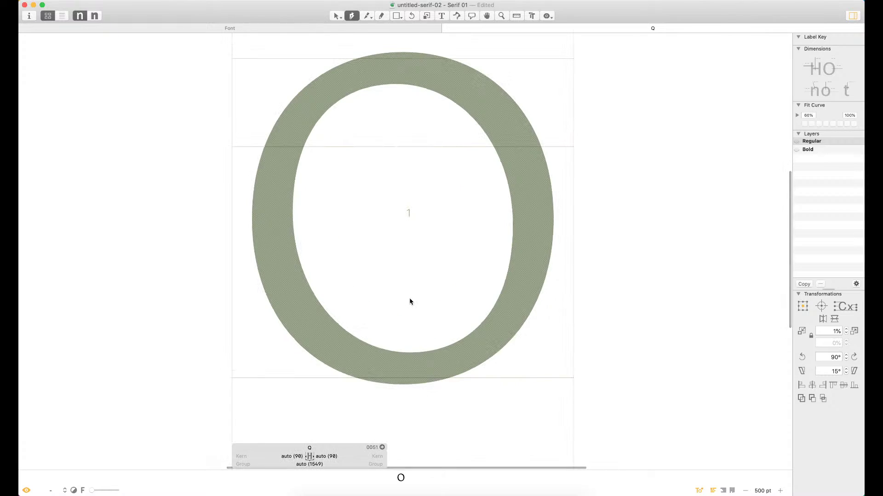
pyautogui.press('super+plus')
pyautogui.press('space')
pyautogui.moveTo(420, 316); pyautogui.dragTo(410, 242)
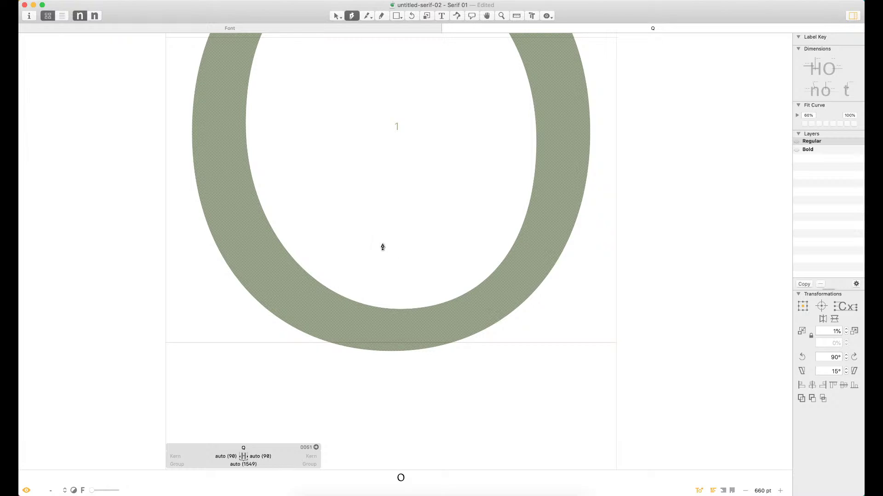
pyautogui.press('f')
pyautogui.moveTo(363, 239); pyautogui.dragTo(566, 270)
pyautogui.press('v')
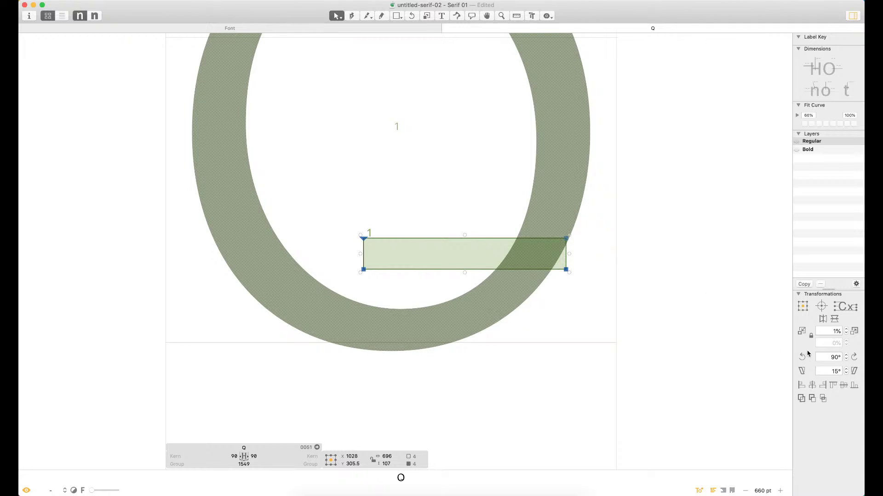
# Rotate the tail rectangle into a downward diagonal and move it across the lower right of the Q's bowl
pyautogui.click(412, 16)
pyautogui.moveTo(562, 237); pyautogui.dragTo(463, 332)
pyautogui.press('v')
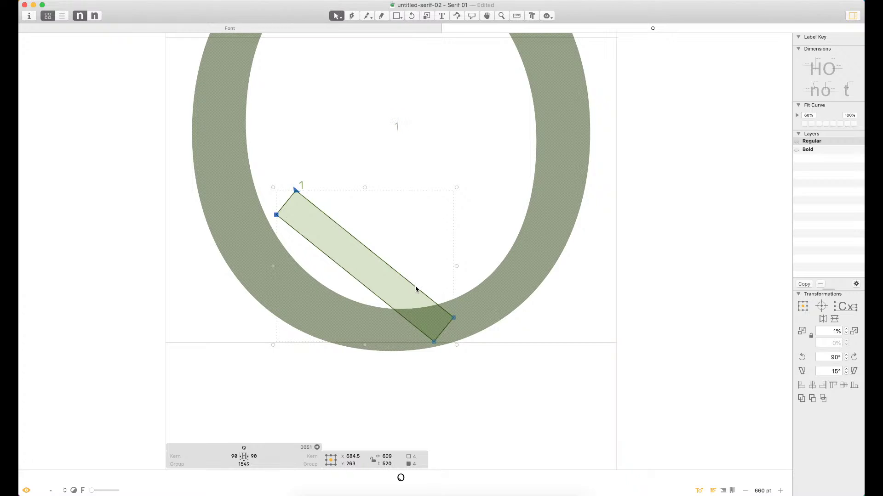
pyautogui.moveTo(417, 284); pyautogui.dragTo(551, 324)
# Add a second Q to the sample text to preview the filled letter beside the one being edited
pyautogui.press('t')
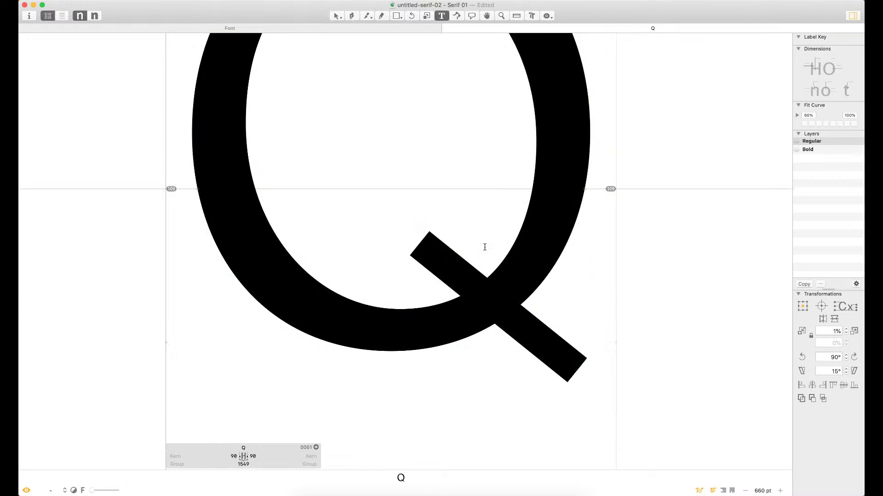
pyautogui.press('super+minus')
pyautogui.press('super+minus')
pyautogui.write('Q')
pyautogui.press('Escape')
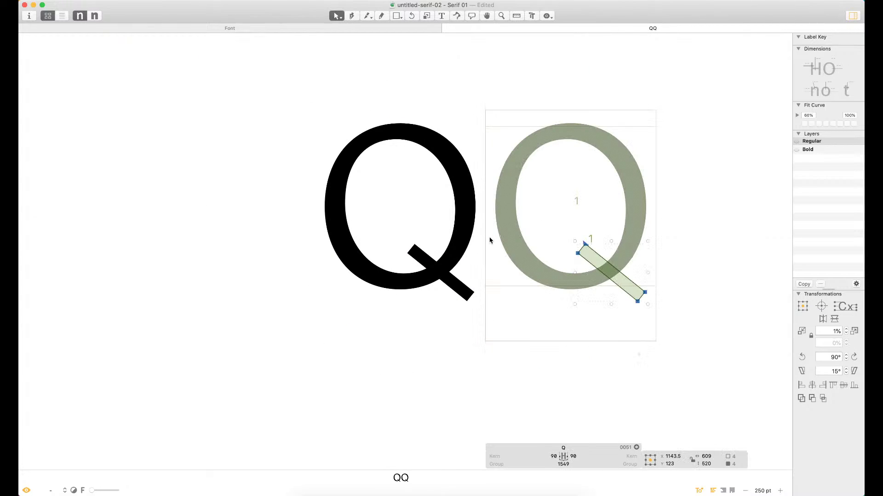
# Delete the diagonal rectangle tail from the Q
pyautogui.press('z')
pyautogui.moveTo(678, 136); pyautogui.dragTo(310, 367)
pyautogui.press('space')
pyautogui.moveTo(584, 219); pyautogui.dragTo(511, 250)
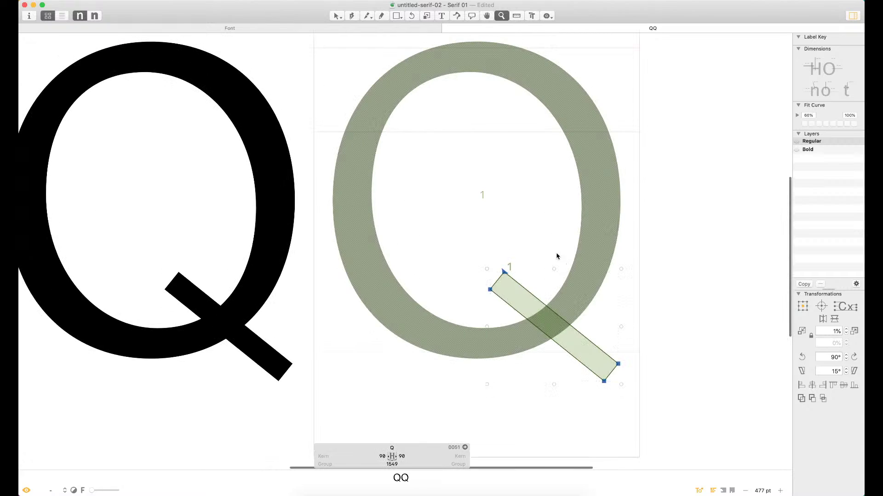
pyautogui.press('v')
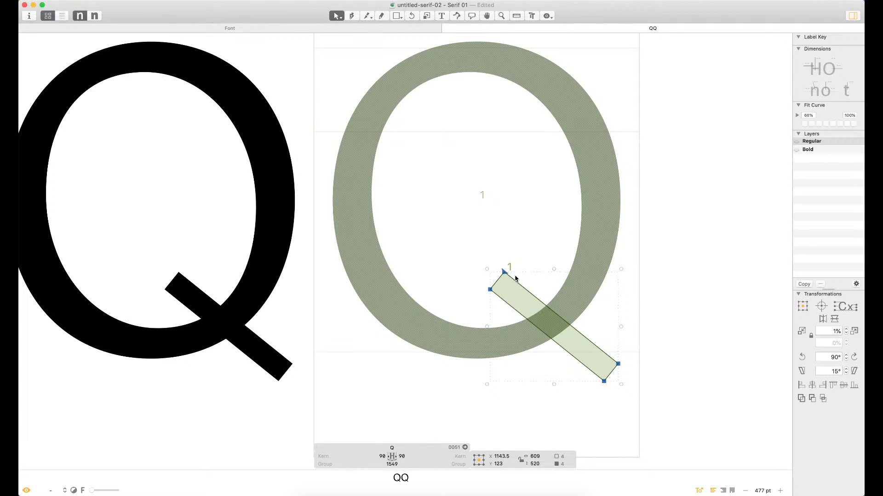
pyautogui.click(525, 291)
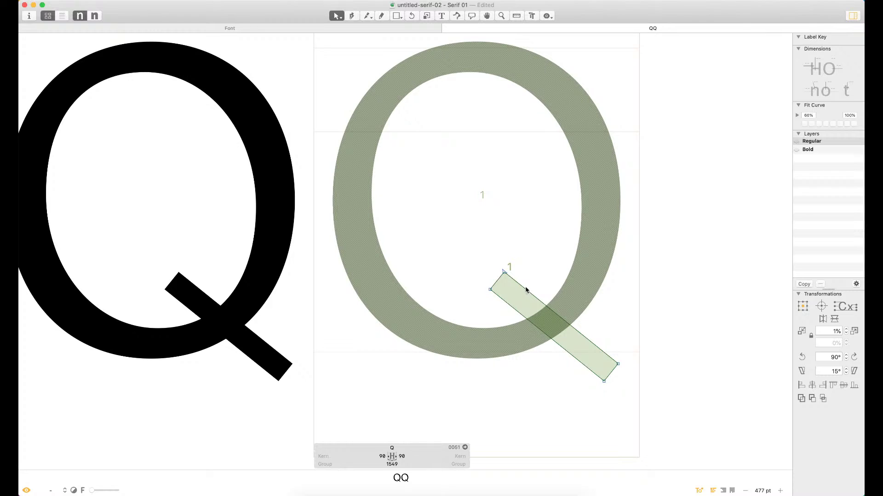
pyautogui.click(527, 290)
pyautogui.press('Delete')
pyautogui.click(352, 16)
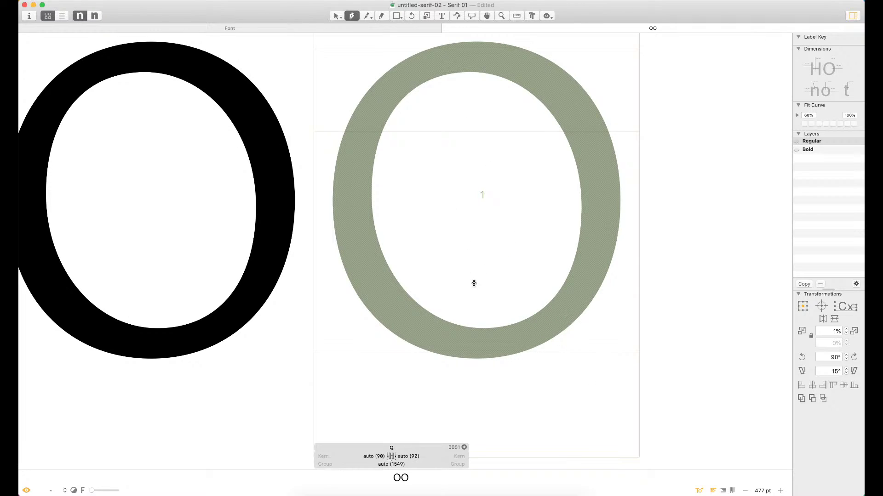
pyautogui.click(463, 267)
pyautogui.click(464, 288)
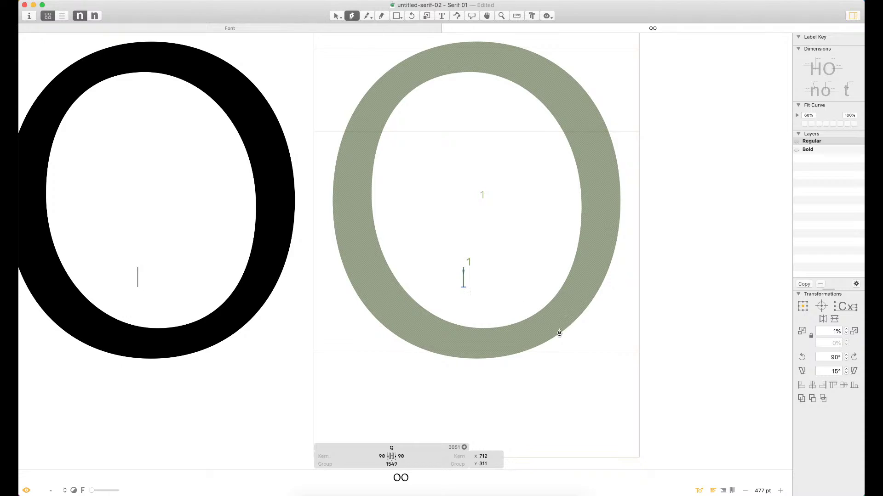
pyautogui.click(602, 358)
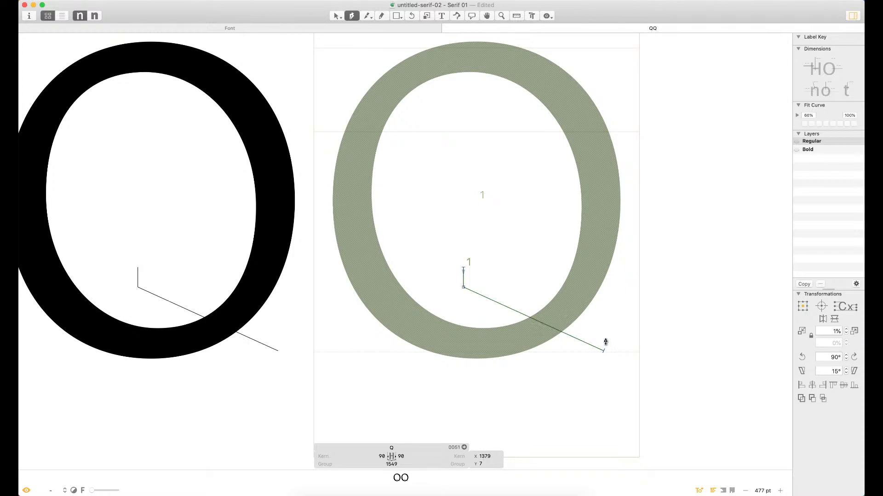
pyautogui.press('super+z')
pyautogui.click(605, 357)
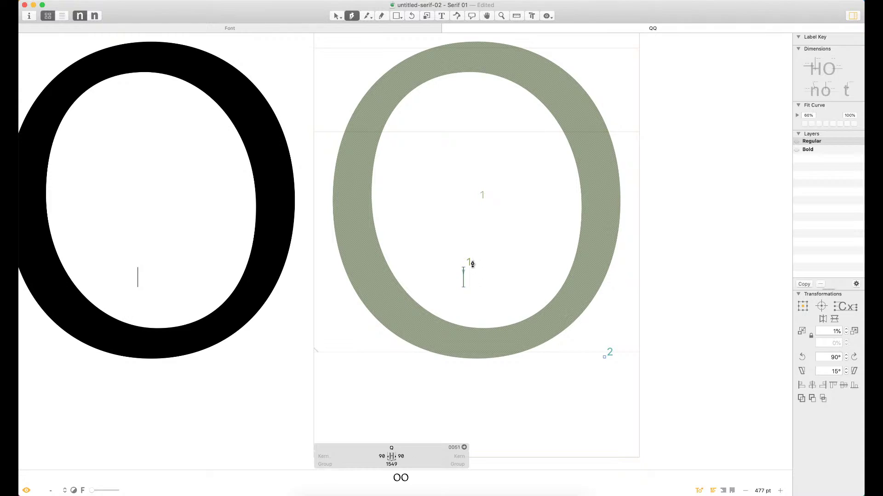
pyautogui.press('v')
pyautogui.moveTo(486, 241); pyautogui.dragTo(449, 312)
pyautogui.press('BackSpace')
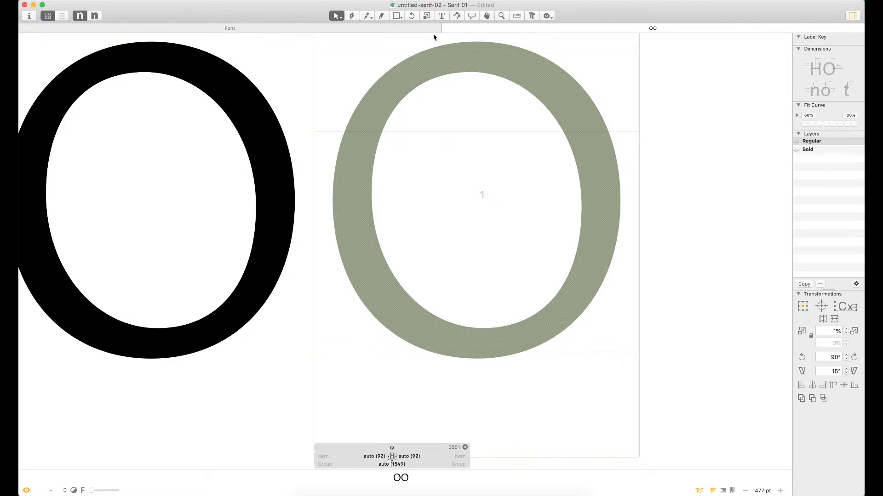
# Draw a closed four-cornered tail about 533 by 398 units with the Pen tool over the O's lower right
pyautogui.press('p')
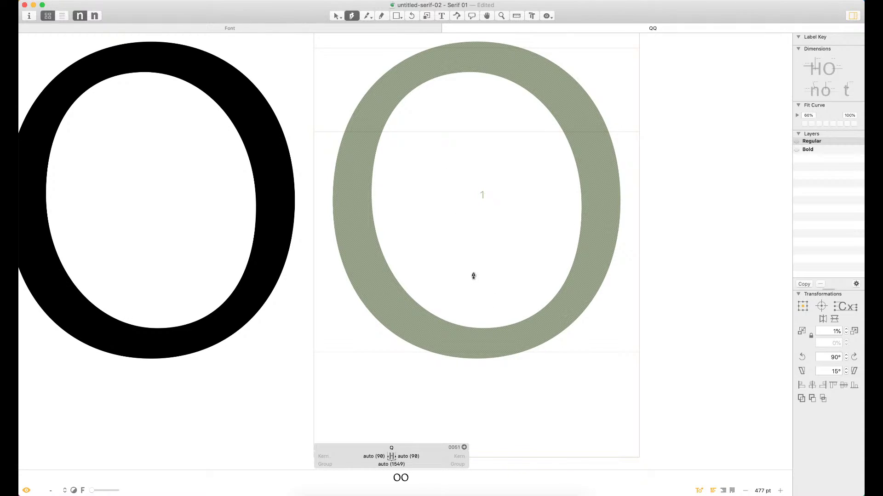
pyautogui.click(458, 271)
pyautogui.click(459, 295)
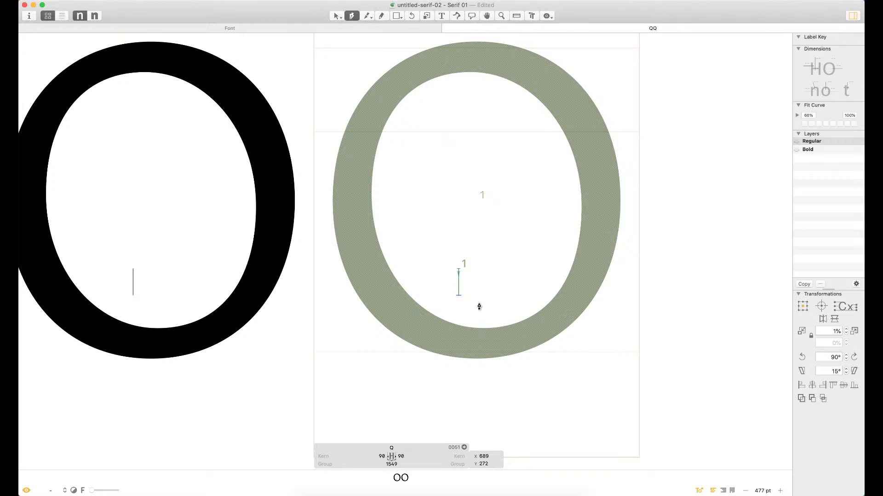
pyautogui.click(571, 353)
pyautogui.click(597, 353)
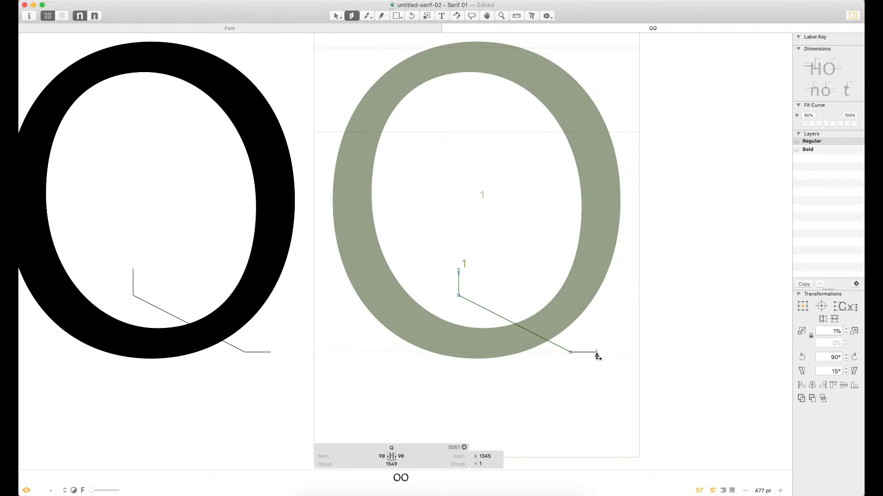
pyautogui.press('super+z')
pyautogui.click(571, 326)
pyautogui.press('super+z')
pyautogui.click(570, 352)
pyautogui.keyDown('shift'); pyautogui.click(569, 310); pyautogui.keyUp('shift')
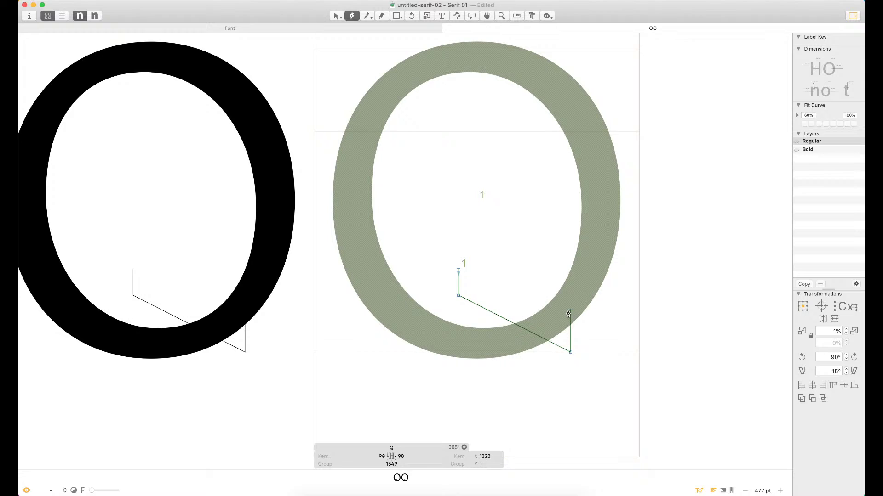
pyautogui.click(458, 269)
pyautogui.press('v')
# Flip the tail horizontally and vertically, and move it so its centre sits at about X 1106.5, Y 238
pyautogui.click(502, 286)
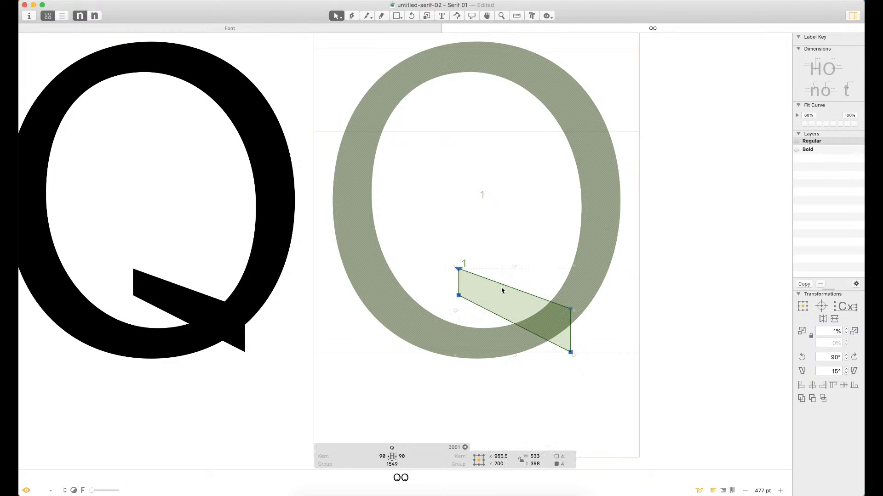
pyautogui.moveTo(502, 292); pyautogui.dragTo(546, 300)
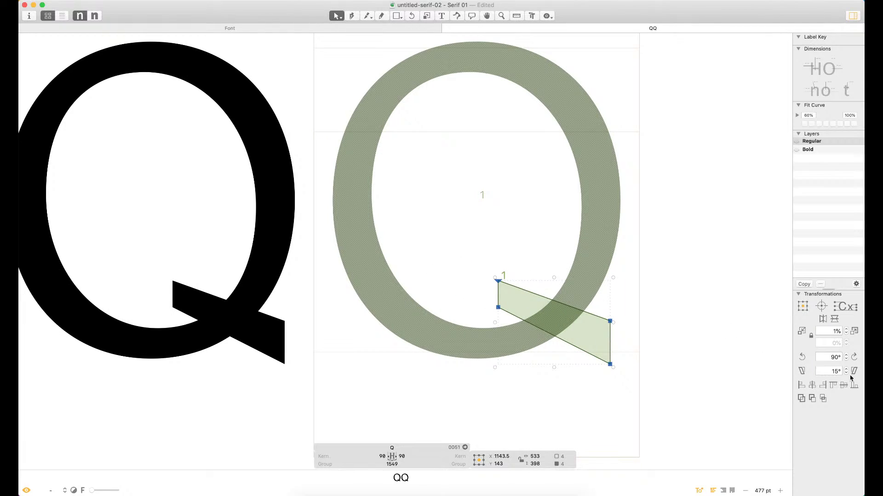
pyautogui.click(824, 319)
pyautogui.click(836, 319)
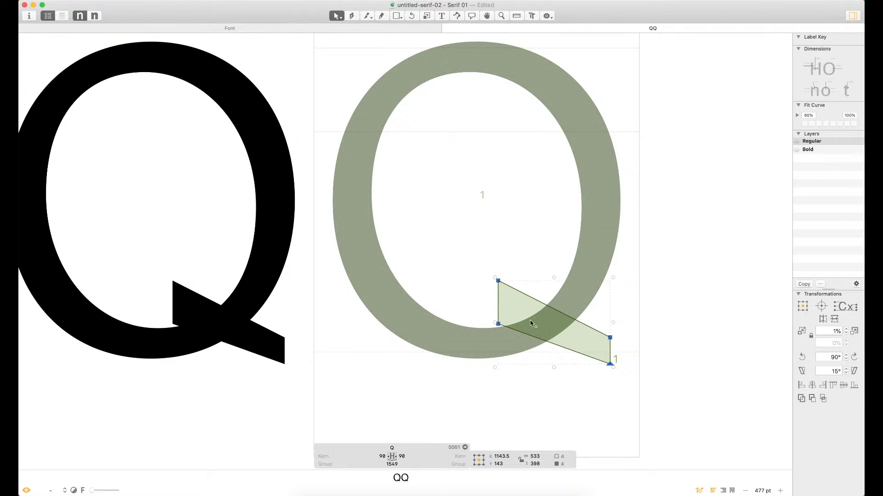
pyautogui.moveTo(535, 301); pyautogui.dragTo(527, 282)
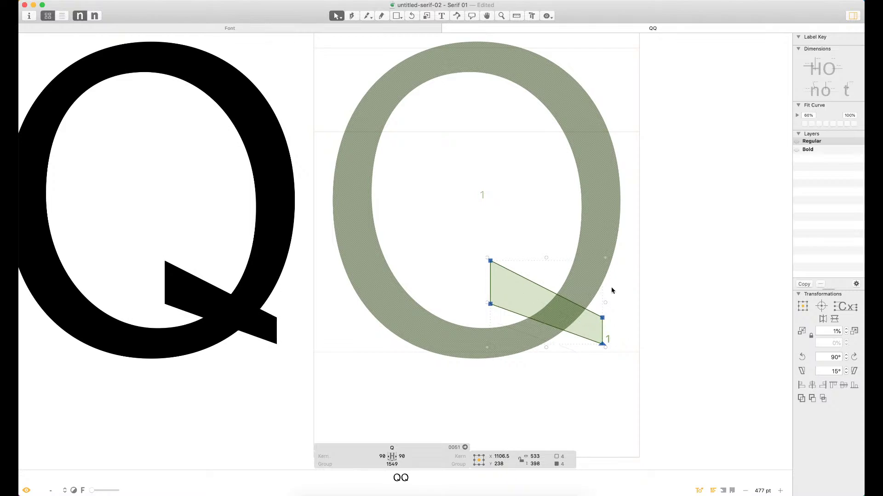
# Lower both corners of the tail's outer end together so that edge is centred at about X 1373, Y -90.5
pyautogui.moveTo(609, 306); pyautogui.dragTo(587, 359)
pyautogui.click(605, 345)
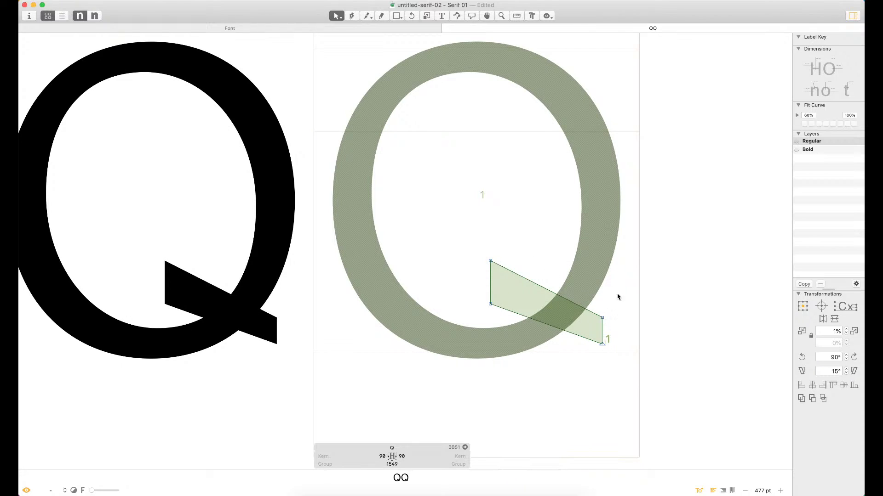
pyautogui.moveTo(617, 296); pyautogui.dragTo(604, 386)
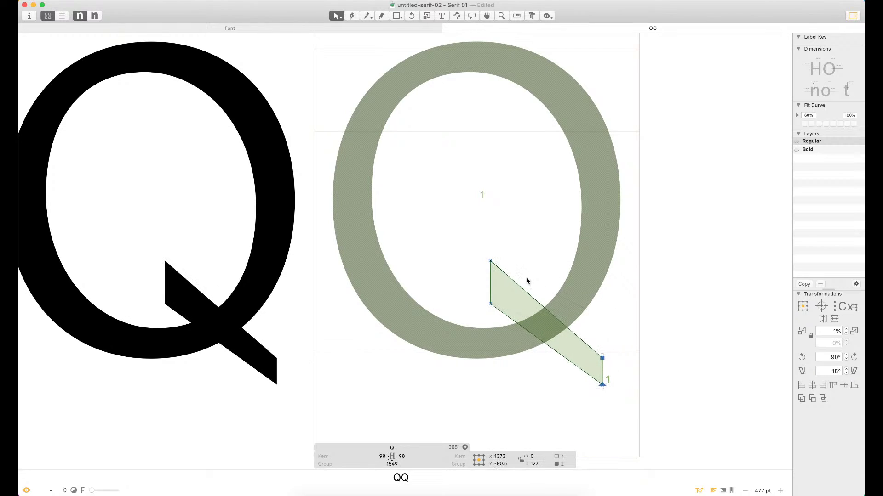
# Convert the tail's two long edges to curves and set all their handles horizontal for an S-shaped stroke
pyautogui.moveTo(479, 252); pyautogui.dragTo(557, 342)
pyautogui.click(520, 262)
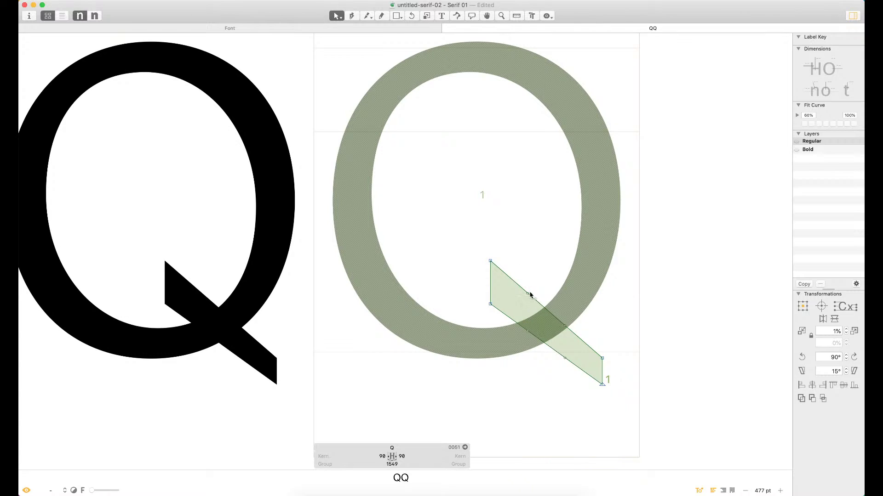
pyautogui.moveTo(530, 295)
pyautogui.mouseDown()
pyautogui.moveTo(523, 341)
pyautogui.moveTo(528, 303)
pyautogui.mouseUp()
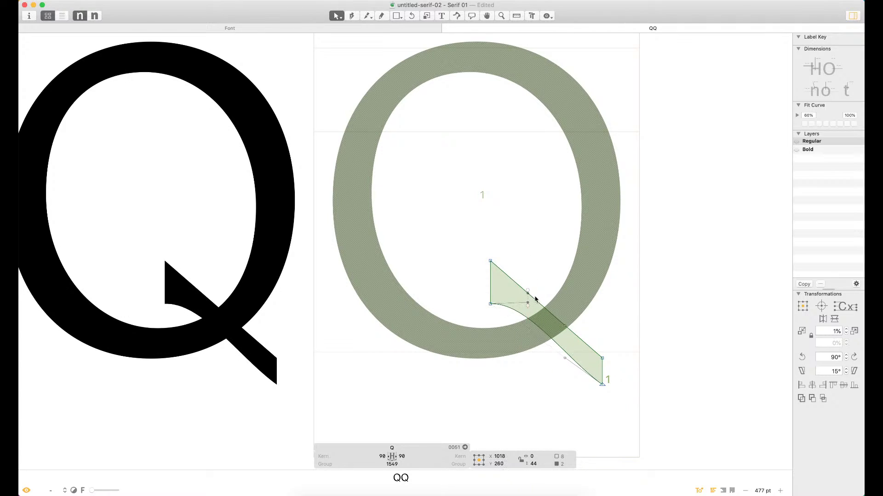
pyautogui.press('super+space')
pyautogui.moveTo(578, 211); pyautogui.dragTo(400, 392)
pyautogui.click(533, 196)
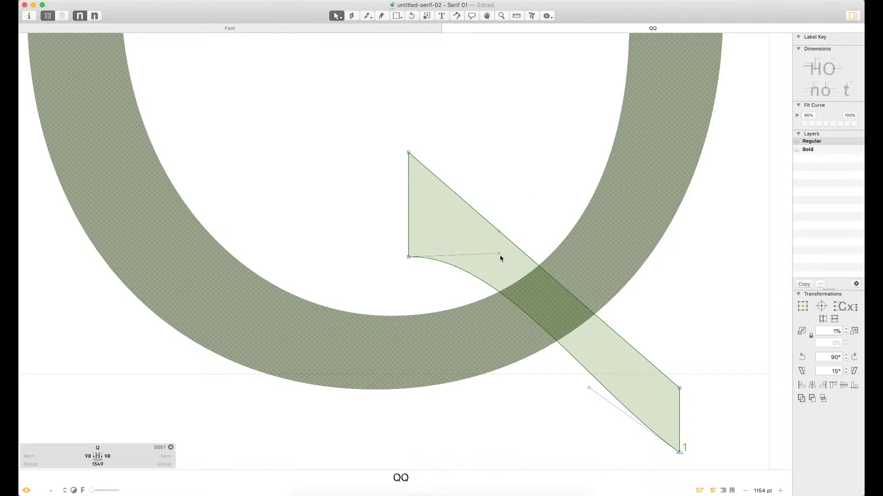
pyautogui.moveTo(499, 254); pyautogui.dragTo(498, 152)
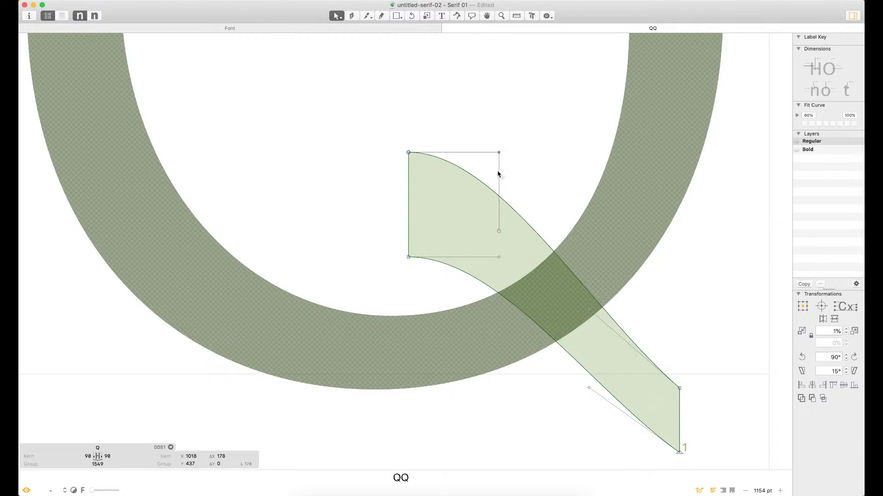
pyautogui.moveTo(589, 388); pyautogui.dragTo(588, 453)
pyautogui.moveTo(591, 307); pyautogui.dragTo(588, 373)
# Raise the upper corner of the tail's outer end to Y 33 to thicken that end
pyautogui.press('super+minus')
pyautogui.press('super+minus')
pyautogui.press('super+minus')
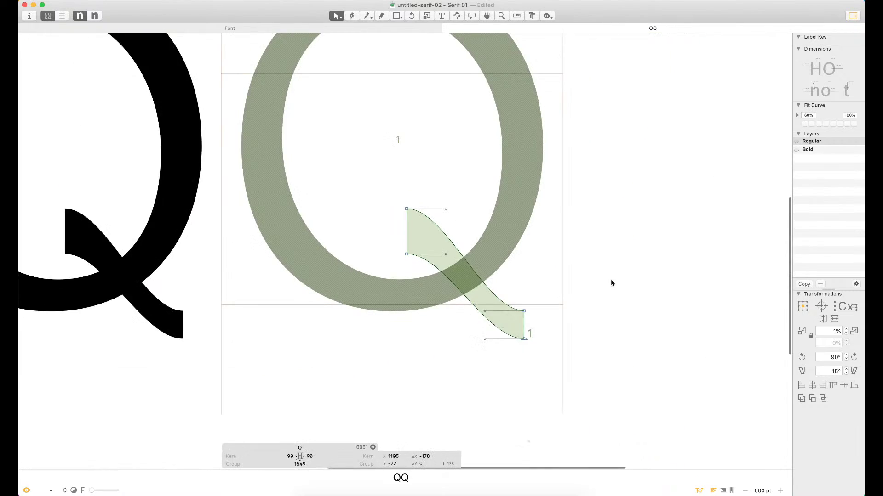
pyautogui.click(483, 290)
pyautogui.hotkey('shift', 'Up')
pyautogui.hotkey('shift', 'Up')
pyautogui.hotkey('shift', 'Up')
pyautogui.hotkey('shift', 'Up')
pyautogui.hotkey('shift', 'Up')
pyautogui.hotkey('shift', 'Up')
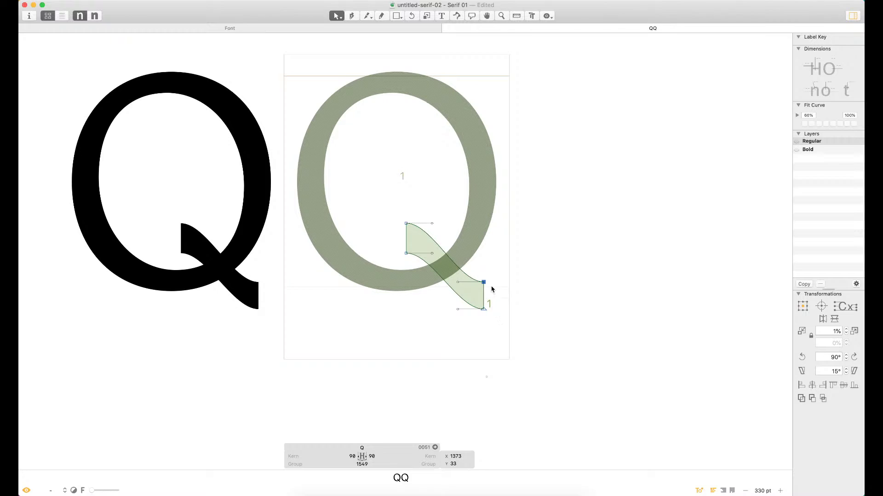
# Widen the tail by shifting its outer end 40 units right and its inner end 40 units left to X 800
pyautogui.moveTo(496, 274); pyautogui.dragTo(477, 329)
pyautogui.hotkey('shift', 'Right')
pyautogui.hotkey('shift', 'Right')
pyautogui.hotkey('shift', 'Right')
pyautogui.hotkey('shift', 'Right')
pyautogui.moveTo(418, 212); pyautogui.dragTo(398, 266)
pyautogui.hotkey('shift', 'Left')
pyautogui.hotkey('shift', 'Left')
pyautogui.hotkey('shift', 'Left')
pyautogui.hotkey('shift', 'Left')
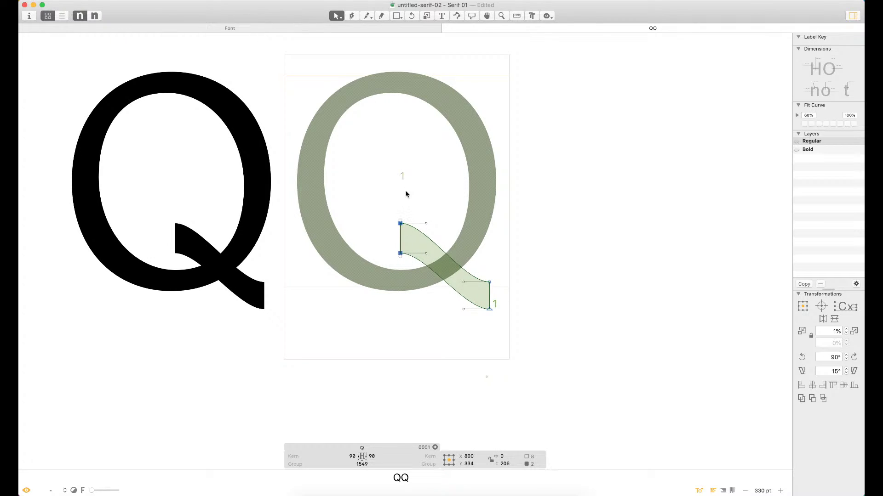
# Move the whole tail straight down so its centre sits at Y -124.5, with the inner end over the O's bottom stroke
pyautogui.click(424, 237)
pyautogui.press('z')
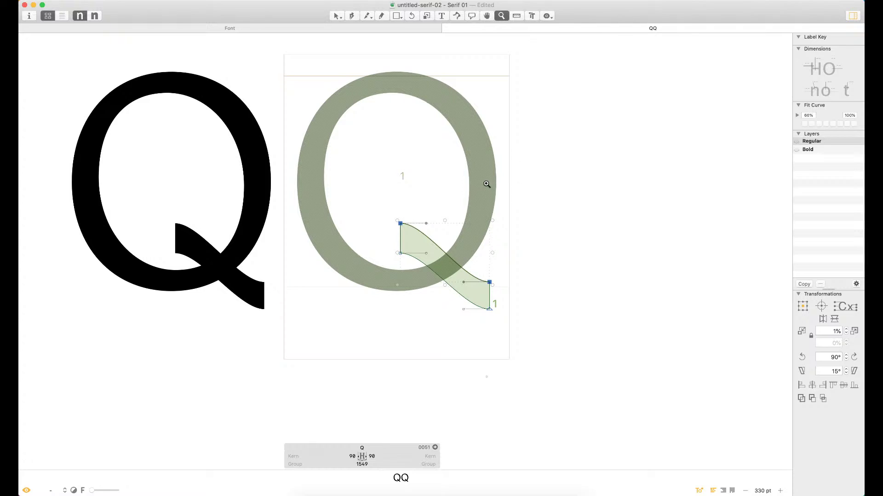
pyautogui.moveTo(514, 193); pyautogui.dragTo(356, 297)
pyautogui.press('v')
pyautogui.moveTo(384, 143); pyautogui.dragTo(385, 214)
pyautogui.press('super+z')
pyautogui.press('super+a')
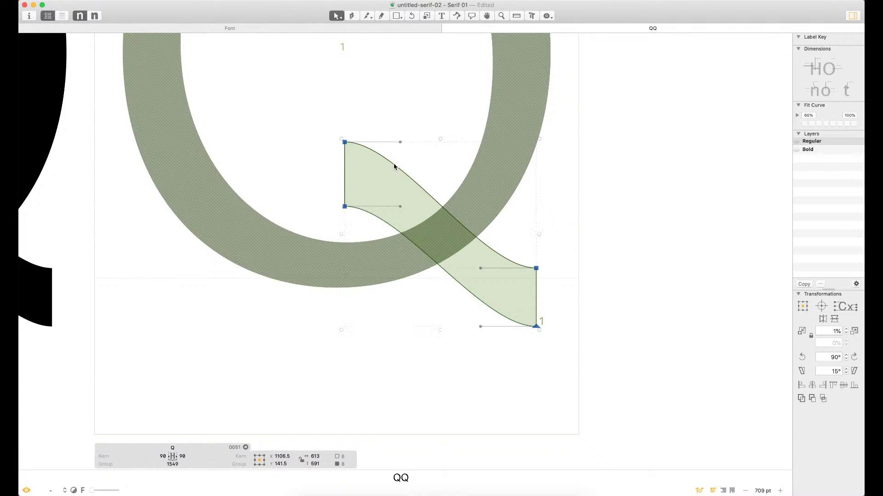
pyautogui.moveTo(394, 175); pyautogui.dragTo(397, 256)
pyautogui.press('z')
pyautogui.moveTo(635, 155); pyautogui.dragTo(273, 409)
pyautogui.press('v')
pyautogui.press('super+d')
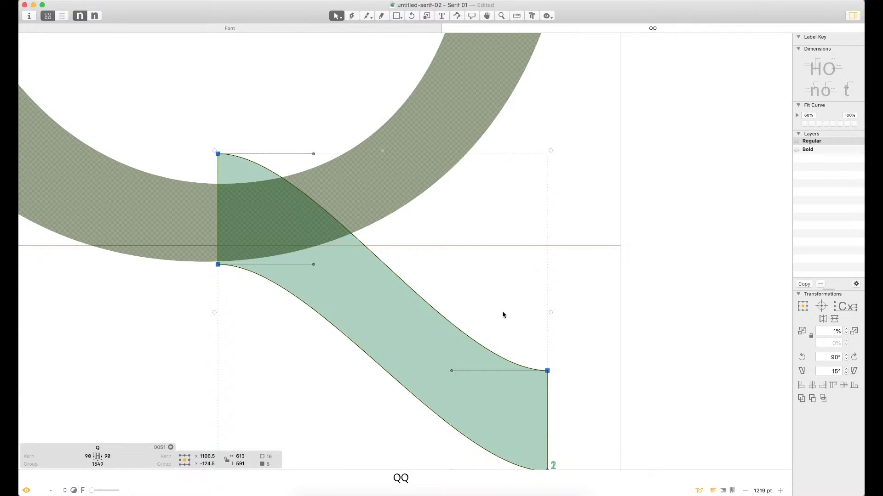
pyautogui.moveTo(258, 164); pyautogui.dragTo(531, 282)
pyautogui.press('super+z')
pyautogui.press('Delete')
# Duplicate the tail and butt the copy's inner end against the original's outer end, aligning their lower corners
pyautogui.press('super+d')
pyautogui.hotkey('shift', 'Right')
pyautogui.hotkey('shift', 'Right')
pyautogui.hotkey('shift', 'Right')
pyautogui.moveTo(267, 165); pyautogui.dragTo(611, 367)
pyautogui.press('z')
pyautogui.click(572, 375)
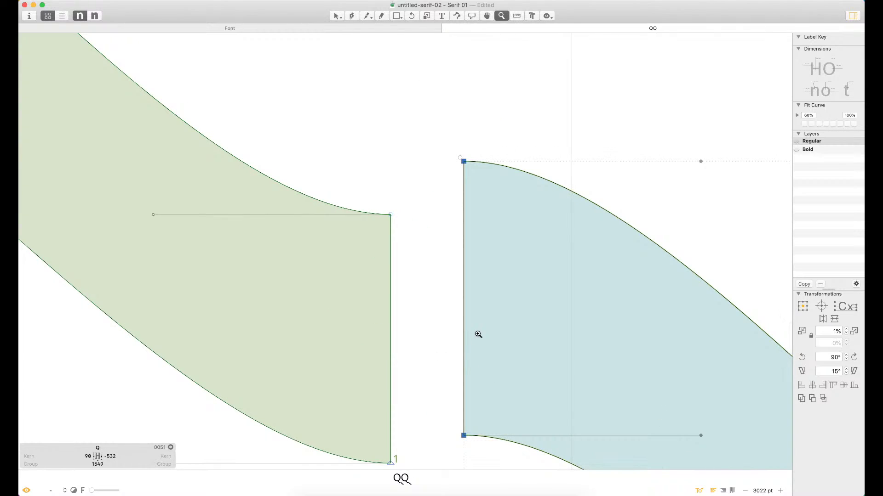
pyautogui.click(465, 321)
pyautogui.moveTo(464, 325); pyautogui.dragTo(391, 352)
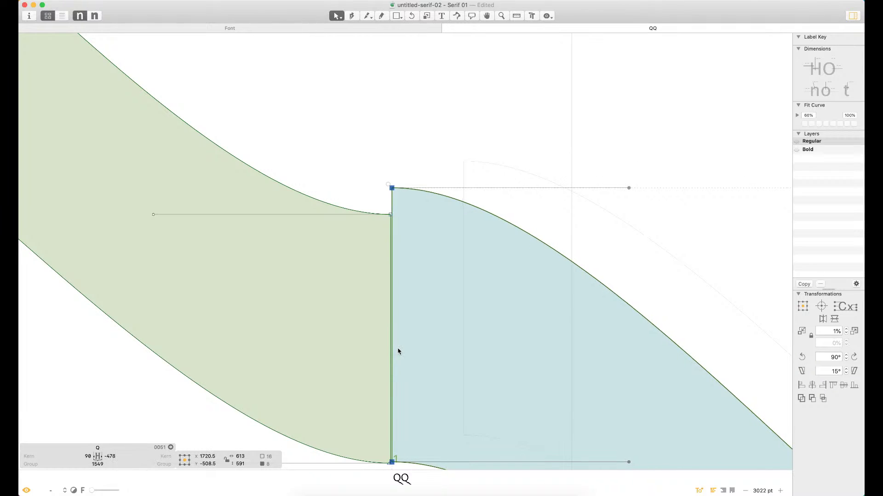
# Raise the upper corner of the original tail's outer end to Y -214, matching the adjoining copy's height
pyautogui.click(372, 205)
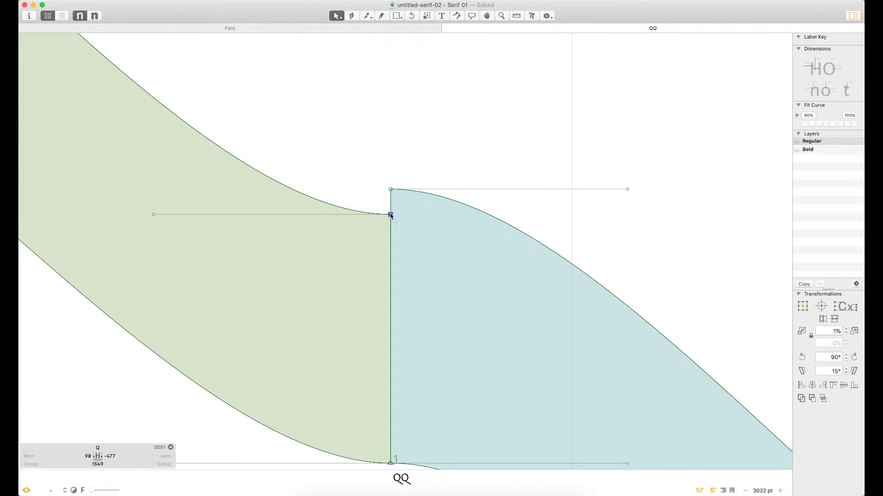
pyautogui.moveTo(391, 215); pyautogui.dragTo(423, 191)
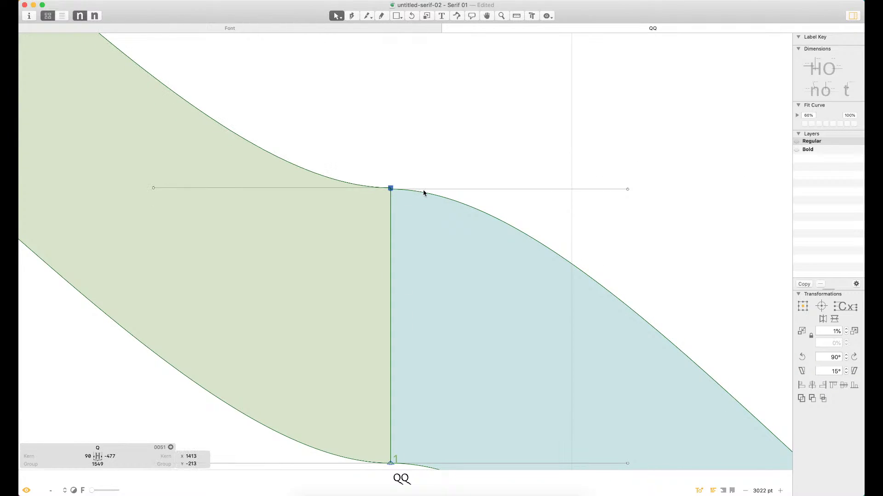
pyautogui.click(434, 162)
pyautogui.click(390, 191)
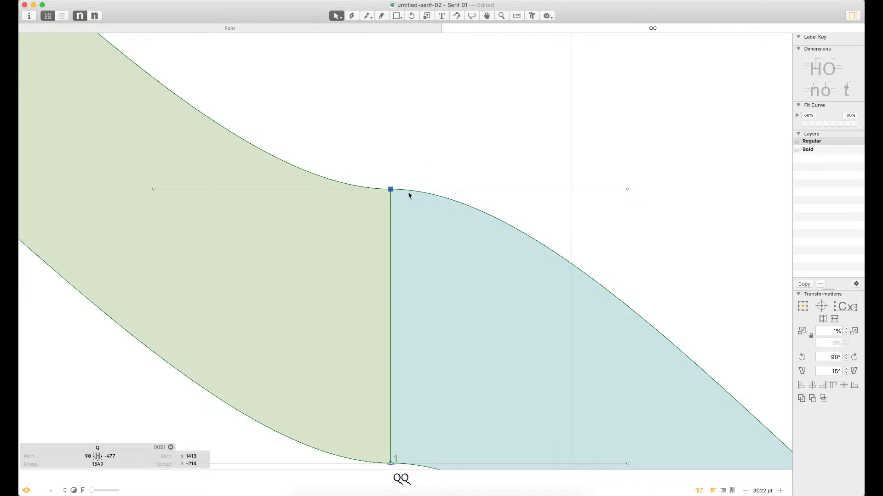
pyautogui.click(421, 180)
# Delete the duplicate tail used for comparing the end thickness
pyautogui.scroll(-1, 437, 189)
pyautogui.scroll(-10, 474, 222)
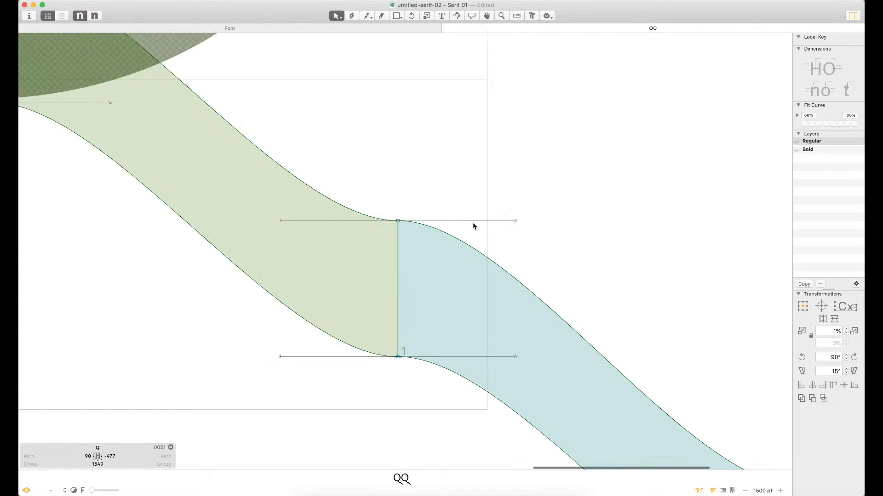
pyautogui.click(464, 284)
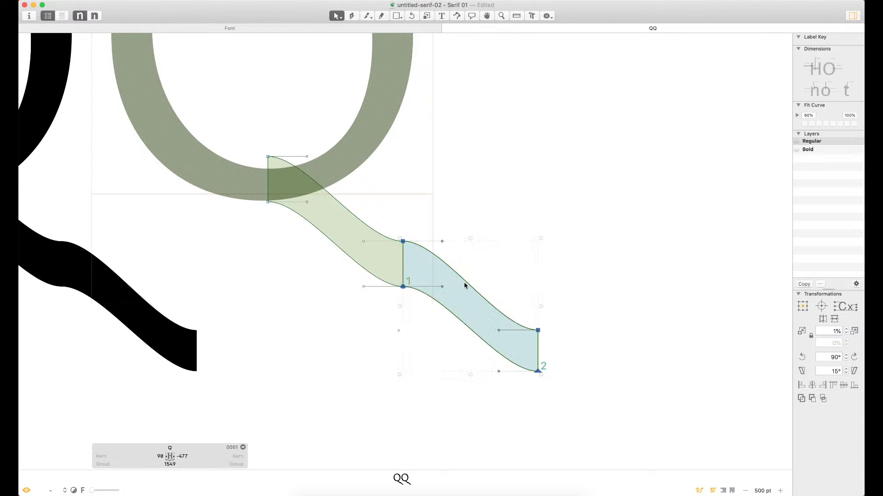
pyautogui.press('Delete')
# Move the tail straight up so its centre sits at Y 148.5, crossing the lower right of the bowl
pyautogui.moveTo(351, 195)
pyautogui.mouseDown()
pyautogui.moveTo(411, 183)
pyautogui.moveTo(479, 249)
pyautogui.mouseUp()
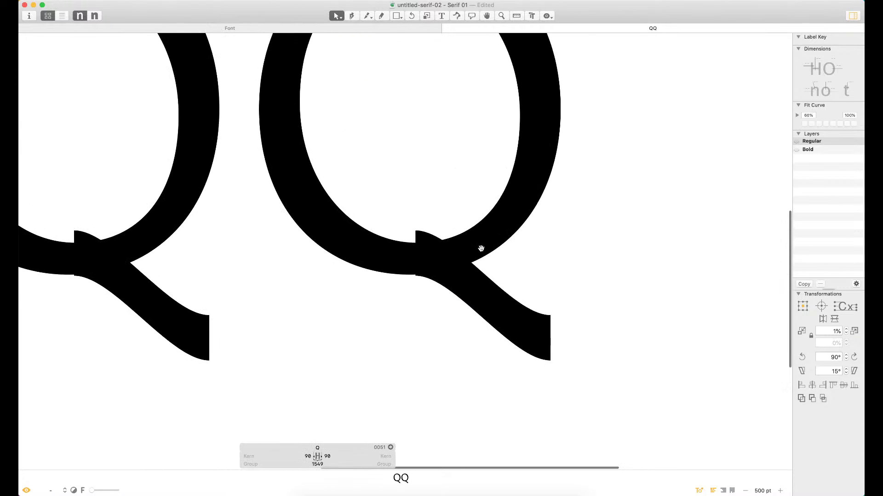
pyautogui.click(500, 293)
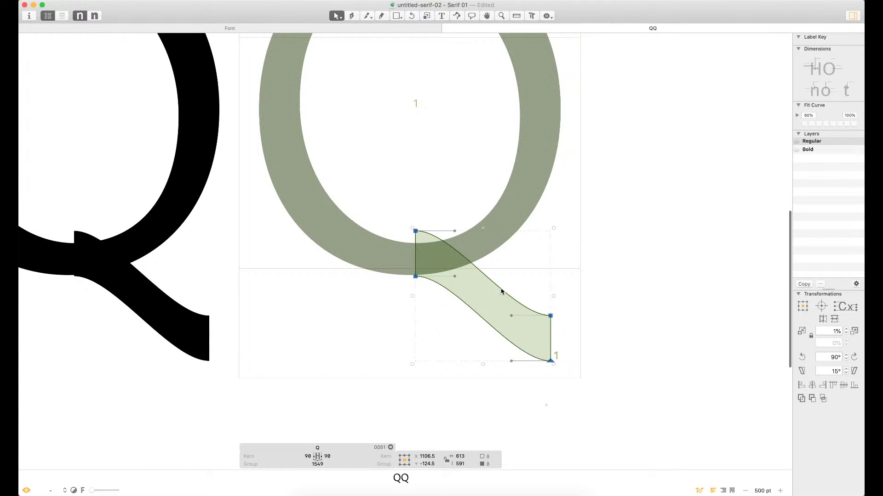
pyautogui.moveTo(502, 292); pyautogui.dragTo(498, 232)
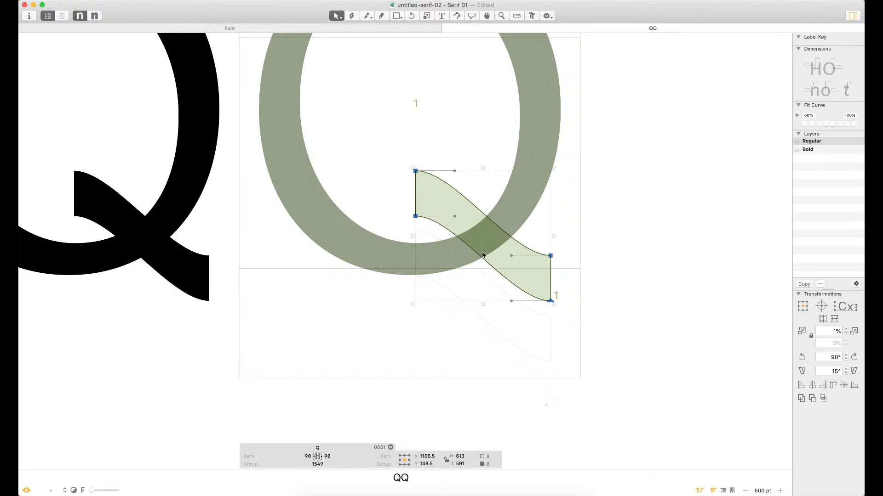
# Lengthen both curve handles at the tail's inner end by 60 units horizontally
pyautogui.press('super+minus')
pyautogui.press('super+plus')
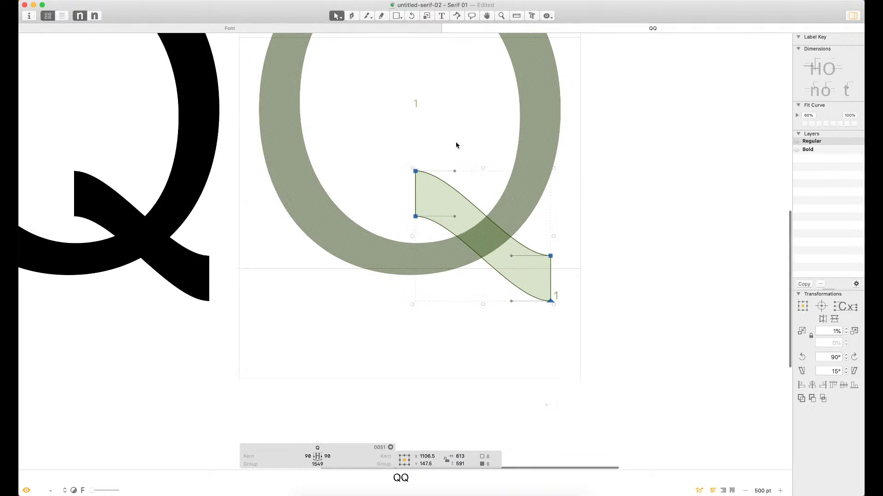
pyautogui.moveTo(476, 130); pyautogui.dragTo(445, 240)
pyautogui.hotkey('shift', 'Right')
pyautogui.hotkey('shift', 'Right')
pyautogui.hotkey('shift', 'Right')
pyautogui.hotkey('shift', 'Right')
pyautogui.hotkey('shift', 'Right')
pyautogui.hotkey('shift', 'Right')
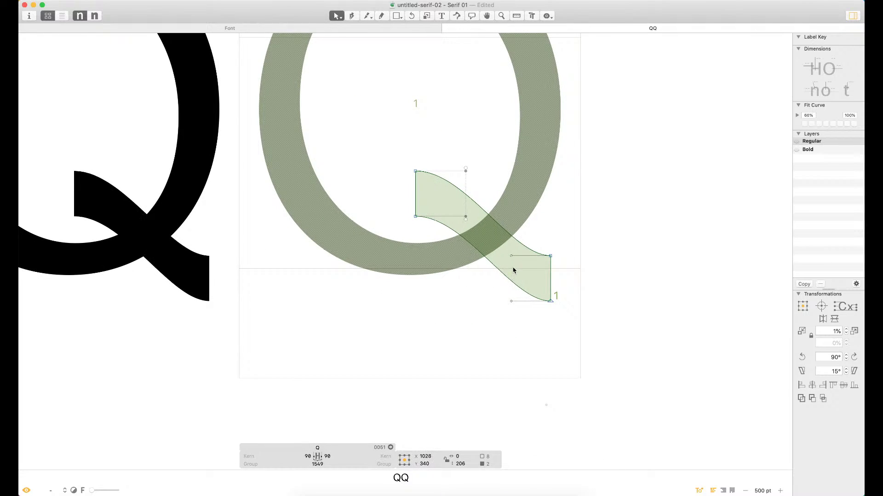
# Lengthen both curve handles at the tail's outer end by 30 units, placing them at X 1205
pyautogui.moveTo(525, 236); pyautogui.dragTo(485, 324)
pyautogui.hotkey('shift', 'Left')
pyautogui.hotkey('shift', 'Left')
pyautogui.hotkey('shift', 'Left')
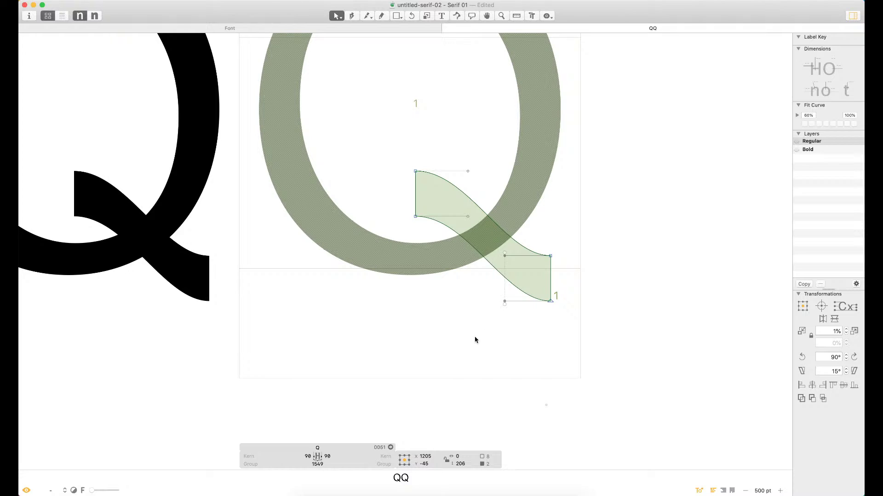
pyautogui.click(460, 323)
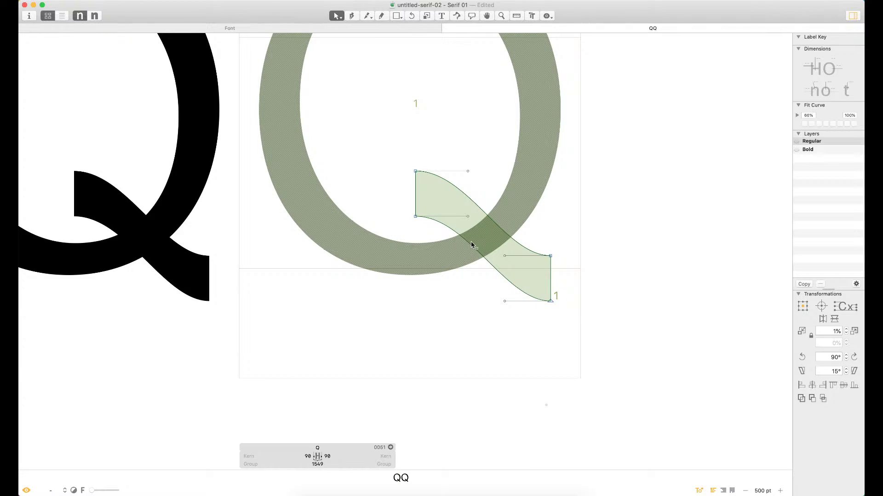
# Move the whole tail down over the bowl's base at X 1084.5, aligning the inner end's lower corner with the bowl's bottom edge
pyautogui.press('super+minus')
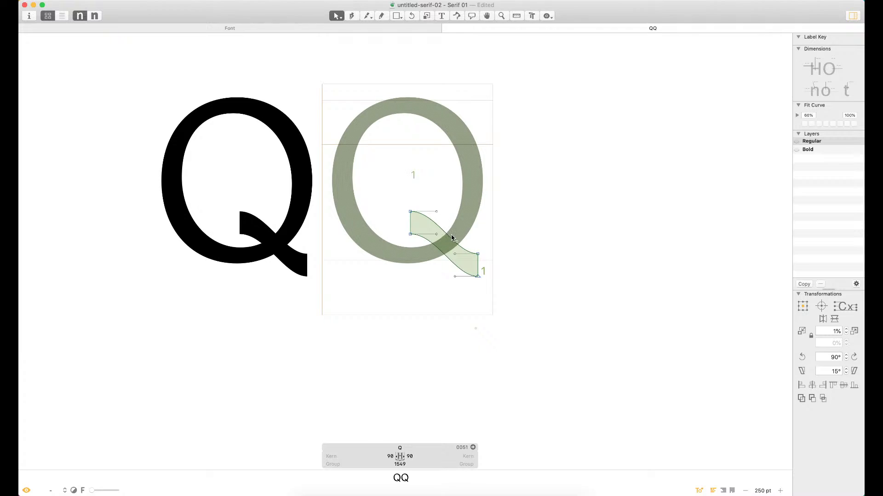
pyautogui.press('z')
pyautogui.moveTo(517, 165); pyautogui.dragTo(327, 348)
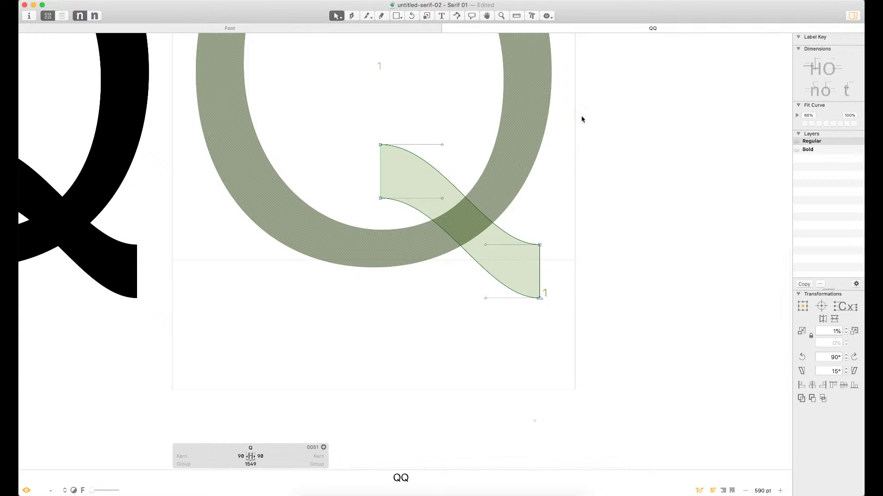
pyautogui.doubleClick(429, 164)
pyautogui.moveTo(428, 166); pyautogui.dragTo(431, 233)
pyautogui.press('z')
pyautogui.moveTo(462, 144); pyautogui.dragTo(321, 337)
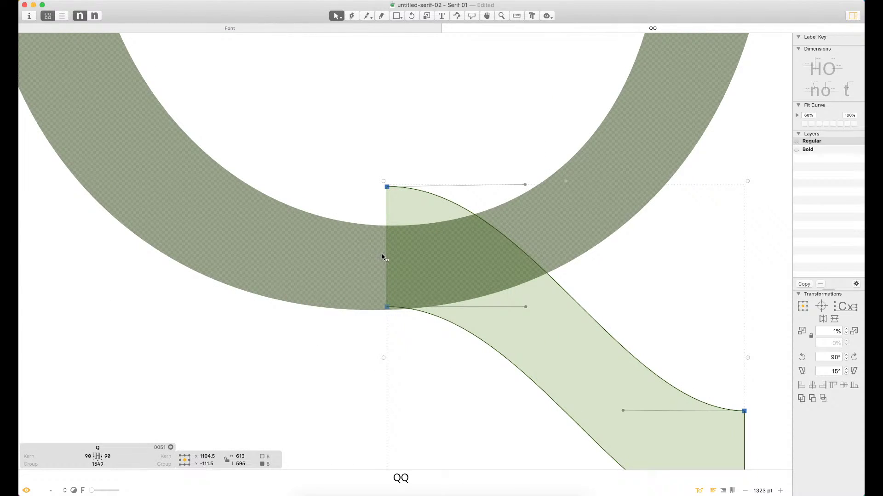
pyautogui.hotkey('shift', 'Left')
pyautogui.hotkey('shift', 'Left')
pyautogui.press('Down')
pyautogui.press('Down')
pyautogui.press('Down')
pyautogui.press('Down')
pyautogui.press('Down')
pyautogui.press('Down')
pyautogui.press('Down')
pyautogui.press('Down')
pyautogui.press('Down')
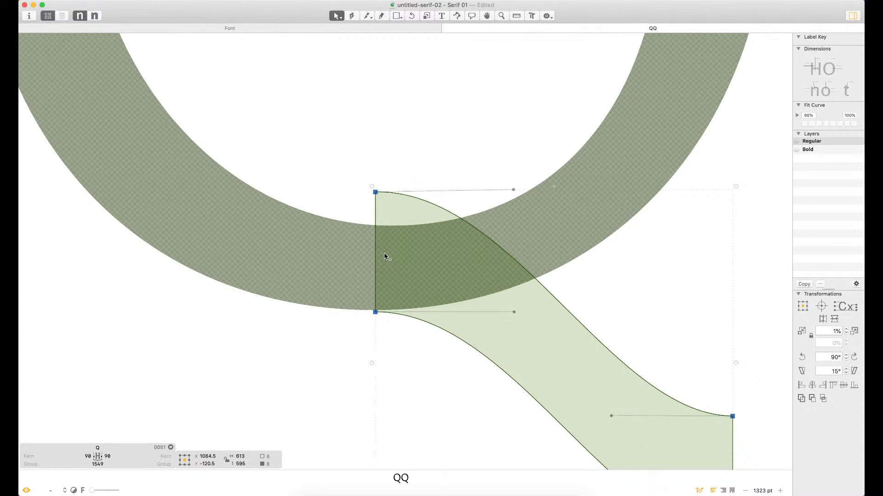
pyautogui.press('Up')
pyautogui.press('Up')
pyautogui.press('Up')
pyautogui.click(407, 141)
pyautogui.press('super+minus')
pyautogui.press('super+minus')
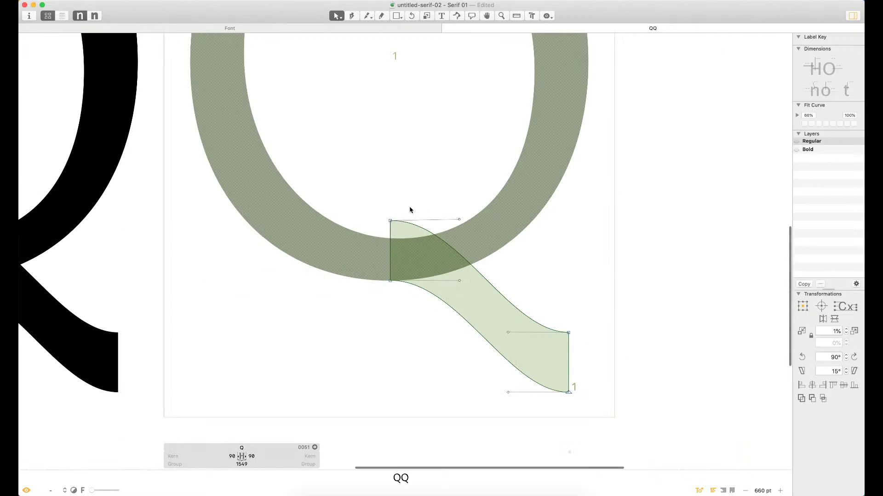
# Thin the tail by lowering the upper corners of both ends 40 units, for an overall height of 555
pyautogui.moveTo(374, 173); pyautogui.dragTo(433, 231)
pyautogui.moveTo(610, 315); pyautogui.dragTo(560, 352)
pyautogui.hotkey('shift', 'Down')
pyautogui.hotkey('shift', 'Down')
pyautogui.hotkey('shift', 'Down')
pyautogui.hotkey('shift', 'Down')
pyautogui.hotkey('shift', 'Down')
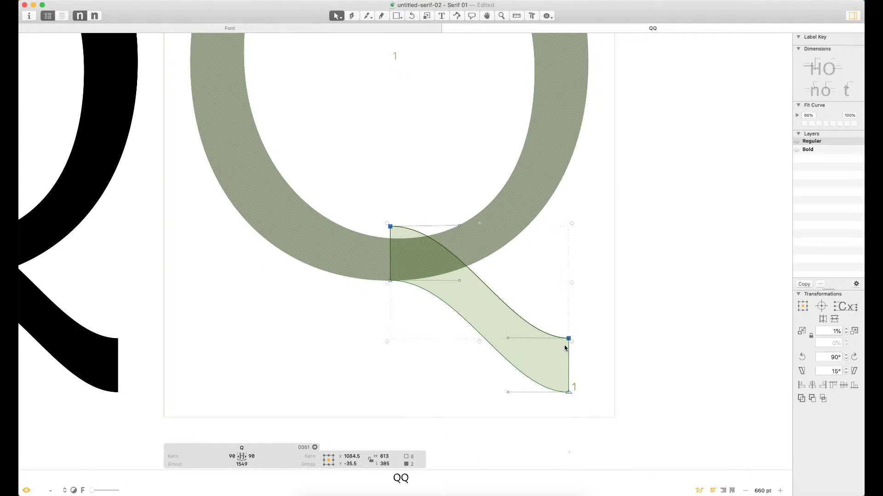
pyautogui.hotkey('shift', 'Up')
pyautogui.click(526, 315)
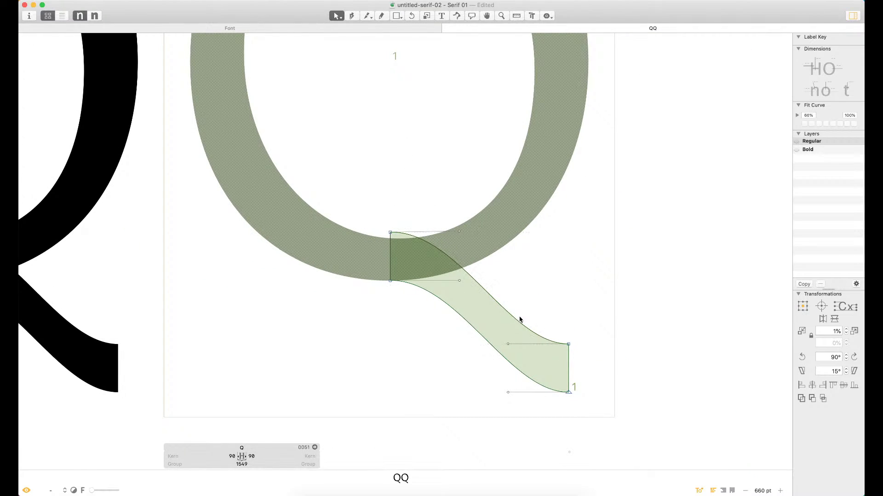
# Move the whole tail straight back up so its centre sits at Y 173.5, crossing the bowl's lower right
pyautogui.click(509, 320)
pyautogui.hotkey('shift', 'Up')
pyautogui.hotkey('shift', 'Up')
pyautogui.hotkey('shift', 'Up')
pyautogui.hotkey('shift', 'Up')
pyautogui.hotkey('shift', 'Up')
pyautogui.hotkey('shift', 'Up')
pyautogui.hotkey('shift', 'Up')
pyautogui.hotkey('shift', 'Up')
pyautogui.hotkey('shift', 'Up')
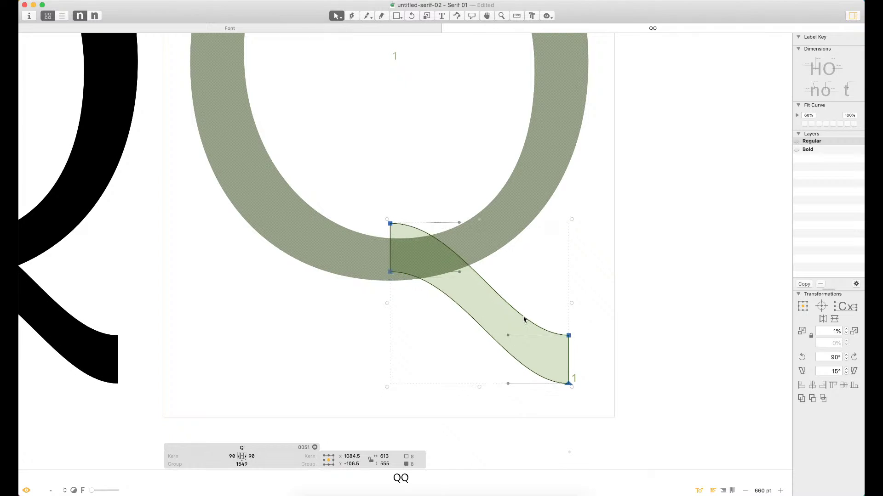
pyautogui.hotkey('shift', 'Up')
pyautogui.hotkey('shift', 'Up')
pyautogui.hotkey('shift', 'Up')
pyautogui.hotkey('shift', 'Up')
pyautogui.hotkey('shift', 'Up')
pyautogui.hotkey('shift', 'Up')
pyautogui.hotkey('shift', 'Up')
pyautogui.hotkey('shift', 'Up')
pyautogui.hotkey('shift', 'Up')
pyautogui.hotkey('shift', 'Up')
pyautogui.hotkey('shift', 'Up')
pyautogui.hotkey('shift', 'Up')
pyautogui.hotkey('shift', 'Up')
pyautogui.hotkey('shift', 'Up')
pyautogui.hotkey('shift', 'Up')
pyautogui.hotkey('shift', 'Up')
pyautogui.hotkey('shift', 'Up')
pyautogui.hotkey('shift', 'Up')
pyautogui.hotkey('shift', 'Up')
pyautogui.hotkey('shift', 'Up')
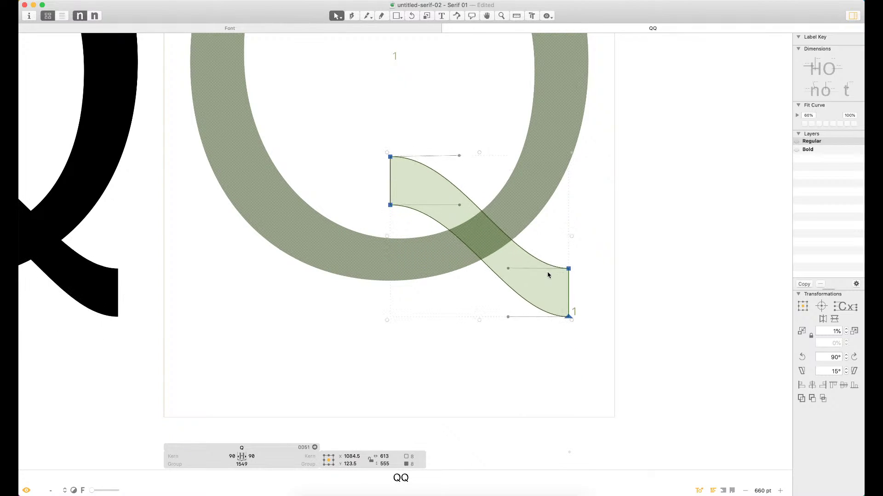
# Extend the tail's outer end 30 units to the right, making the tail 643 units wide
pyautogui.click(578, 232)
pyautogui.moveTo(578, 232); pyautogui.dragTo(544, 325)
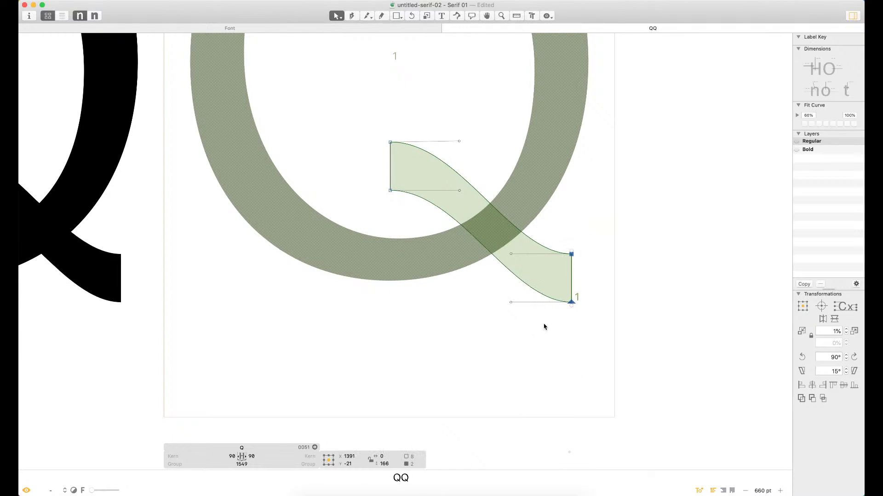
pyautogui.hotkey('shift', 'Right')
pyautogui.hotkey('shift', 'Right')
pyautogui.hotkey('shift', 'Right')
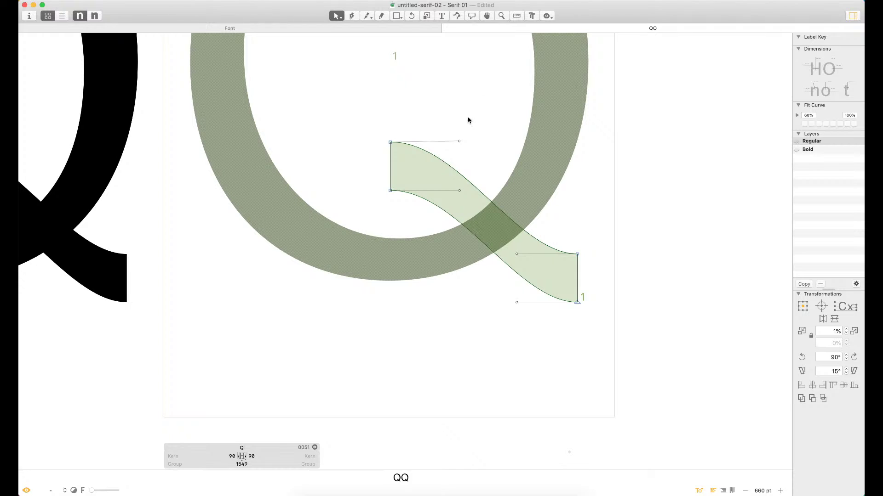
# Lengthen the inner end's curve handles to X 1045.5 and the outer end's handles slightly
pyautogui.moveTo(466, 121); pyautogui.dragTo(447, 238)
pyautogui.hotkey('shift', 'Left')
pyautogui.hotkey('shift', 'Right')
pyautogui.hotkey('shift', 'Right')
pyautogui.hotkey('shift', 'Right')
pyautogui.hotkey('shift', 'Right')
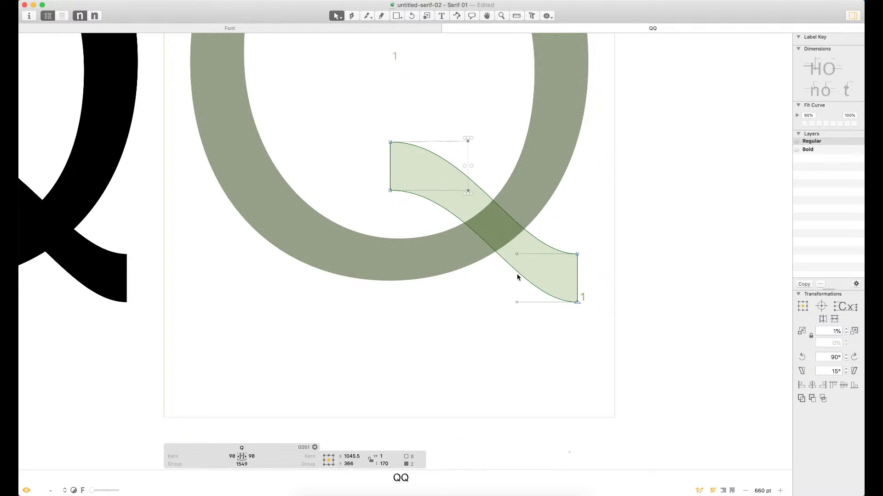
pyautogui.moveTo(544, 242); pyautogui.dragTo(499, 316)
pyautogui.hotkey('shift', 'Left')
# Shorten the upper handle at the tail's outer end, and the lower handle at its inner end by 20 units
pyautogui.moveTo(514, 253); pyautogui.dragTo(519, 254)
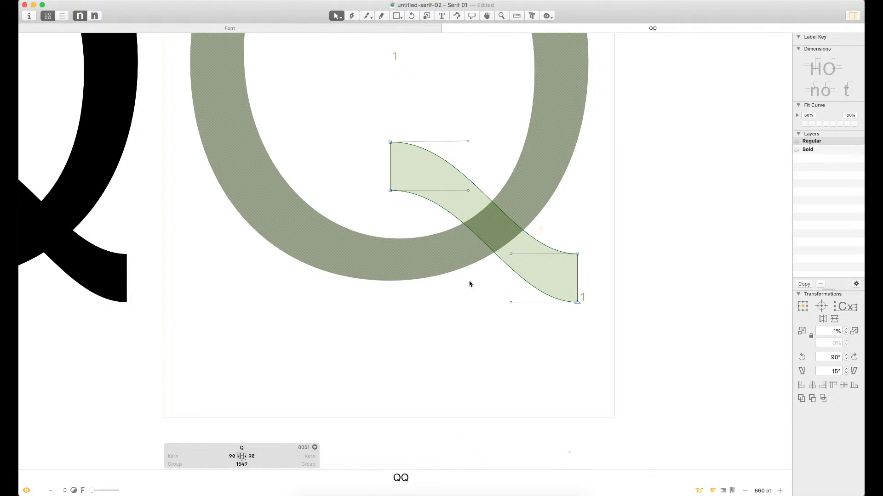
pyautogui.moveTo(480, 179); pyautogui.dragTo(449, 216)
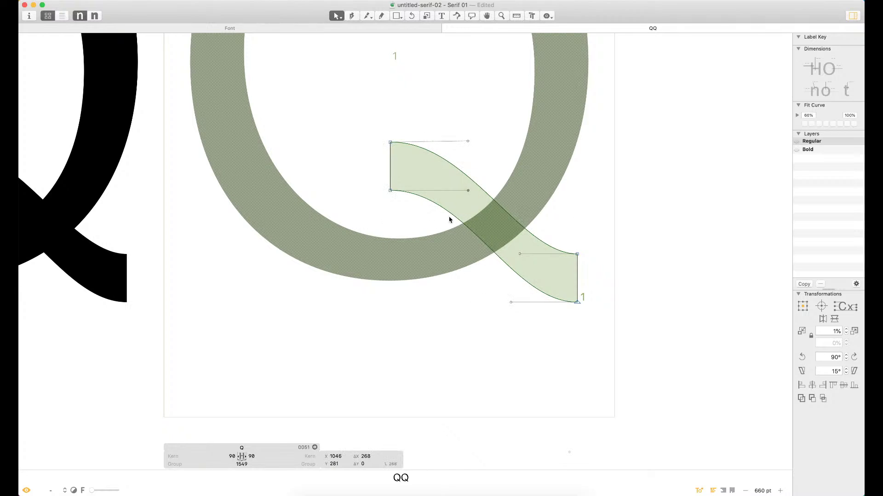
pyautogui.hotkey('shift', 'Left')
pyautogui.hotkey('shift', 'Left')
pyautogui.click(501, 169)
pyautogui.press('super+minus')
pyautogui.press('super+minus')
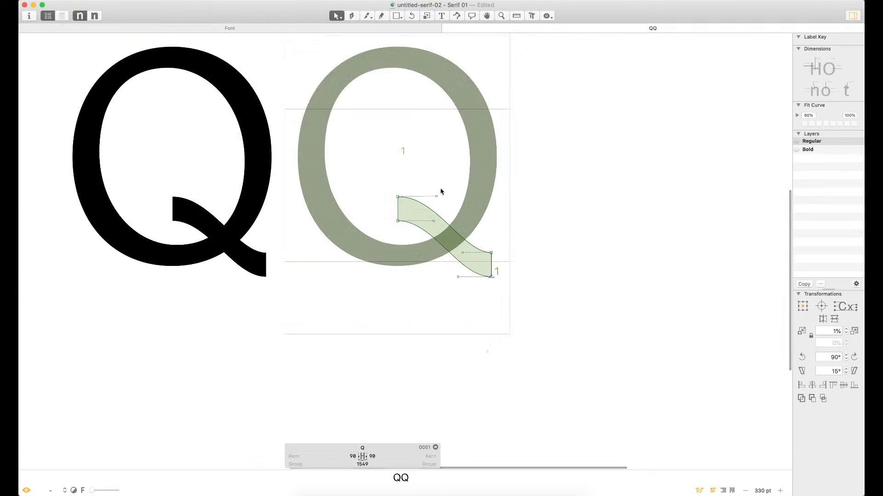
pyautogui.moveTo(414, 173); pyautogui.dragTo(457, 185)
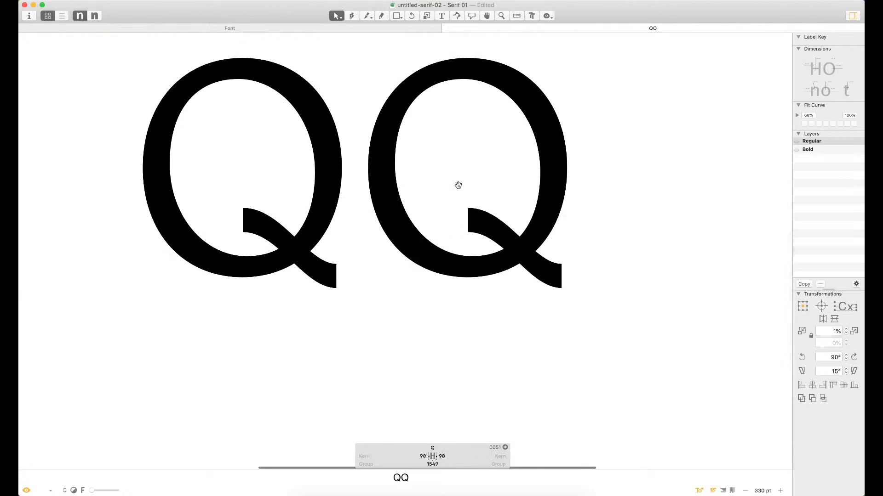
# Move the whole tail up and to the right so its centre sits at X 1119.5, Y 253.5
pyautogui.doubleClick(493, 222)
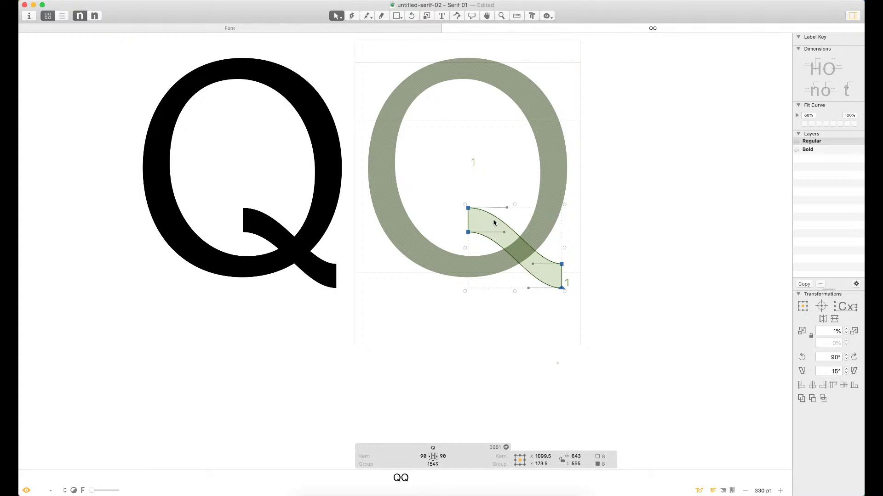
pyautogui.hotkey('shift', 'Right')
pyautogui.hotkey('shift', 'Left')
pyautogui.hotkey('shift', 'Down')
pyautogui.hotkey('shift', 'Up')
pyautogui.hotkey('shift', 'Up')
pyautogui.hotkey('shift', 'Up')
pyautogui.hotkey('shift', 'Up')
pyautogui.hotkey('shift', 'Up')
pyautogui.hotkey('shift', 'Up')
pyautogui.hotkey('shift', 'Up')
pyautogui.hotkey('shift', 'Up')
pyautogui.hotkey('shift', 'Up')
pyautogui.hotkey('shift', 'Up')
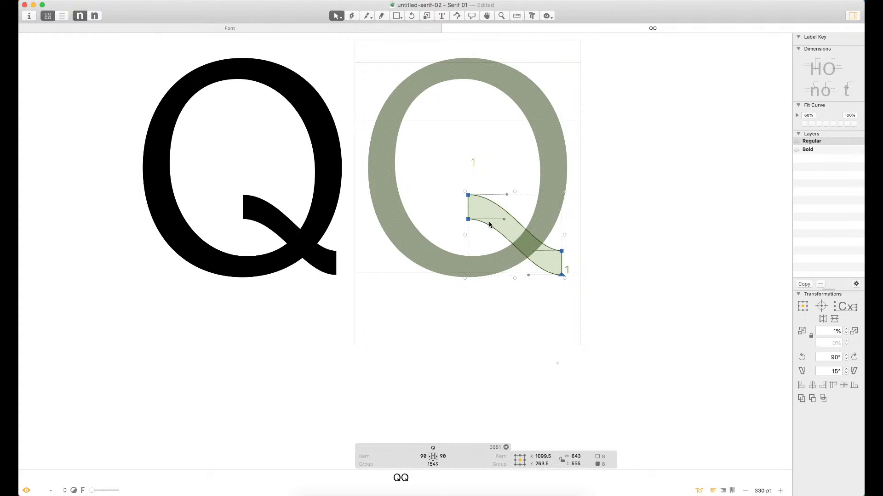
pyautogui.hotkey('shift', 'Right')
pyautogui.hotkey('shift', 'Right')
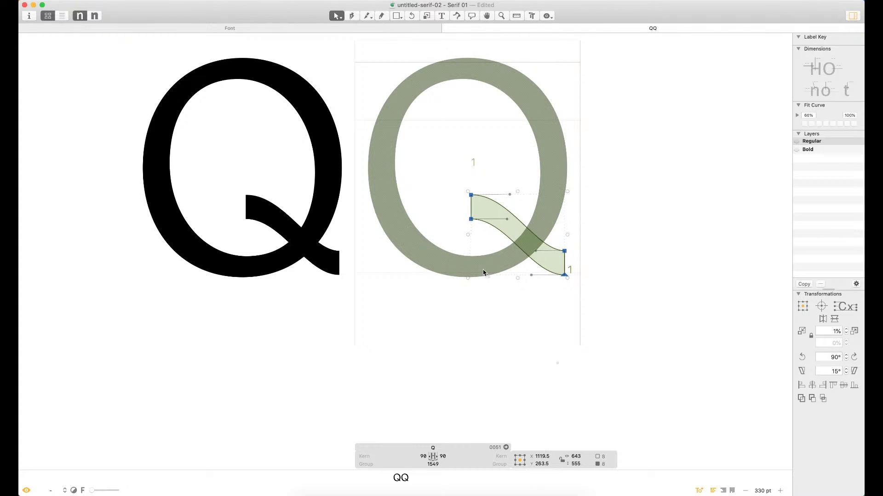
pyautogui.hotkey('shift', 'Down')
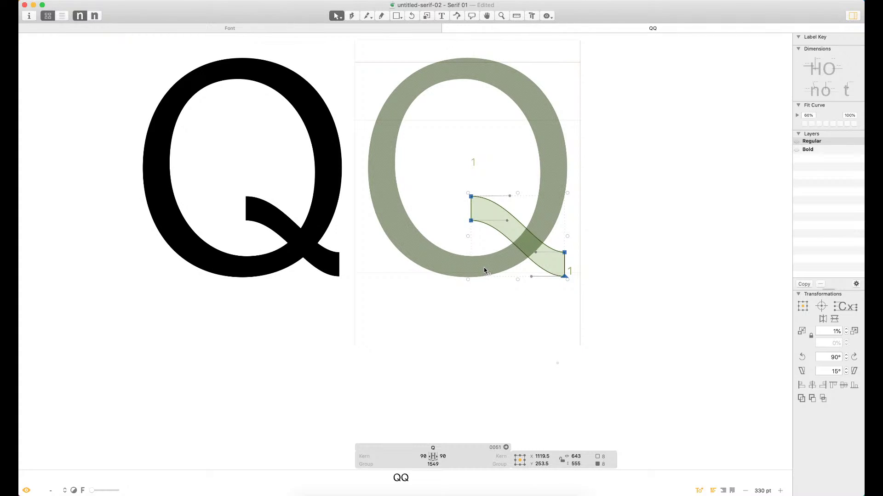
# Lower the tail to Y 249.5 so its bottom edge aligns with the bowl's overshoot
pyautogui.press('z')
pyautogui.moveTo(605, 171); pyautogui.dragTo(403, 292)
pyautogui.press('Down')
pyautogui.press('Down')
pyautogui.press('Down')
pyautogui.press('Down')
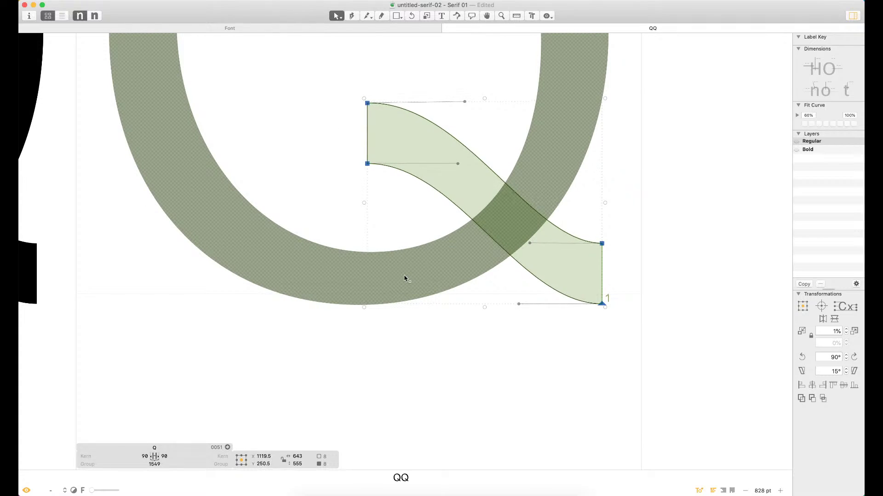
pyautogui.click(524, 390)
pyautogui.press('super+minus')
pyautogui.press('super+minus')
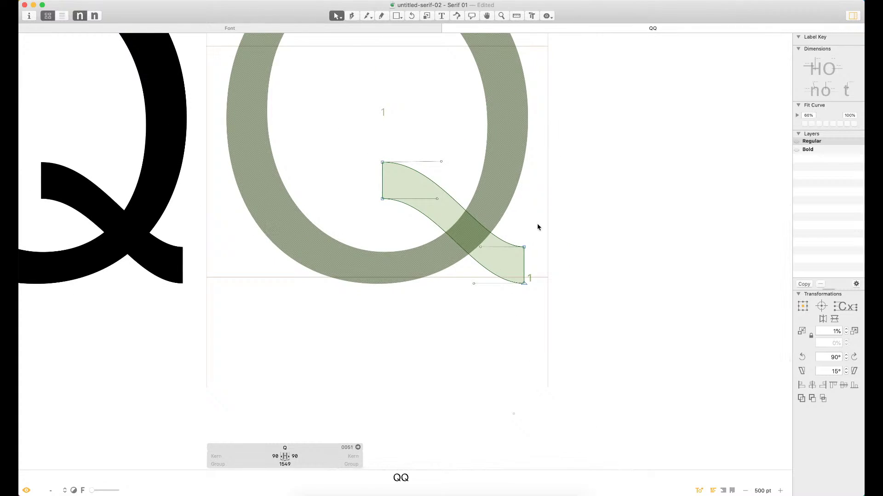
# Nudge the whole tail 5 units to the right
pyautogui.click(513, 246)
pyautogui.click(559, 233)
pyautogui.doubleClick(523, 267)
pyautogui.hotkey('shift', 'Right')
pyautogui.hotkey('shift', 'Left')
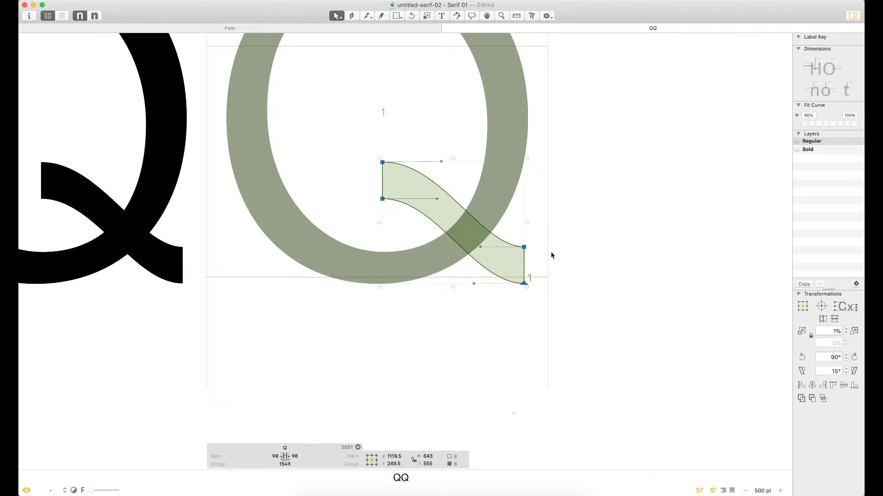
pyautogui.press('Right')
pyautogui.press('Right')
pyautogui.press('Right')
pyautogui.press('Right')
pyautogui.press('Right')
pyautogui.click(562, 249)
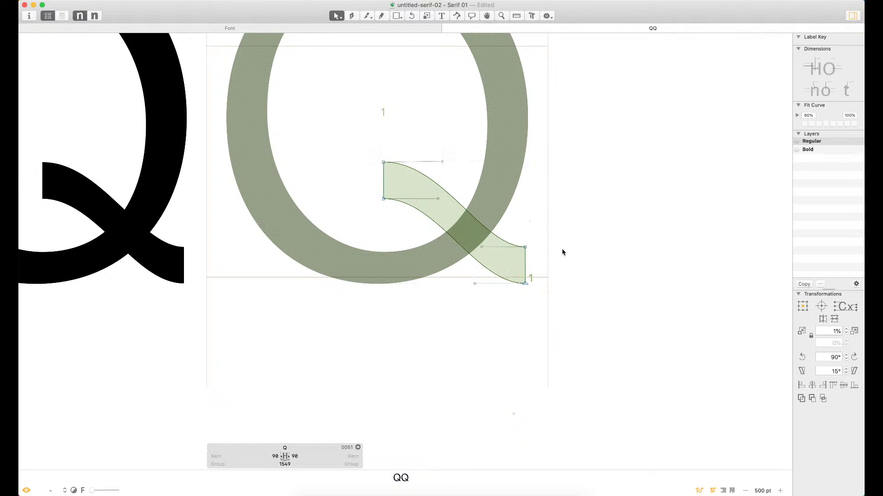
# Stretch the tail's inner end to the left so its two corners sit at X 763
pyautogui.press('super+minus')
pyautogui.press('super+minus')
pyautogui.moveTo(405, 201); pyautogui.dragTo(366, 242)
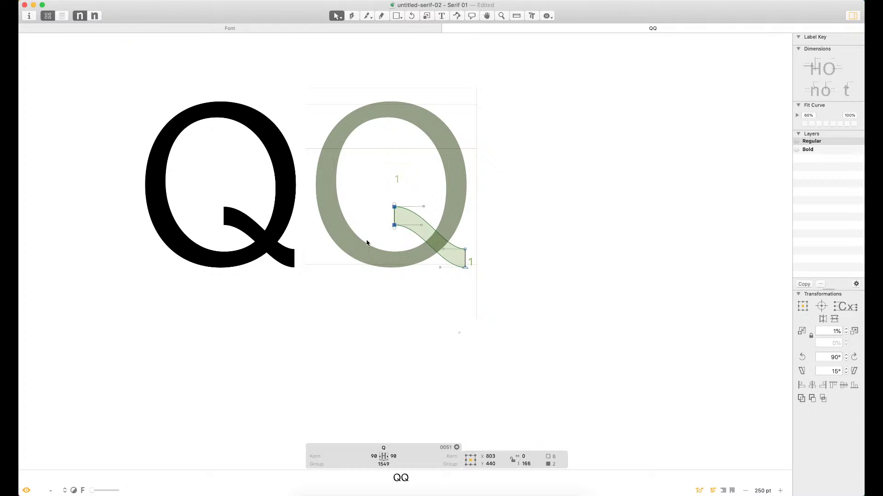
pyautogui.hotkey('shift', 'Left')
pyautogui.hotkey('shift', 'Left')
pyautogui.hotkey('shift', 'Left')
pyautogui.hotkey('shift', 'Left')
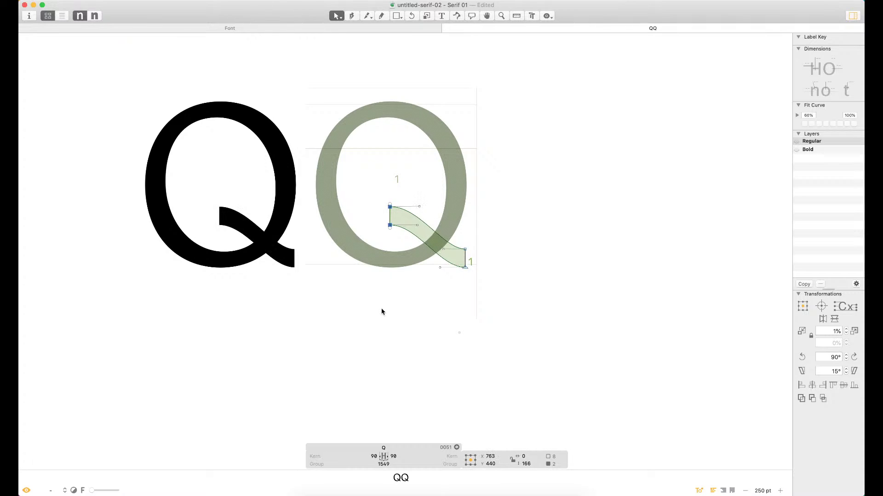
pyautogui.click(382, 312)
# Lower the whole tail by 20 units so it dips slightly below the bowl
pyautogui.doubleClick(449, 247)
pyautogui.hotkey('shift', 'Down')
pyautogui.hotkey('shift', 'Down')
pyautogui.click(505, 257)
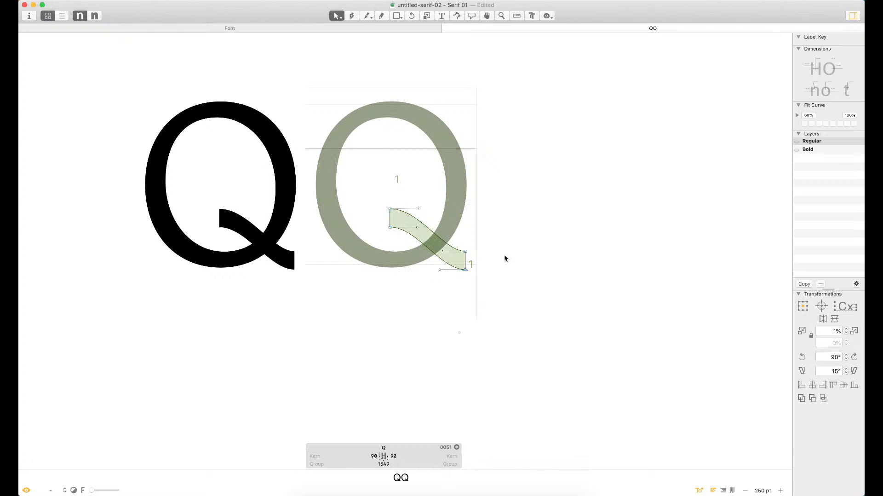
# Set both the left and right sidebearings of the Q to =O
pyautogui.press('super+minus')
pyautogui.click(407, 455)
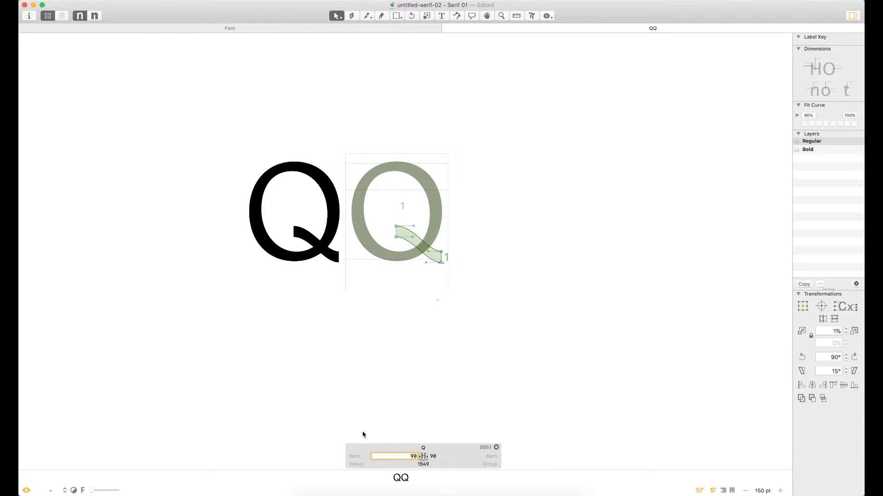
pyautogui.write('=O')
pyautogui.press('Tab')
pyautogui.write('=O')
pyautogui.press('Return')
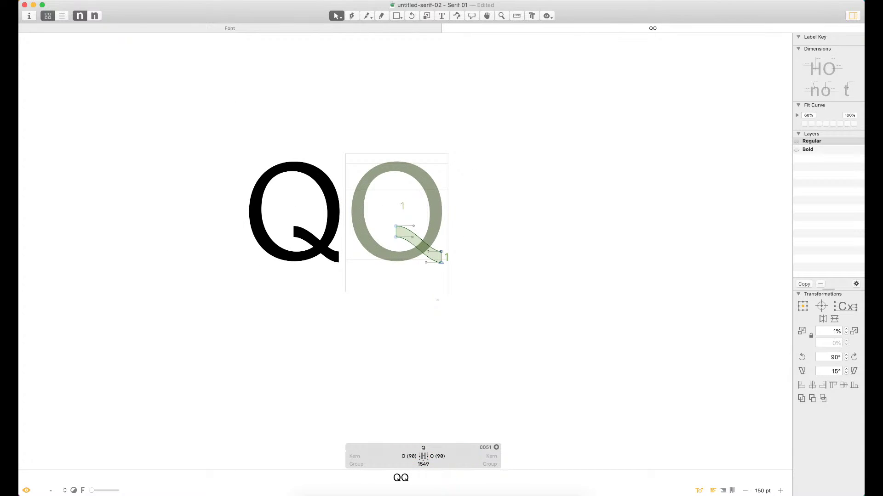
# Examine the second Q's tail and bowl up close with the editing outlines hidden
pyautogui.press('t')
pyautogui.click(494, 236)
pyautogui.press('Escape')
pyautogui.press('super+space')
pyautogui.moveTo(494, 158); pyautogui.dragTo(327, 325)
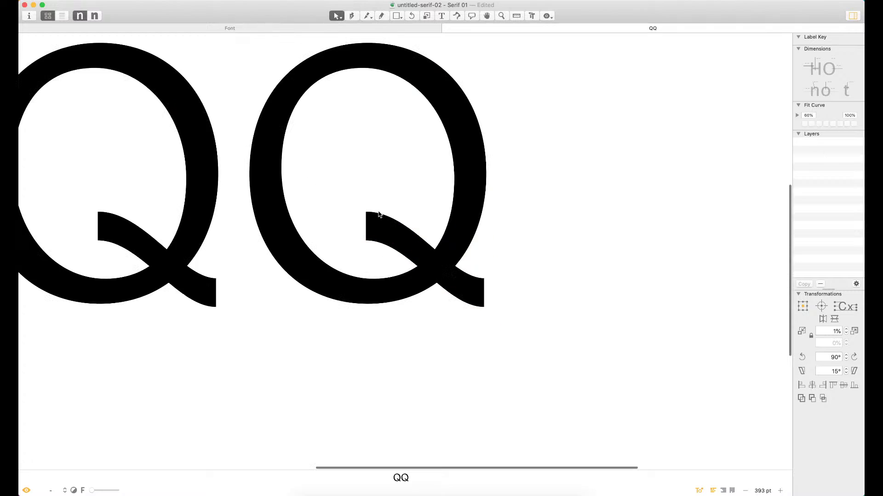
# Open the second Q for editing and select the upper corner nodes at the tail's inner and outer ends
pyautogui.doubleClick(385, 216)
pyautogui.click(366, 211)
pyautogui.keyDown('shift'); pyautogui.click(484, 276); pyautogui.keyUp('shift')
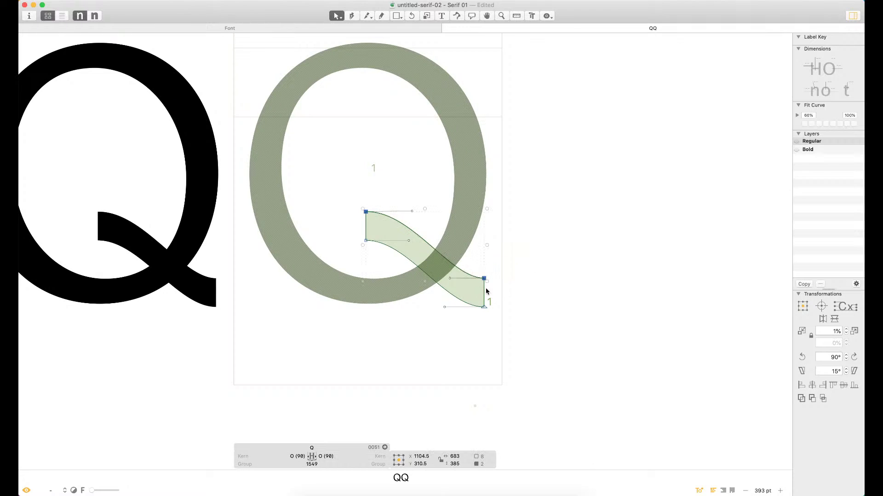
# Review the pair of Q glyphs at text size and enlarged, and close their edit view
pyautogui.click(521, 294)
pyautogui.press('super+minus')
pyautogui.press('super+minus')
pyautogui.press('super+minus')
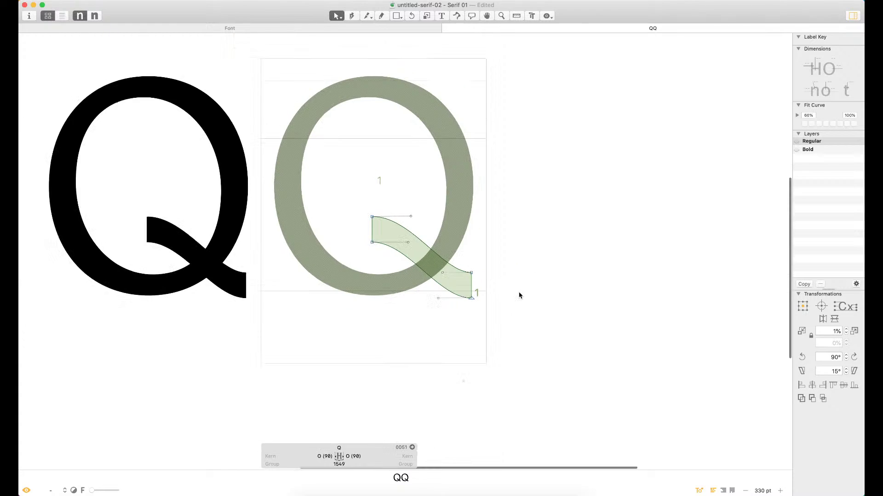
pyautogui.press('t')
pyautogui.press('Escape')
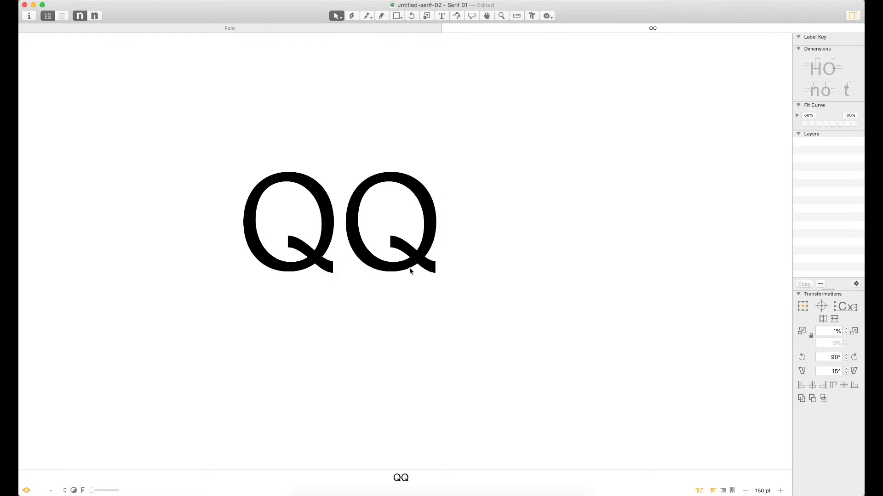
pyautogui.press('z')
pyautogui.moveTo(485, 185); pyautogui.dragTo(328, 329)
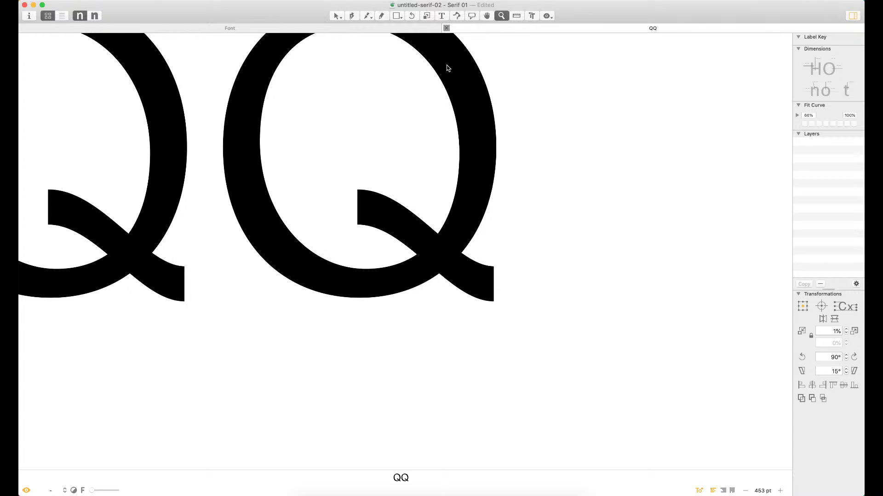
pyautogui.click(446, 28)
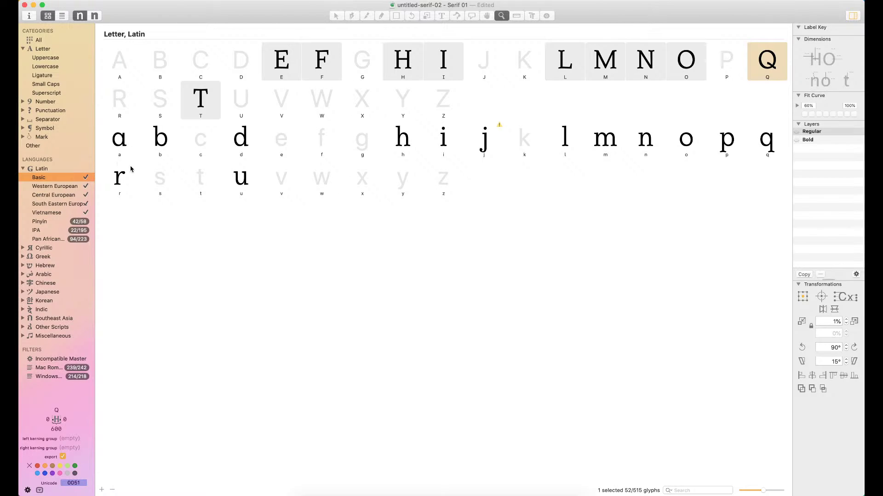
# Enlarge the glyph previews in the font overview and open the empty lowercase c for editing
pyautogui.press('super+plus')
pyautogui.press('super+plus')
pyautogui.press('super+plus')
pyautogui.press('super+plus')
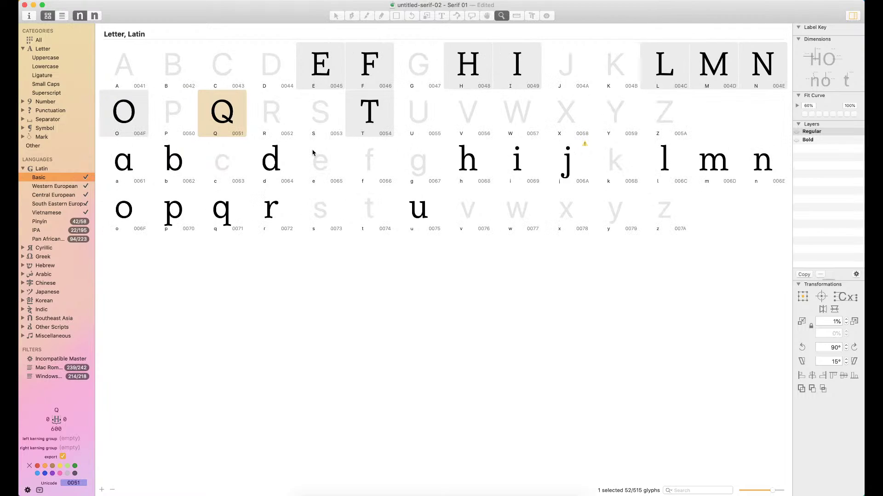
pyautogui.press('super+minus')
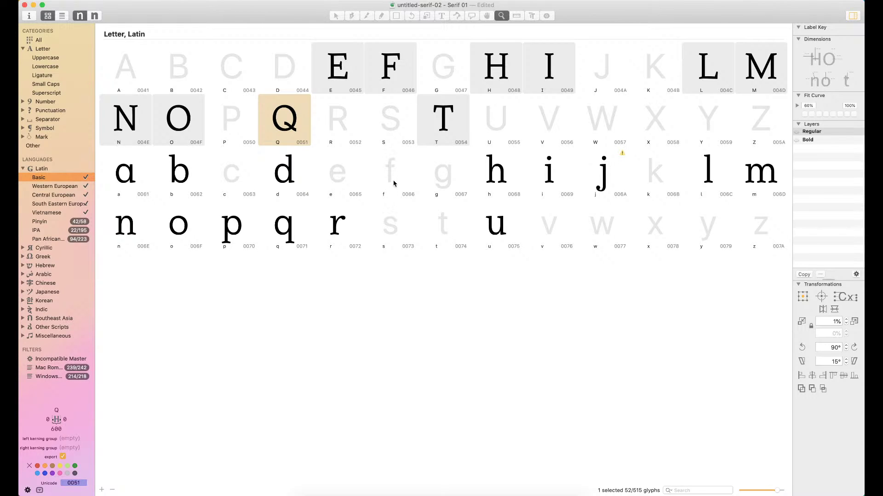
pyautogui.click(234, 183)
pyautogui.doubleClick(234, 183)
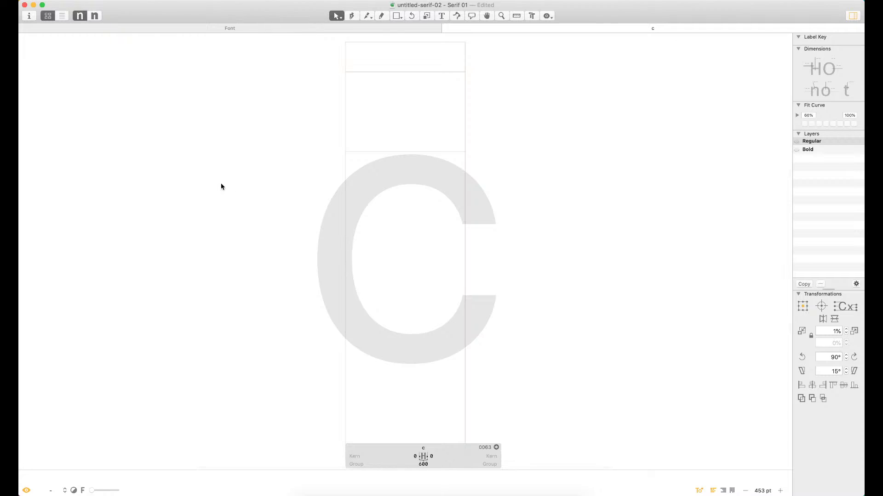
# Insert a lowercase o before the c and copy both of its outlines into the c glyph
pyautogui.write('t')
pyautogui.write('o')
pyautogui.press('Escape')
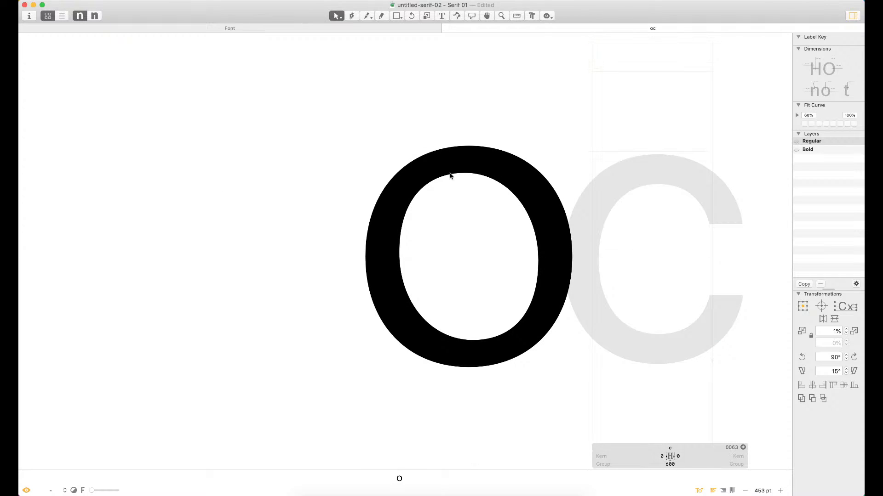
pyautogui.doubleClick(499, 171)
pyautogui.press('super+a')
pyautogui.press('super+c')
pyautogui.doubleClick(646, 186)
pyautogui.press('super+v')
pyautogui.press('space')
pyautogui.moveTo(653, 221); pyautogui.dragTo(391, 214)
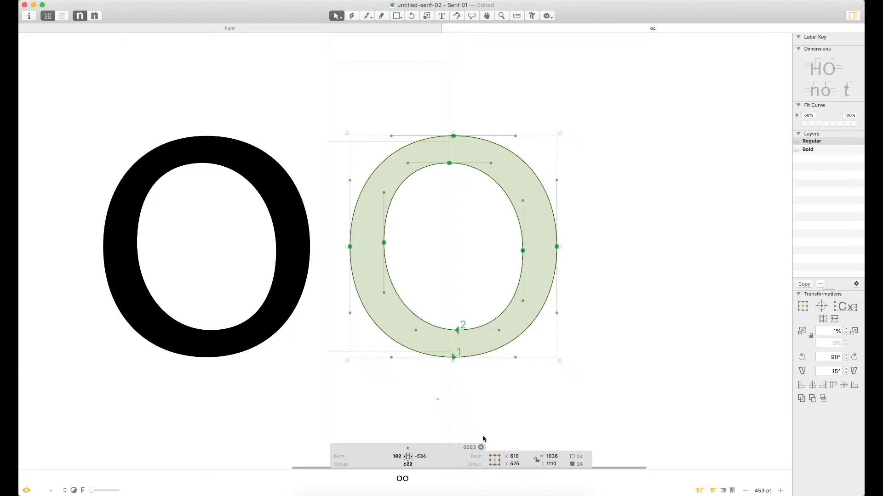
# Link the left and right sidebearings of the c glyph to those of o
pyautogui.click(394, 457)
pyautogui.write('o')
pyautogui.press('Tab')
pyautogui.write('o')
pyautogui.press('Return')
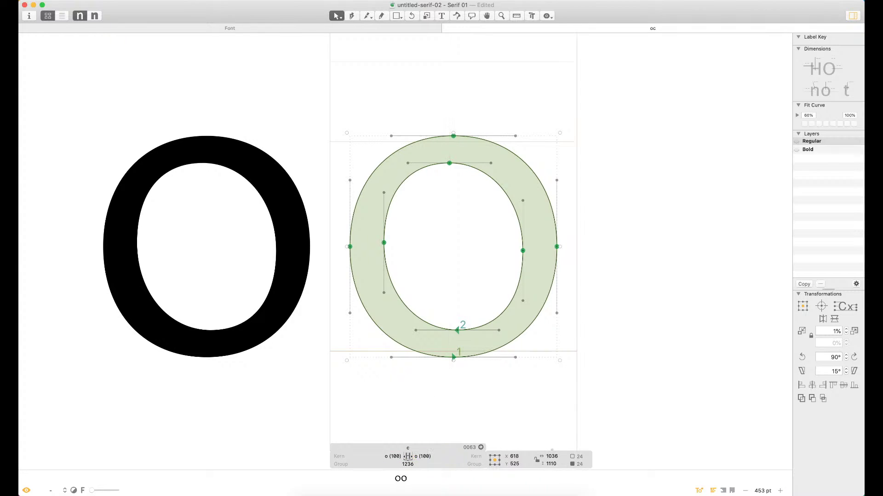
# Return to the font overview and open the lowercase c by itself in a new edit view
pyautogui.click(386, 31)
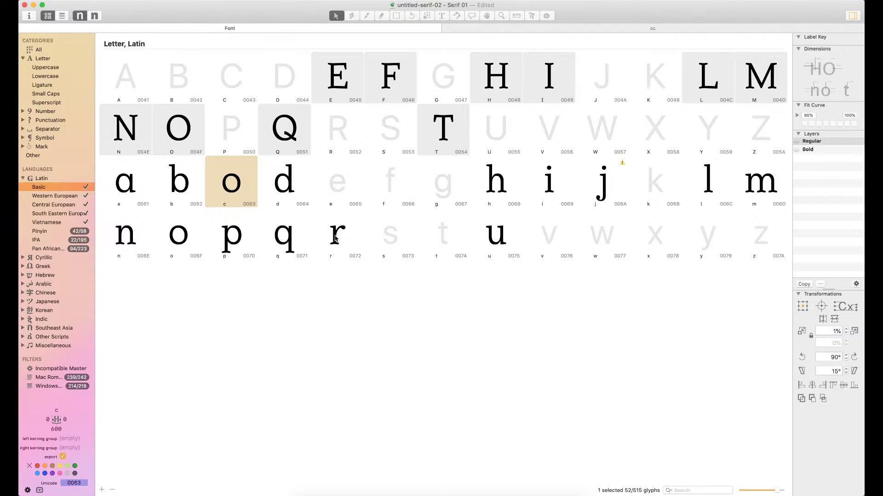
pyautogui.doubleClick(232, 191)
pyautogui.press('super+equal')
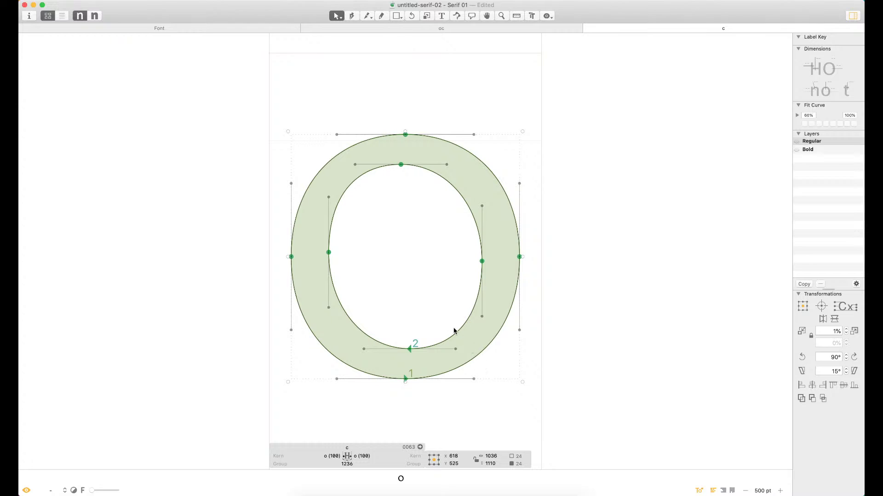
# Draw a square about 594 units wide to the right of the round outline in the c glyph
pyautogui.click(364, 17)
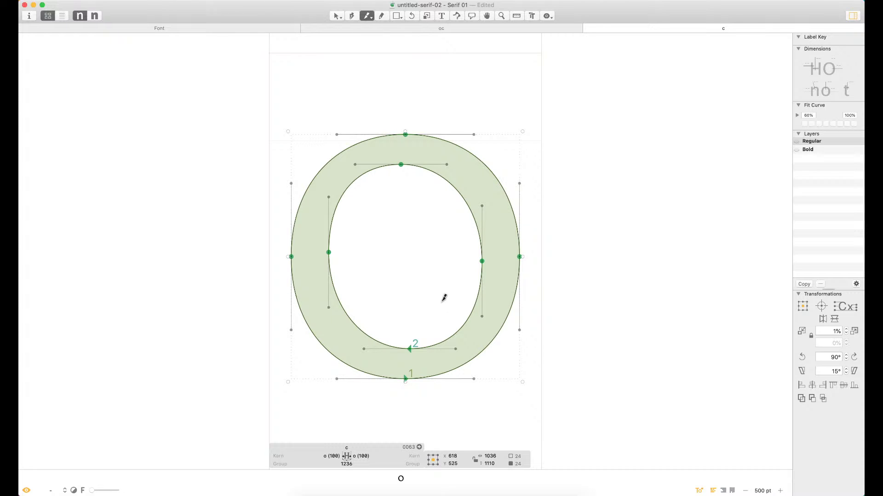
pyautogui.moveTo(441, 302)
pyautogui.mouseDown()
pyautogui.moveTo(513, 368)
pyautogui.moveTo(512, 398)
pyautogui.moveTo(434, 323)
pyautogui.moveTo(440, 301)
pyautogui.mouseUp()
pyautogui.click(398, 17)
pyautogui.click(399, 19)
pyautogui.click(416, 29)
pyautogui.moveTo(533, 157); pyautogui.dragTo(665, 288)
pyautogui.press('v')
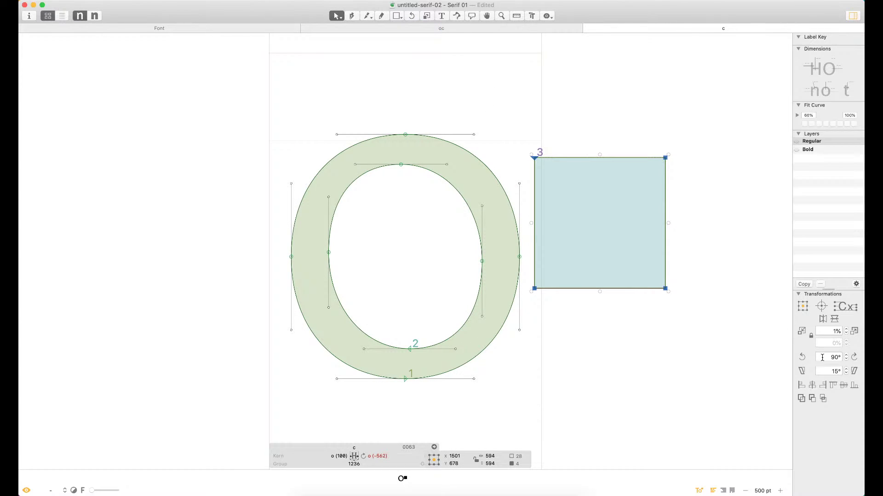
# Rotate the square 45° clockwise and move it over the right side of the round outline
pyautogui.click(823, 358)
pyautogui.write('45')
pyautogui.press('Return')
pyautogui.click(854, 358)
pyautogui.moveTo(634, 161); pyautogui.dragTo(560, 232)
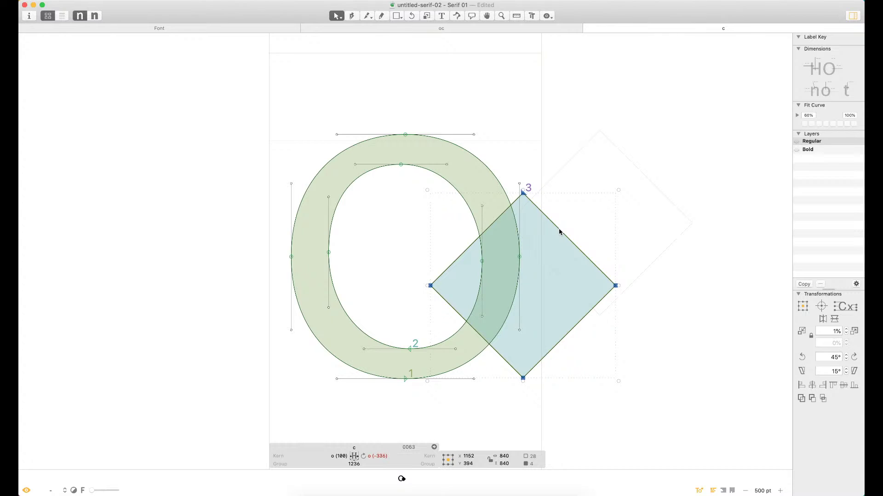
# Nudge the diamond down 30 units to set where its lower-left edge crosses the bowl
pyautogui.press('super+space')
pyautogui.moveTo(524, 283); pyautogui.dragTo(406, 408)
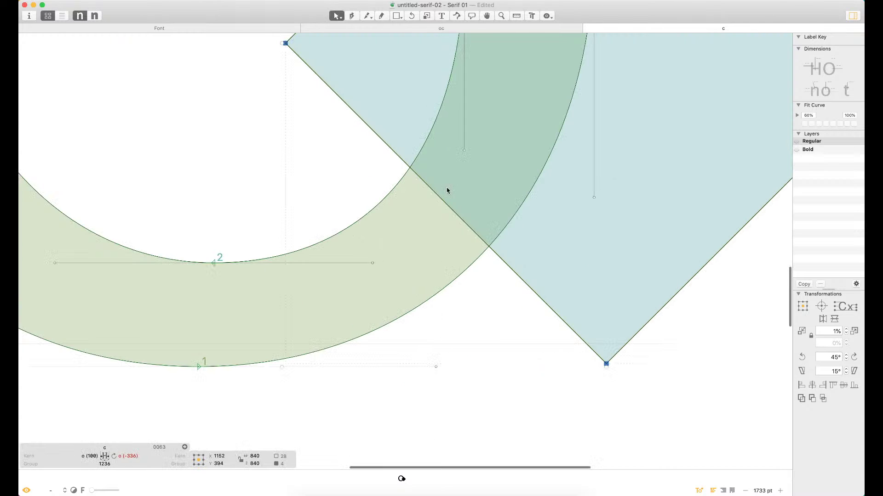
pyautogui.hotkey('shift', 'Up')
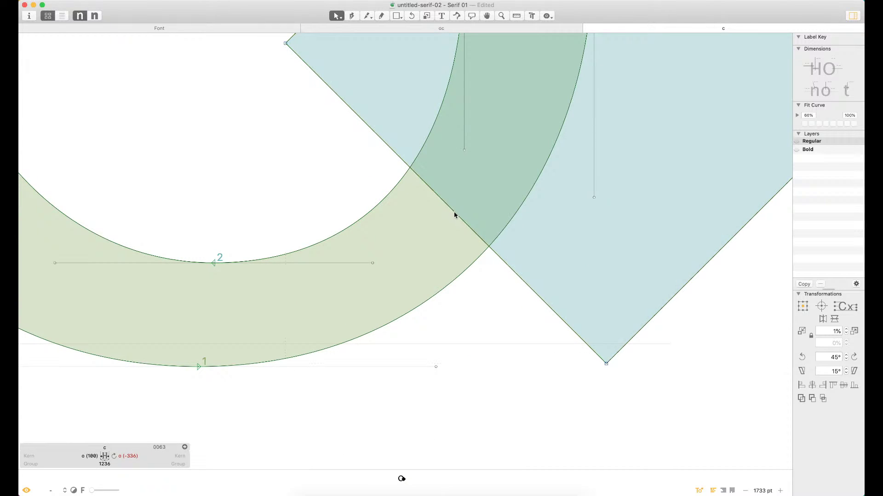
pyautogui.hotkey('shift', 'Down')
pyautogui.hotkey('shift', 'Down')
pyautogui.hotkey('shift', 'Down')
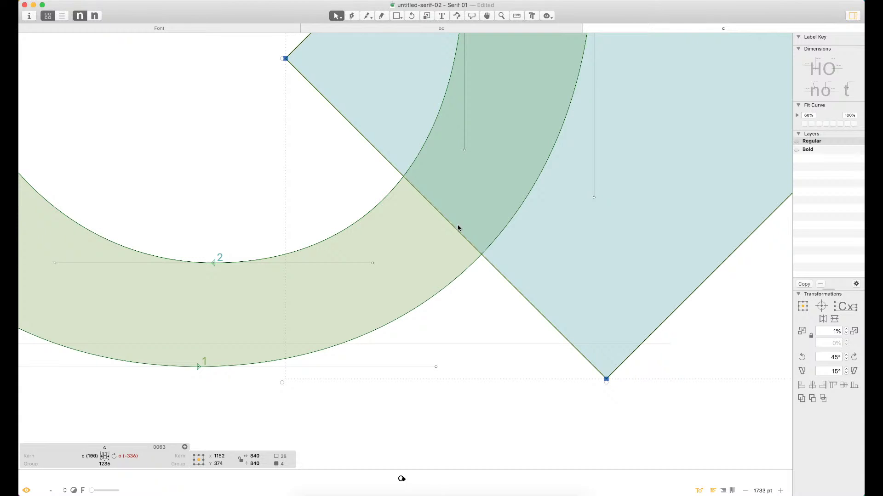
pyautogui.hotkey('shift', 'Down')
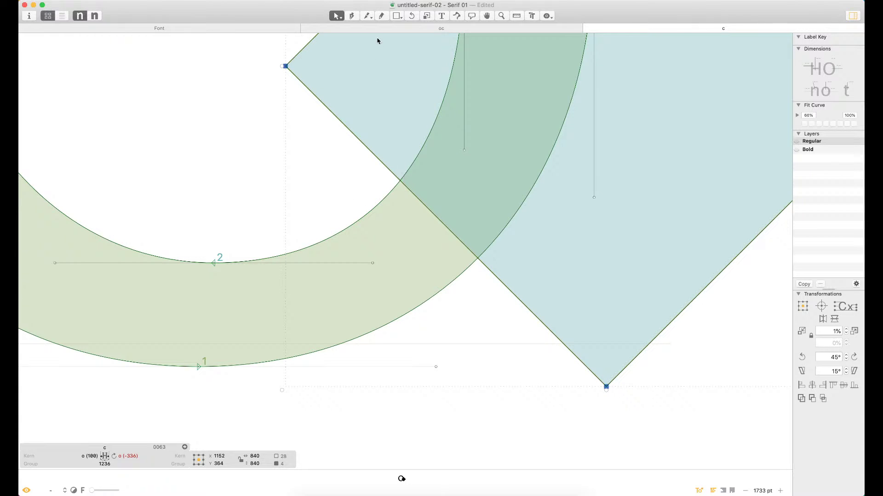
# Cut the round stroke along the diamond's lower-left edge, and cut it again diagonally at the upper right
pyautogui.click(371, 17)
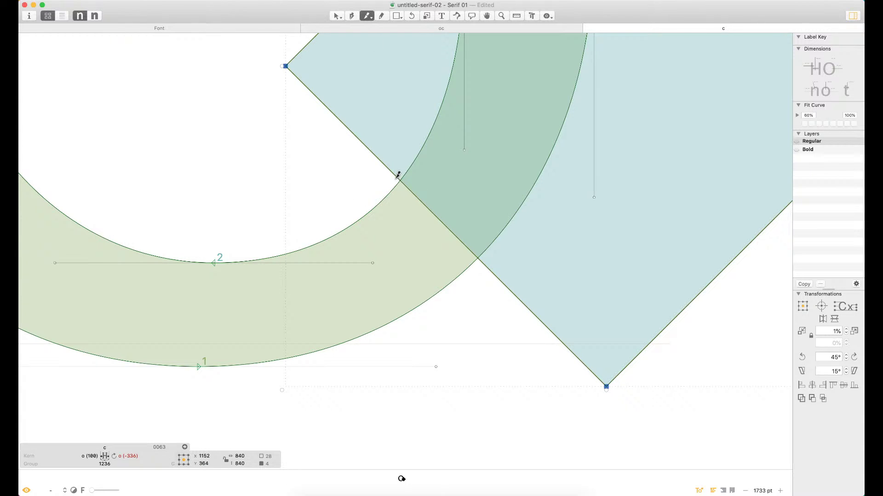
pyautogui.click(398, 183)
pyautogui.click(476, 261)
pyautogui.press('super+minus')
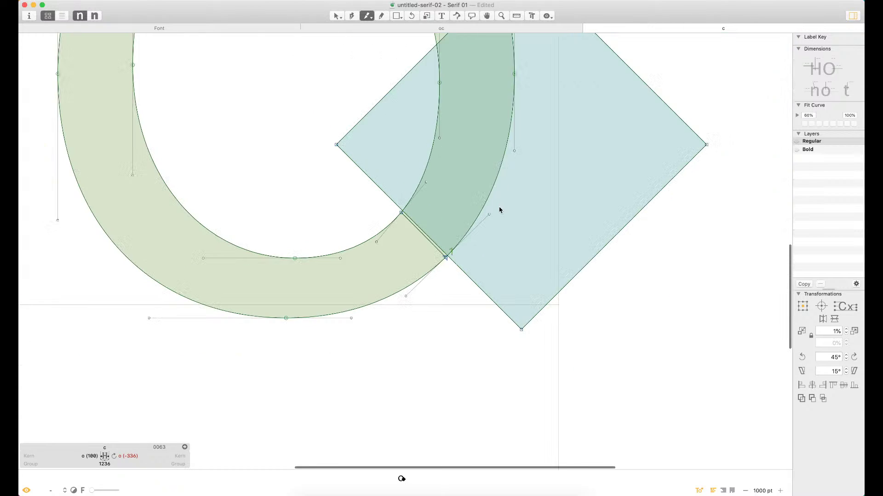
pyautogui.scroll(5, 422, 132)
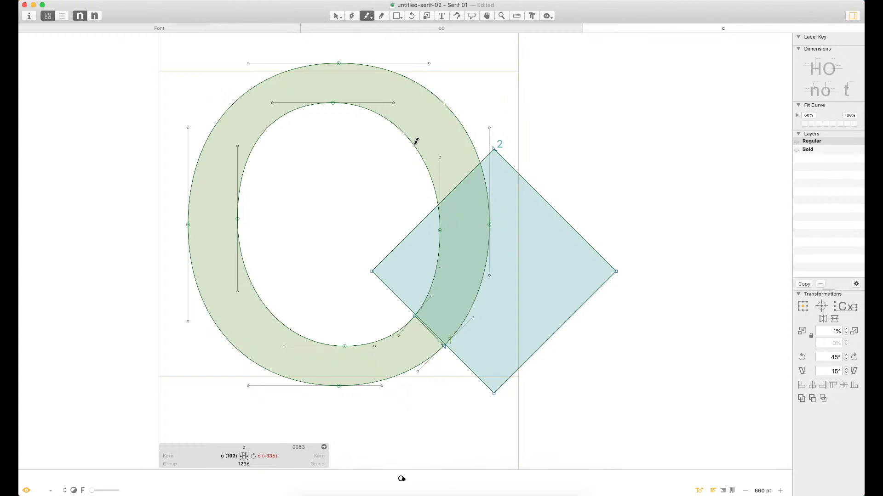
pyautogui.moveTo(405, 142); pyautogui.dragTo(457, 99)
# Delete the guide diamond and the cut-off right segment of the round outline to leave an open c
pyautogui.press('v')
pyautogui.doubleClick(517, 173)
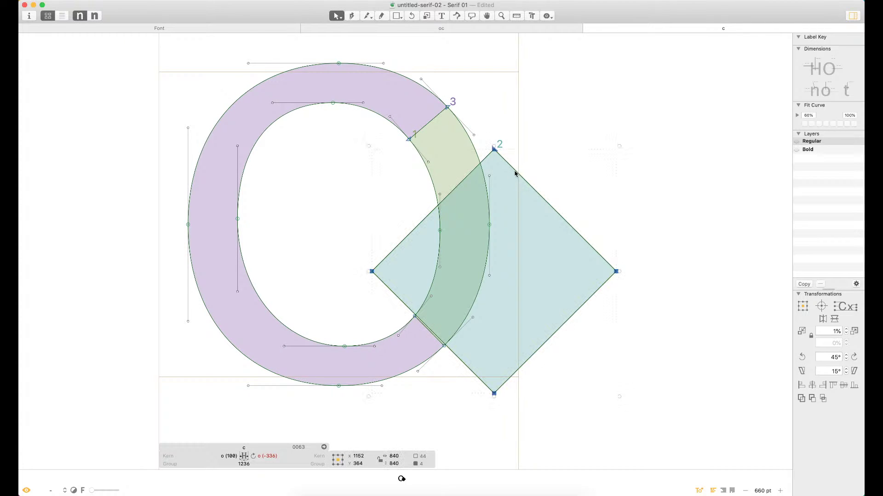
pyautogui.press('Delete')
pyautogui.click(480, 168)
pyautogui.press('Delete')
pyautogui.press('super+minus')
pyautogui.press('super+minus')
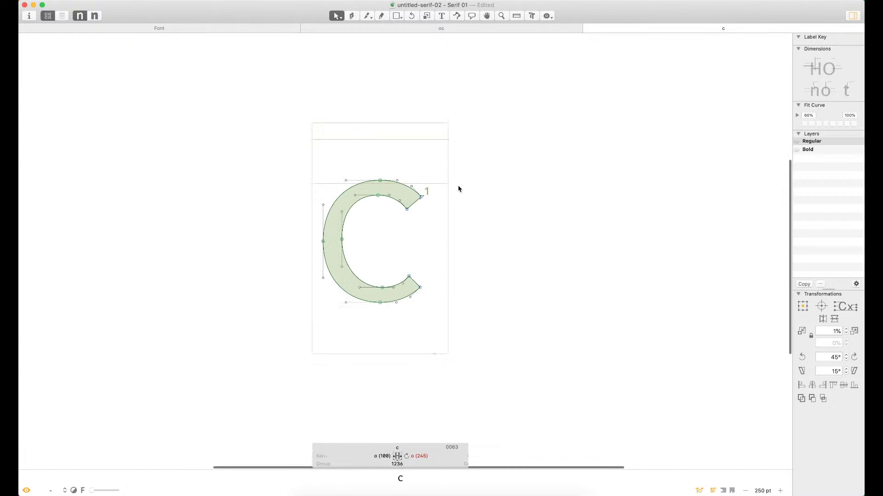
# Place an n before the c and copy the n's upper-left serif into the c glyph
pyautogui.press('r')
pyautogui.press('t')
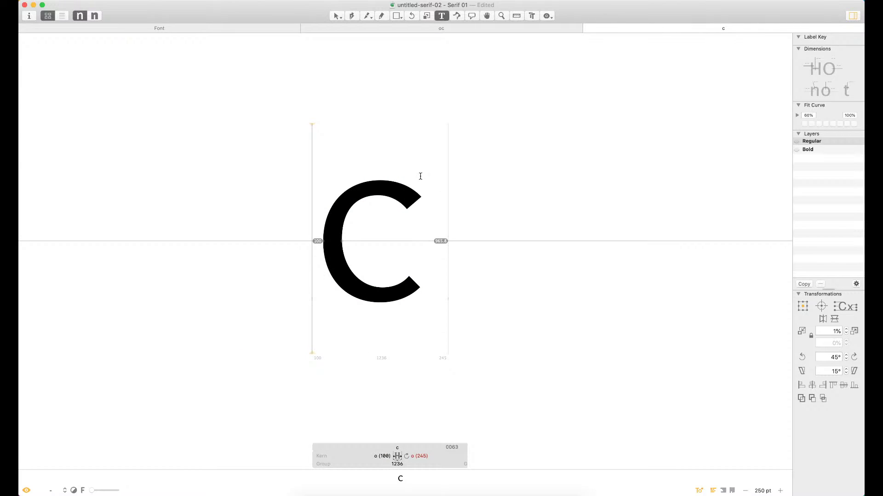
pyautogui.write('n')
pyautogui.press('Escape')
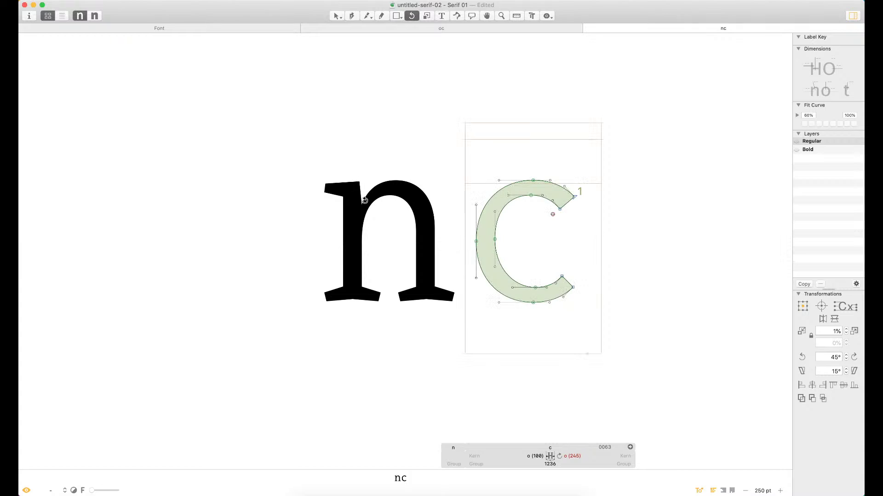
pyautogui.press('v')
pyautogui.doubleClick(331, 194)
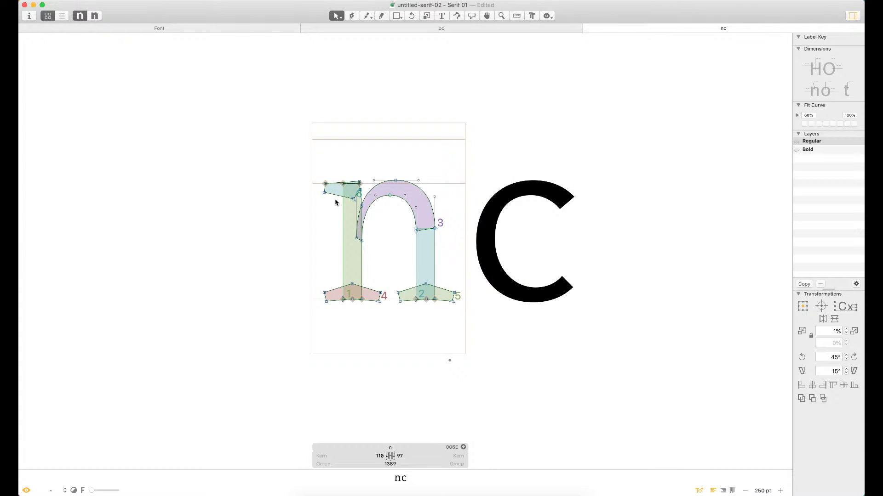
pyautogui.click(335, 199)
pyautogui.doubleClick(485, 222)
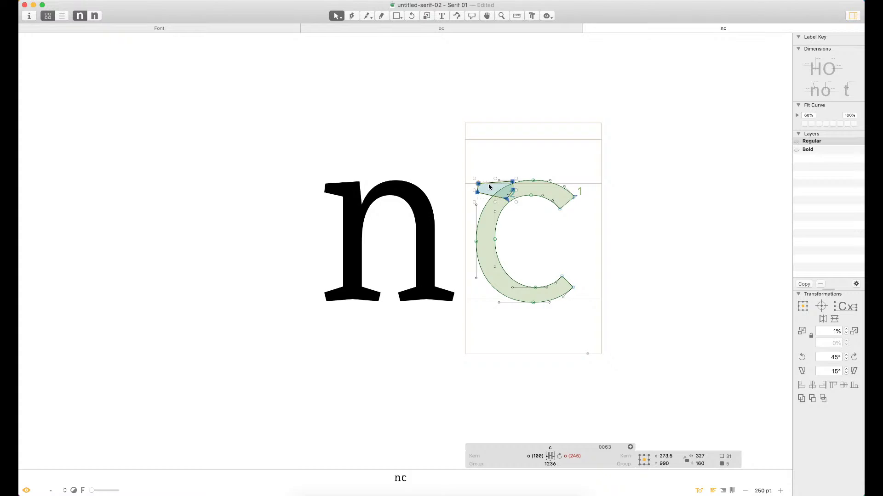
# Flip the pasted serif horizontally and rotate it 90° clockwise, placing it over the c's upper terminal
pyautogui.press('z')
pyautogui.moveTo(623, 142); pyautogui.dragTo(405, 355)
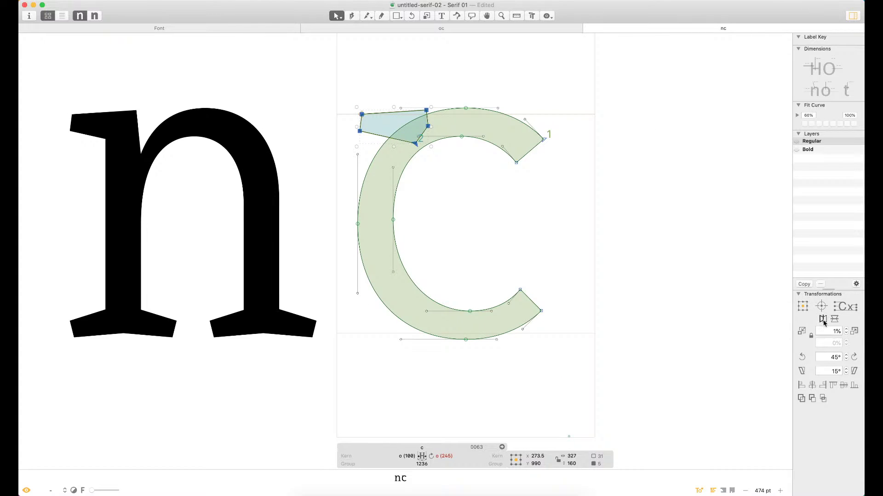
pyautogui.click(824, 321)
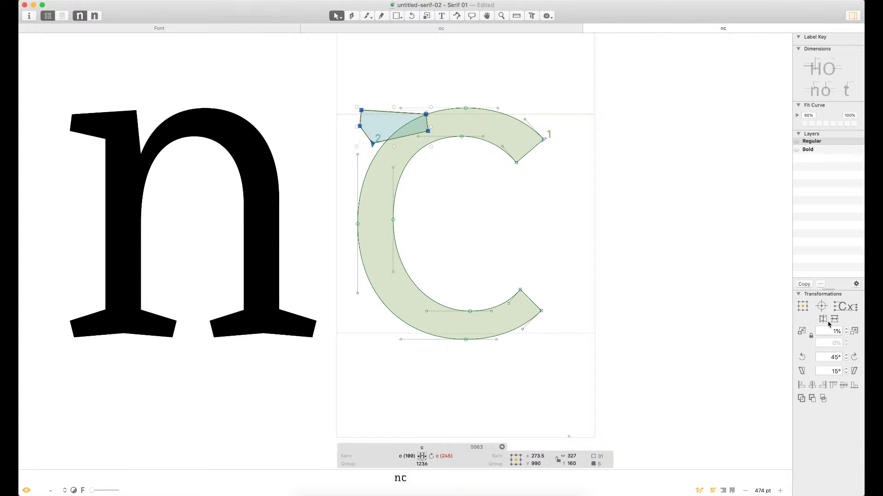
pyautogui.click(853, 357)
pyautogui.click(854, 357)
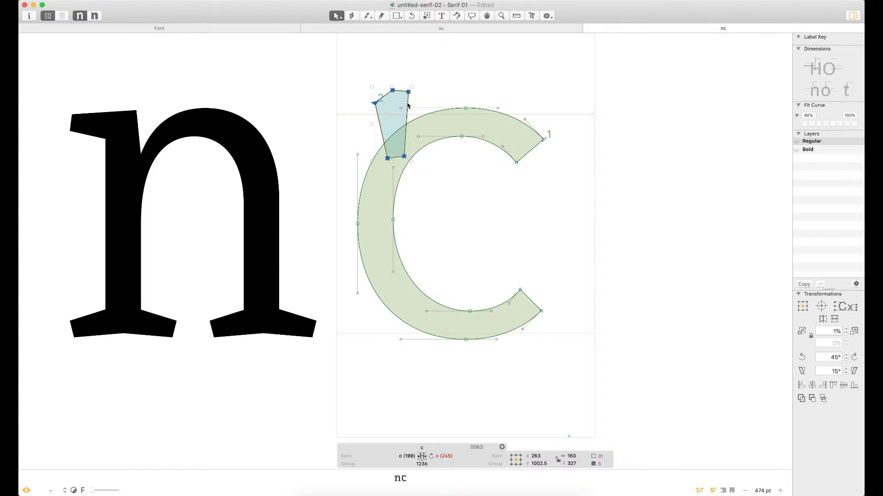
pyautogui.moveTo(409, 106); pyautogui.dragTo(543, 145)
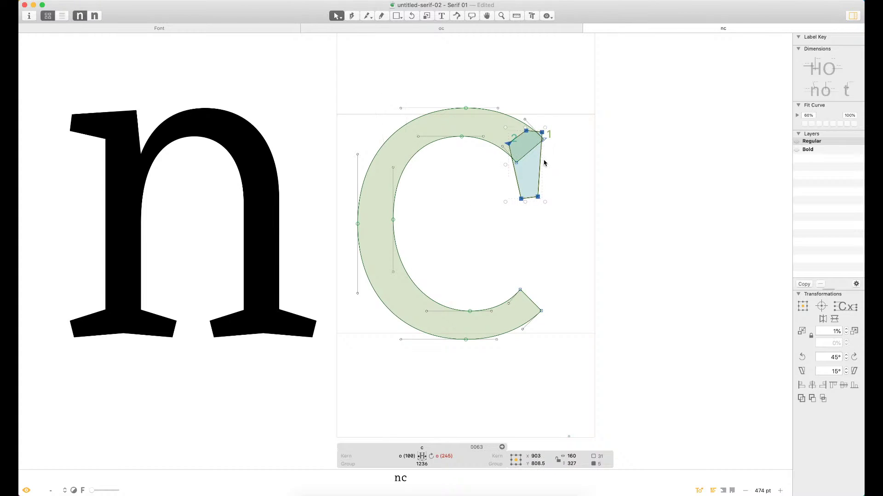
# Add a second c after the first and frame both closely to compare the serif on the upper terminal
pyautogui.write('tc')
pyautogui.press('Escape')
pyautogui.press('space')
pyautogui.moveTo(610, 161); pyautogui.dragTo(439, 162)
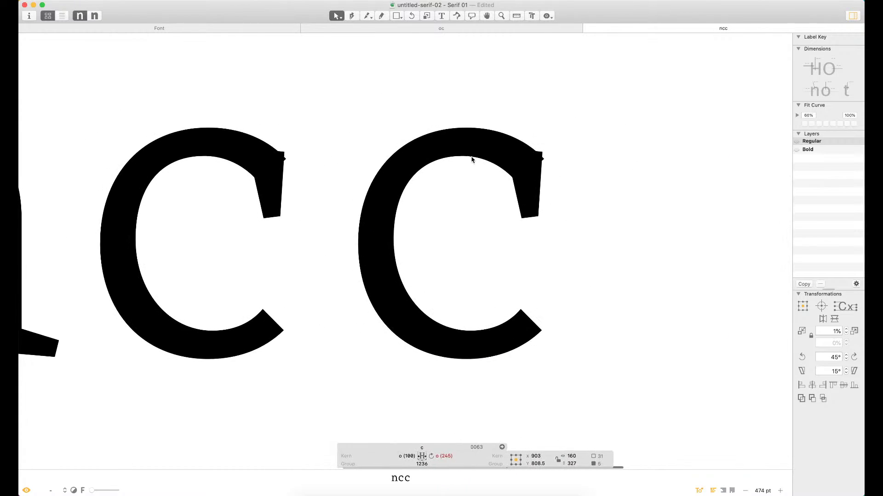
pyautogui.scroll(1, 495, 162)
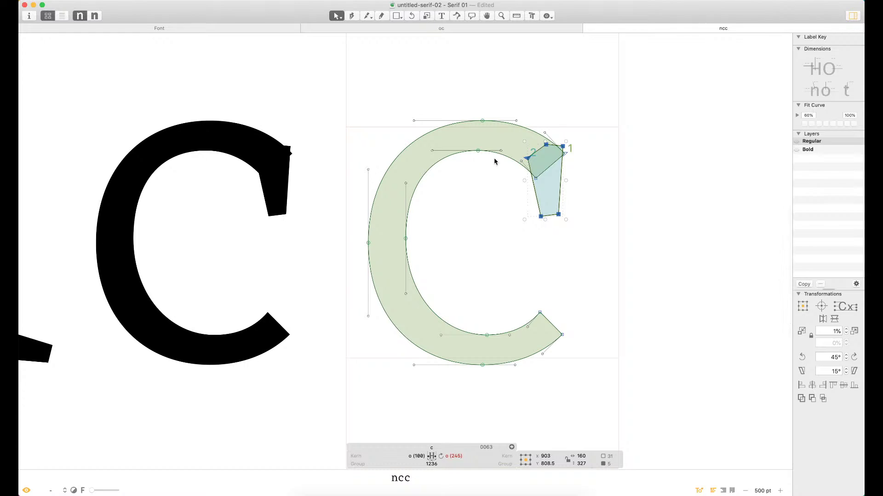
pyautogui.scroll(4, 495, 161)
pyautogui.press('space')
pyautogui.moveTo(461, 132); pyautogui.dragTo(539, 130)
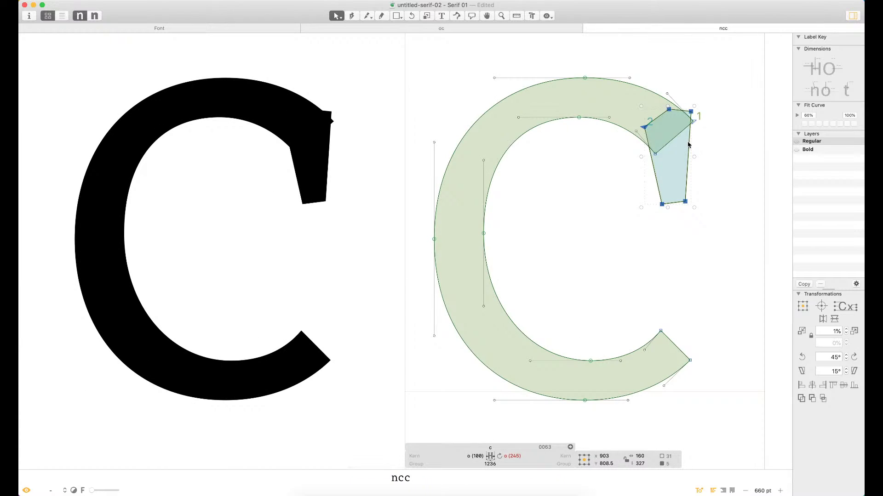
# Move the serif on the c's upper terminal 20 units left and 20 units up
pyautogui.hotkey('shift', 'Left')
pyautogui.hotkey('shift', 'Left')
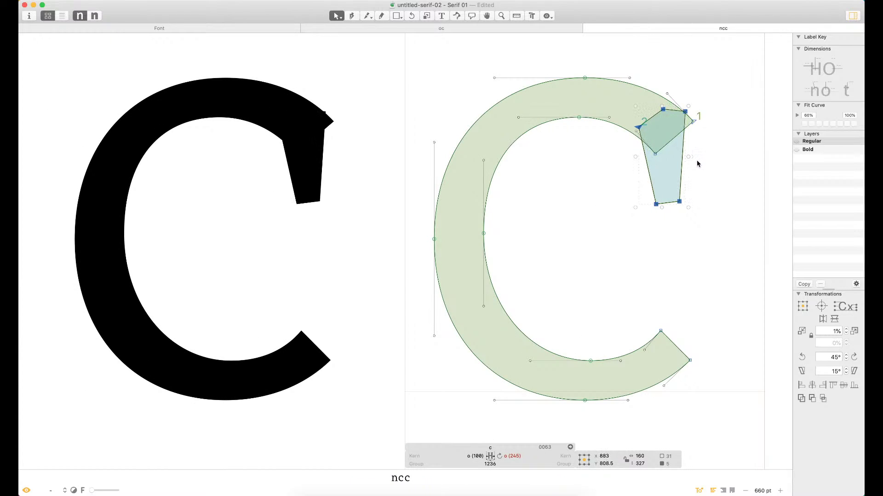
pyautogui.hotkey('shift', 'Up')
pyautogui.hotkey('shift', 'Up')
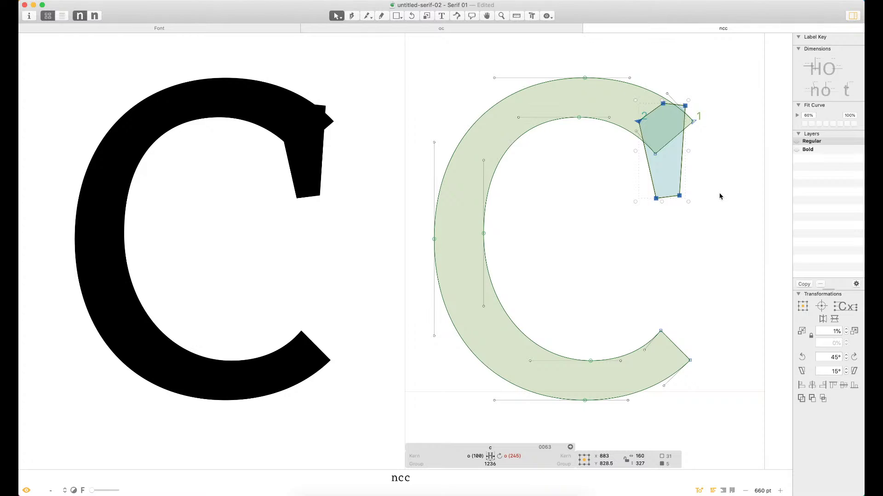
pyautogui.click(720, 195)
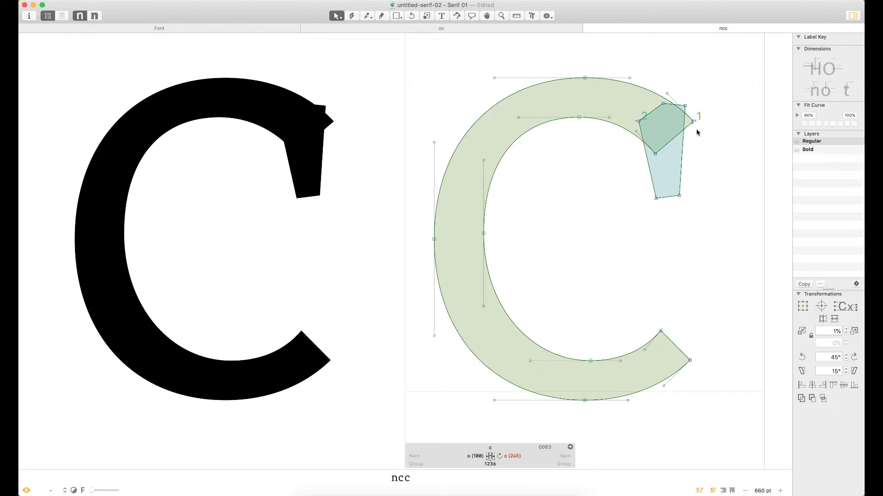
pyautogui.click(683, 173)
pyautogui.click(665, 252)
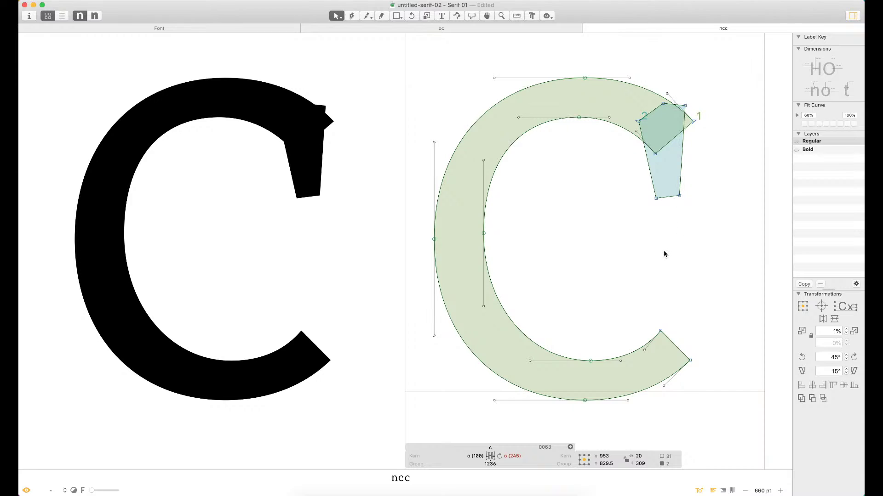
# Shift the serif on the c's upper terminal 30 units to the right, to X 913
pyautogui.press('super+minus')
pyautogui.press('super+minus')
pyautogui.press('super+minus')
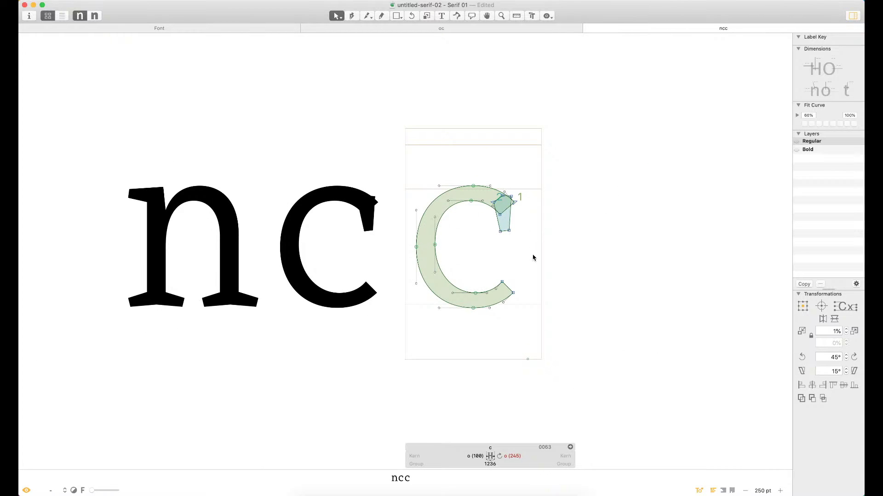
pyautogui.doubleClick(513, 224)
pyautogui.hotkey('shift', 'Right')
pyautogui.hotkey('shift', 'Right')
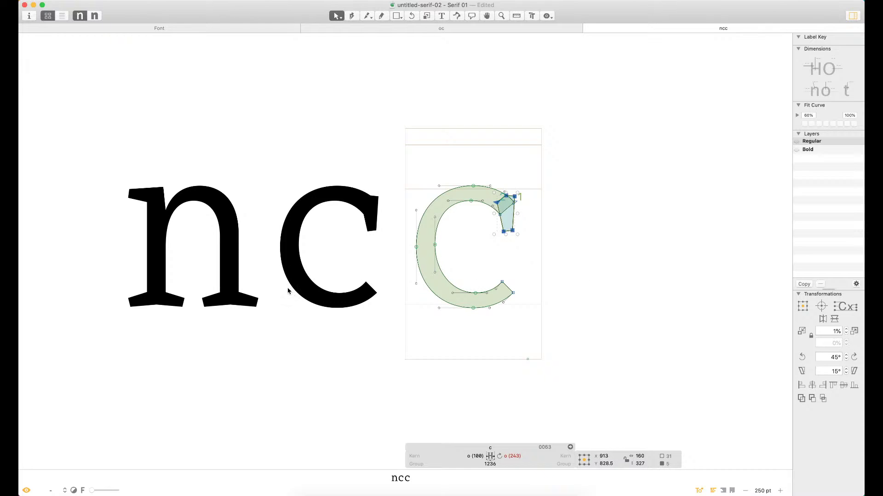
# Add an o after the second c and frame the letters to compare their shapes
pyautogui.press('t')
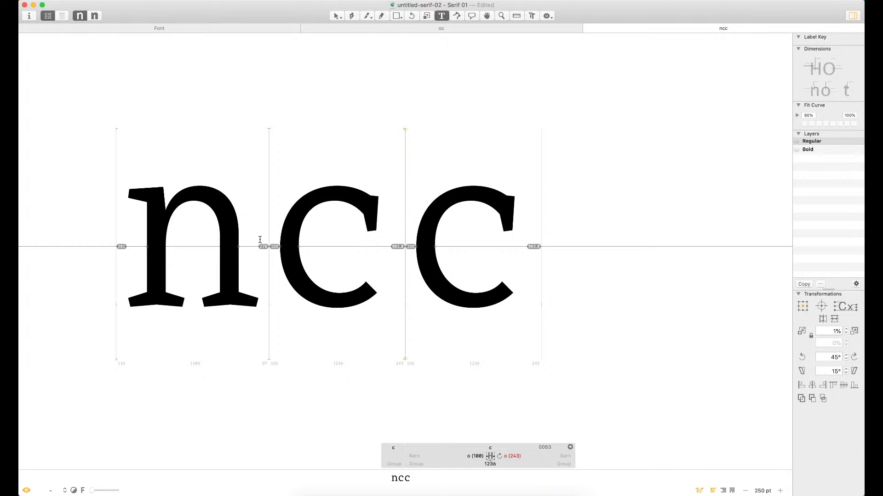
pyautogui.press('Right')
pyautogui.write('o')
pyautogui.press('Escape')
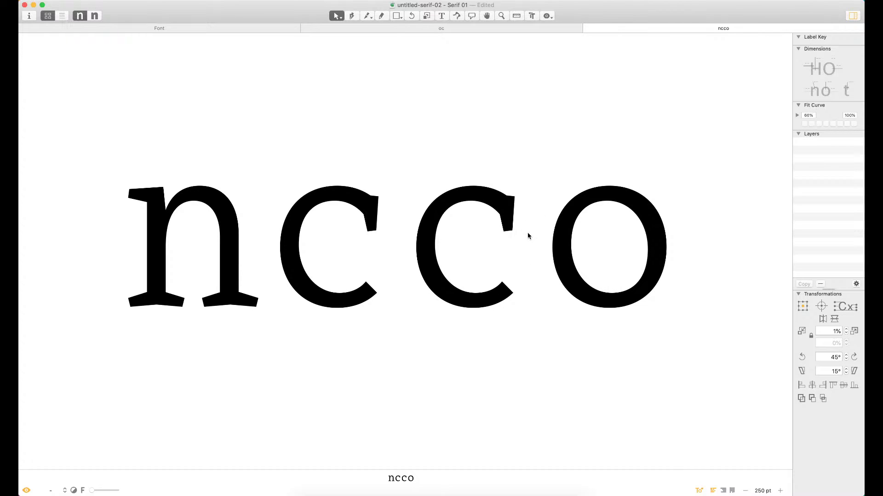
pyautogui.press('z')
pyautogui.moveTo(716, 131); pyautogui.dragTo(148, 371)
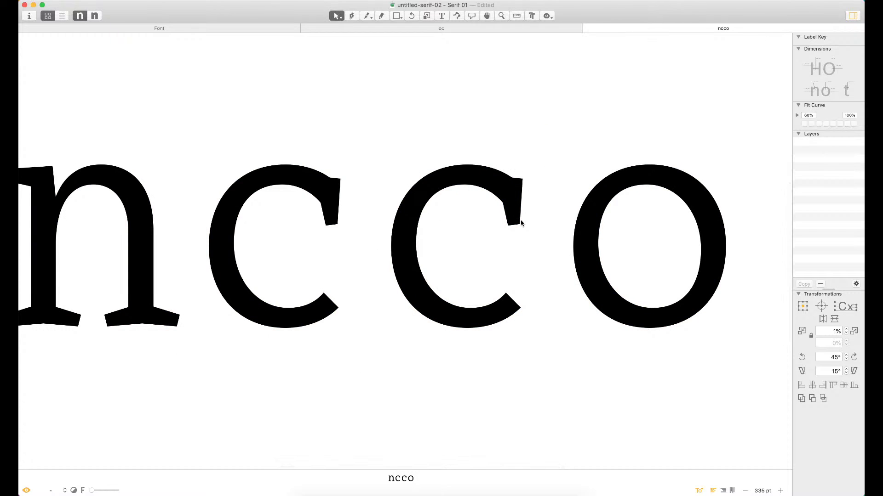
# Reposition the serif in the second c 10 units left and 20 units up, at X 903, Y 848.5
pyautogui.doubleClick(533, 210)
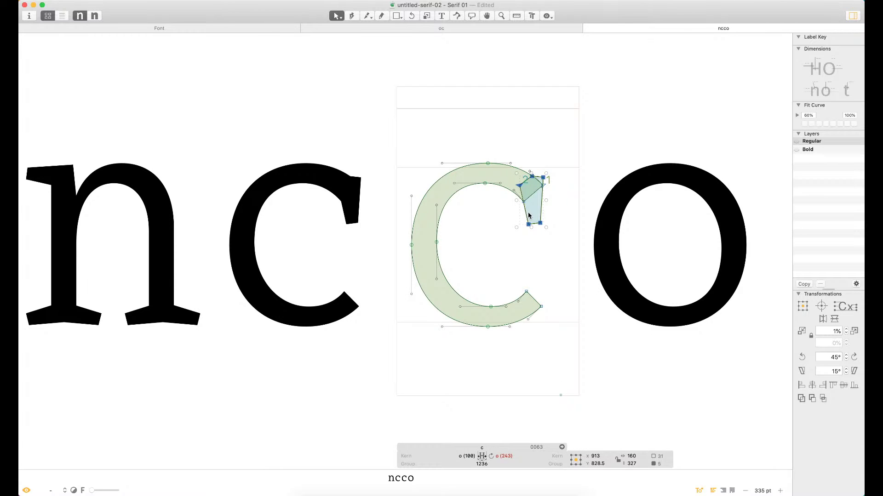
pyautogui.hotkey('shift', 'Left')
pyautogui.hotkey('shift', 'Right')
pyautogui.hotkey('shift', 'Left')
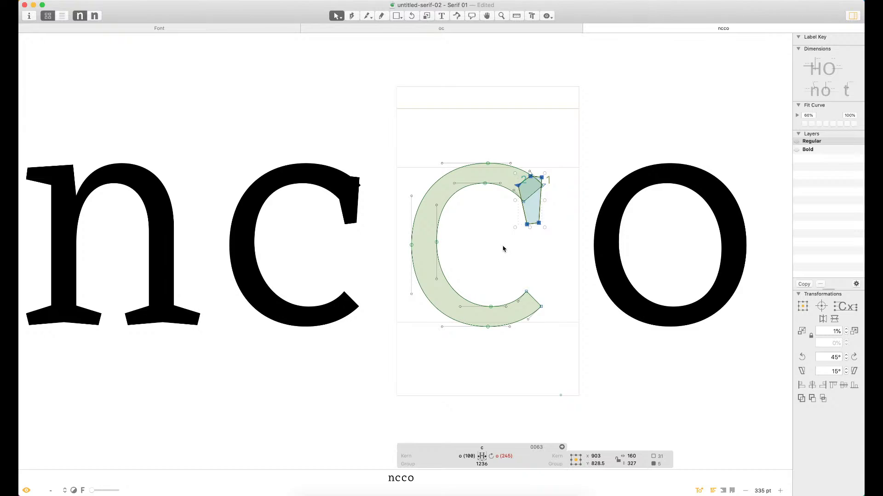
pyautogui.hotkey('shift', 'Up')
pyautogui.hotkey('shift', 'Up')
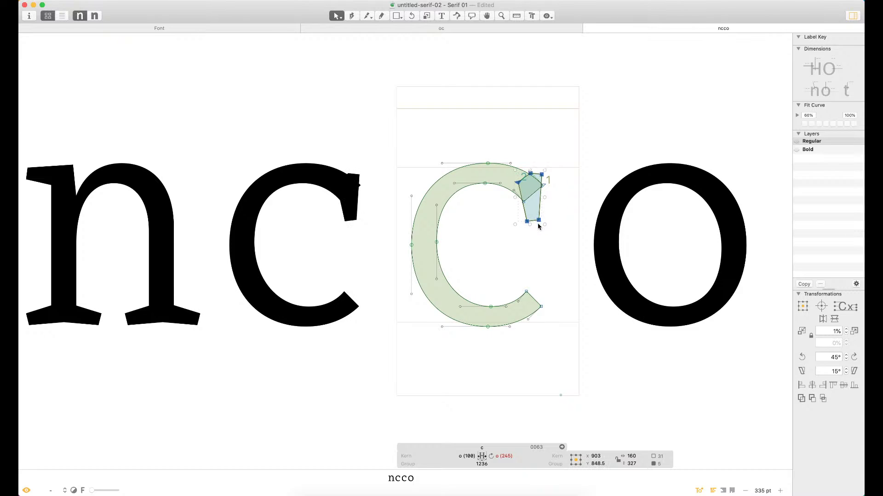
pyautogui.hotkey('shift', 'Down')
pyautogui.hotkey('shift', 'Down')
pyautogui.hotkey('shift', 'Up')
pyautogui.click(512, 248)
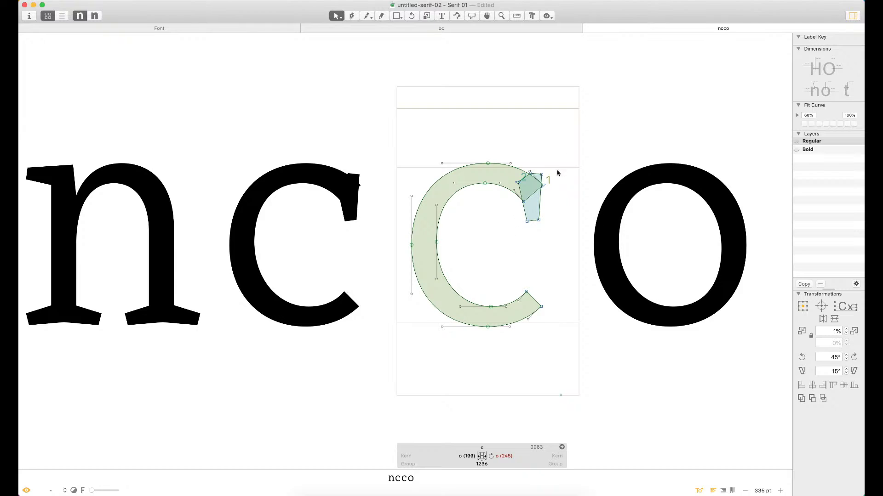
# Remove the curve handles from the c's upper outer segment to make it a straight line
pyautogui.press('z')
pyautogui.moveTo(574, 128); pyautogui.dragTo(435, 261)
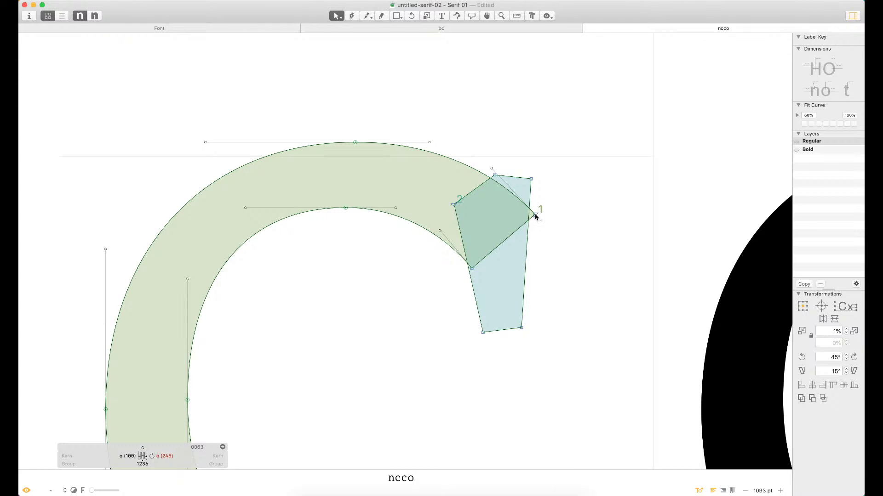
pyautogui.click(492, 169)
pyautogui.press('Delete')
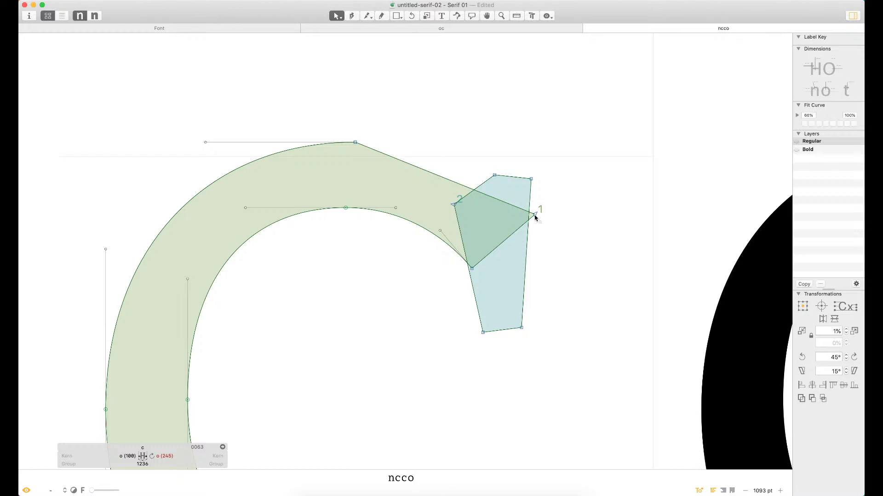
# Move the outer end node of the c's upper stroke onto the serif's outer top corner at X 983, Y 1004
pyautogui.moveTo(535, 216); pyautogui.dragTo(496, 213)
pyautogui.press('Down')
pyautogui.press('Down')
pyautogui.press('super+space')
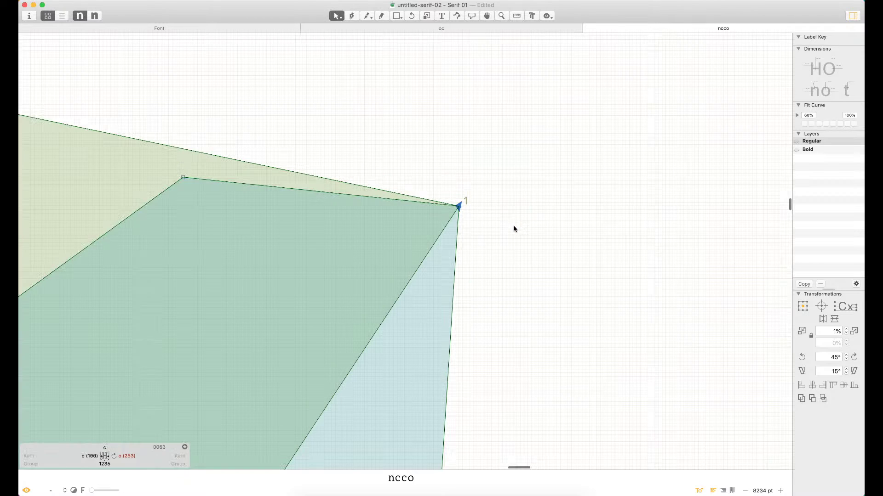
pyautogui.press('super+0')
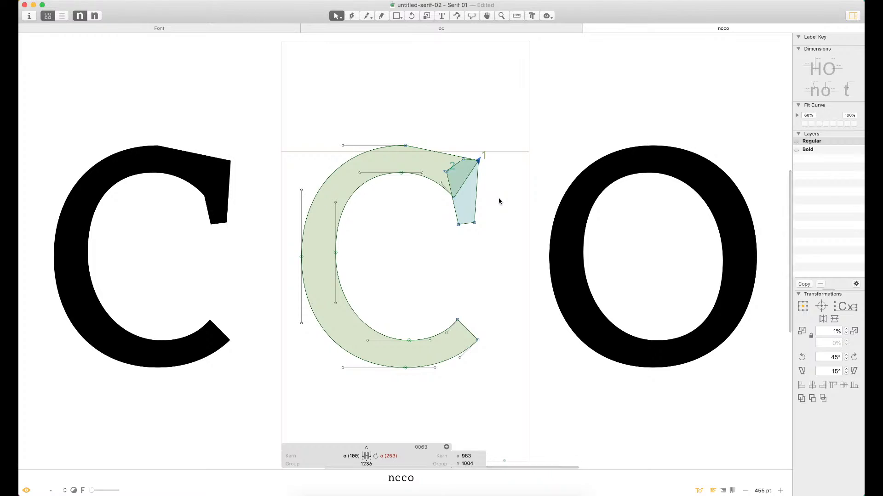
# Convert the straight upper outer segment back to a curve, with a horizontal top handle and the end handle at about X 877, Y 1050
pyautogui.press('super+space')
pyautogui.moveTo(526, 103); pyautogui.dragTo(323, 269)
pyautogui.click(443, 159)
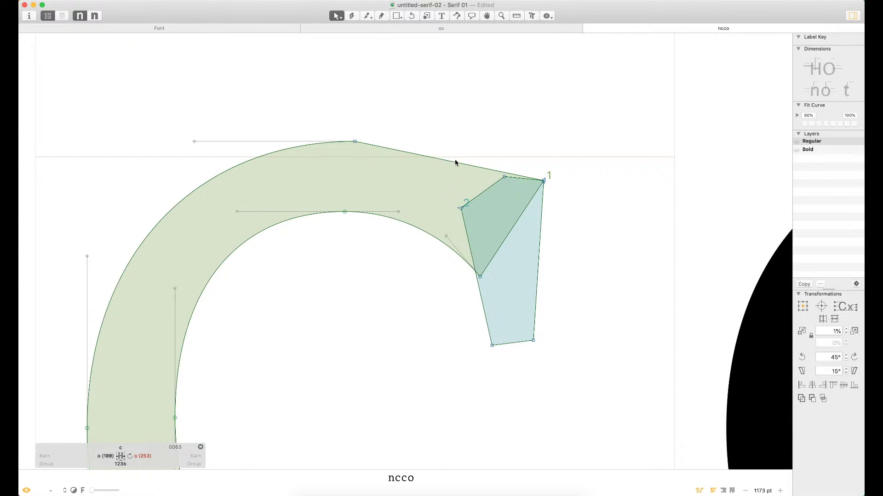
pyautogui.keyDown('alt'); pyautogui.click(455, 162); pyautogui.keyUp('alt')
pyautogui.moveTo(417, 155); pyautogui.dragTo(419, 142)
pyautogui.moveTo(479, 170); pyautogui.dragTo(489, 159)
pyautogui.click(524, 139)
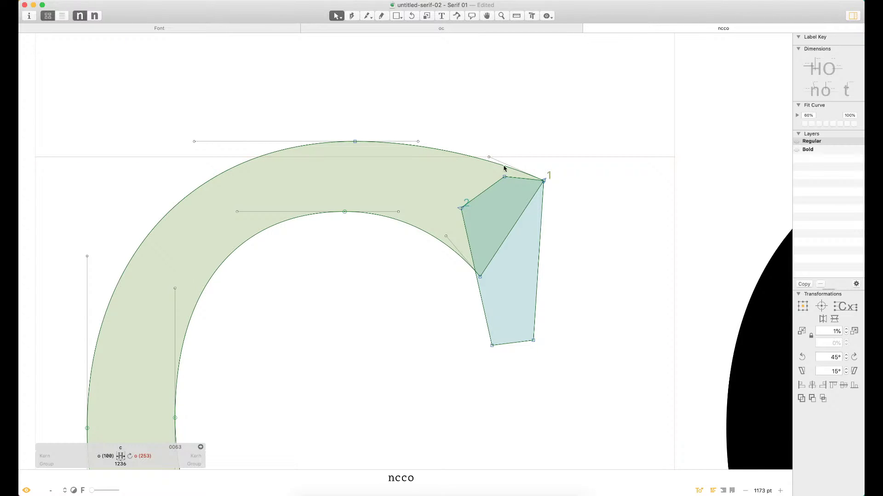
# Show the curvature display and lower the outer curve's end handle to Y 1046 to smooth the transition at the top node
pyautogui.press('space')
pyautogui.hotkey('ctrl', 'x')
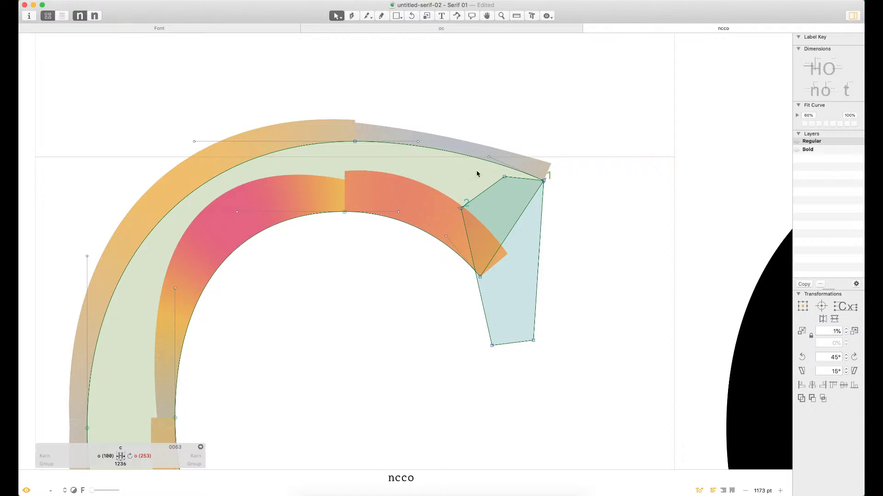
pyautogui.click(490, 158)
pyautogui.press('Down')
pyautogui.press('Down')
pyautogui.press('Down')
pyautogui.press('Down')
pyautogui.press('Down')
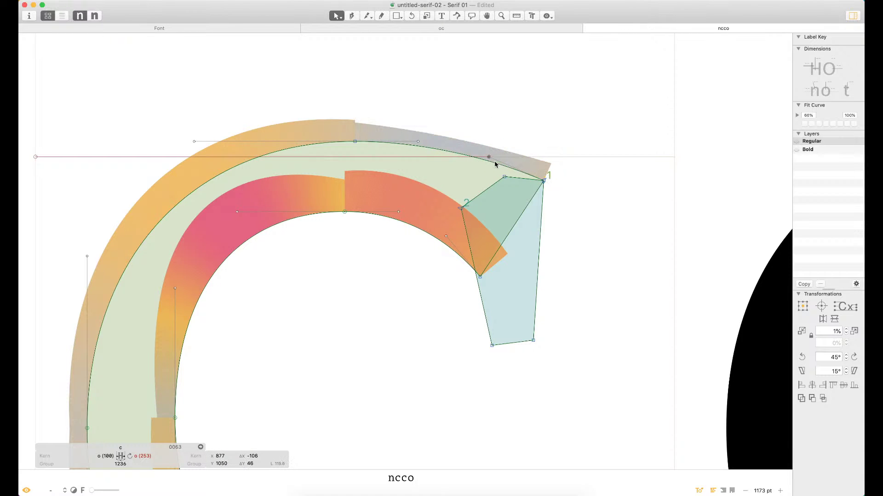
pyautogui.press('Up')
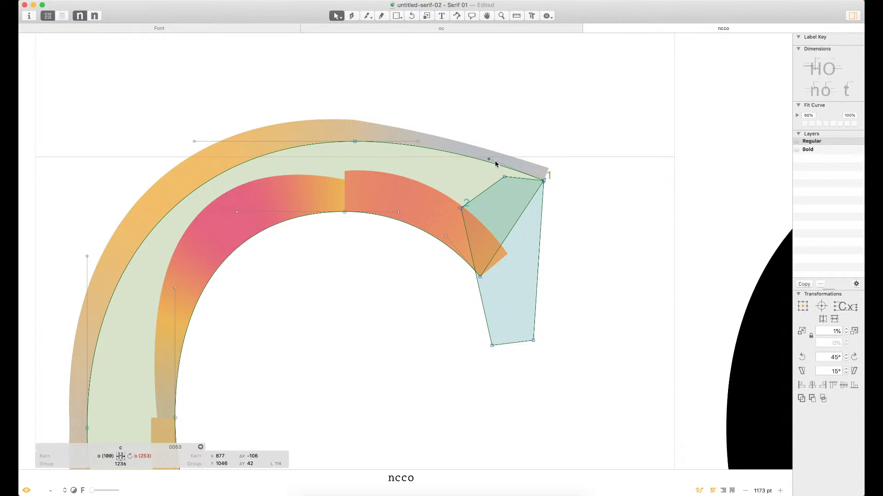
# Try lengthening the outer curve's top handle and raising its end handle together with the serif's corner node, and undo these changes
pyautogui.press('super+minus')
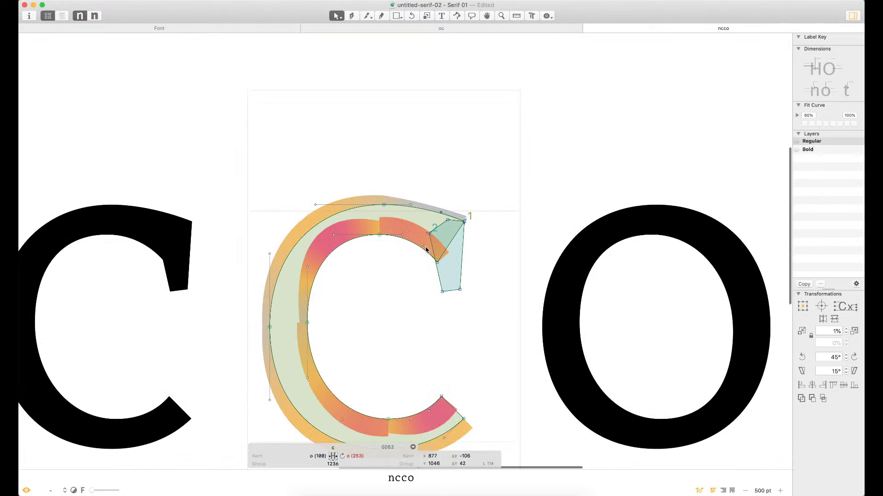
pyautogui.press('super+minus')
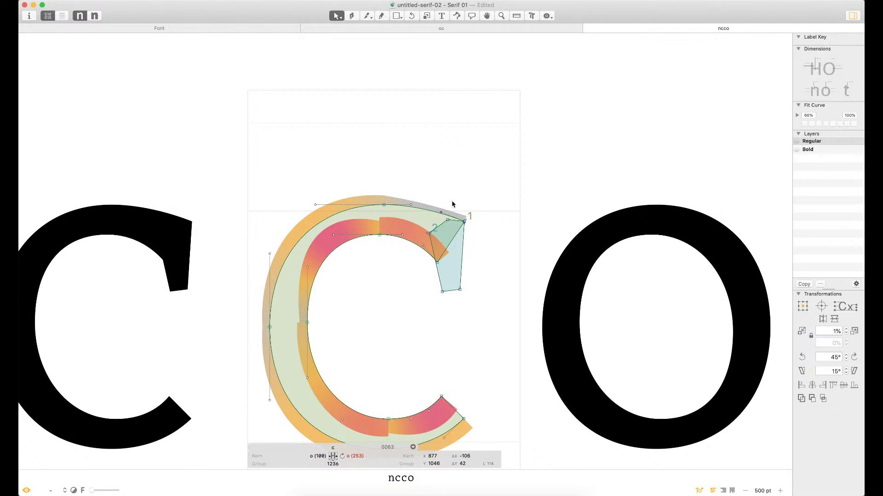
pyautogui.click(413, 205)
pyautogui.moveTo(431, 228); pyautogui.dragTo(452, 208)
pyautogui.hotkey('shift', 'Up')
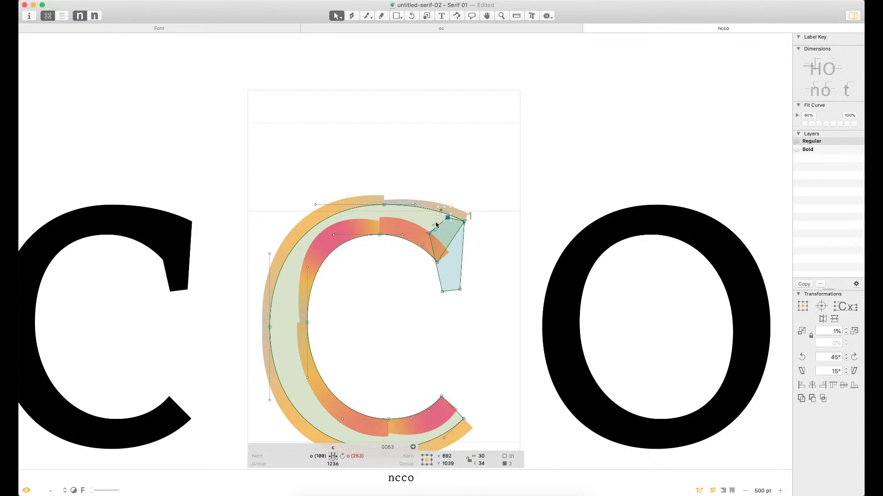
pyautogui.hotkey('shift', 'Down')
pyautogui.press('super+z')
pyautogui.press('super+z')
pyautogui.press('super+z')
pyautogui.press('super+z')
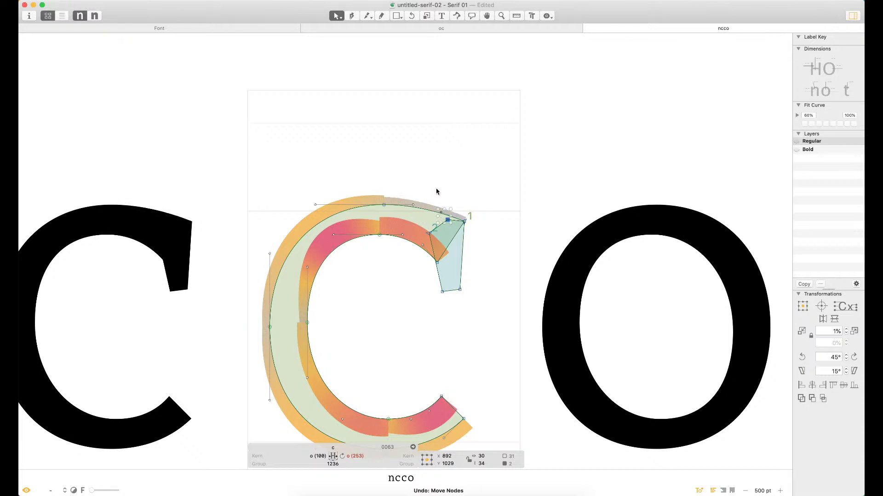
# Straighten the c's upper inner segment by deleting its handles, and raise its end node inside the serif to X 879, Y 880
pyautogui.press('space')
pyautogui.moveTo(399, 230); pyautogui.dragTo(419, 195)
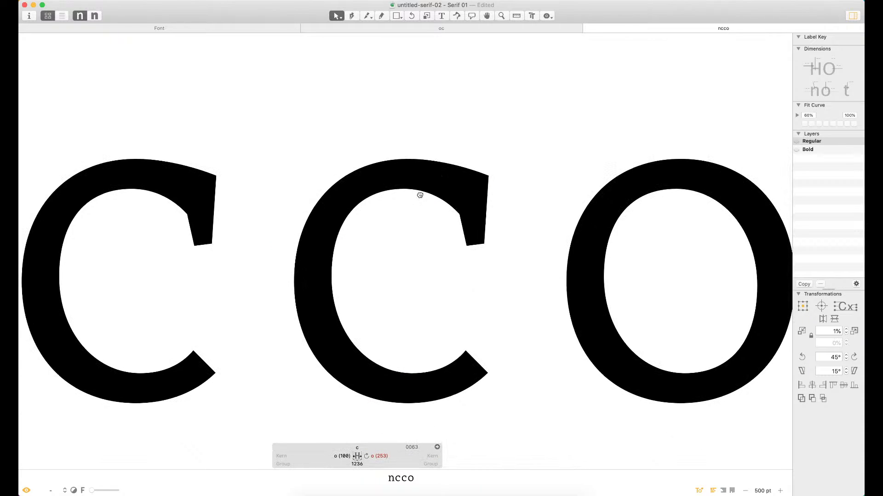
pyautogui.press('super+space')
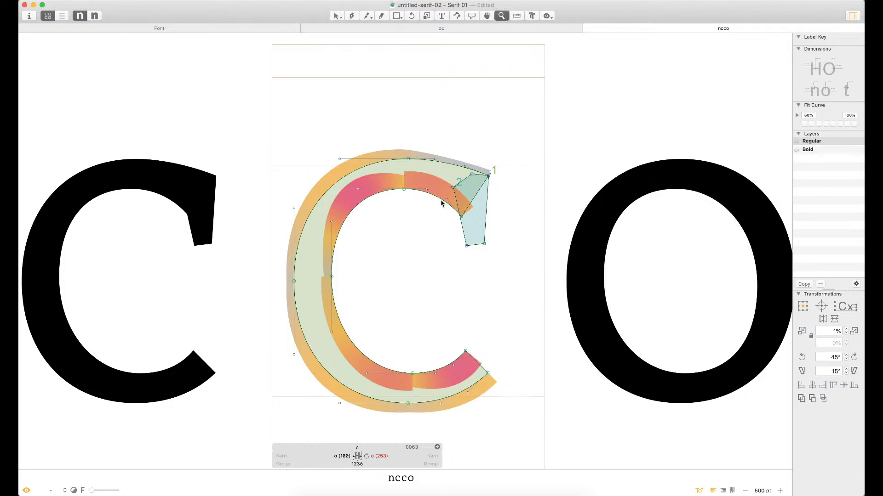
pyautogui.moveTo(445, 186); pyautogui.dragTo(456, 187)
pyautogui.press('Delete')
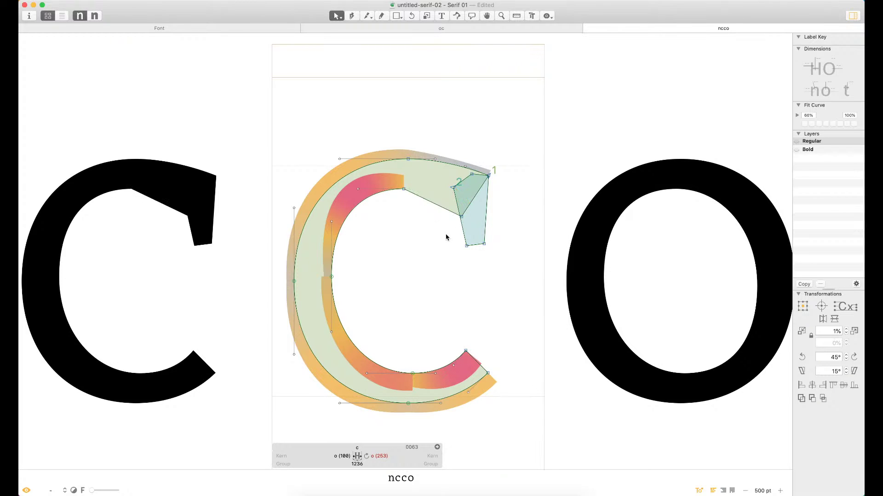
pyautogui.click(461, 217)
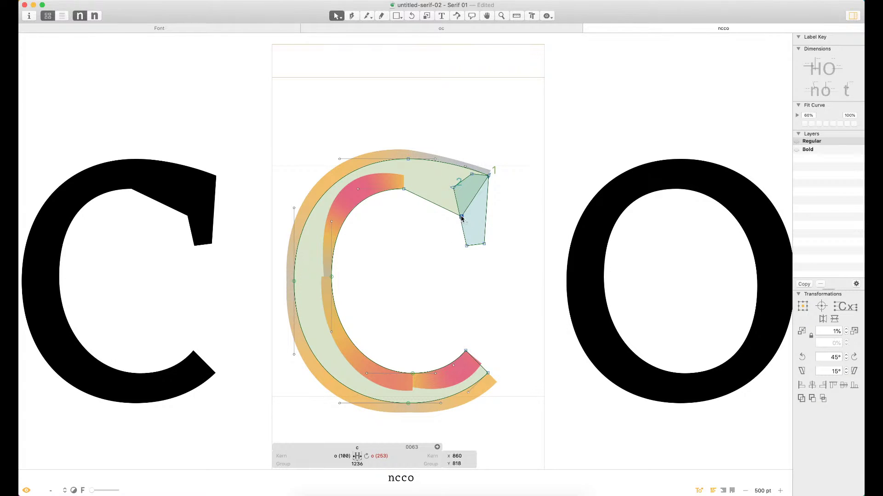
pyautogui.moveTo(462, 217); pyautogui.dragTo(466, 203)
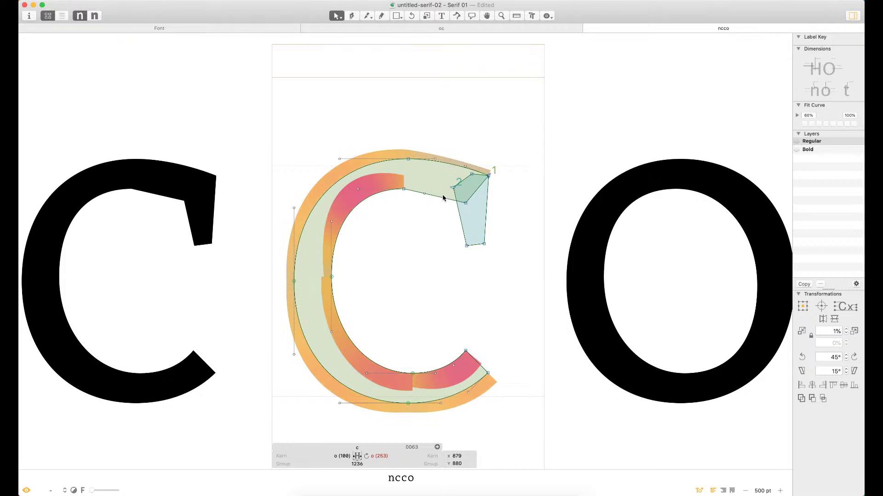
# Convert the upper inner segment to a curve and smooth it, keeping the top handle horizontal and placing the end handle at X 795, Y 913
pyautogui.keyDown('alt'); pyautogui.click(426, 193); pyautogui.keyUp('alt')
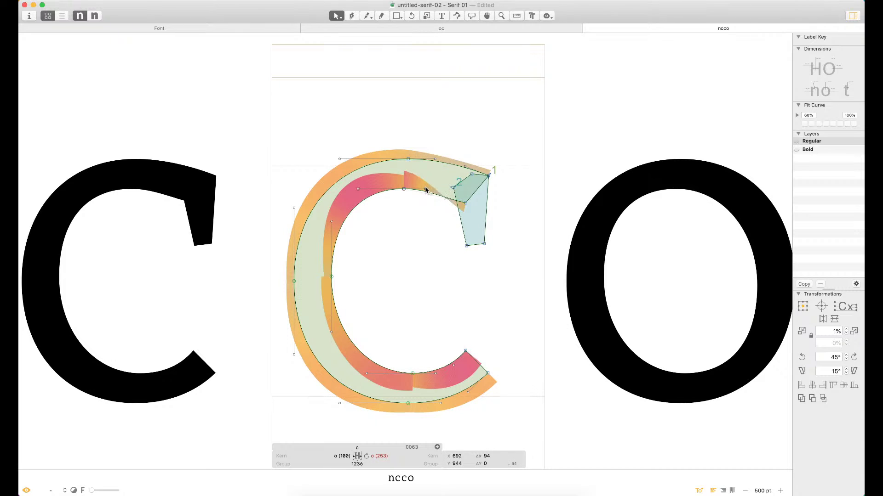
pyautogui.moveTo(518, 136); pyautogui.dragTo(330, 266)
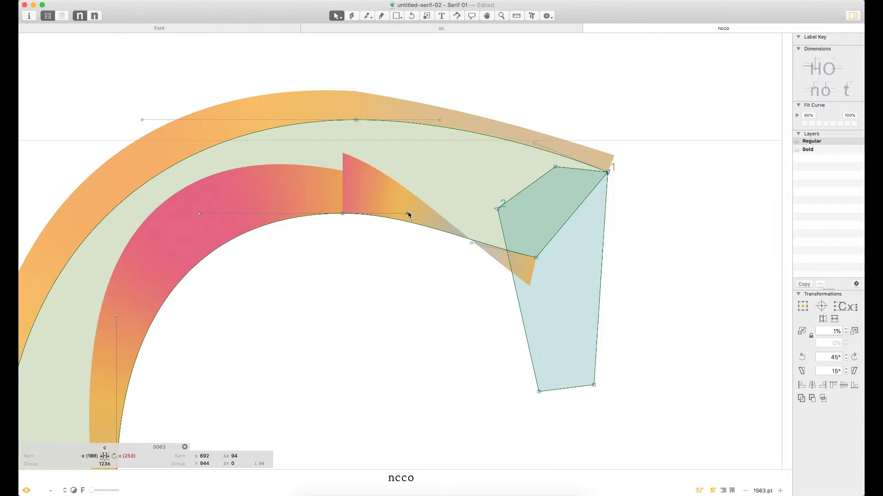
pyautogui.moveTo(408, 214)
pyautogui.mouseDown()
pyautogui.moveTo(406, 230)
pyautogui.moveTo(409, 213)
pyautogui.mouseUp()
pyautogui.moveTo(471, 247); pyautogui.dragTo(478, 231)
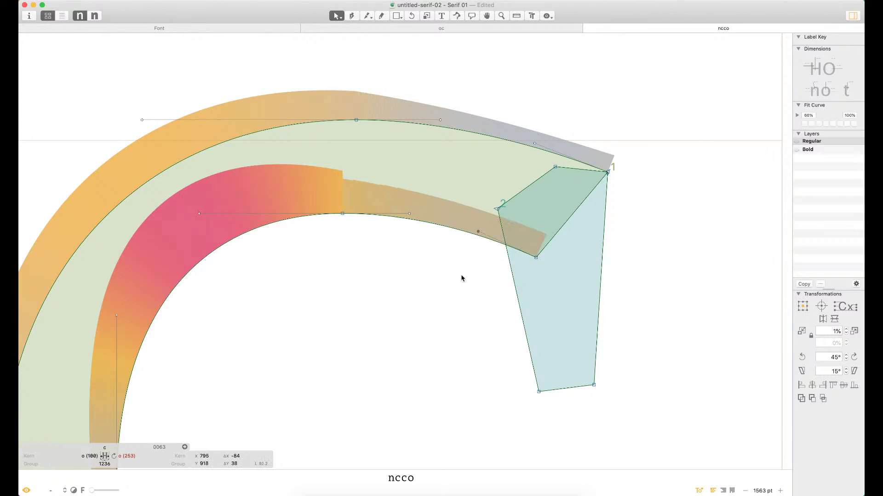
pyautogui.press('Down')
pyautogui.press('Down')
pyautogui.press('Down')
pyautogui.press('Down')
pyautogui.press('Down')
pyautogui.press('Down')
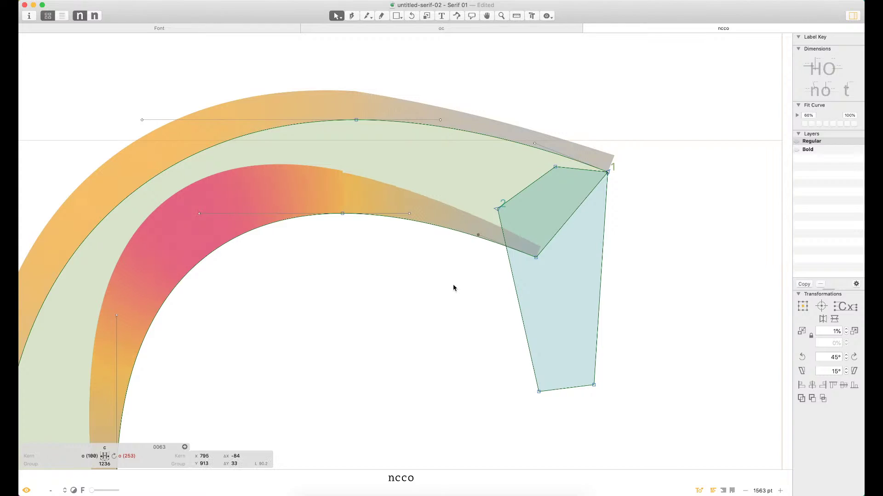
# Straighten the c's upper inner segment again by deleting its curve handles
pyautogui.scroll(-5, 453, 290)
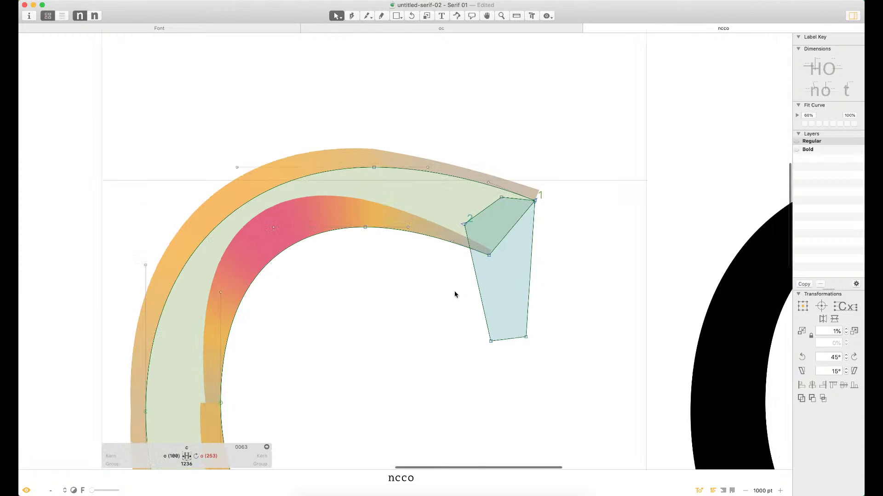
pyautogui.scroll(-3, 454, 294)
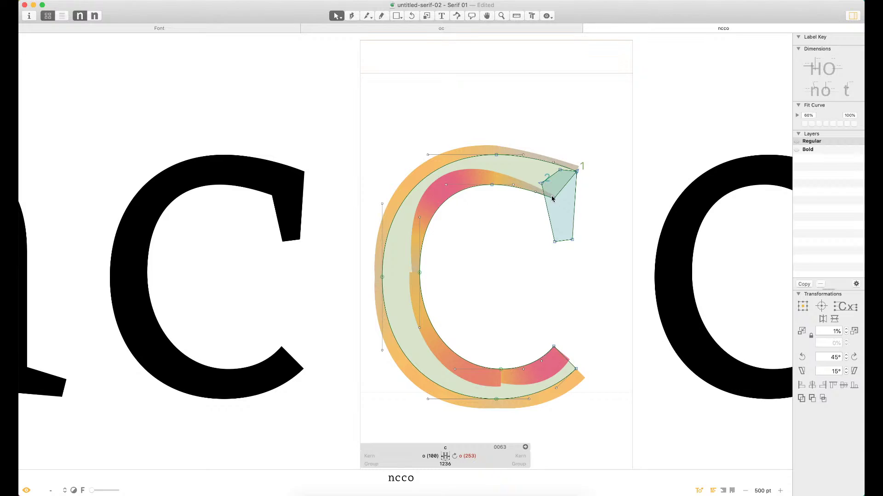
pyautogui.click(554, 199)
pyautogui.click(537, 199)
pyautogui.click(535, 192)
pyautogui.press('Delete')
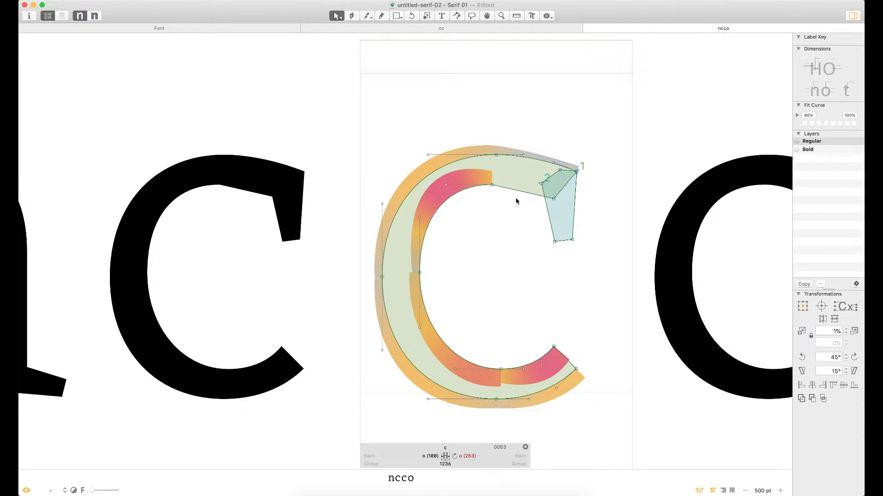
# Raise the straight inner segment's end node inside the serif to X 879, Y 920
pyautogui.click(554, 199)
pyautogui.hotkey('shift', 'Up')
pyautogui.hotkey('shift', 'Up')
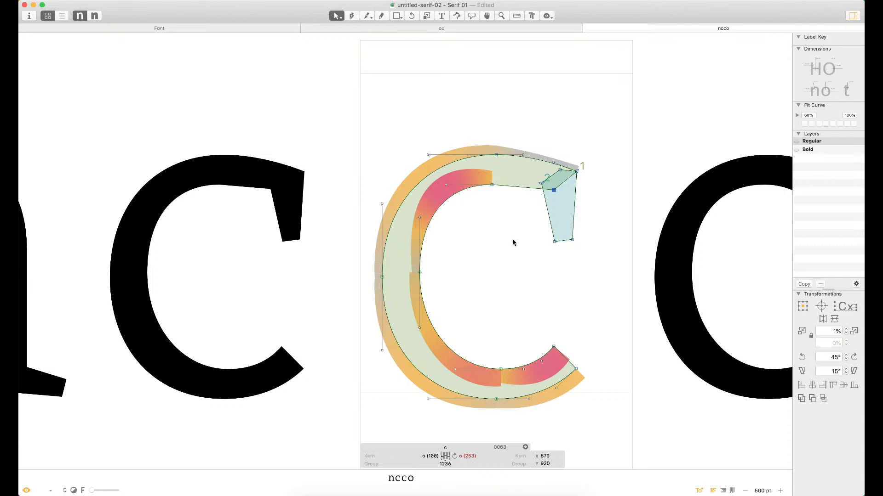
pyautogui.press('Down')
pyautogui.press('Down')
pyautogui.press('Down')
pyautogui.press('Down')
pyautogui.press('Down')
pyautogui.click(511, 240)
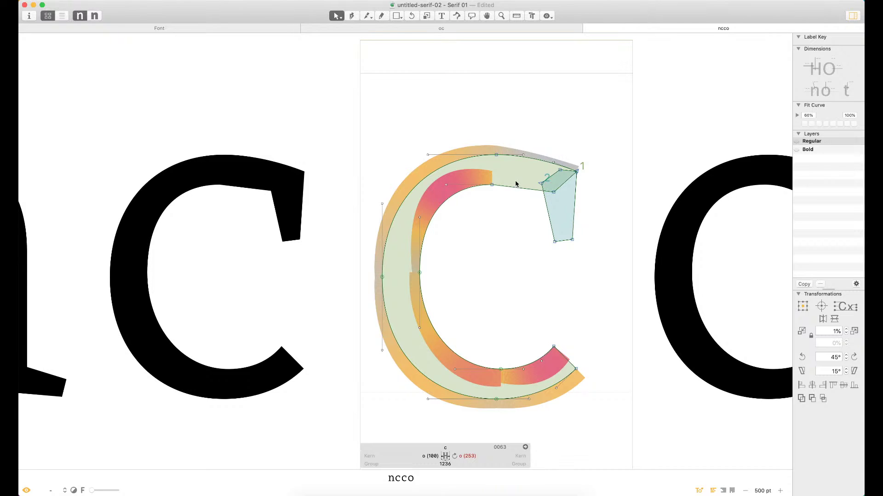
pyautogui.click(554, 192)
pyautogui.hotkey('shift', 'Up')
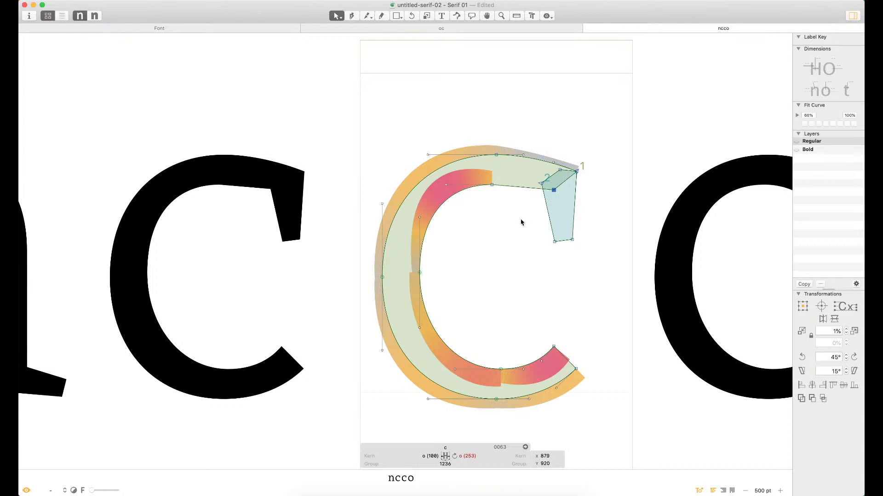
# Convert the upper inner segment to a curve and move its end handle to X 785, Y 936
pyautogui.click(521, 221)
pyautogui.press('z')
pyautogui.moveTo(619, 124); pyautogui.dragTo(400, 263)
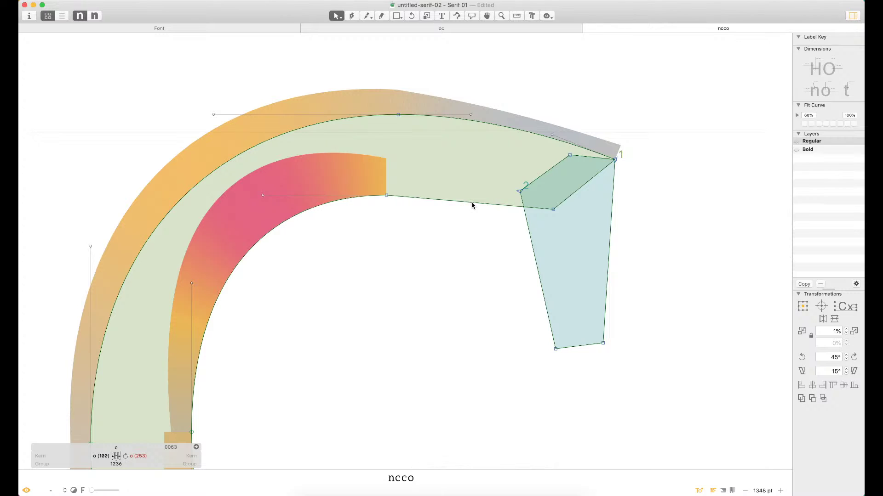
pyautogui.click(444, 202)
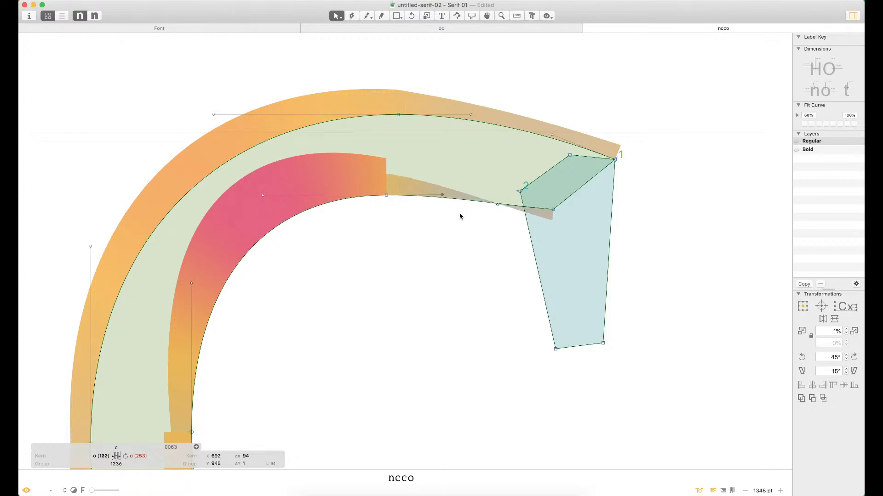
pyautogui.click(497, 203)
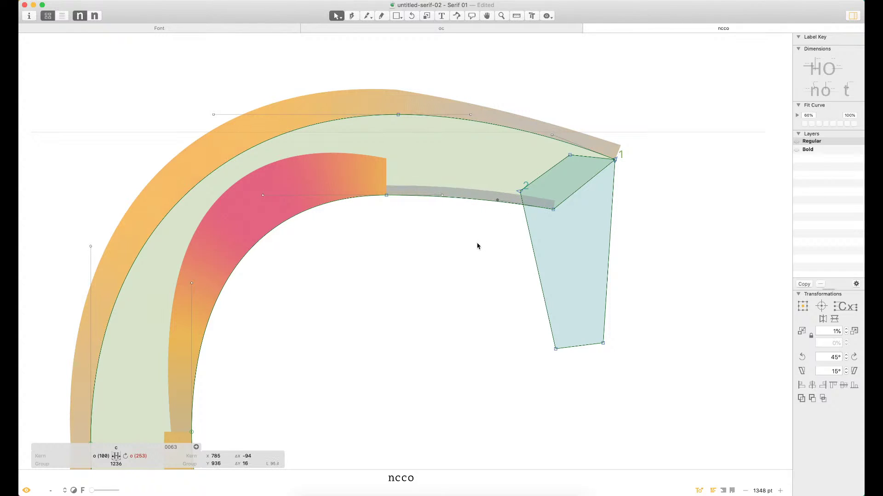
pyautogui.click(477, 252)
pyautogui.scroll(-5, 477, 253)
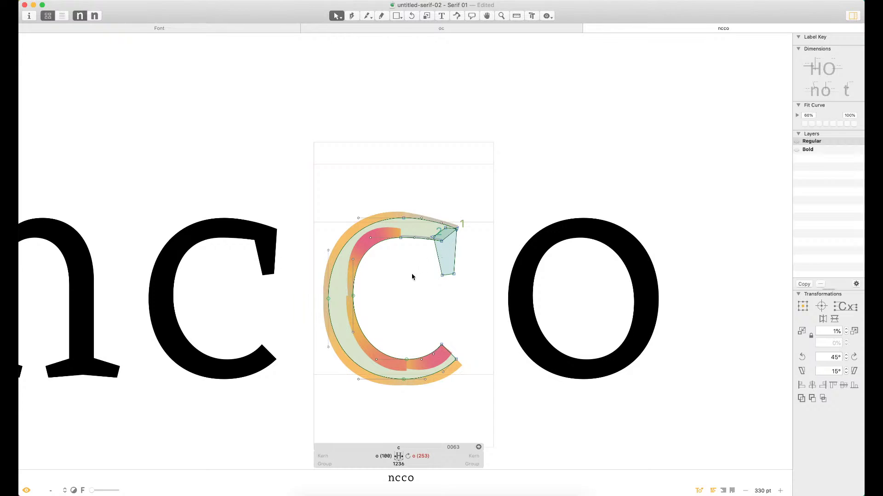
# Delete the upper inner curve's handles and lower its end node inside the serif to X 879, Y 910
pyautogui.press('super+space')
pyautogui.moveTo(495, 175); pyautogui.dragTo(333, 320)
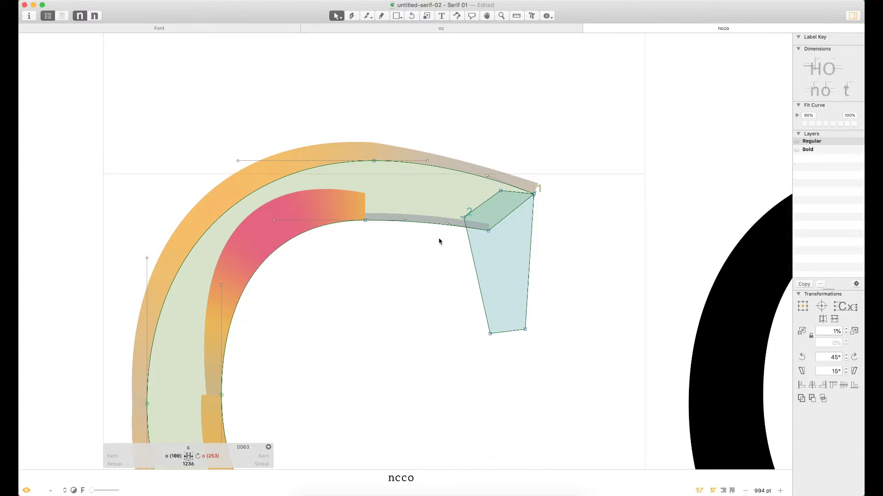
pyautogui.moveTo(367, 250); pyautogui.dragTo(509, 190)
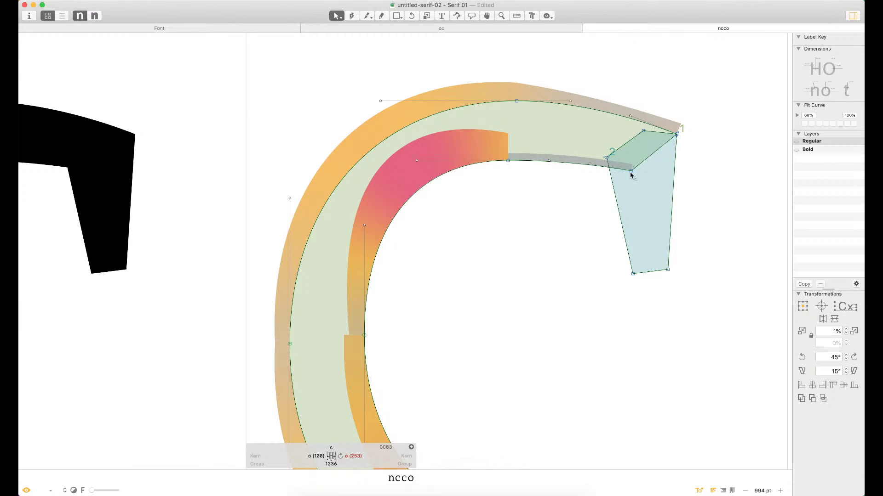
pyautogui.click(631, 172)
pyautogui.click(558, 242)
pyautogui.click(570, 166)
pyautogui.press('Delete')
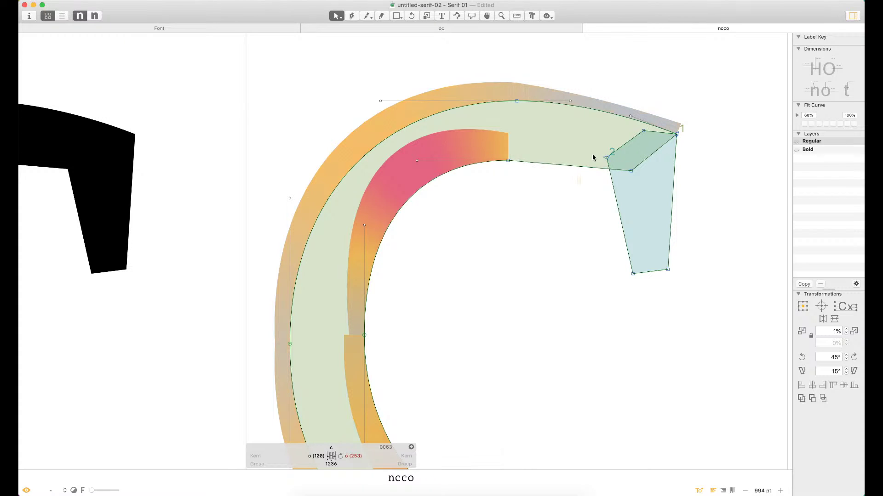
pyautogui.click(631, 171)
pyautogui.hotkey('shift', 'Down')
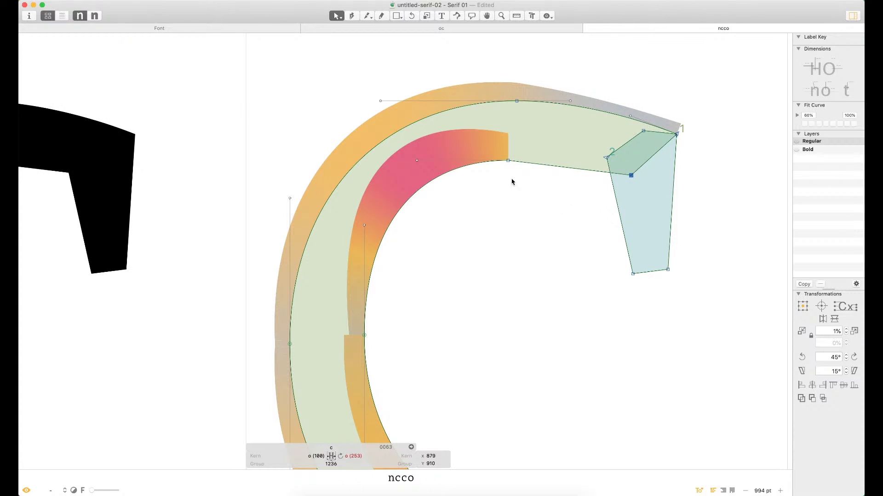
# Convert the upper inner segment to a curve, keeping the top handle horizontal at X 692, Y 944, and raise the end handle to even out the curvature
pyautogui.moveTo(508, 163); pyautogui.dragTo(550, 161)
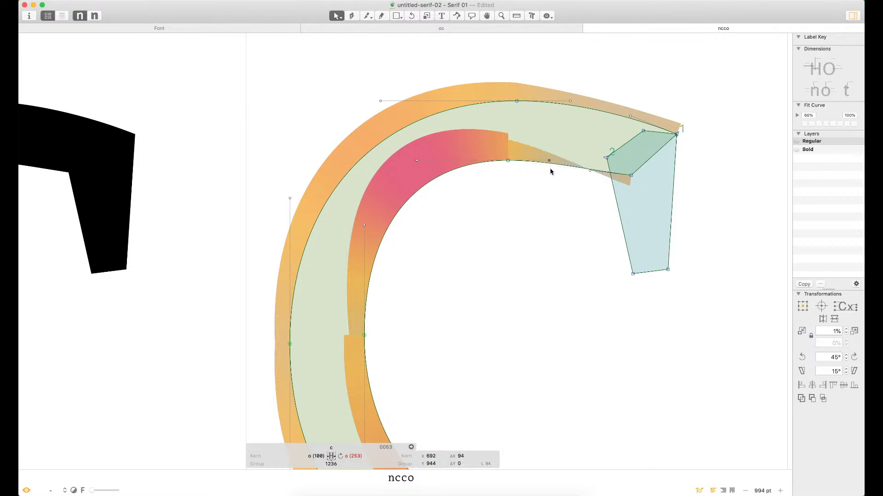
pyautogui.press('Down')
pyautogui.press('Down')
pyautogui.press('Up')
pyautogui.press('Up')
pyautogui.press('Up')
pyautogui.press('Down')
pyautogui.click(589, 171)
pyautogui.hotkey('shift', 'Up')
pyautogui.click(554, 198)
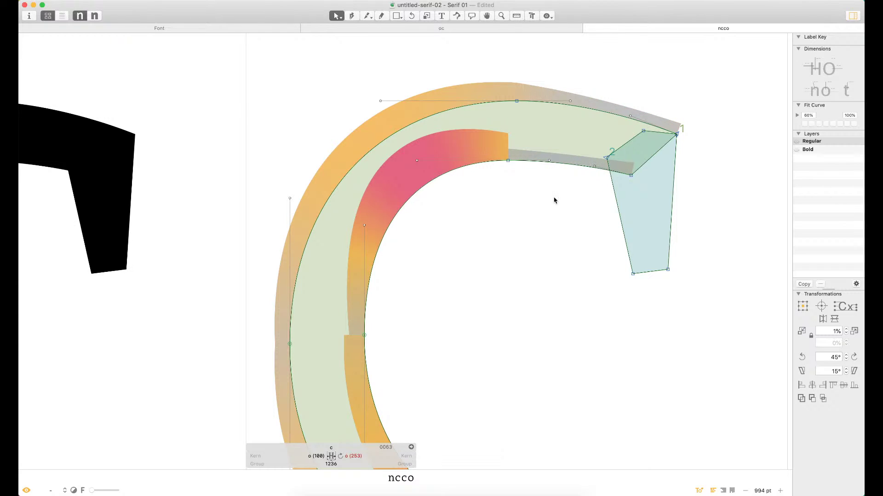
# Lower the inner curve's end node inside the serif to about Y 880 while leaving its handles in place
pyautogui.scroll(-5, 547, 199)
pyautogui.press('space')
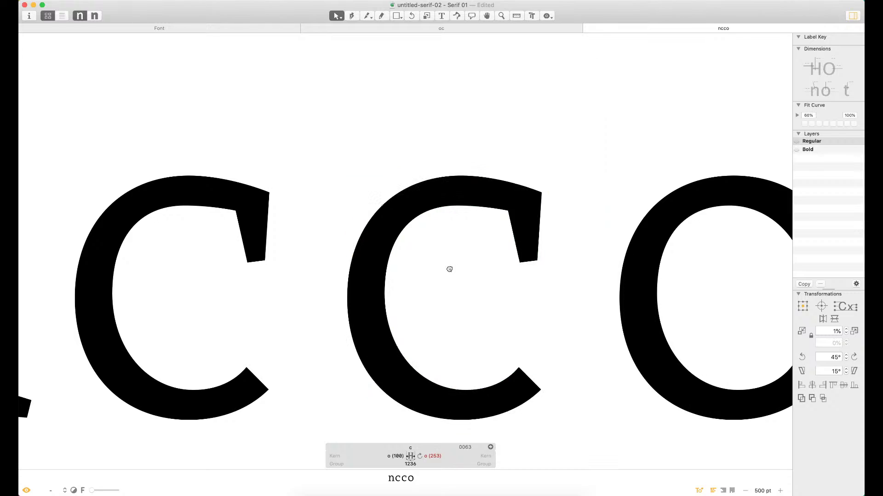
pyautogui.moveTo(449, 268); pyautogui.dragTo(455, 212)
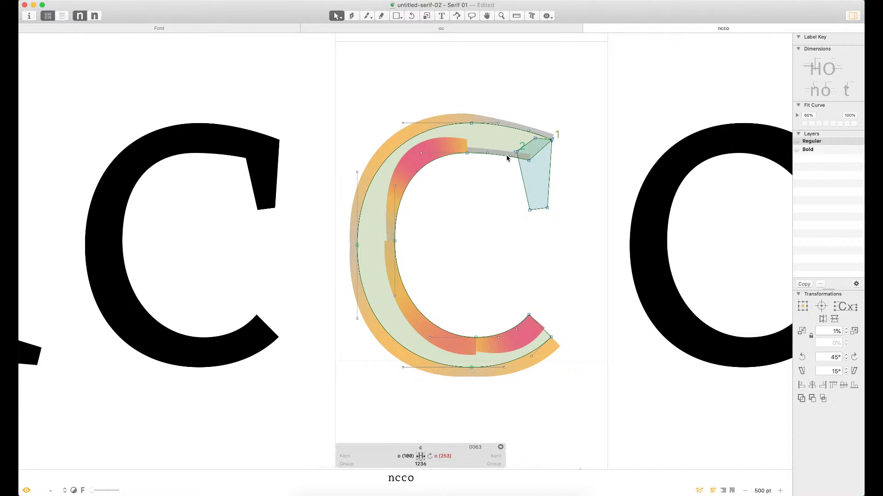
pyautogui.click(529, 161)
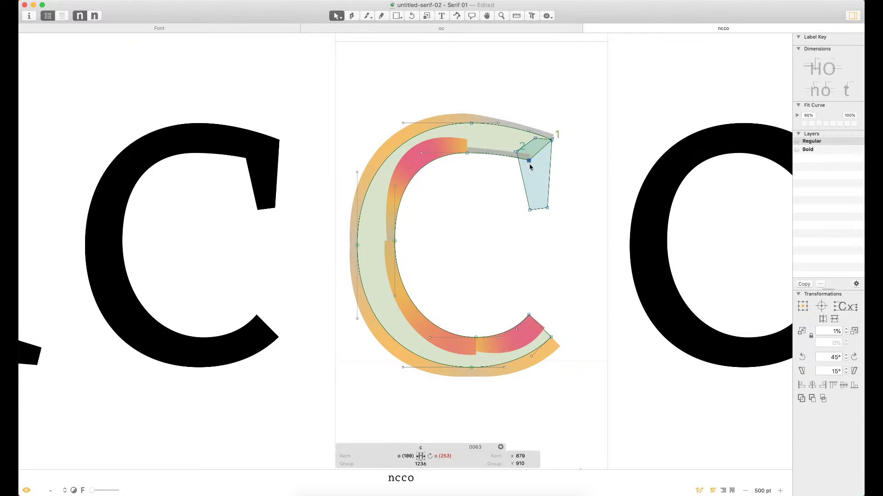
pyautogui.moveTo(529, 165); pyautogui.dragTo(530, 171)
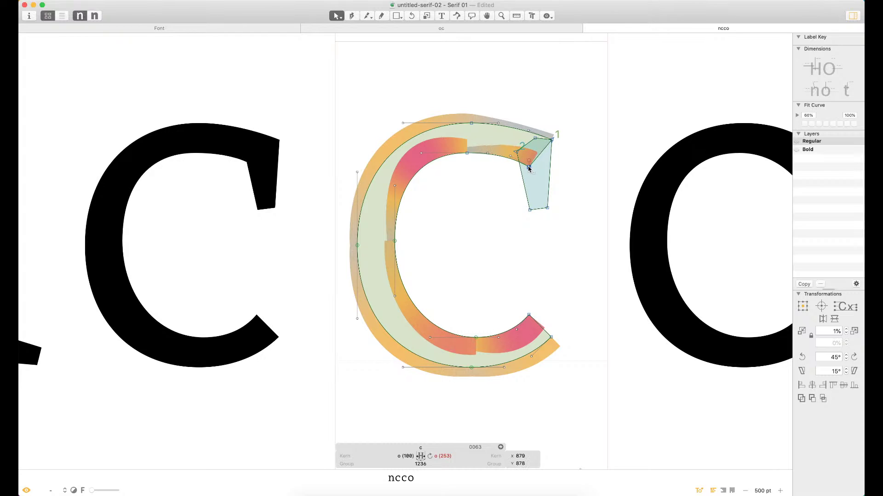
pyautogui.click(491, 169)
# Lower the inner curve's end handle next to the serif to X 795, Y 928
pyautogui.click(510, 156)
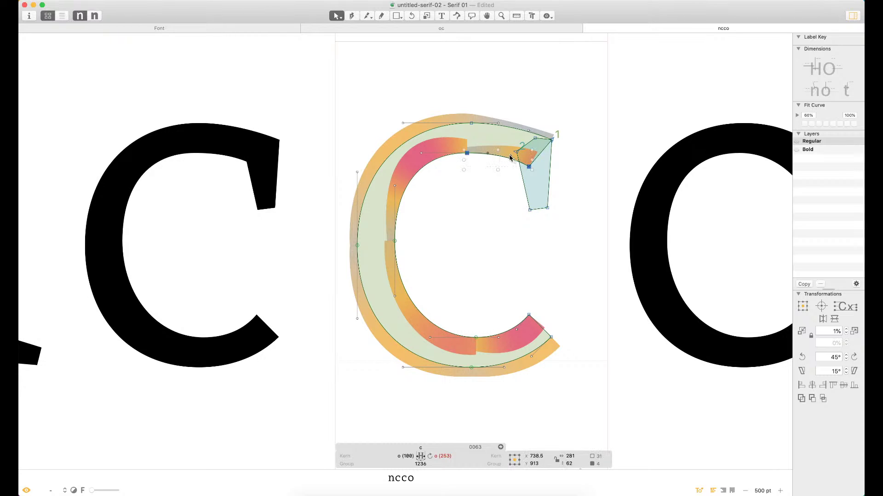
pyautogui.click(502, 174)
pyautogui.click(510, 156)
pyautogui.press('Down')
pyautogui.press('Down')
pyautogui.press('Down')
pyautogui.press('Down')
pyautogui.press('Down')
pyautogui.press('Down')
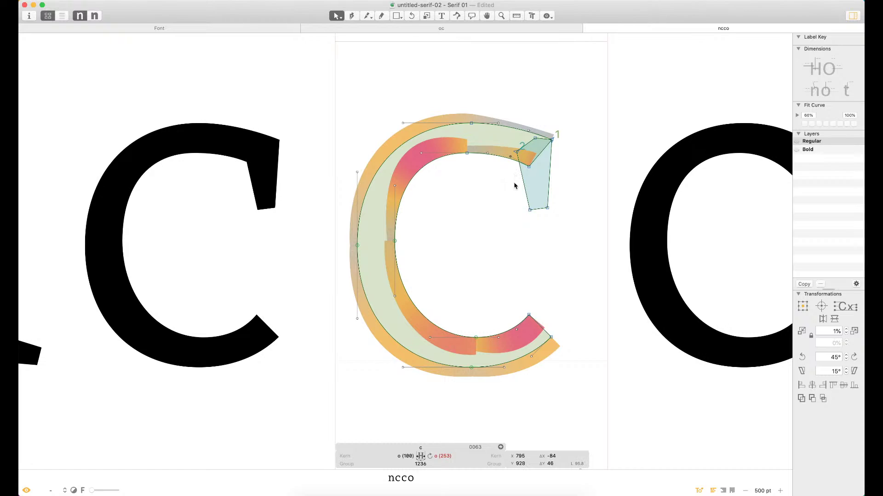
# Shift the inner contour's top node together with the two handles leading to the serif 10 units to the right
pyautogui.click(484, 241)
pyautogui.click(466, 153)
pyautogui.moveTo(459, 175); pyautogui.dragTo(512, 150)
pyautogui.hotkey('shift', 'Right')
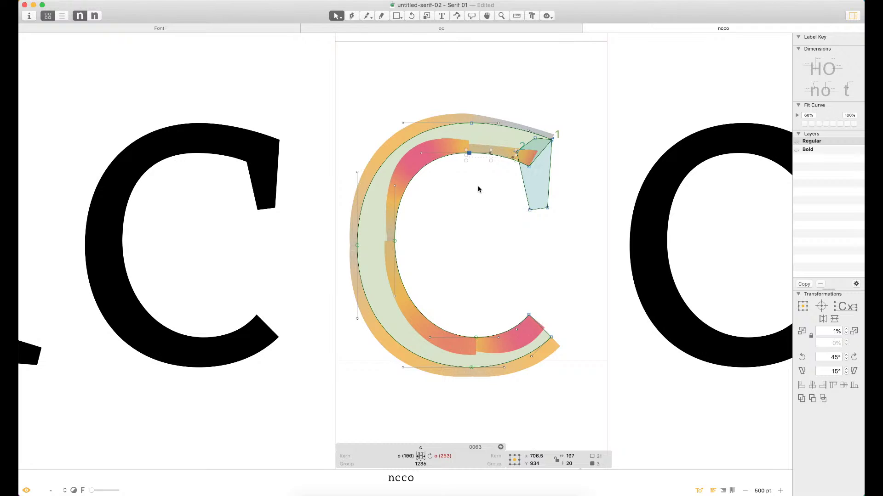
pyautogui.hotkey('shift', 'Right')
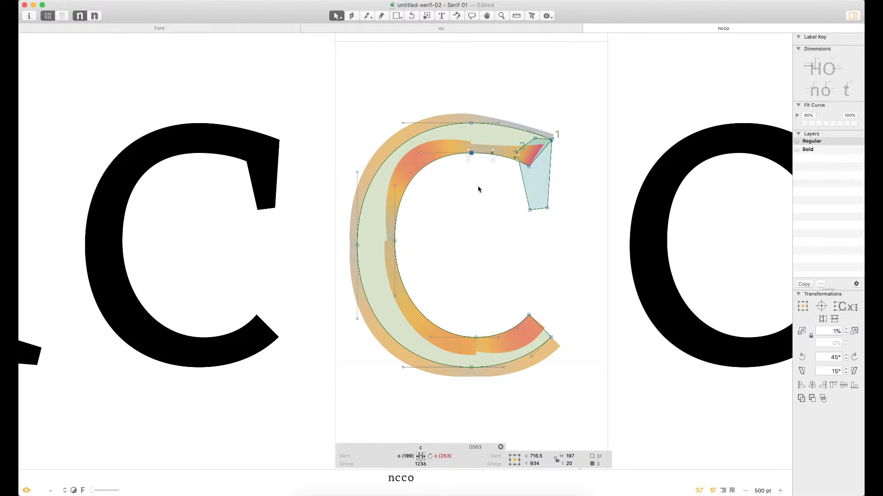
pyautogui.hotkey('shift', 'Left')
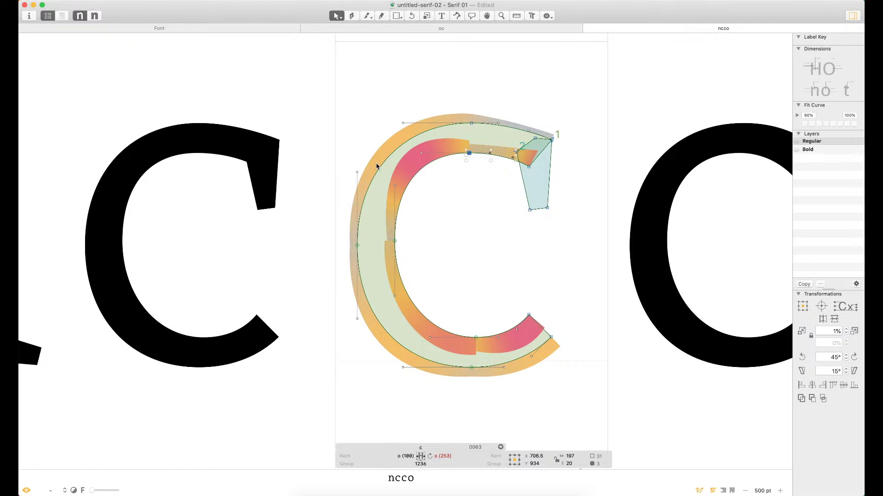
pyautogui.click(494, 258)
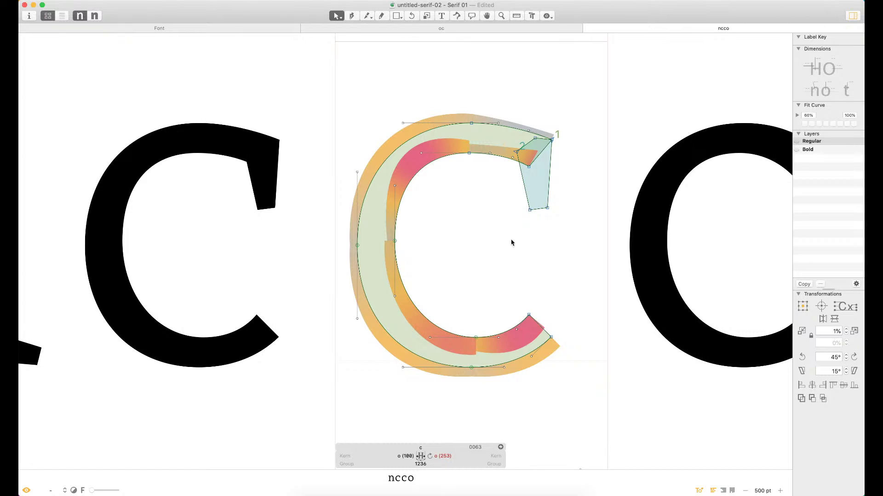
# Examine the c beside the n and o at several zoom levels to judge the terminal's shape
pyautogui.press('space')
pyautogui.press('super+minus')
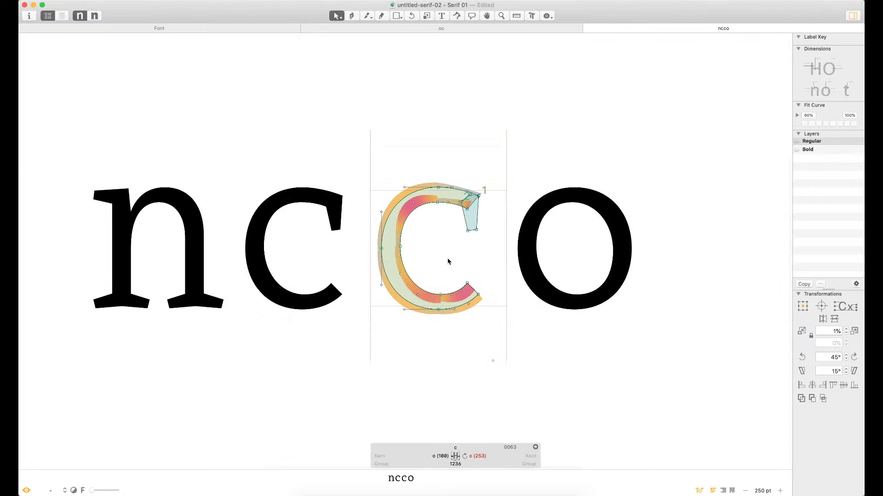
pyautogui.press('super+plus')
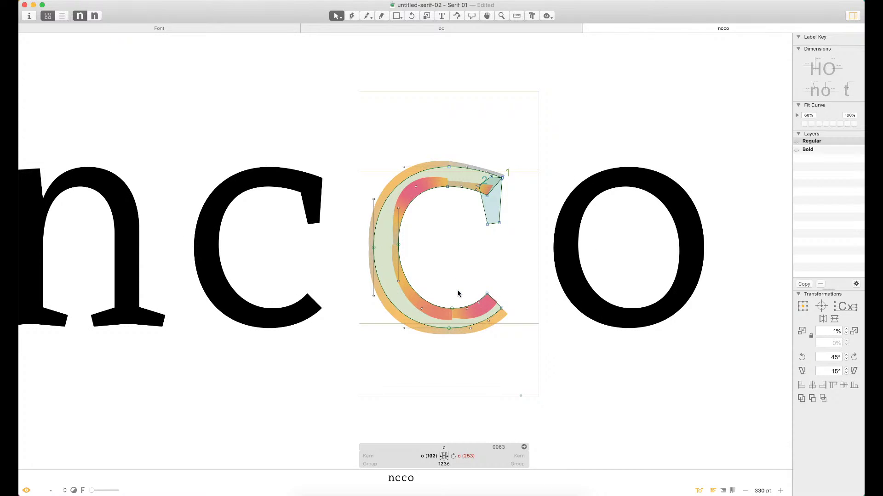
pyautogui.press('super+minus')
pyautogui.press('super+minus')
pyautogui.press('super+plus')
pyautogui.press('super+plus')
pyautogui.press('super+plus')
pyautogui.press('super+plus')
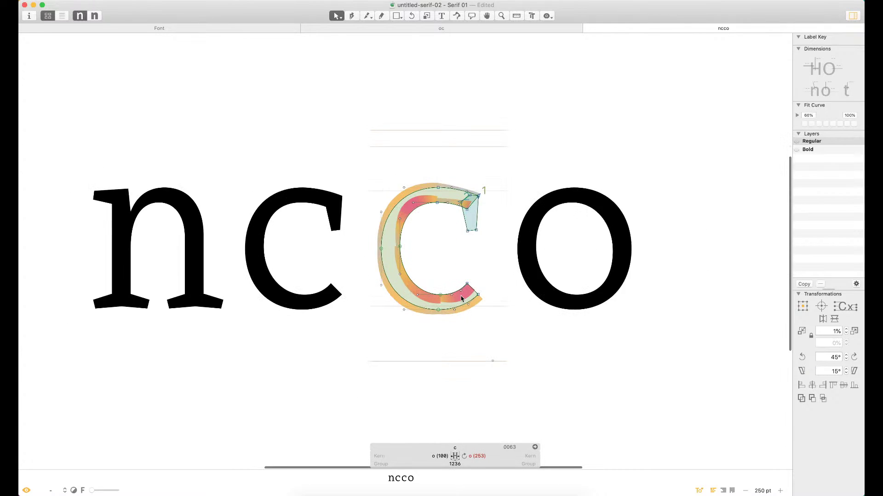
pyautogui.press('super+minus')
# Move the whole serif, together with the arm's end nodes and end handles, about 20 units to the left
pyautogui.moveTo(577, 108); pyautogui.dragTo(514, 250)
pyautogui.hotkey('shift', 'Left')
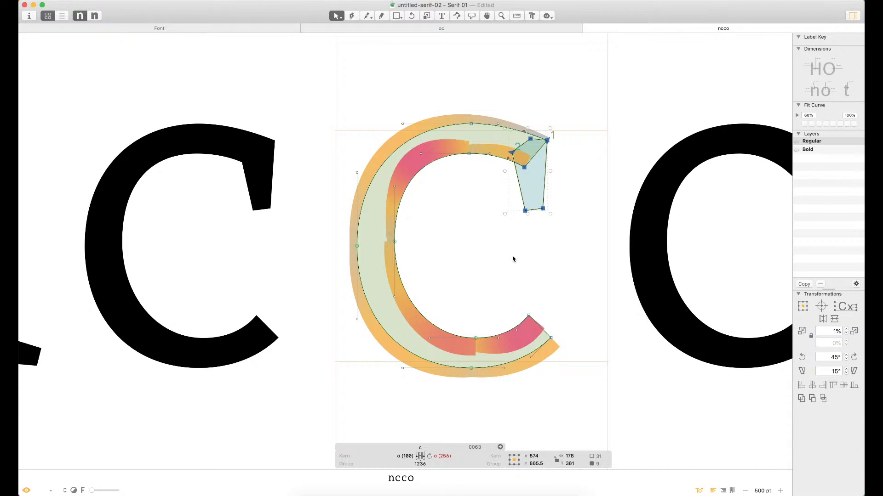
pyautogui.click(493, 192)
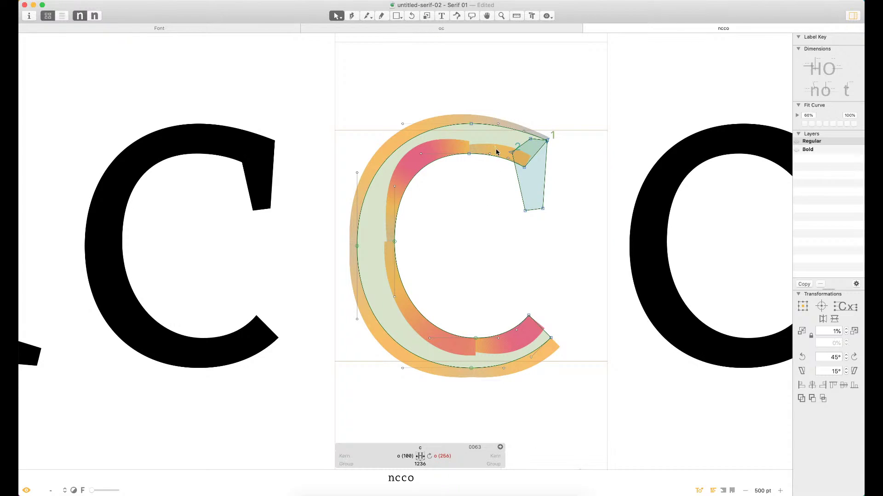
# Shorten the inner curve's top handle on the serif side and level it at X 692, Y 944
pyautogui.press('z')
pyautogui.moveTo(584, 90); pyautogui.dragTo(358, 259)
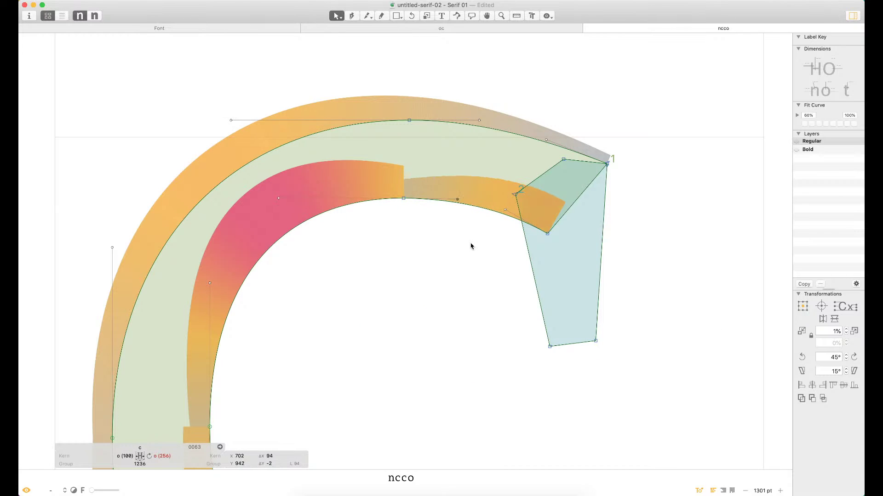
pyautogui.hotkey('shift', 'Left')
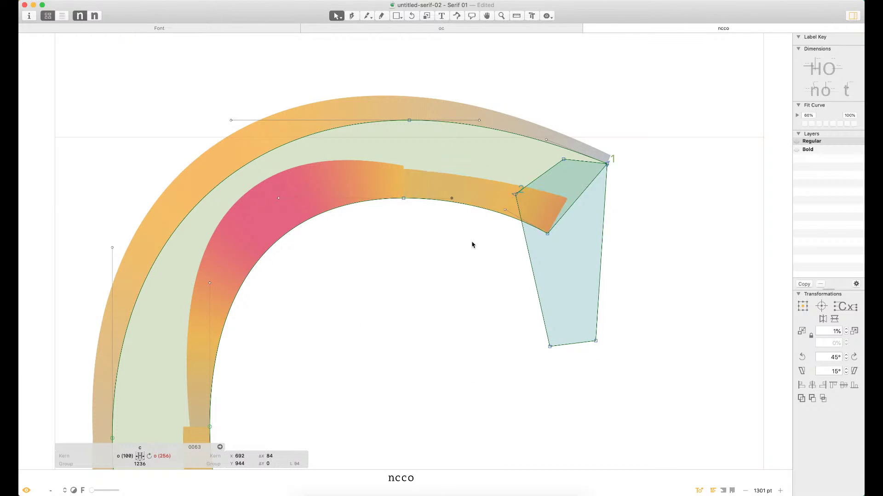
pyautogui.click(466, 256)
pyautogui.press('super+minus')
pyautogui.press('super+minus')
pyautogui.press('super+minus')
pyautogui.press('super+minus')
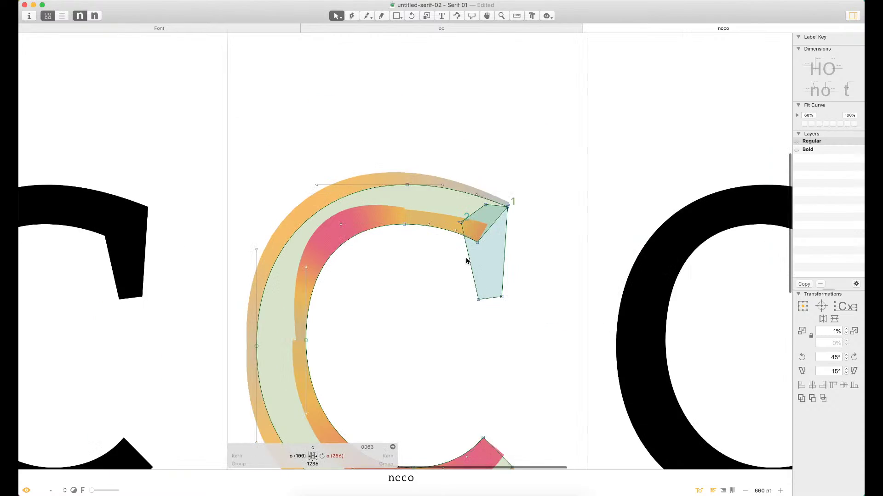
pyautogui.press('space')
pyautogui.moveTo(408, 297); pyautogui.dragTo(417, 239)
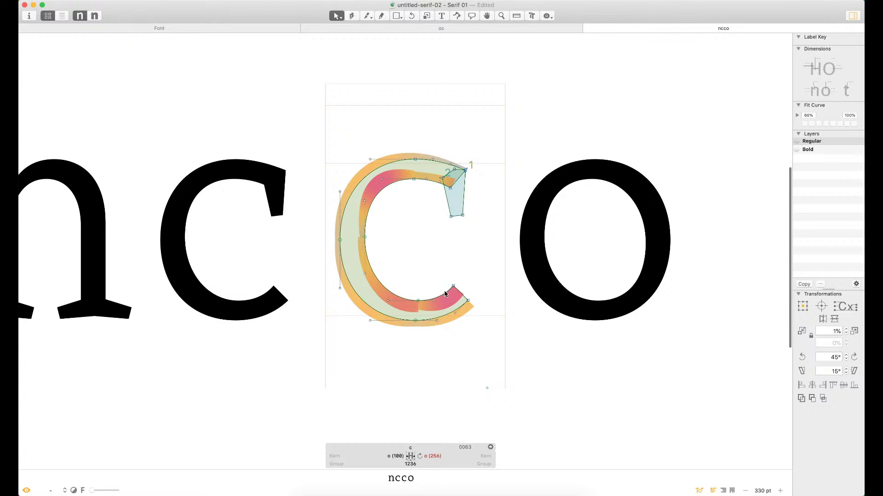
# Delete the curve handles of the c's lower arm so its inner and outer edges are straight between bottom nodes and terminal
pyautogui.moveTo(428, 284); pyautogui.dragTo(451, 335)
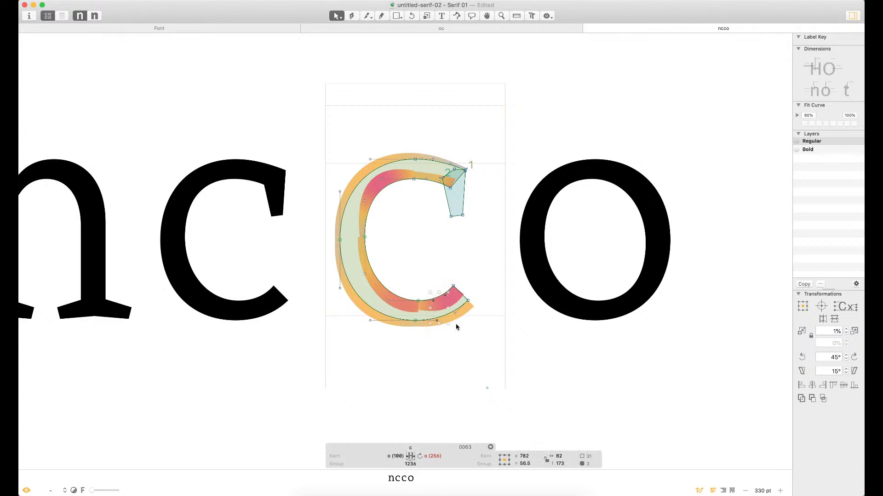
pyautogui.press('Delete')
pyautogui.click(458, 314)
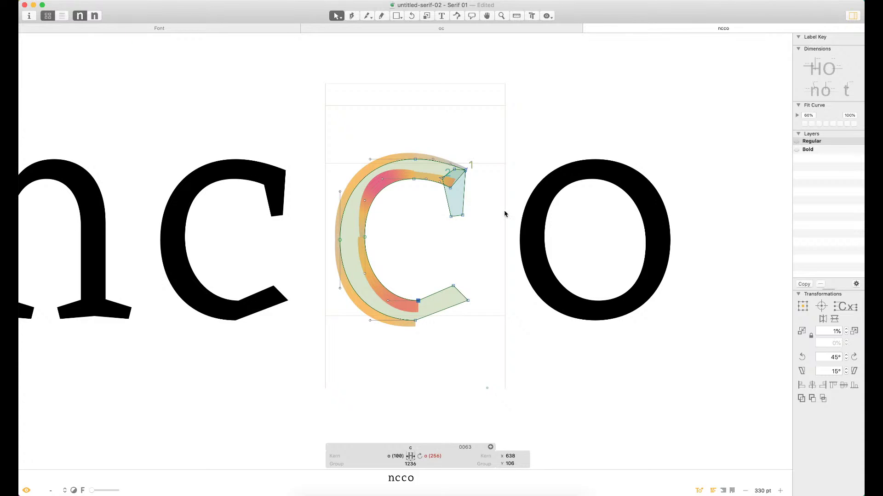
# Move the lower terminal's two end nodes together up and to the right, centring them at X 974.5, Y 209
pyautogui.press('z')
pyautogui.click(358, 342)
pyautogui.press('v')
pyautogui.click(459, 331)
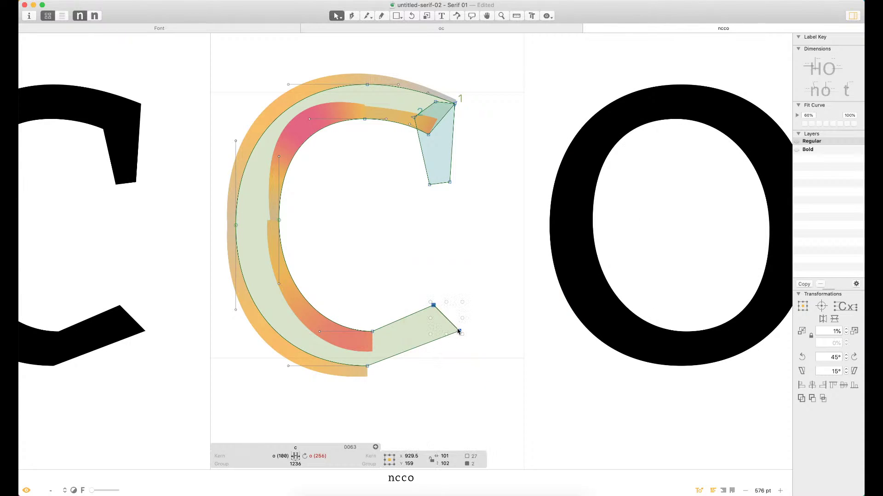
pyautogui.moveTo(461, 329); pyautogui.dragTo(468, 323)
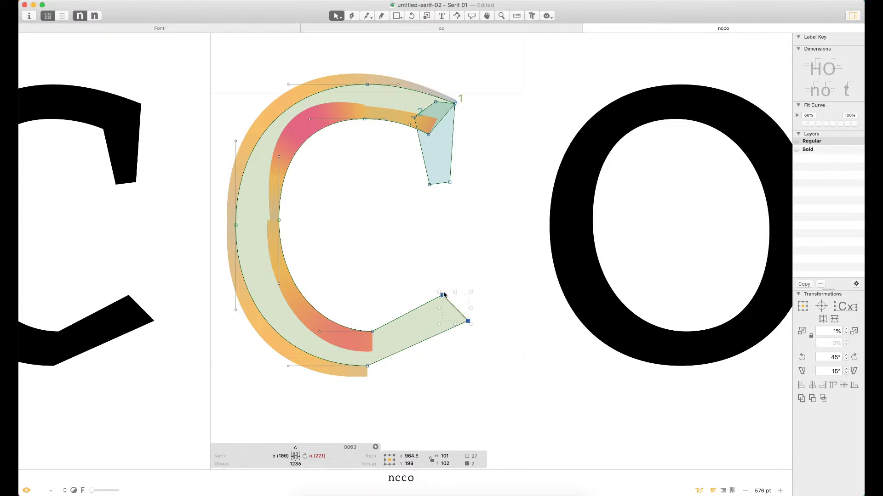
pyautogui.press('space')
pyautogui.moveTo(453, 311); pyautogui.dragTo(526, 278)
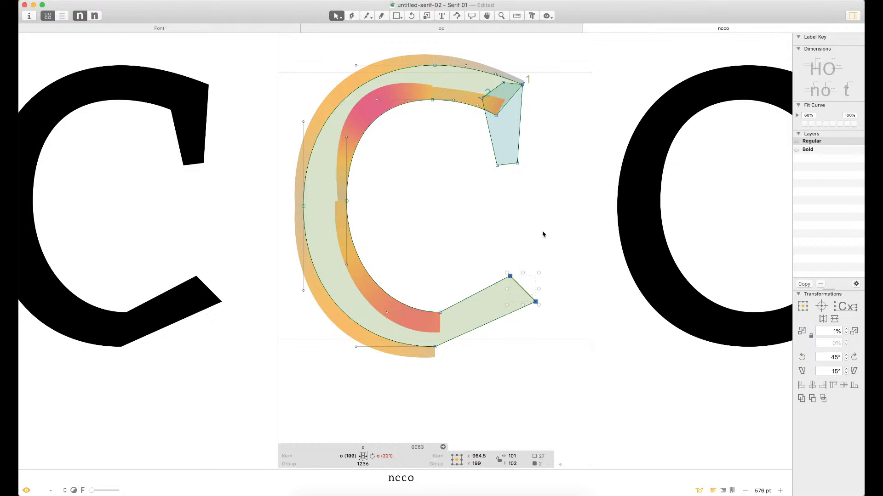
pyautogui.hotkey('shift', 'Up')
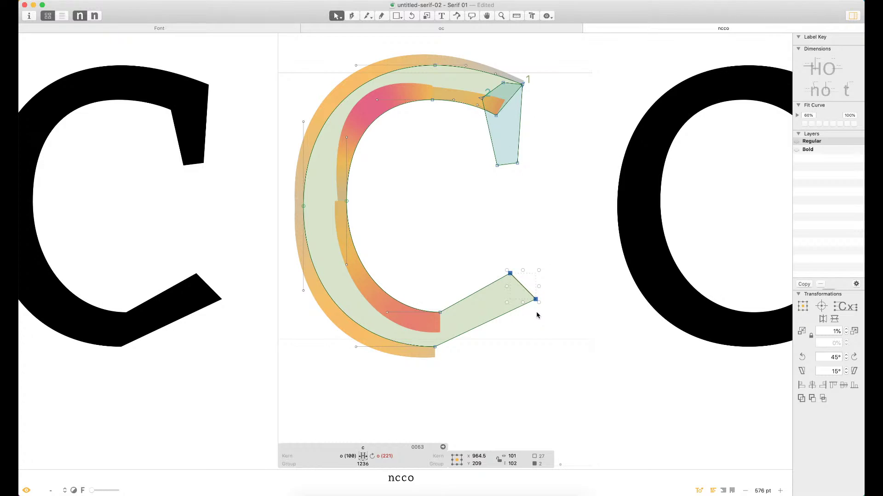
pyautogui.hotkey('shift', 'Right')
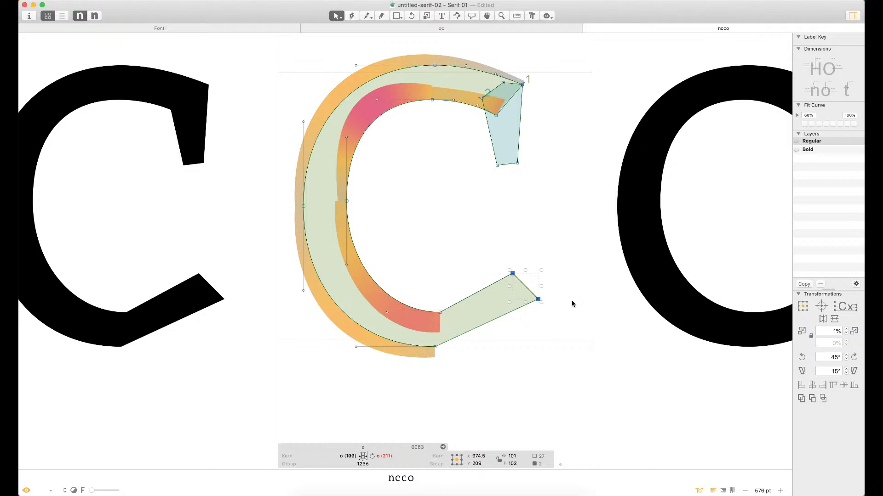
# Convert both straight edges of the c's lower arm into curve segments with handles
pyautogui.click(480, 364)
pyautogui.doubleClick(480, 291)
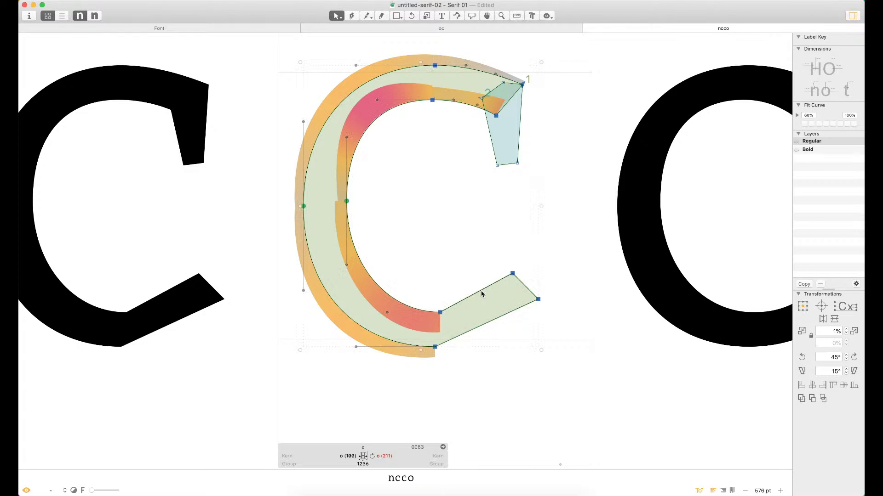
pyautogui.click(486, 335)
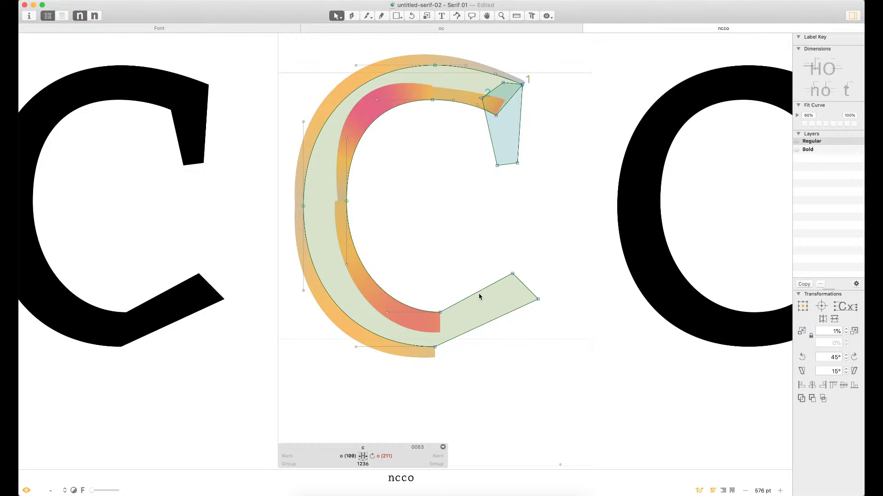
pyautogui.keyDown('alt'); pyautogui.click(479, 294); pyautogui.keyUp('alt')
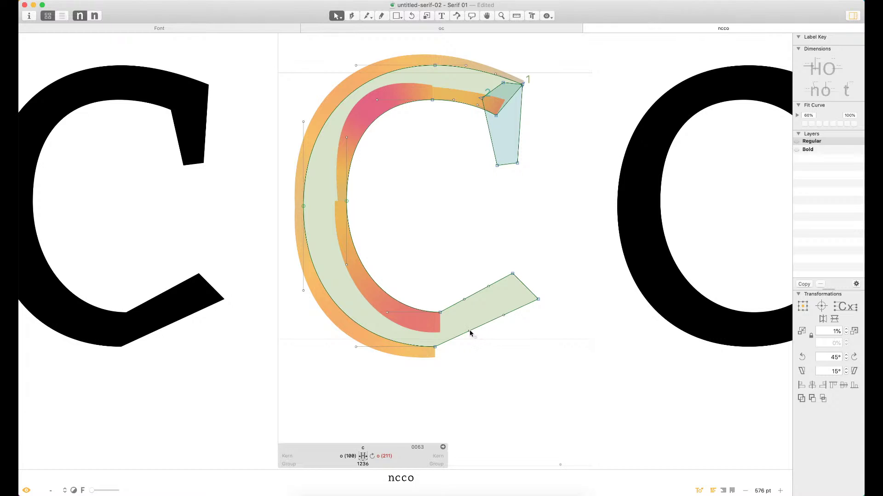
# Level the lower arm's bottom handles at X 773, Y -30 and X 755, Y 106, and bend the terminal-side handles to round both edges
pyautogui.moveTo(469, 331); pyautogui.dragTo(474, 350)
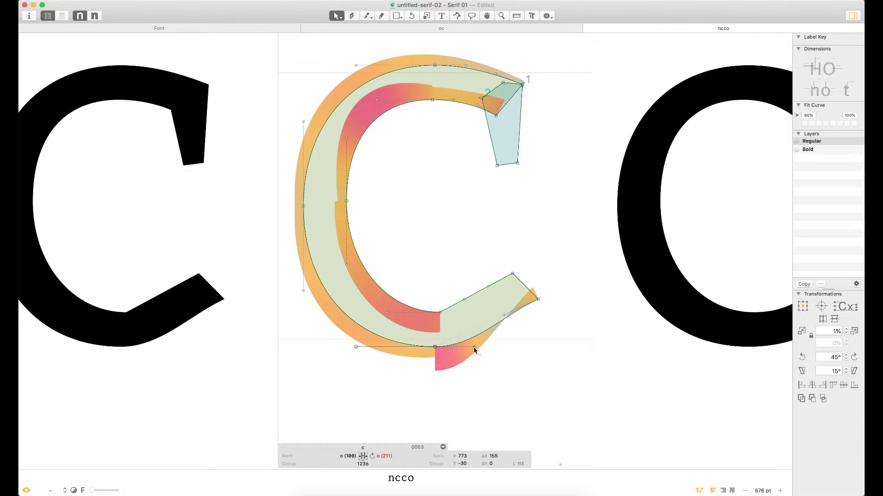
pyautogui.moveTo(463, 300); pyautogui.dragTo(469, 311)
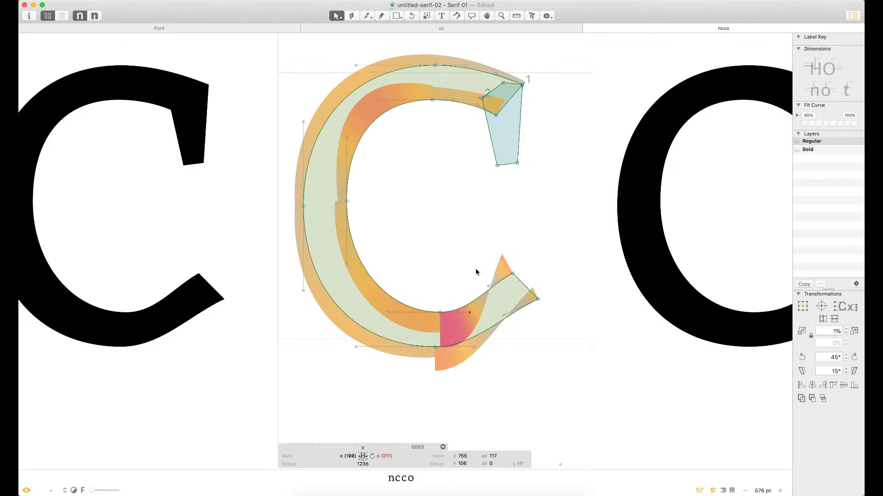
pyautogui.moveTo(476, 272); pyautogui.dragTo(514, 325)
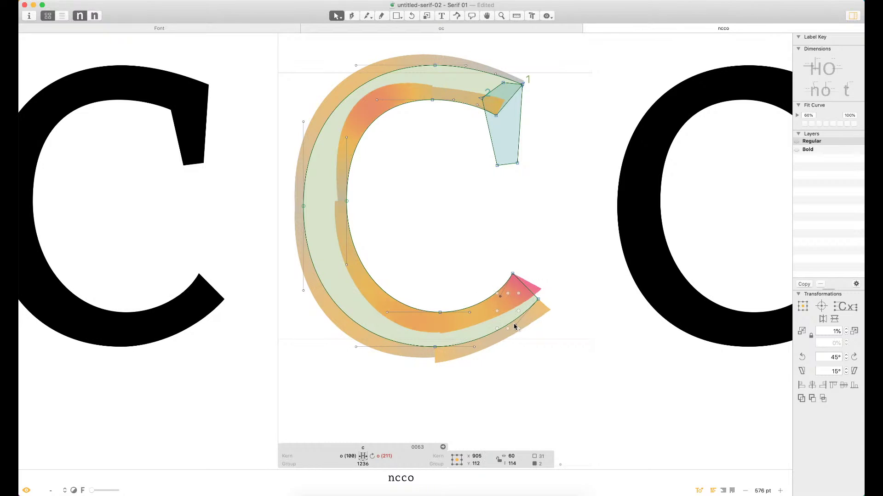
pyautogui.click(540, 255)
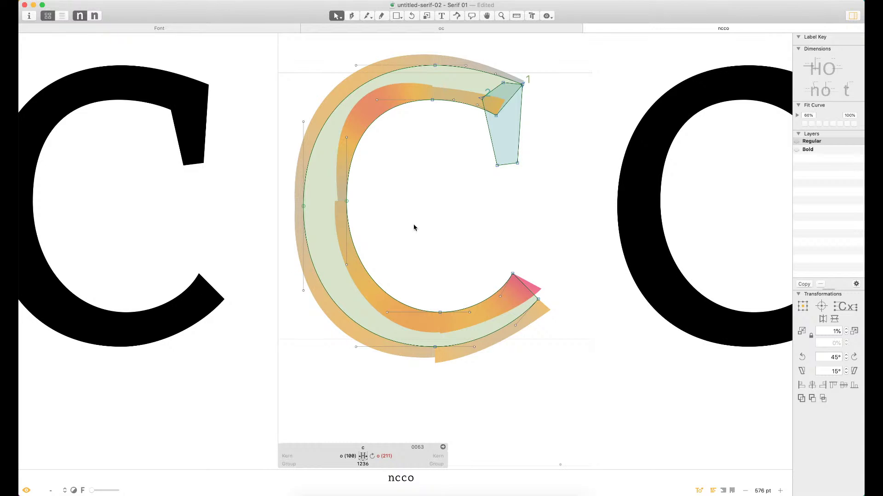
# Move the inner corner node of the lower terminal along its slanted cut towards the outer corner to narrow the stroke end
pyautogui.moveTo(588, 215); pyautogui.dragTo(345, 422)
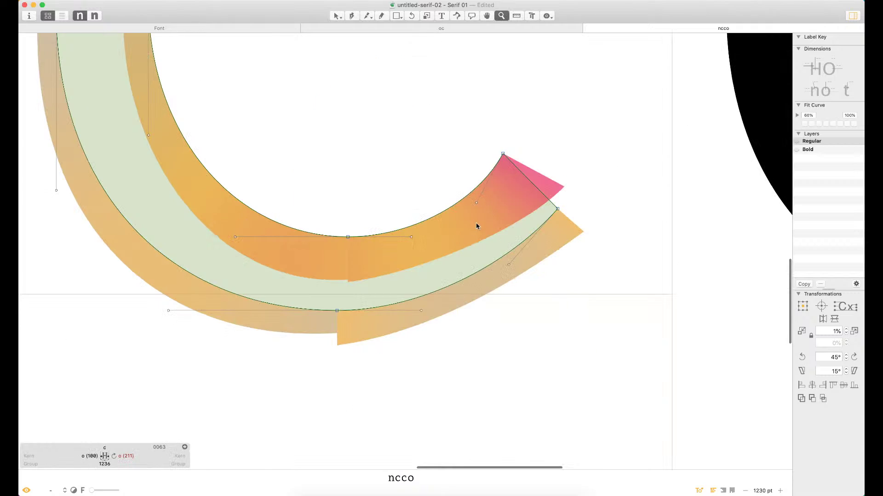
pyautogui.moveTo(503, 155); pyautogui.dragTo(517, 168)
pyautogui.click(557, 159)
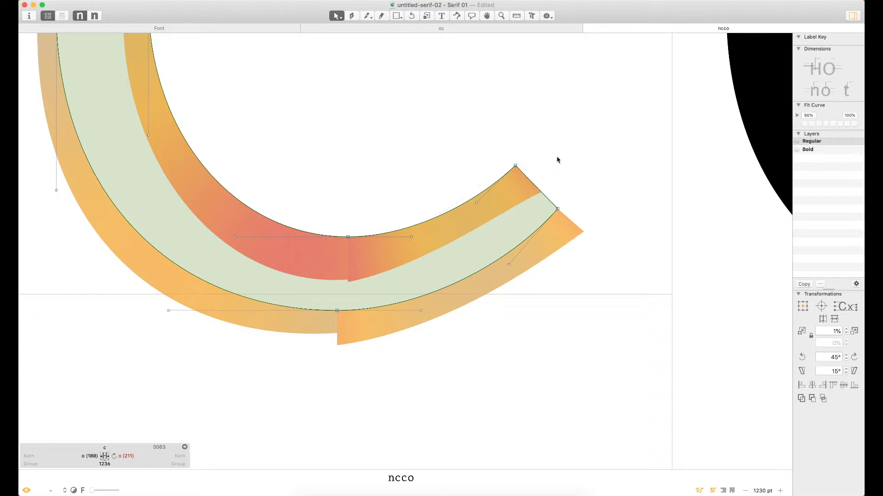
# Lower the two handles beside the lower terminal together by 10 units, centring them at Y 102
pyautogui.press('super+minus')
pyautogui.press('super+minus')
pyautogui.press('super+minus')
pyautogui.press('super+plus')
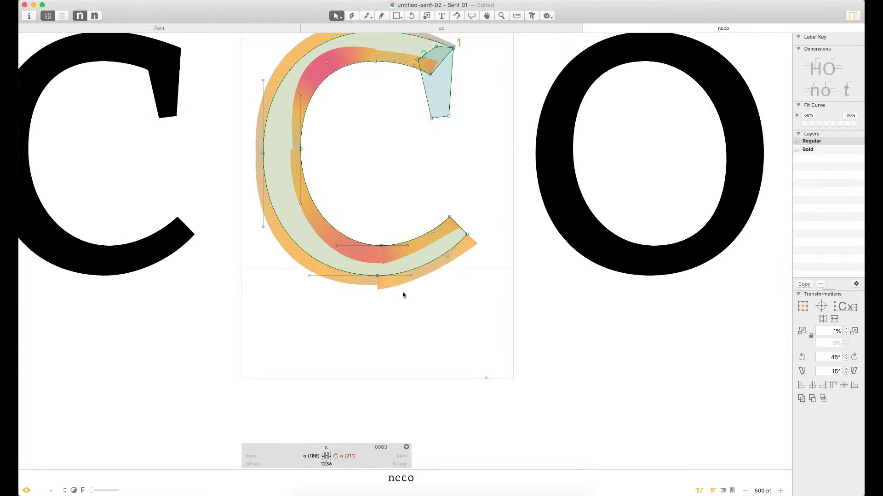
pyautogui.press('space')
pyautogui.moveTo(440, 260); pyautogui.dragTo(533, 278)
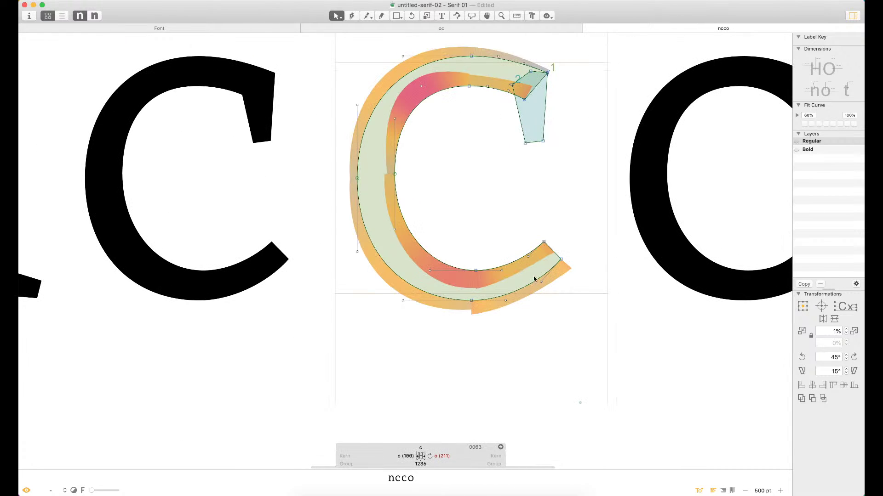
pyautogui.moveTo(510, 242); pyautogui.dragTo(546, 300)
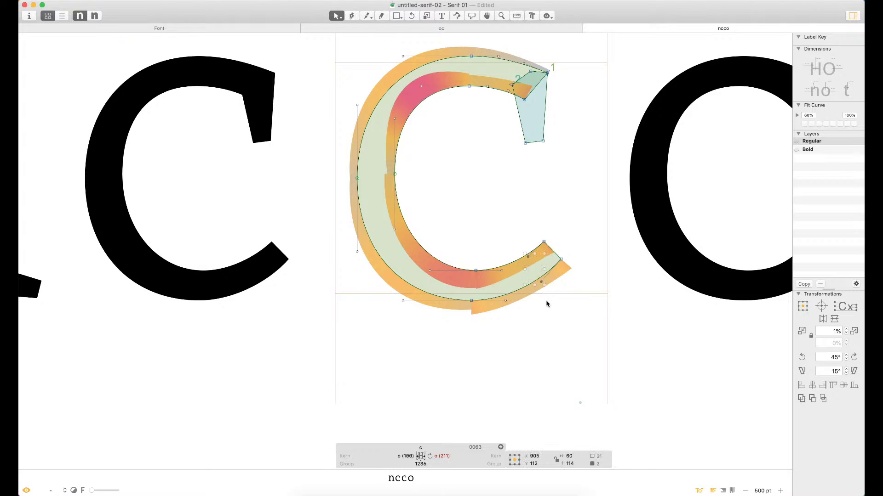
pyautogui.hotkey('shift', 'Right')
pyautogui.hotkey('shift', 'Left')
pyautogui.hotkey('shift', 'Down')
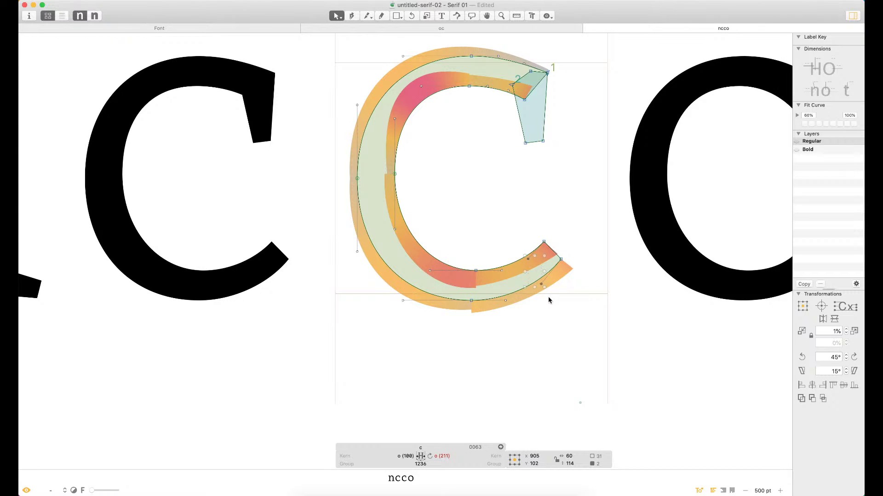
pyautogui.hotkey('shift', 'Down')
# Shift the lower terminal's two end nodes and their handles together 15 units to the left and 10 units up
pyautogui.moveTo(585, 209); pyautogui.dragTo(509, 310)
pyautogui.hotkey('shift', 'Left')
pyautogui.hotkey('shift', 'Left')
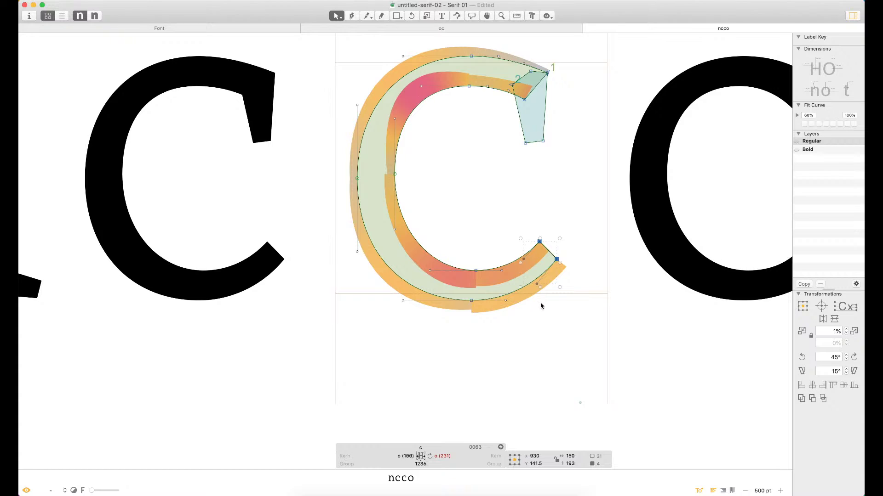
pyautogui.hotkey('shift', 'Up')
pyautogui.hotkey('shift', 'Right')
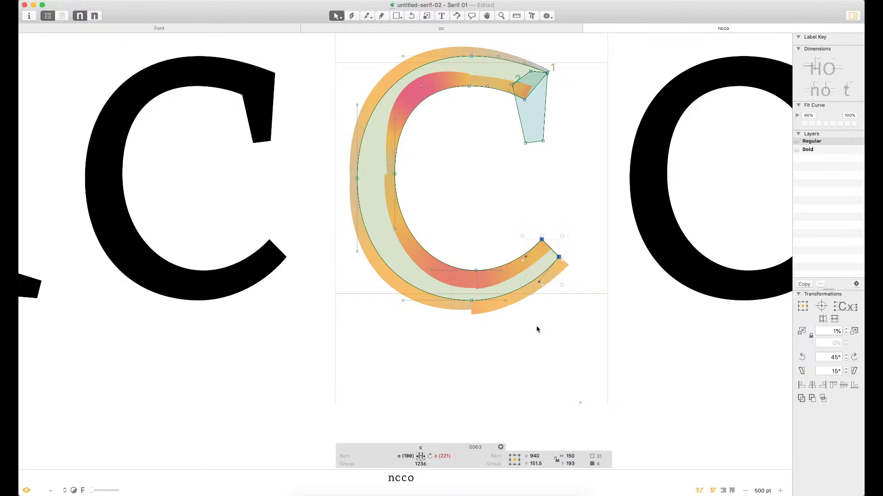
pyautogui.press('Left')
pyautogui.press('Left')
pyautogui.press('Left')
pyautogui.press('Left')
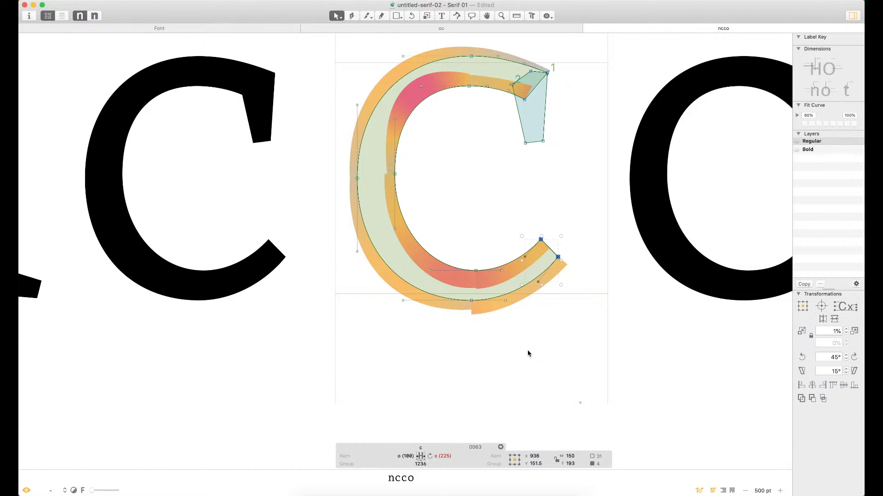
pyautogui.press('Left')
pyautogui.press('Up')
pyautogui.press('Down')
pyautogui.click(532, 357)
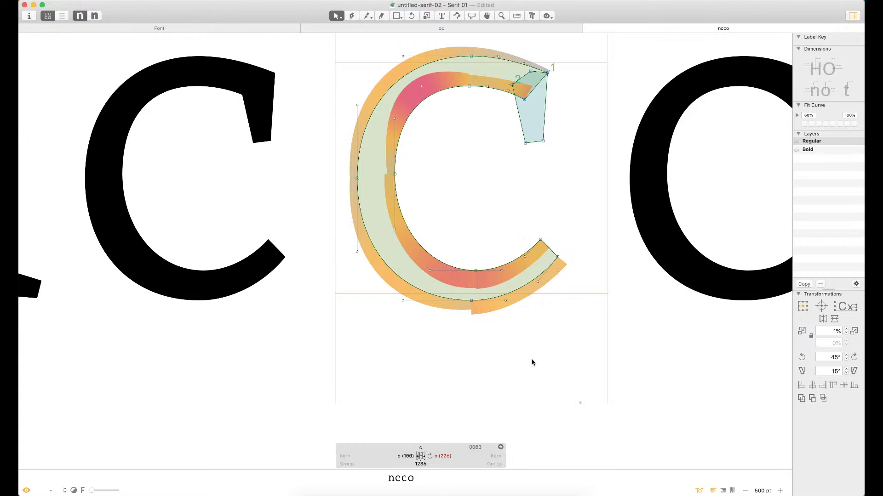
# Lengthen the inner contour's bottom handle on the terminal side by about 3 units
pyautogui.press('super+minus')
pyautogui.press('super+plus')
pyautogui.press('super+plus')
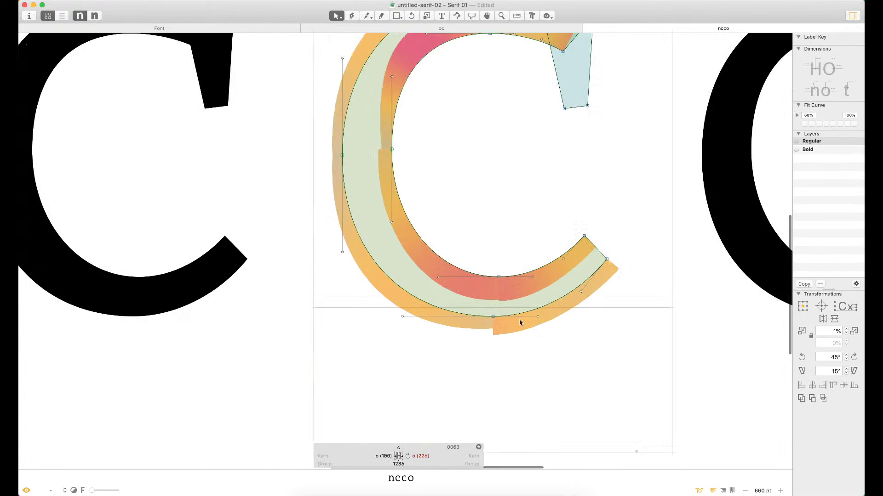
pyautogui.moveTo(543, 269); pyautogui.dragTo(521, 297)
pyautogui.hotkey('shift', 'Right')
pyautogui.hotkey('shift', 'Left')
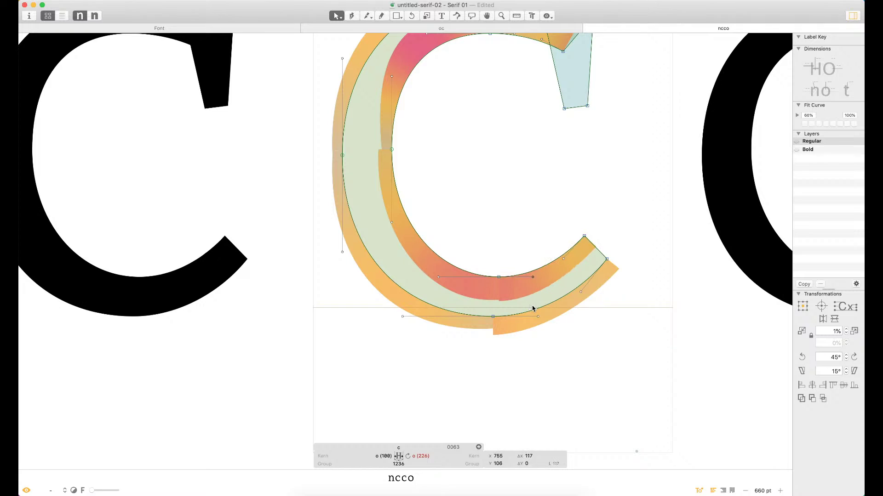
pyautogui.press('Right')
pyautogui.press('Right')
pyautogui.press('Right')
# Extend the outer contour's bottom handle on the terminal side to X 793, Y -30
pyautogui.hotkey('shift', 'Right')
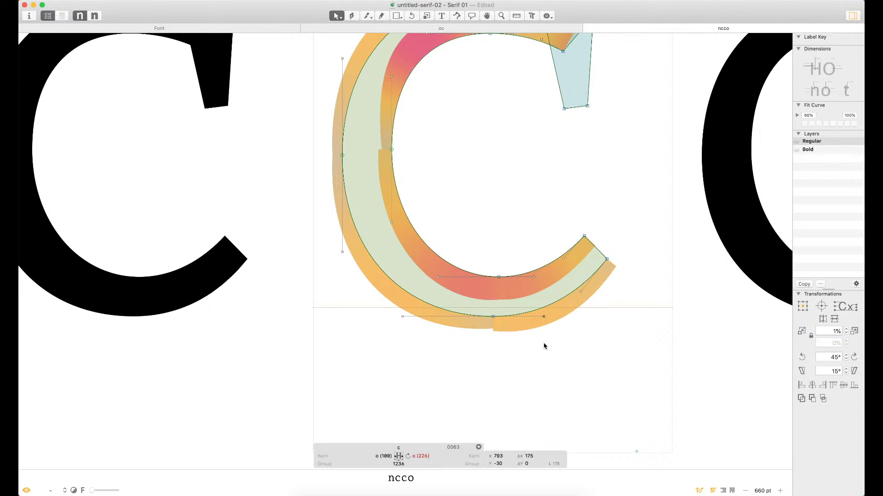
pyautogui.hotkey('shift', 'Right')
pyautogui.click(571, 340)
pyautogui.click(580, 292)
pyautogui.click(588, 337)
# Update the c's metrics to match their keys, and link its right sidebearing to the n
pyautogui.press('super+minus')
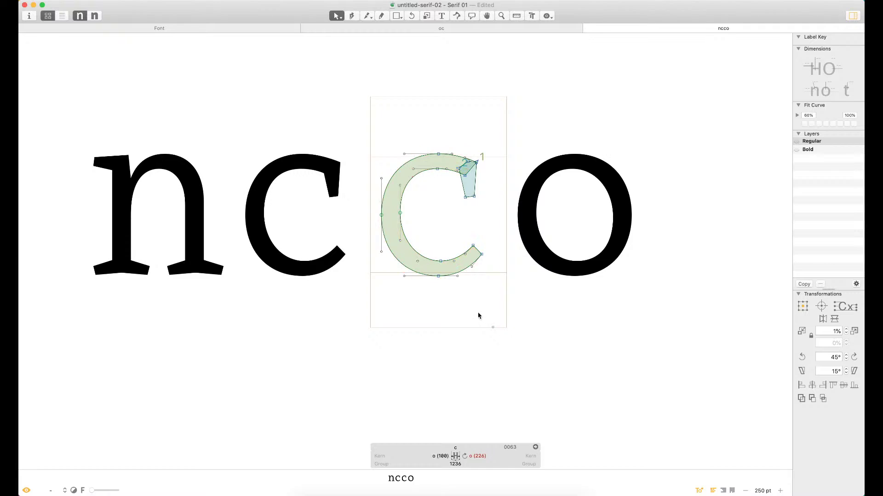
pyautogui.press('t')
pyautogui.press('Escape')
pyautogui.doubleClick(437, 236)
pyautogui.click(465, 456)
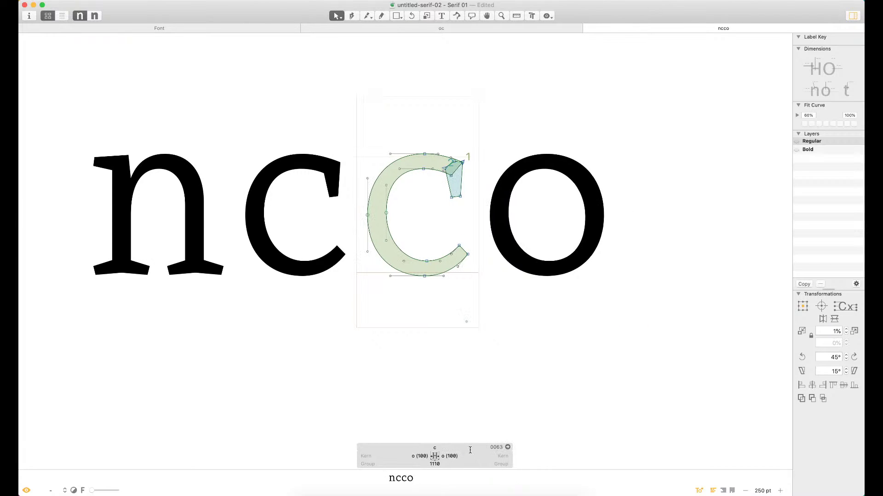
pyautogui.click(455, 456)
pyautogui.write('n')
pyautogui.press('Return')
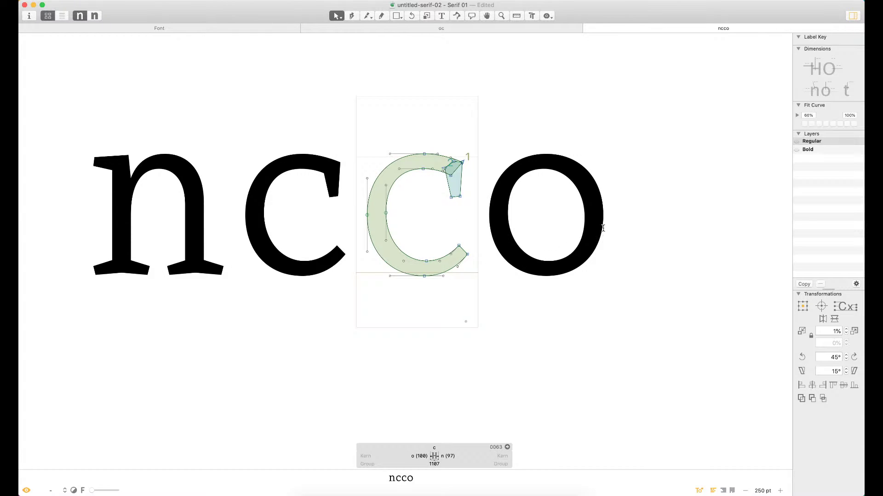
# Examine the ncco sample at smaller sizes to judge the c's shape and spacing beside the n and o
pyautogui.press('t')
pyautogui.press('super+minus')
pyautogui.press('super+minus')
pyautogui.press('super+minus')
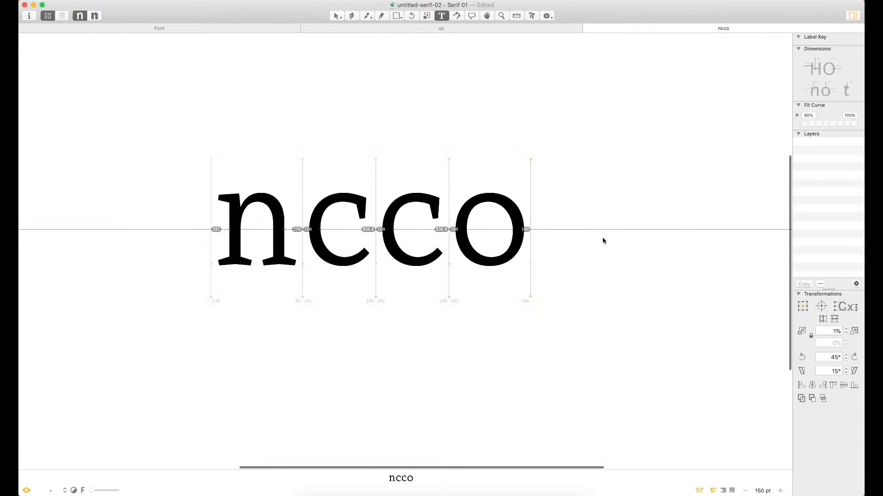
pyautogui.write('t')
pyautogui.press('BackSpace')
pyautogui.press('Escape')
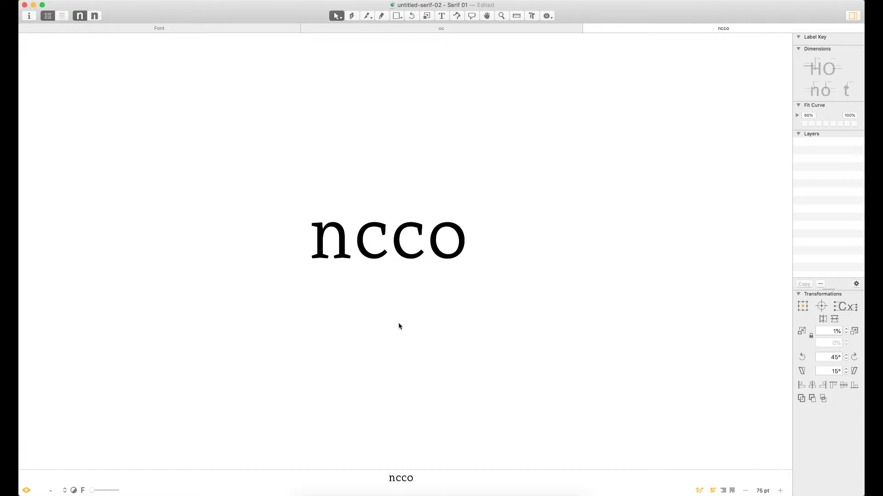
pyautogui.press('p')
# Insert an e between the two c's so the sample text reads nceco
pyautogui.press('t')
pyautogui.click(394, 256)
pyautogui.write('e')
pyautogui.press('Escape')
# Copy the complete outline of the c and paste it into the empty e glyph
pyautogui.press('z')
pyautogui.moveTo(557, 184); pyautogui.dragTo(293, 323)
pyautogui.press('v')
pyautogui.press('super+a')
pyautogui.press('super+c')
pyautogui.doubleClick(329, 241)
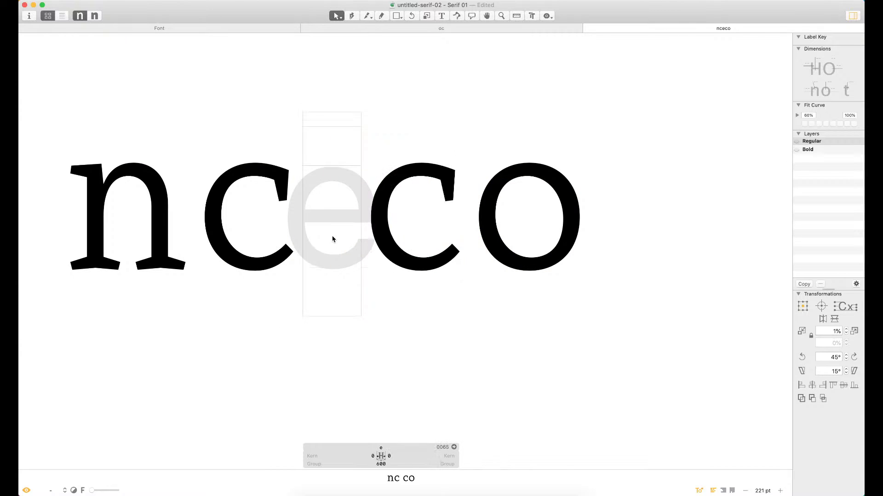
pyautogui.press('super+v')
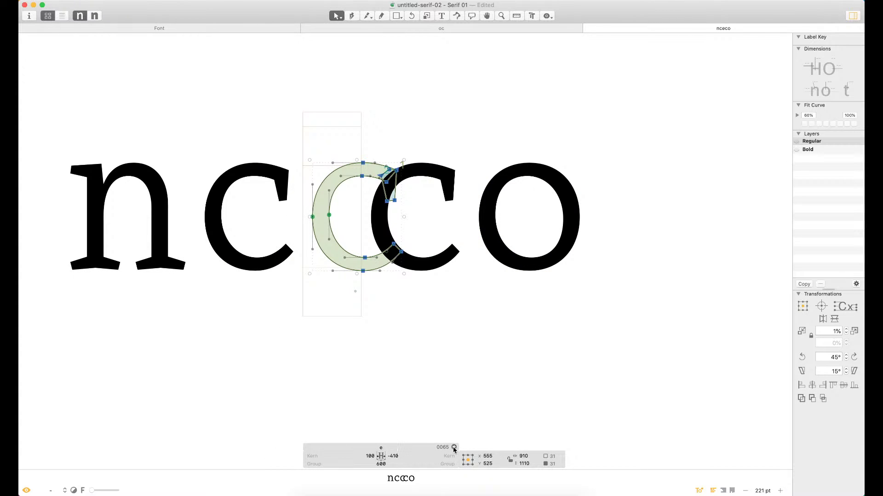
# Link the e's right sidebearing to the n
pyautogui.click(410, 455)
pyautogui.press('BackSpace')
pyautogui.press('Return')
pyautogui.press('super+space')
pyautogui.moveTo(618, 98); pyautogui.dragTo(233, 348)
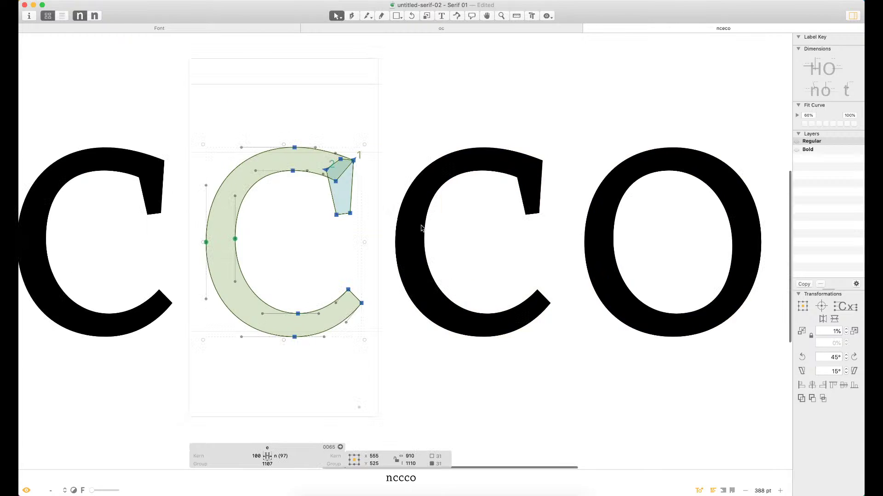
# Copy the complete outline of the o and paste it into the e glyph over the c shape
pyautogui.doubleClick(695, 168)
pyautogui.press('super+a')
pyautogui.press('super+c')
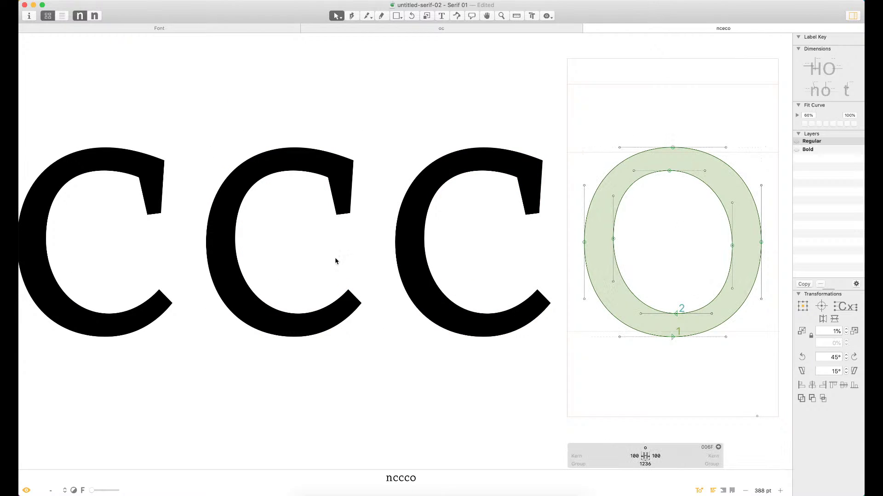
pyautogui.doubleClick(290, 271)
pyautogui.press('super+v')
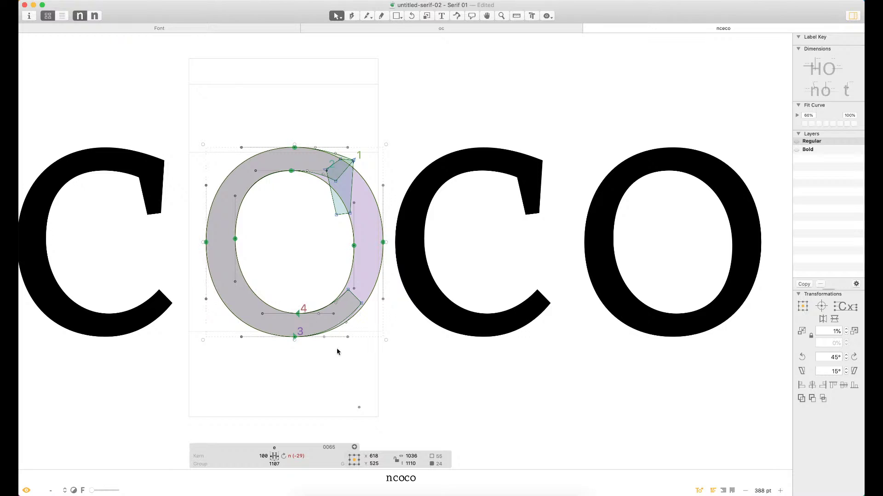
# Delete the c's hanging serif contour from the e glyph
pyautogui.click(331, 223)
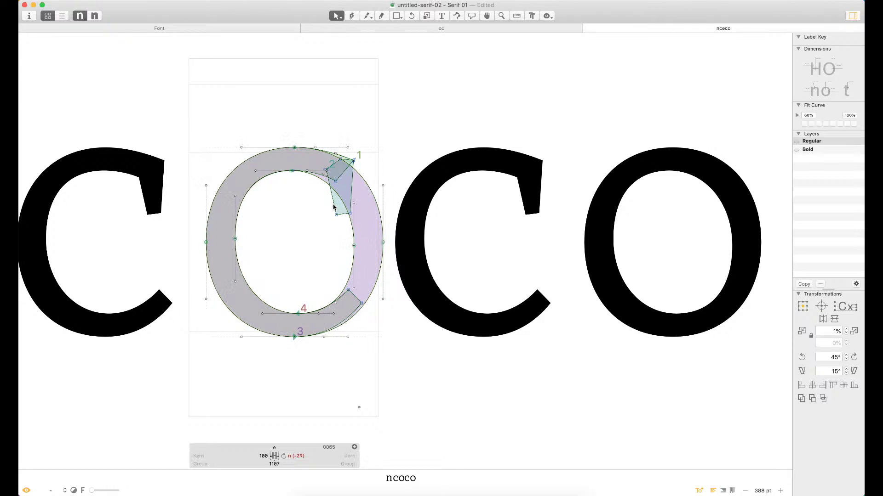
pyautogui.doubleClick(334, 207)
pyautogui.press('BackSpace')
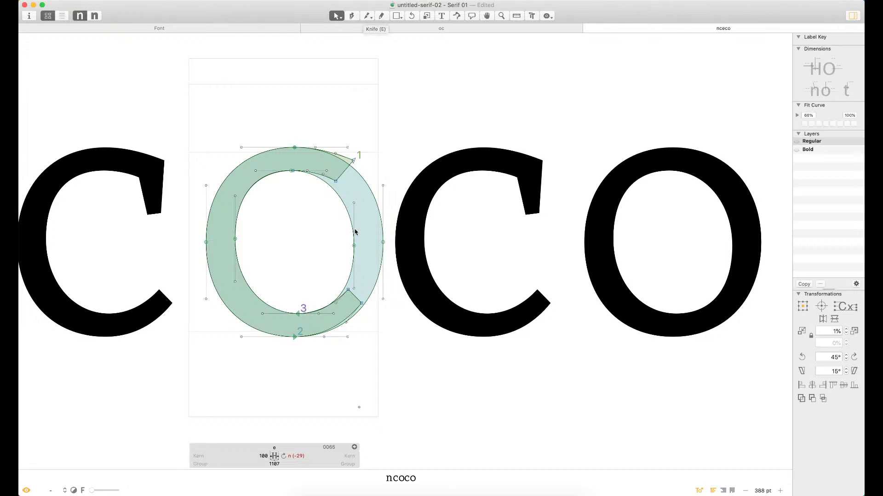
# Select both contours of the pasted o in the e glyph and narrow them slightly from the right side
pyautogui.press('z')
pyautogui.moveTo(456, 104); pyautogui.dragTo(135, 405)
pyautogui.press('v')
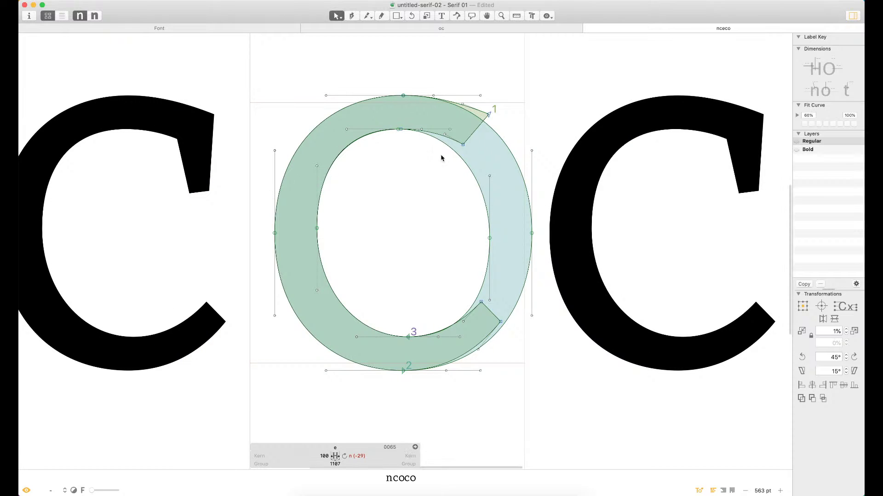
pyautogui.click(368, 17)
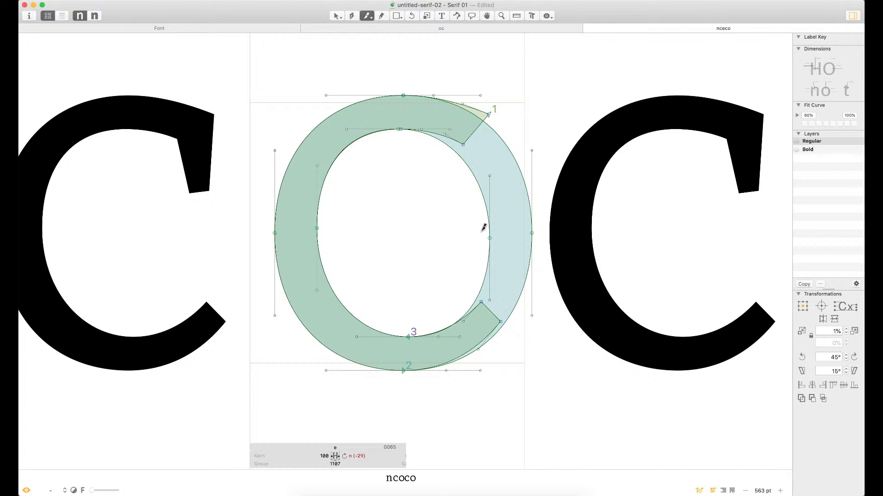
pyautogui.press('v')
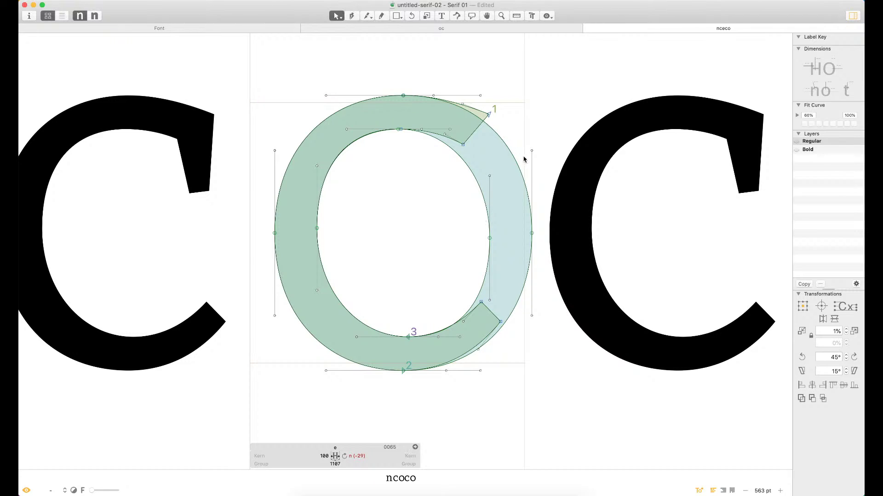
pyautogui.doubleClick(521, 183)
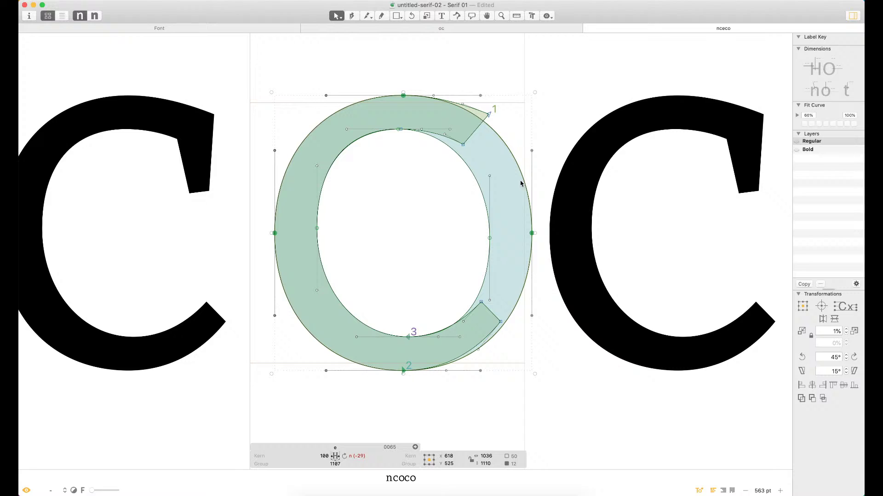
pyautogui.keyDown('shift'); pyautogui.doubleClick(489, 207); pyautogui.keyUp('shift')
pyautogui.press('Escape')
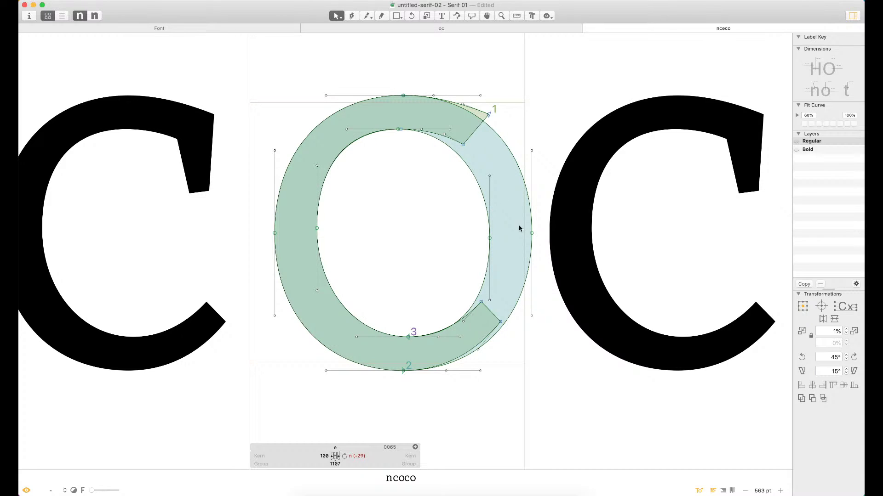
pyautogui.doubleClick(489, 212)
pyautogui.keyDown('shift'); pyautogui.doubleClick(530, 206); pyautogui.keyUp('shift')
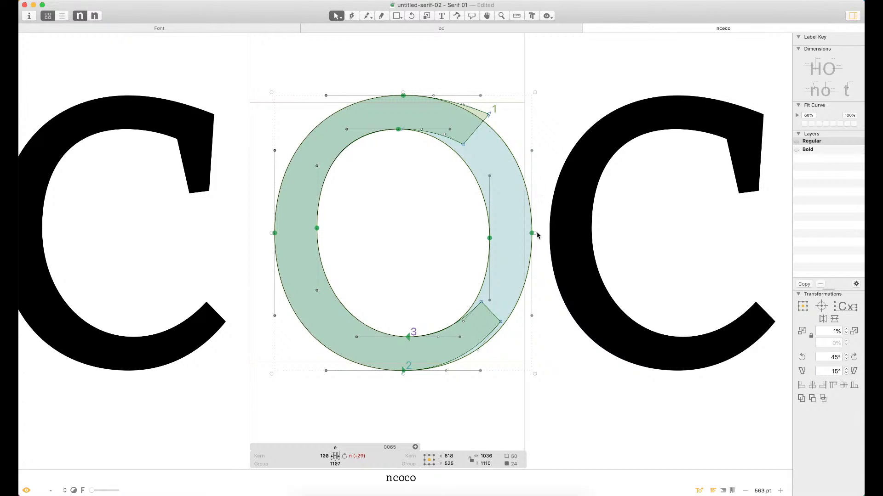
pyautogui.moveTo(536, 232); pyautogui.dragTo(527, 232)
pyautogui.click(418, 251)
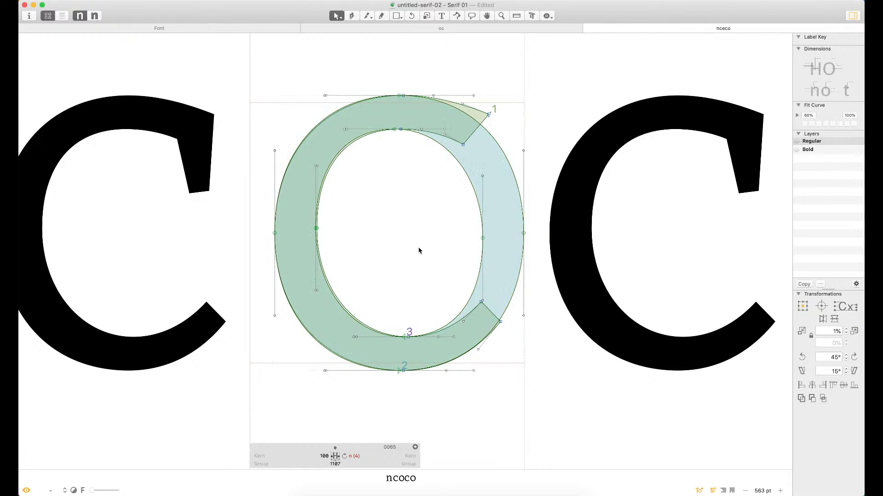
# Nudge the o's inner contour right to X 606.5 and check its alignment with the c's left stem
pyautogui.doubleClick(460, 165)
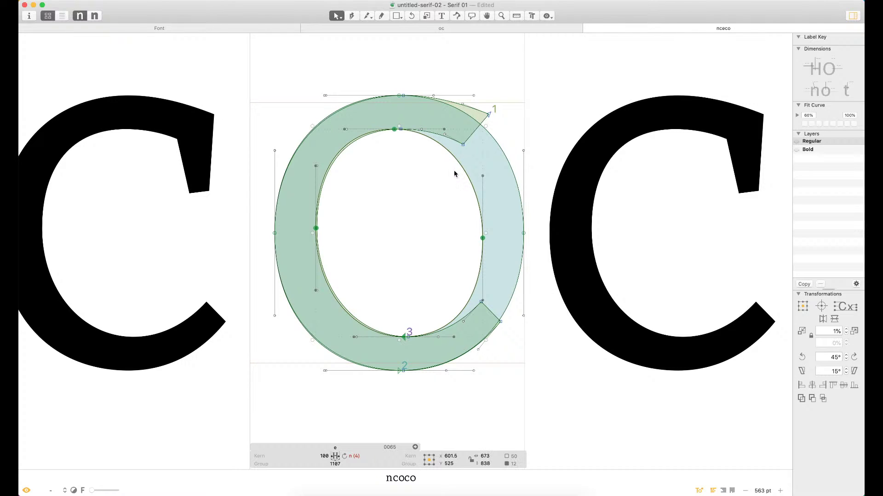
pyautogui.press('Right')
pyautogui.press('Right')
pyautogui.press('Right')
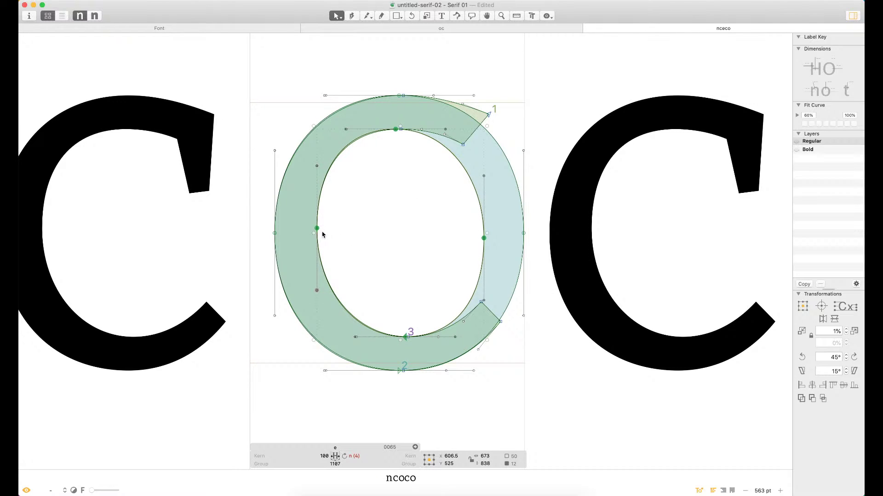
pyautogui.press('super+space')
pyautogui.moveTo(331, 222); pyautogui.dragTo(302, 221)
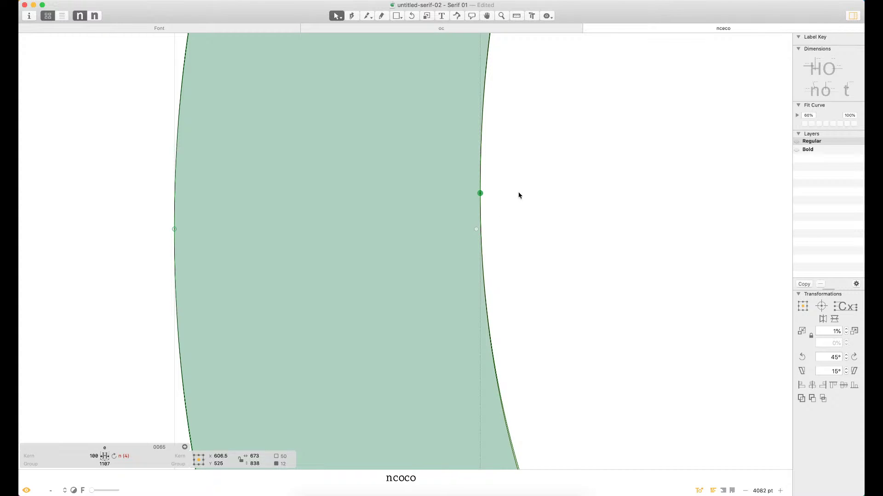
pyautogui.press('super+0')
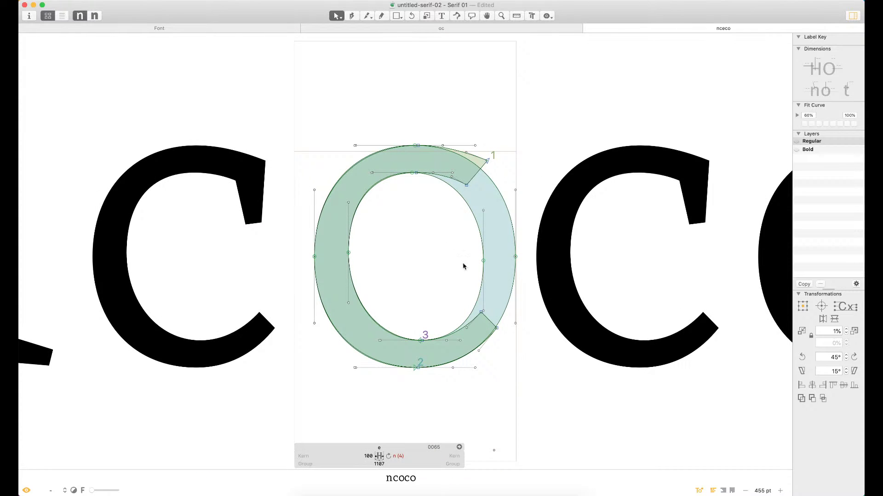
# Draw a horizontal rectangle about 762 by 106 units across the middle of the counter as the e's crossbar
pyautogui.press('f')
pyautogui.moveTo(339, 243); pyautogui.dragTo(491, 265)
pyautogui.press('v')
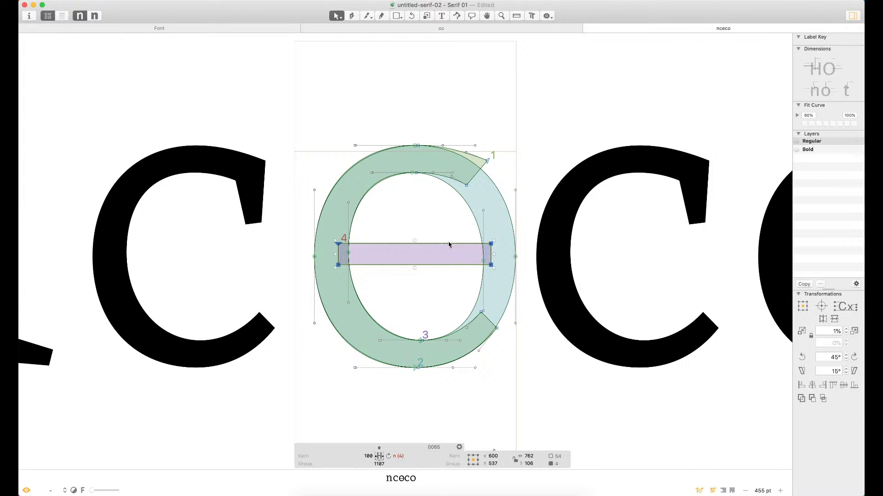
# Move the crossbar rectangle up over the top arch to Y 1027, aligning its upper edge with the bowl's highest point
pyautogui.moveTo(449, 244); pyautogui.dragTo(444, 151)
pyautogui.press('z')
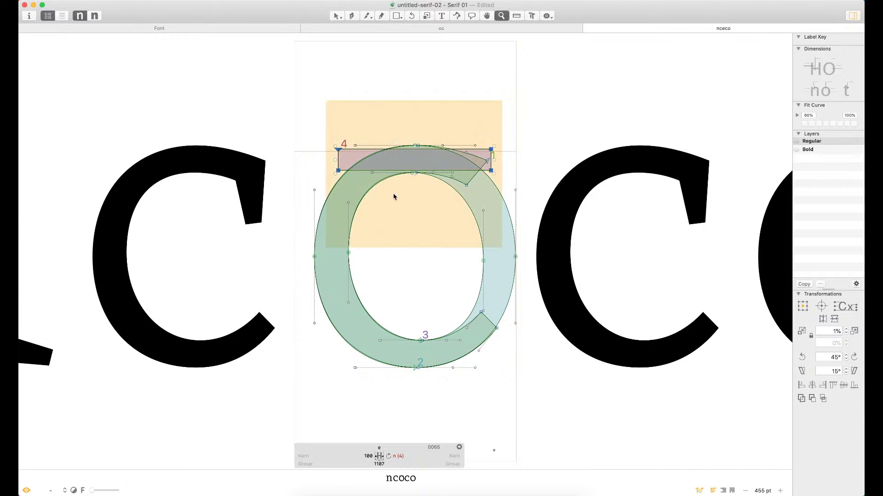
pyautogui.moveTo(393, 197); pyautogui.dragTo(486, 172)
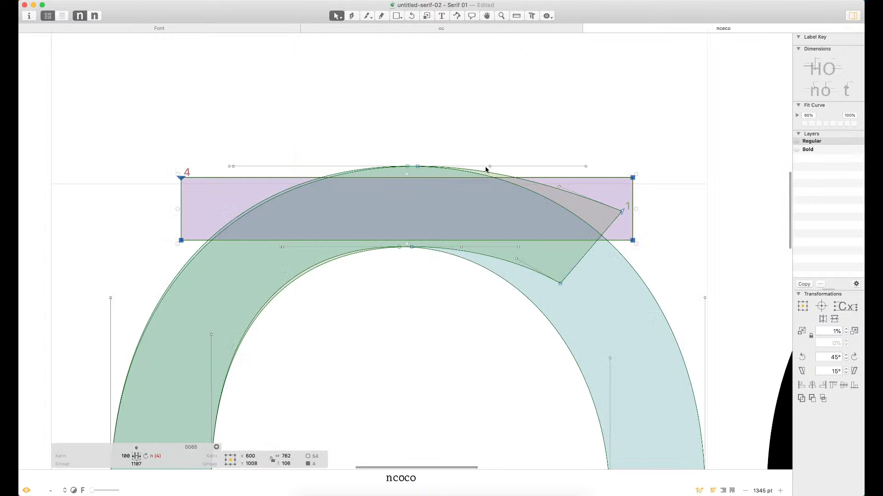
pyautogui.doubleClick(612, 178)
pyautogui.hotkey('shift', 'Up')
pyautogui.hotkey('shift', 'Up')
pyautogui.hotkey('shift', 'Up')
pyautogui.hotkey('shift', 'Down')
pyautogui.press('Down')
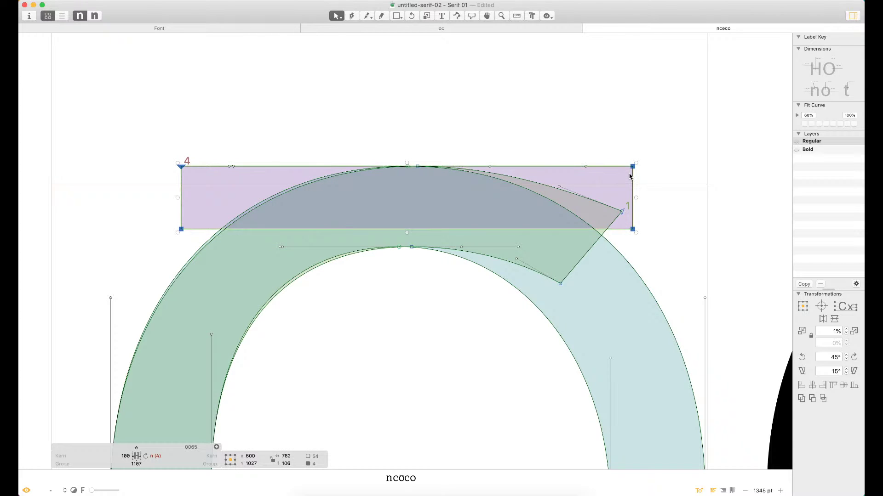
# Lower the rectangle's bottom edge to make the bar 126 units thick, slightly thinner than the top stroke
pyautogui.click(684, 217)
pyautogui.click(632, 229)
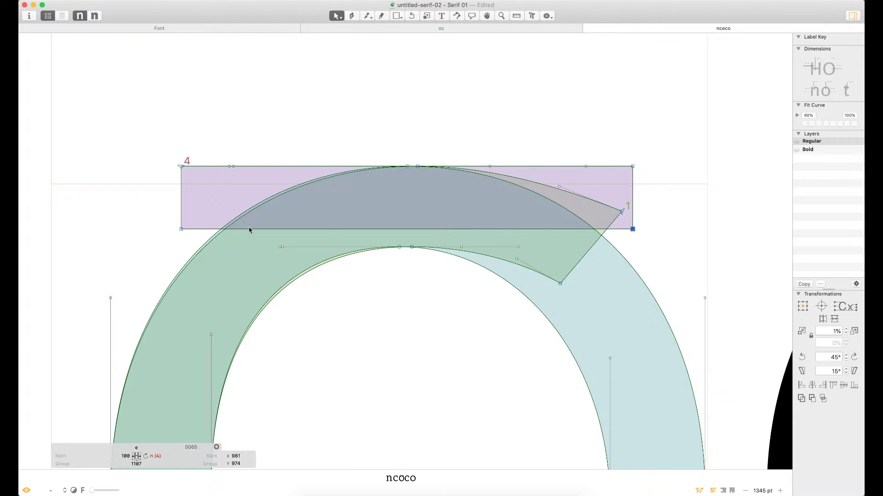
pyautogui.keyDown('shift'); pyautogui.click(182, 230); pyautogui.keyUp('shift')
pyautogui.hotkey('shift', 'Down')
pyautogui.hotkey('shift', 'Down')
pyautogui.hotkey('shift', 'Down')
pyautogui.press('Down')
pyautogui.press('Down')
pyautogui.press('Down')
pyautogui.press('Down')
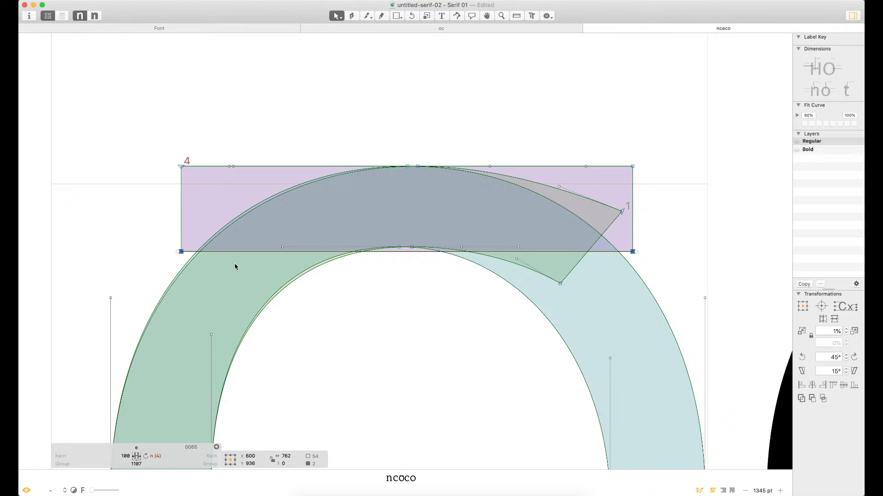
pyautogui.press('Up')
pyautogui.press('Up')
pyautogui.press('Up')
pyautogui.press('Up')
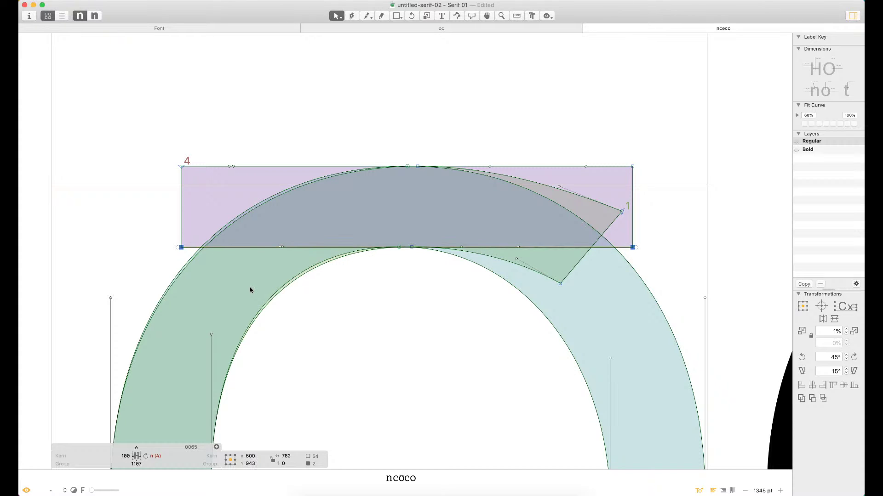
pyautogui.hotkey('shift', 'Up')
pyautogui.click(377, 353)
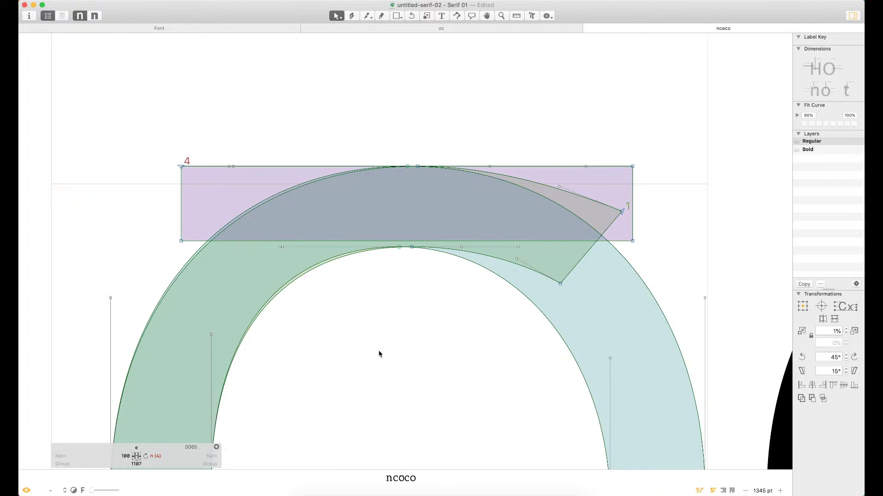
# Move the thickened crossbar back to the middle of the counter at Y 531
pyautogui.press('super+0')
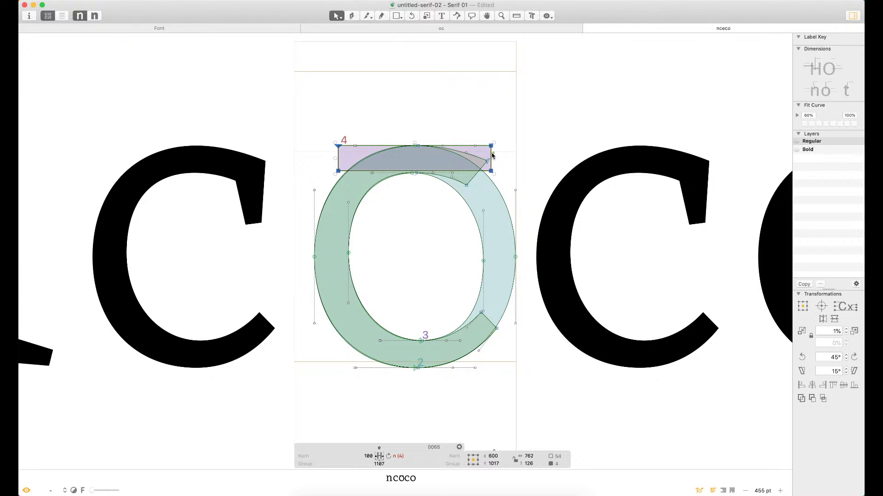
pyautogui.moveTo(492, 156); pyautogui.dragTo(497, 256)
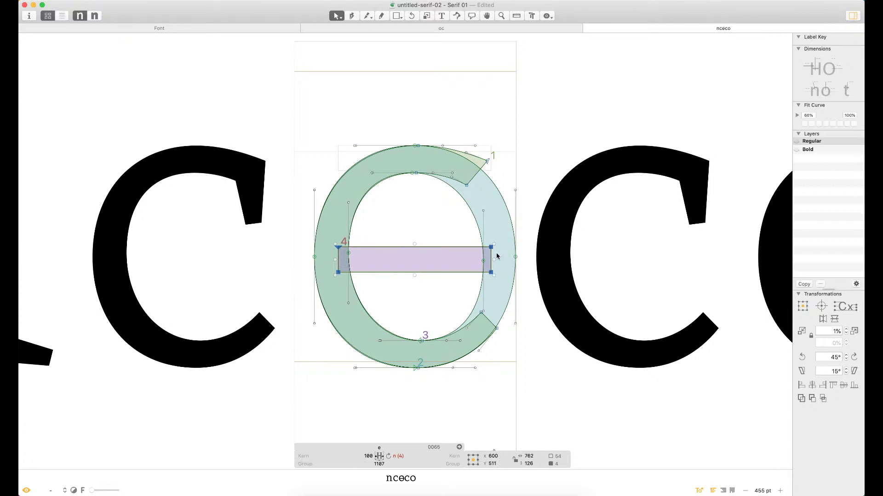
pyautogui.hotkey('shift', 'Up')
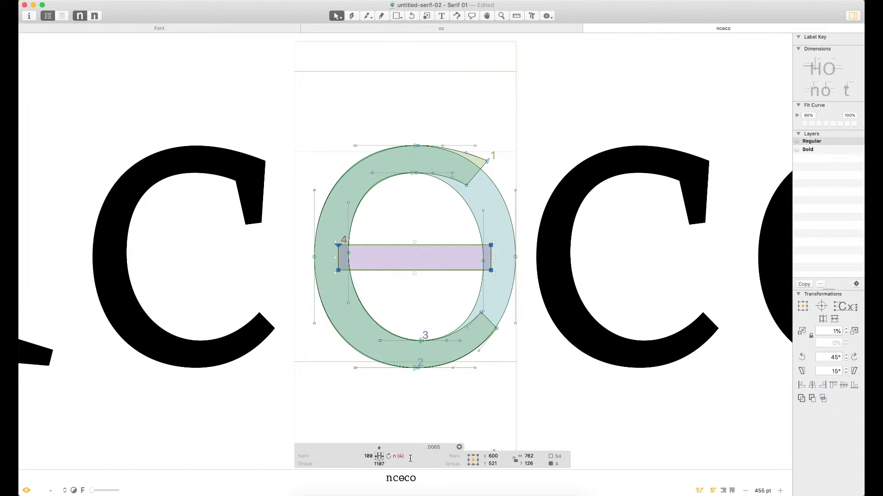
pyautogui.hotkey('shift', 'Up')
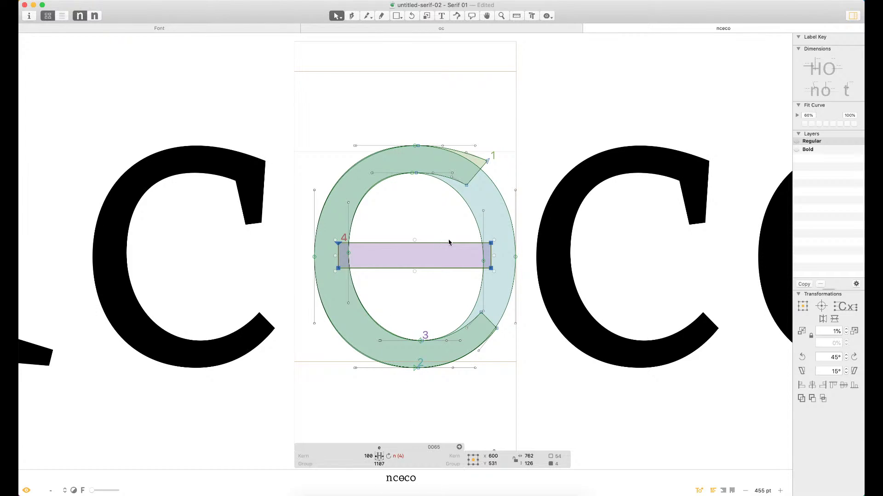
# Extend the crossbar's right end deep into the bowl's right stroke, to X 1071
pyautogui.click(426, 298)
pyautogui.moveTo(503, 224); pyautogui.dragTo(489, 281)
pyautogui.hotkey('shift', 'Right')
pyautogui.hotkey('shift', 'Right')
pyautogui.hotkey('shift', 'Right')
pyautogui.hotkey('shift', 'Right')
pyautogui.hotkey('shift', 'Right')
pyautogui.hotkey('shift', 'Right')
pyautogui.hotkey('shift', 'Right')
pyautogui.hotkey('shift', 'Right')
pyautogui.hotkey('shift', 'Right')
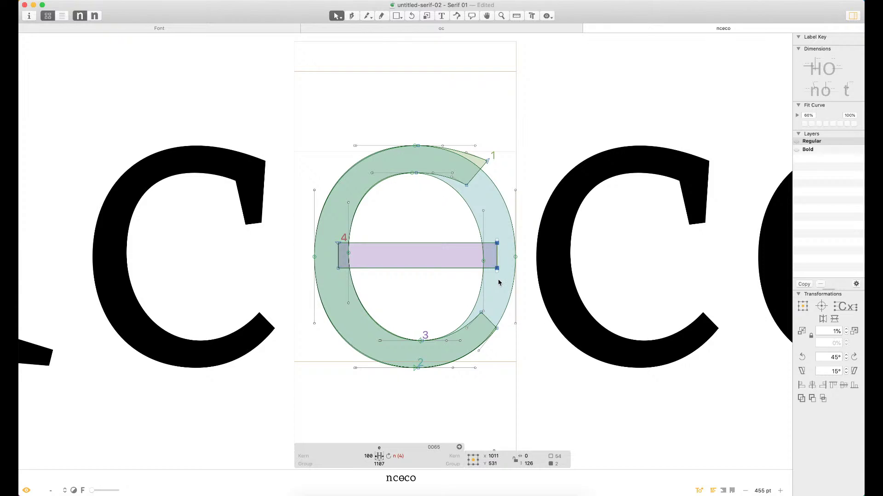
pyautogui.click(522, 315)
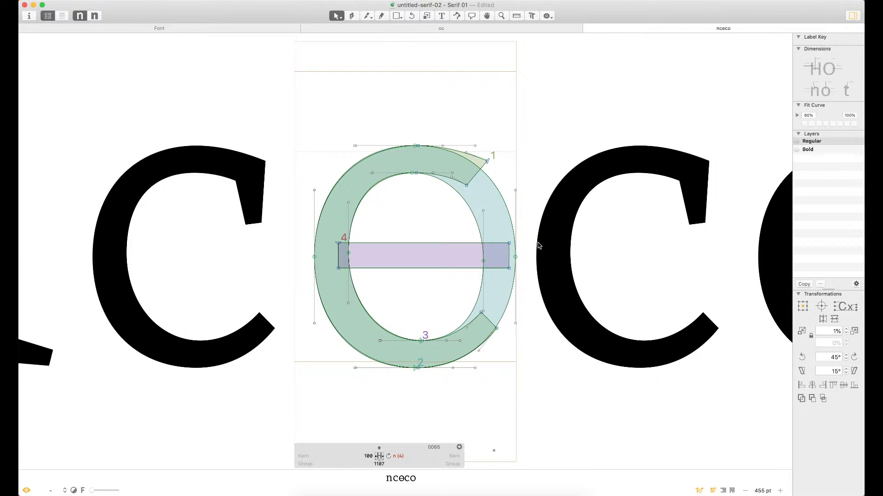
# Pull the crossbar's right end back to X 1031, inside the bowl's right stroke
pyautogui.press('super+space')
pyautogui.moveTo(540, 112); pyautogui.dragTo(289, 415)
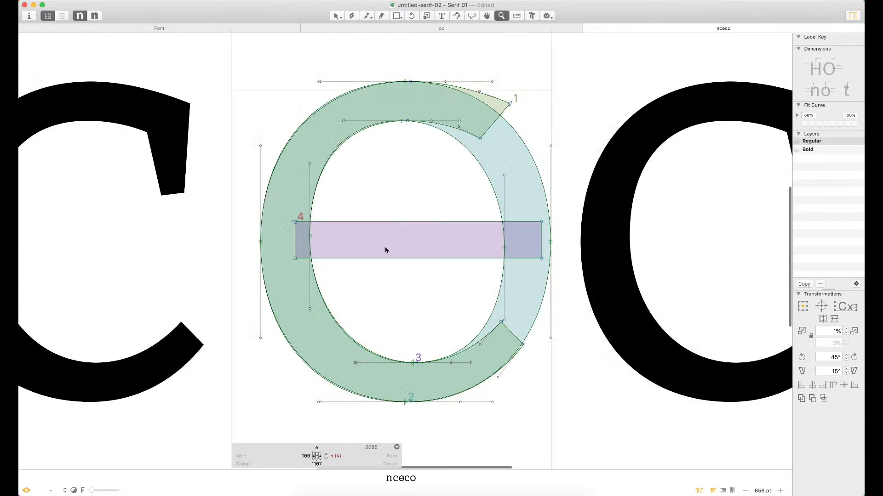
pyautogui.moveTo(536, 216); pyautogui.dragTo(545, 288)
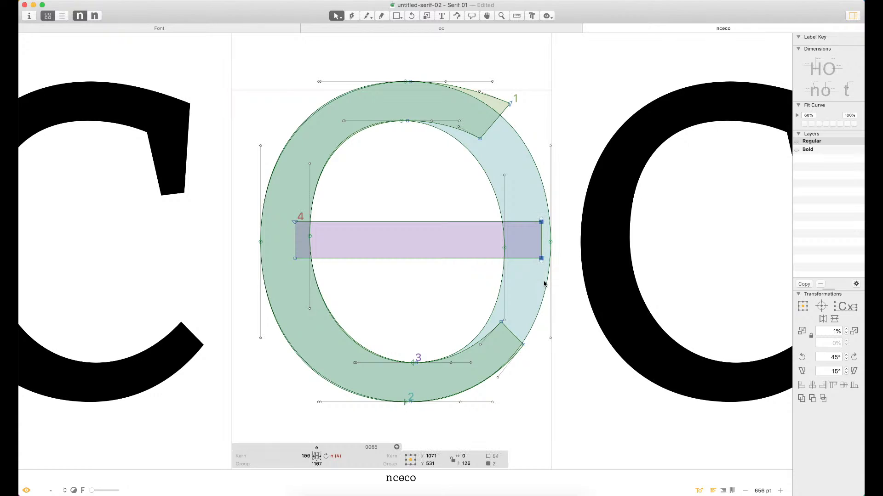
pyautogui.hotkey('shift', 'Left')
pyautogui.hotkey('shift', 'Left')
pyautogui.hotkey('shift', 'Left')
pyautogui.hotkey('shift', 'Left')
pyautogui.hotkey('shift', 'Left')
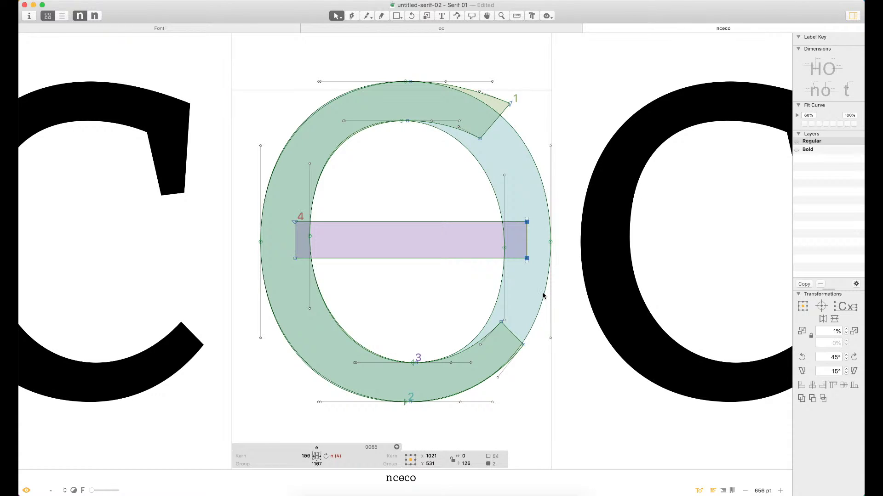
pyautogui.hotkey('shift', 'Right')
# Cut through the o's right stroke with the Knife just above the c's lower terminal and again just below the crossbar
pyautogui.click(367, 16)
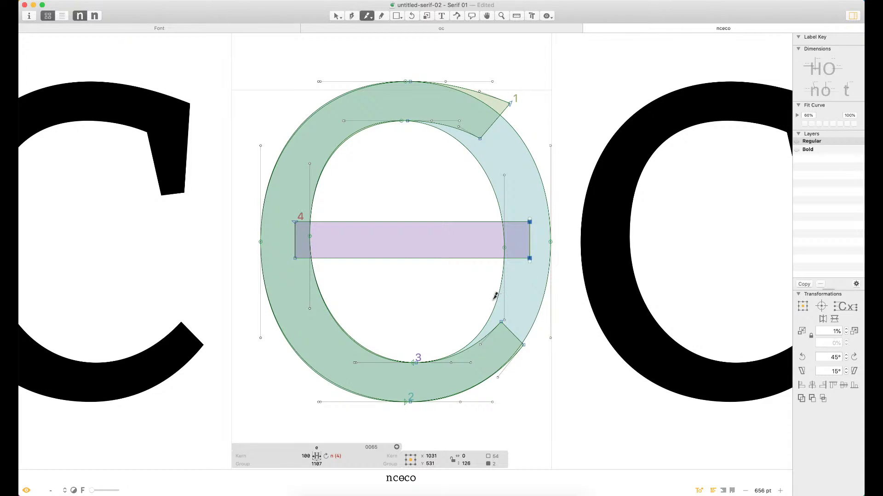
pyautogui.moveTo(488, 301); pyautogui.dragTo(553, 338)
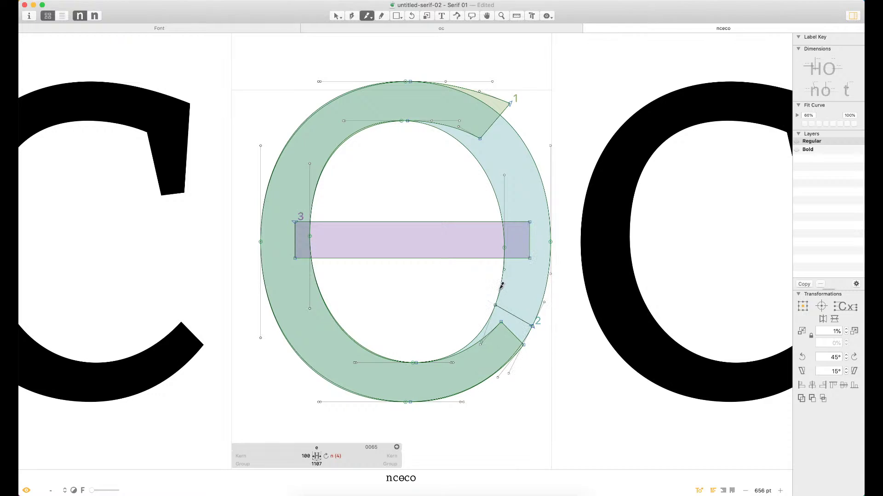
pyautogui.moveTo(479, 275); pyautogui.dragTo(561, 279)
pyautogui.press('super+z')
pyautogui.moveTo(489, 265); pyautogui.dragTo(565, 260)
pyautogui.press('v')
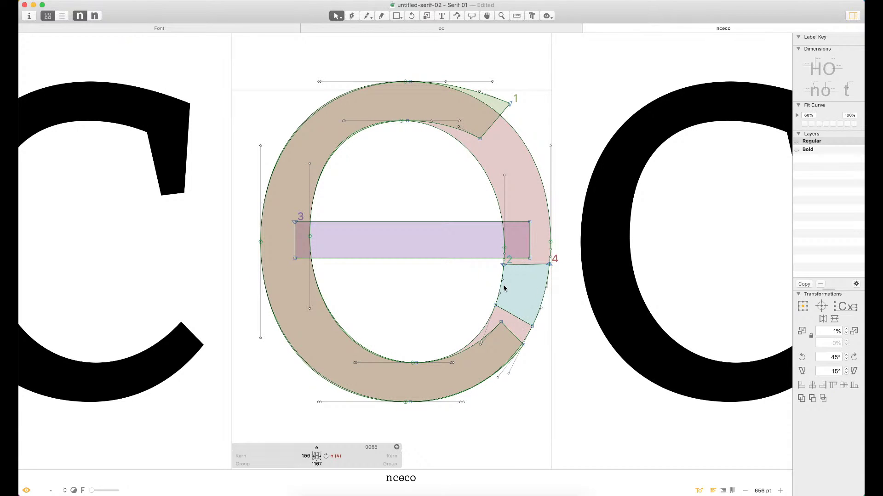
# Delete the cut-out piece of the bowl's right stroke between the crossbar and the lower terminal
pyautogui.click(504, 288)
pyautogui.press('Delete')
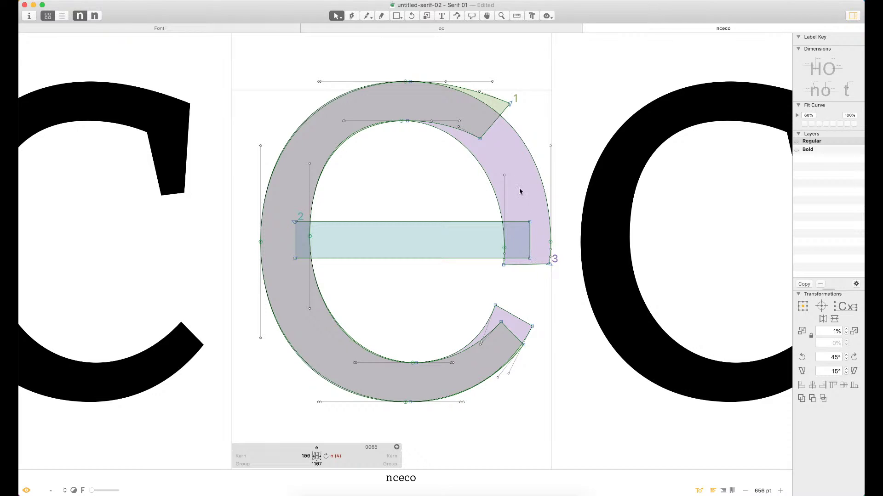
pyautogui.click(366, 16)
pyautogui.press('v')
# Bevel the crossbar's upper right corner by lowering the corner node to X 1031, Y 554 and moving the neighbouring top node further left
pyautogui.click(529, 223)
pyautogui.hotkey('shift', 'Down')
pyautogui.hotkey('shift', 'Down')
pyautogui.hotkey('shift', 'Down')
pyautogui.hotkey('shift', 'Down')
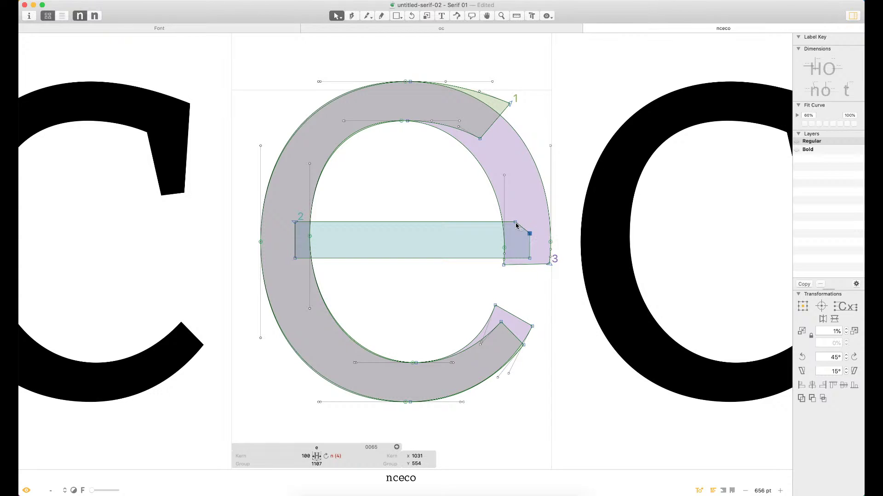
pyautogui.click(515, 223)
pyautogui.hotkey('shift', 'Left')
pyautogui.hotkey('shift', 'Left')
pyautogui.click(530, 234)
# Add a node on each side of the bowl's right stroke, level with the crossbar's bevelled corner
pyautogui.press('z')
pyautogui.moveTo(589, 164); pyautogui.dragTo(458, 303)
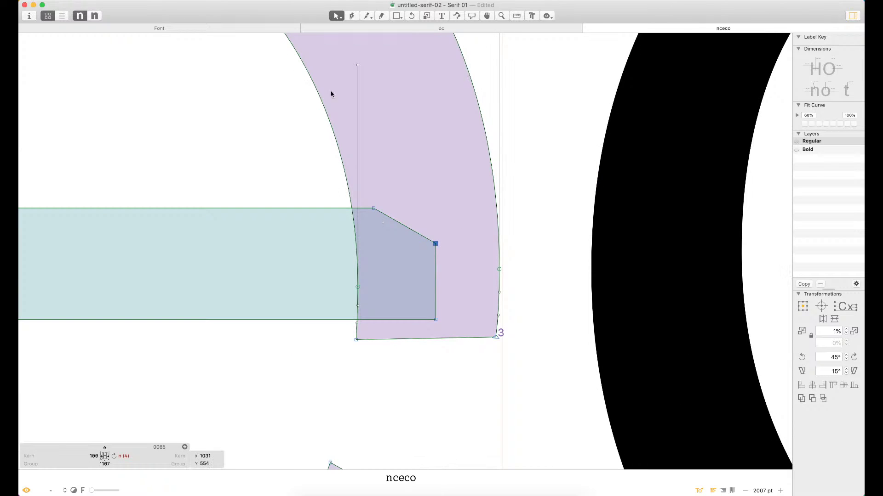
pyautogui.click(367, 17)
pyautogui.moveTo(349, 243); pyautogui.dragTo(386, 243)
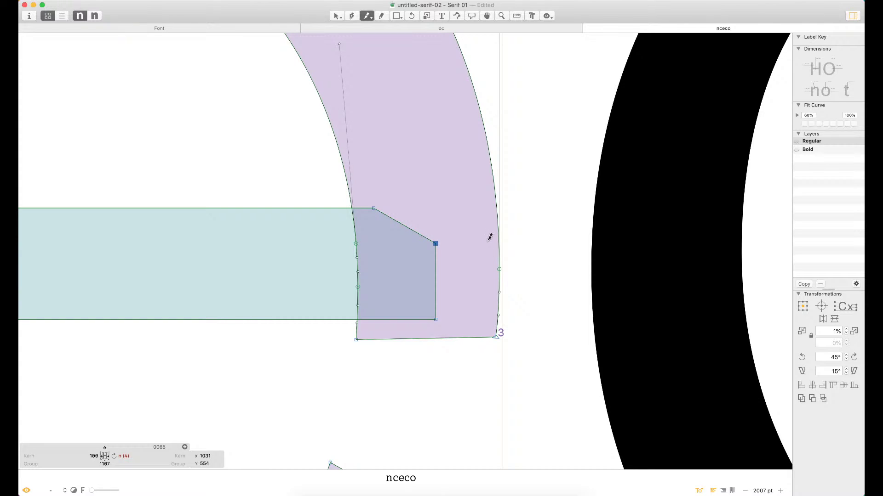
pyautogui.moveTo(488, 241); pyautogui.dragTo(524, 240)
# Trim the bowl's right stroke by removing its two lowest corner nodes, undoing any excess deletion
pyautogui.press('v')
pyautogui.moveTo(515, 294); pyautogui.dragTo(483, 369)
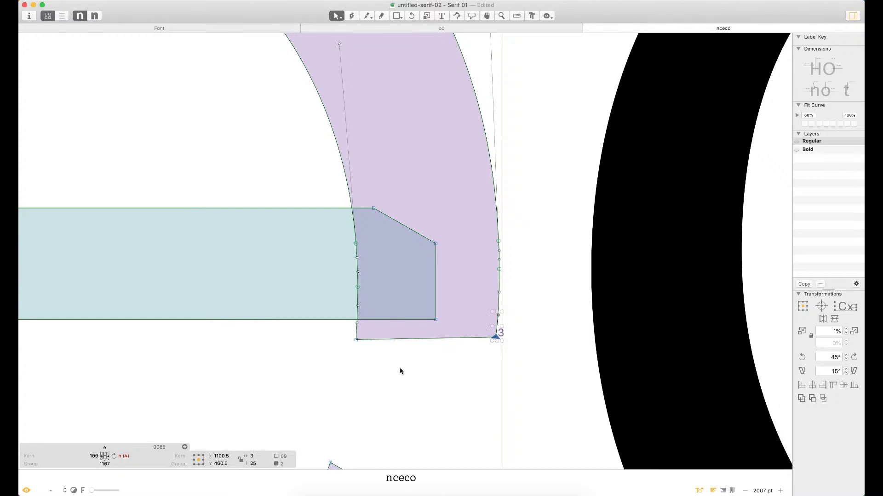
pyautogui.press('Delete')
pyautogui.moveTo(339, 338); pyautogui.dragTo(363, 374)
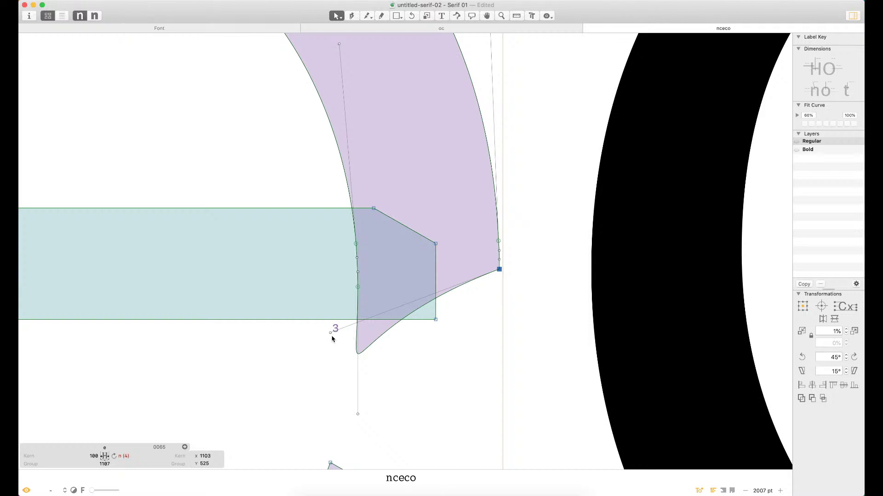
pyautogui.press('super+z')
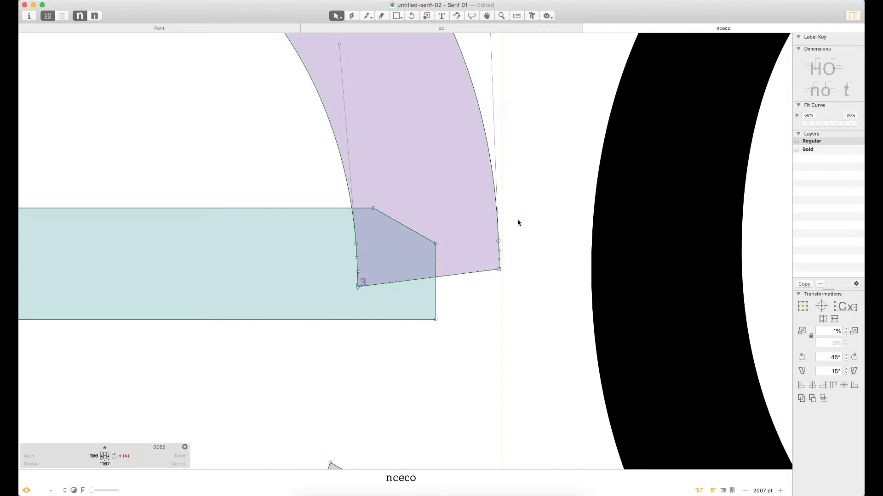
# Move the four end nodes of the bowl's right stroke to X 950, Y 560 so its outer end meets the crossbar's bevelled corner
pyautogui.moveTo(518, 223); pyautogui.dragTo(474, 287)
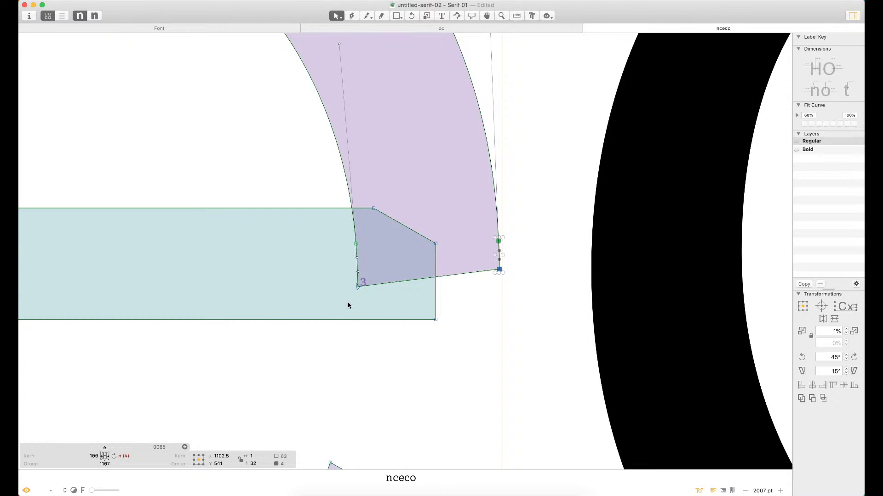
pyautogui.moveTo(372, 241); pyautogui.dragTo(374, 240)
pyautogui.click(502, 269)
pyautogui.moveTo(518, 220); pyautogui.dragTo(467, 291)
pyautogui.moveTo(339, 239); pyautogui.dragTo(382, 304)
pyautogui.moveTo(498, 270); pyautogui.dragTo(434, 271)
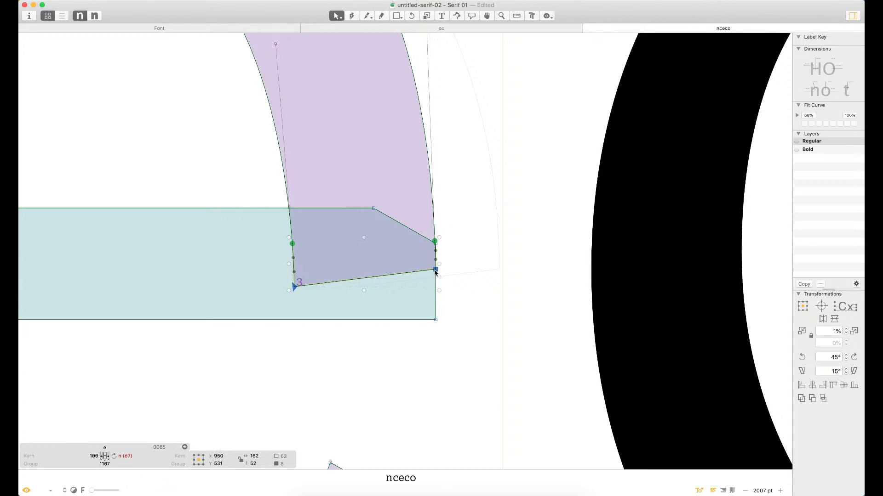
pyautogui.hotkey('shift', 'Up')
pyautogui.hotkey('shift', 'Up')
pyautogui.hotkey('shift', 'Up')
pyautogui.press('Down')
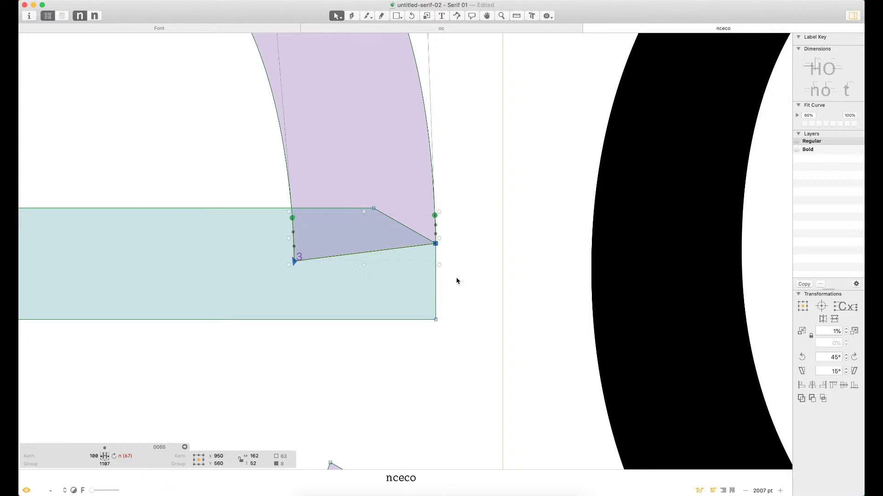
# Try to remove the bowl's outer end node and put the smooth node above it on the crossbar's corner, and undo it
pyautogui.click(456, 278)
pyautogui.press('space')
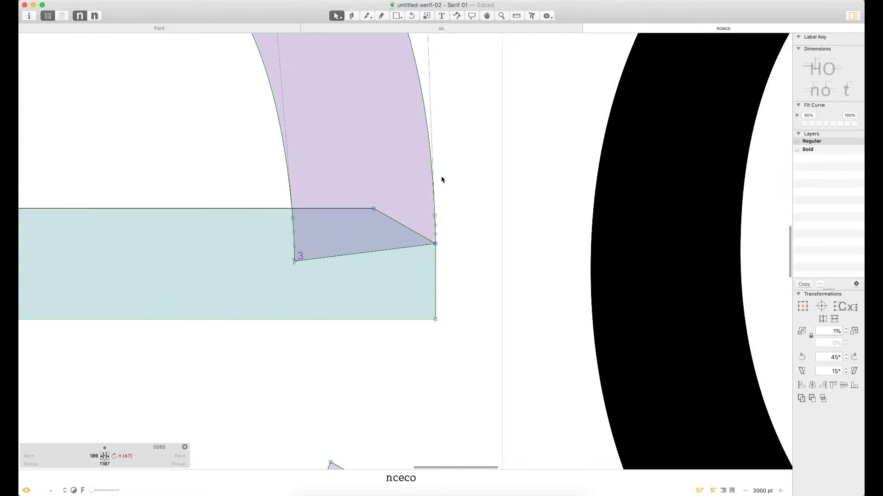
pyautogui.press('super+minus')
pyautogui.press('super+plus')
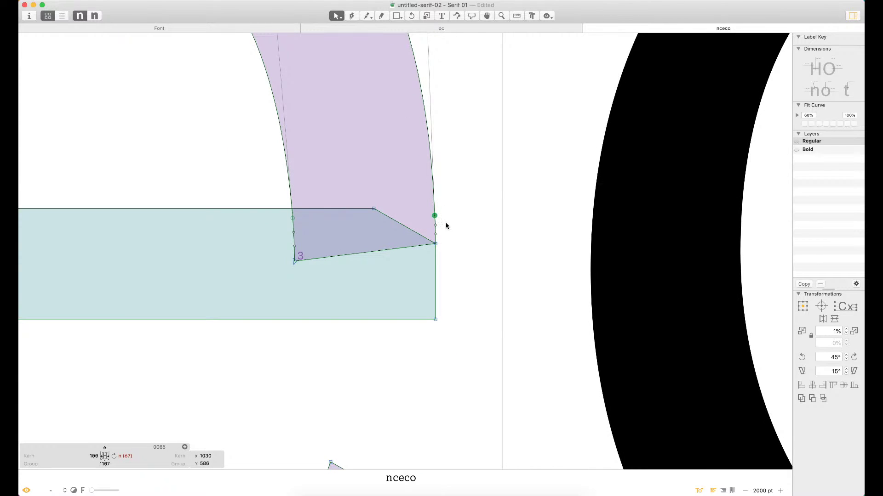
pyautogui.moveTo(441, 239); pyautogui.dragTo(435, 252)
pyautogui.press('BackSpace')
pyautogui.moveTo(437, 219); pyautogui.dragTo(437, 246)
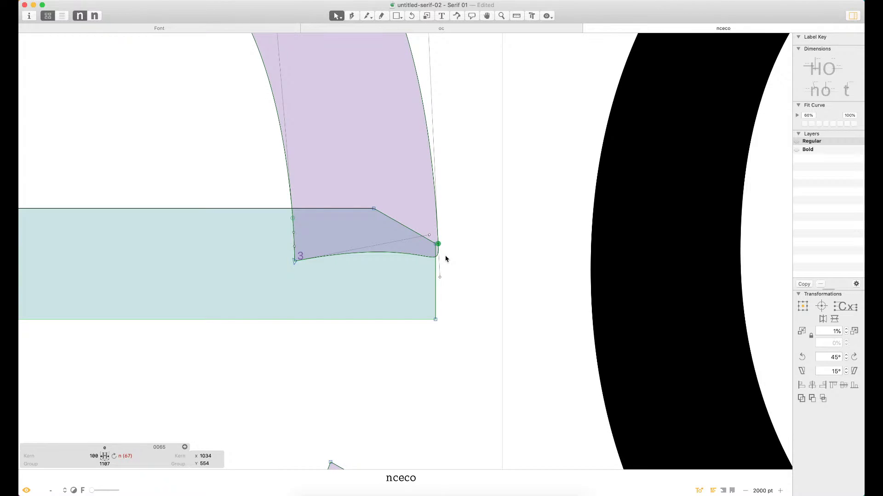
pyautogui.press('super+space')
pyautogui.moveTo(490, 187); pyautogui.dragTo(400, 294)
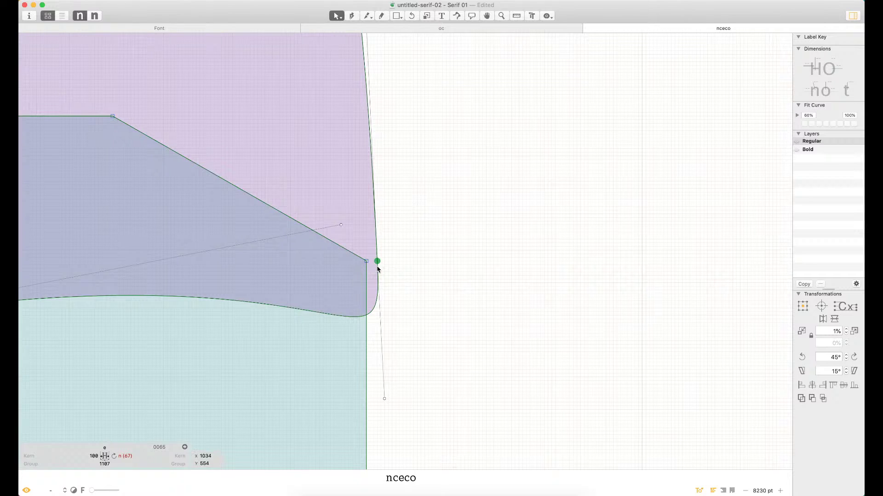
pyautogui.press('super+z')
pyautogui.press('Delete')
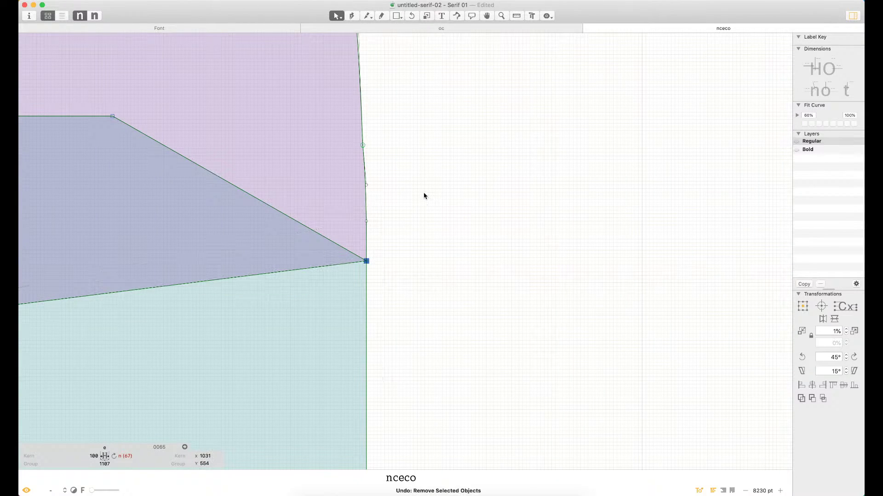
# Place the bowl's outer smooth node on the crossbar corner at X 1031, Y 554 and delete the displaced end node
pyautogui.click(366, 261)
pyautogui.press('super+z')
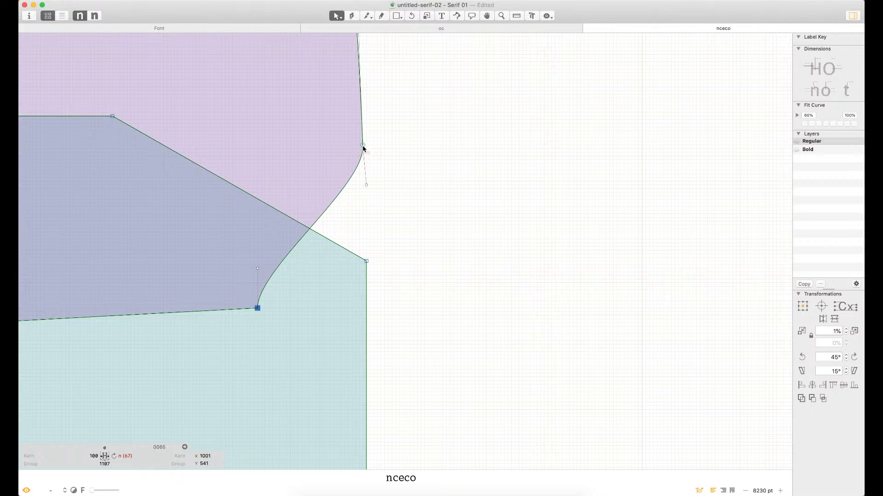
pyautogui.moveTo(364, 148); pyautogui.dragTo(362, 262)
pyautogui.scroll(-10, 410, 221)
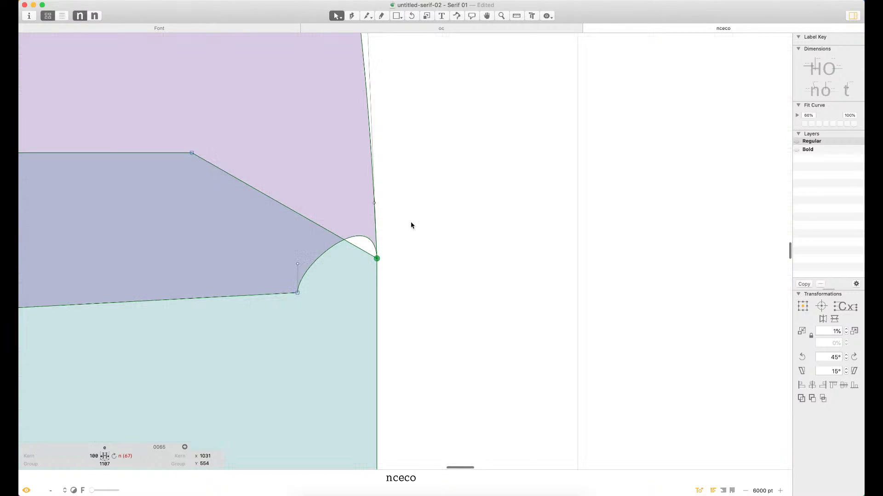
pyautogui.press('space')
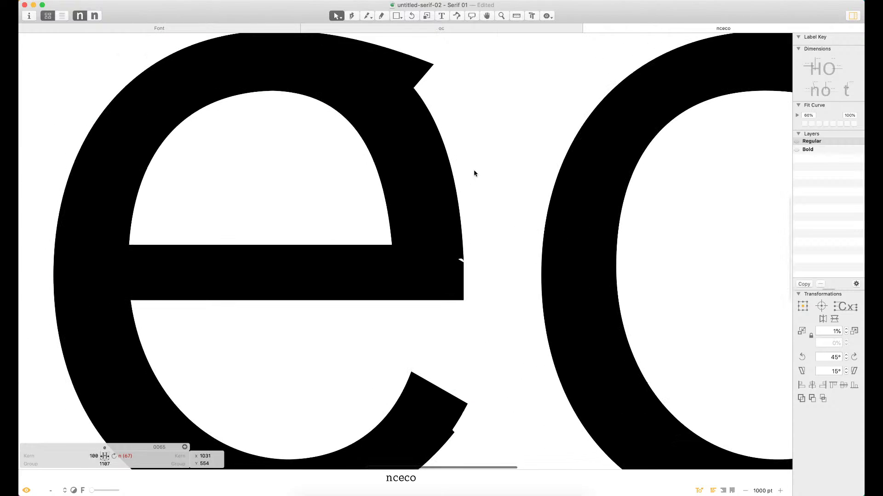
pyautogui.scroll(5, 433, 268)
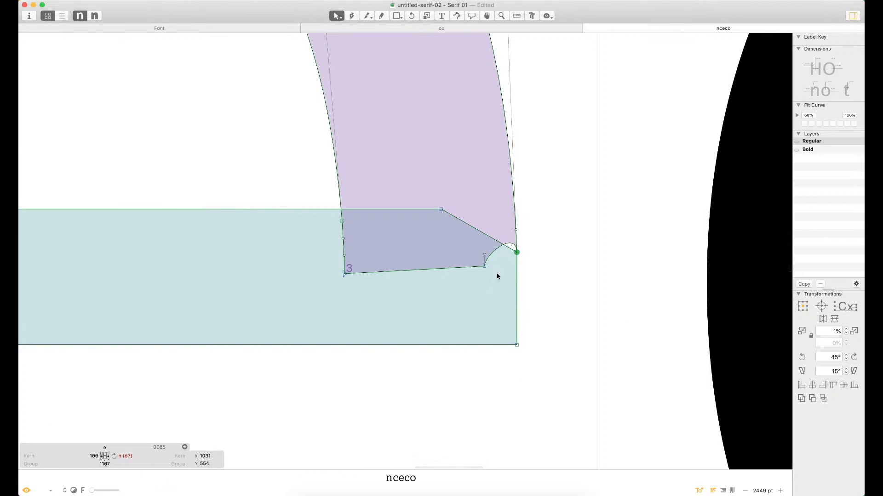
pyautogui.click(484, 266)
pyautogui.press('Delete')
pyautogui.scroll(-4, 532, 225)
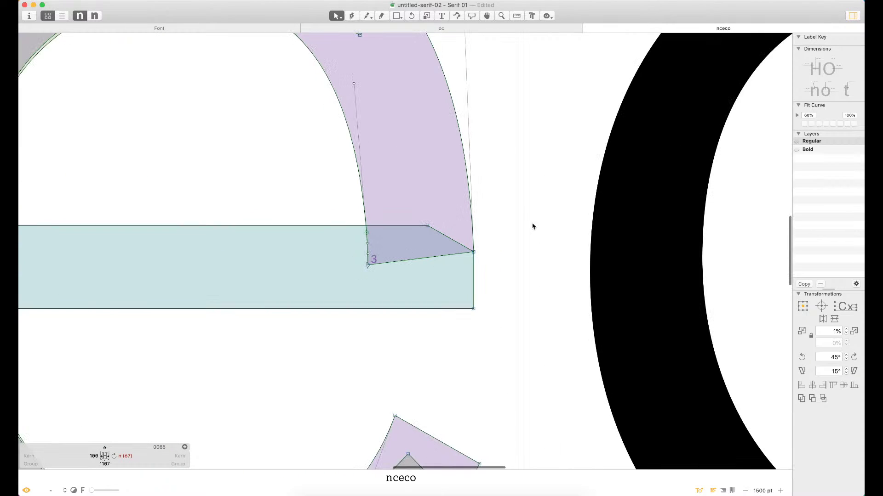
# Shift the two curve handles of the bowl's right stroke together to the right, to X 940.5
pyautogui.press('space')
pyautogui.moveTo(396, 140); pyautogui.dragTo(463, 190)
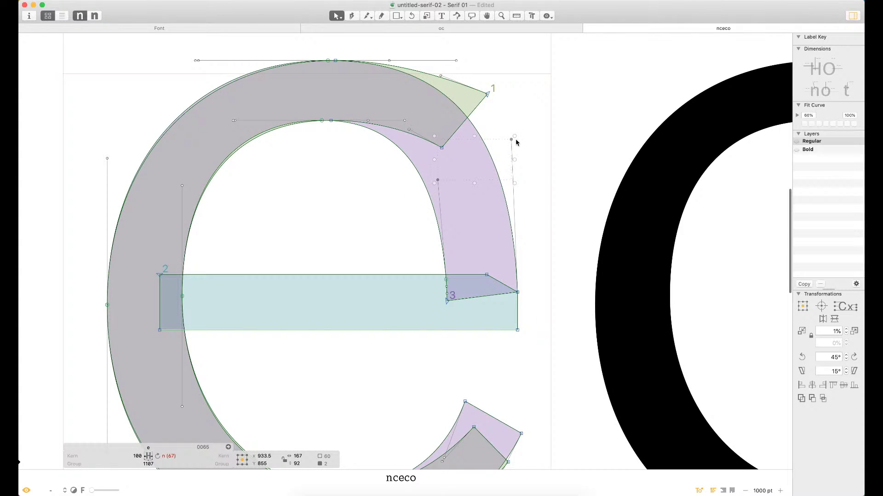
pyautogui.moveTo(511, 139); pyautogui.dragTo(519, 145)
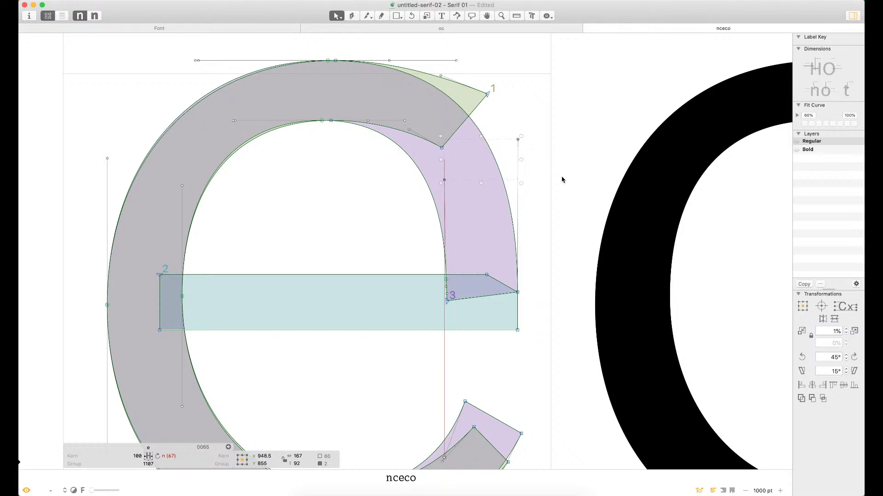
pyautogui.press('Left')
pyautogui.press('Left')
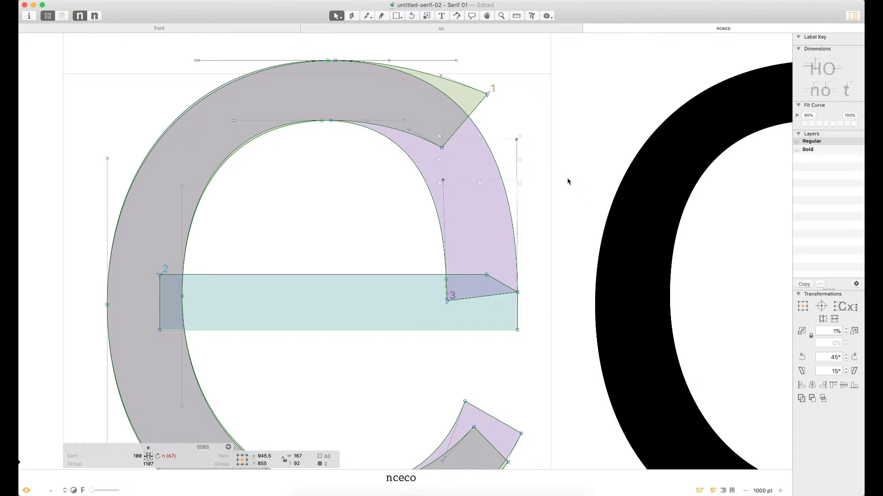
pyautogui.press('Left')
pyautogui.press('Left')
pyautogui.press('Left')
pyautogui.press('Left')
pyautogui.press('Left')
pyautogui.press('Left')
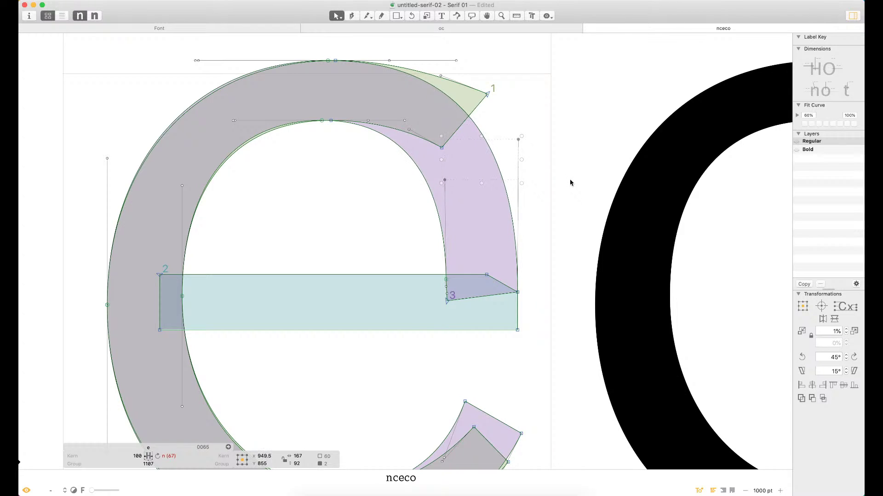
pyautogui.click(553, 160)
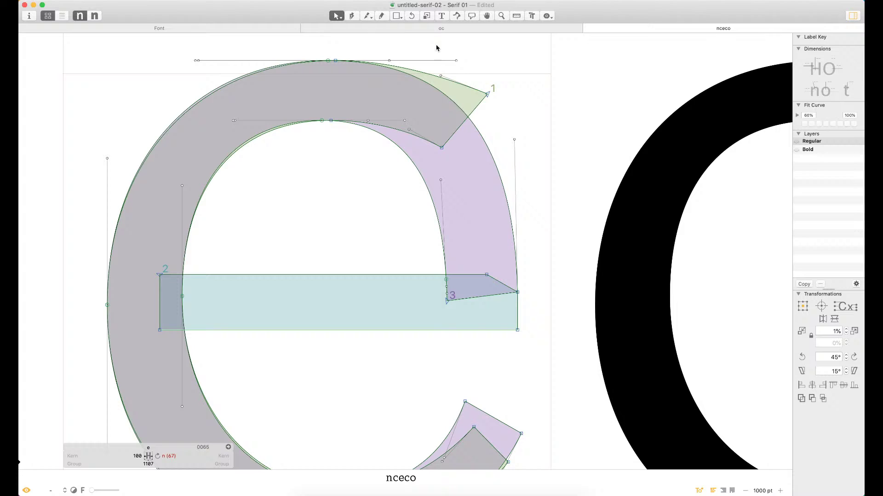
# Draw a vertical guide rectangle of 128 by 473 units flush against the crossbar's right end and check its edge alignment
pyautogui.click(396, 16)
pyautogui.moveTo(517, 340); pyautogui.dragTo(574, 131)
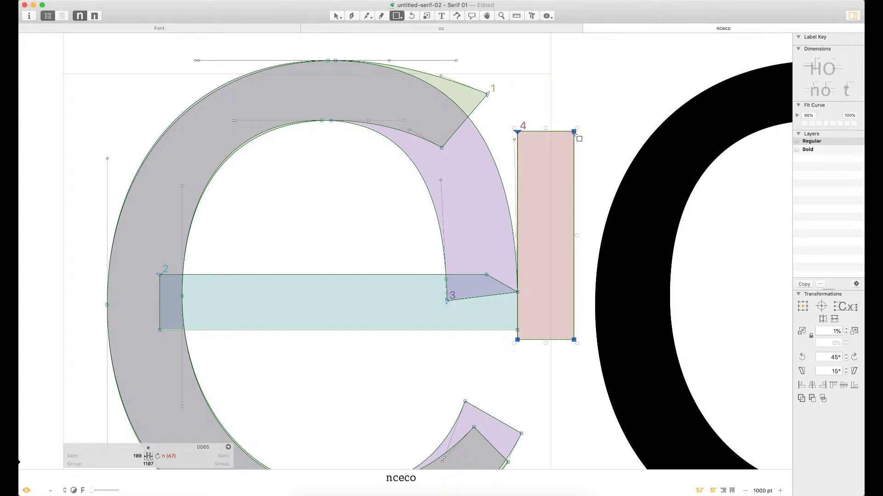
pyautogui.press('z')
pyautogui.moveTo(618, 86)
pyautogui.mouseDown()
pyautogui.moveTo(415, 385)
pyautogui.moveTo(407, 426)
pyautogui.mouseUp()
pyautogui.press('v')
pyautogui.press('super+space')
pyautogui.moveTo(437, 301); pyautogui.dragTo(365, 382)
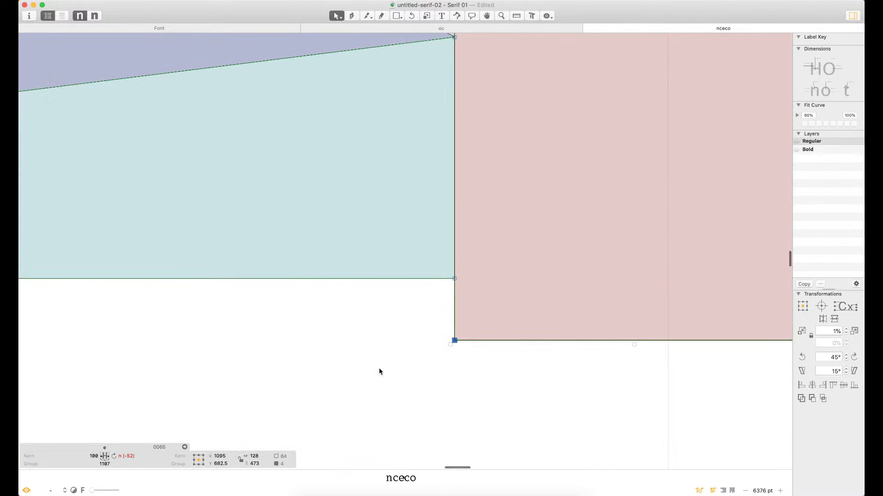
pyautogui.press('space')
pyautogui.moveTo(404, 163); pyautogui.dragTo(423, 354)
pyautogui.press('super+minus')
pyautogui.press('super+minus')
pyautogui.press('super+minus')
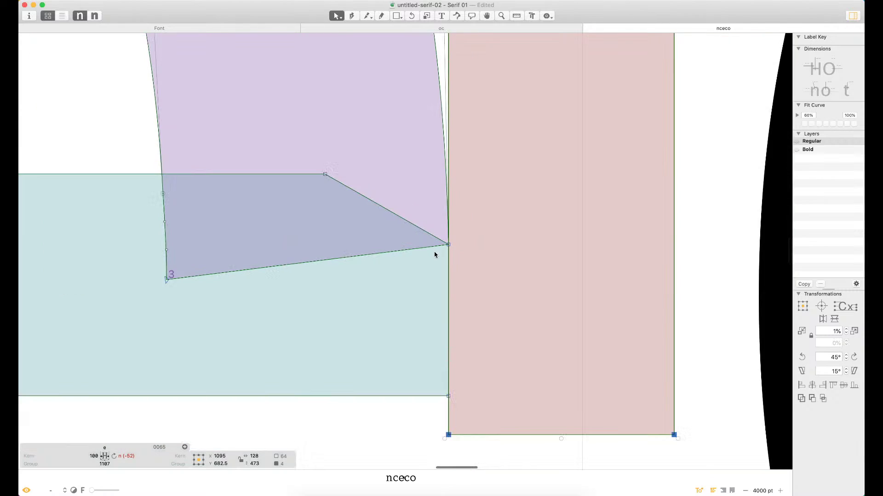
pyautogui.press('space')
pyautogui.moveTo(410, 91); pyautogui.dragTo(459, 199)
pyautogui.moveTo(445, 117); pyautogui.dragTo(461, 252)
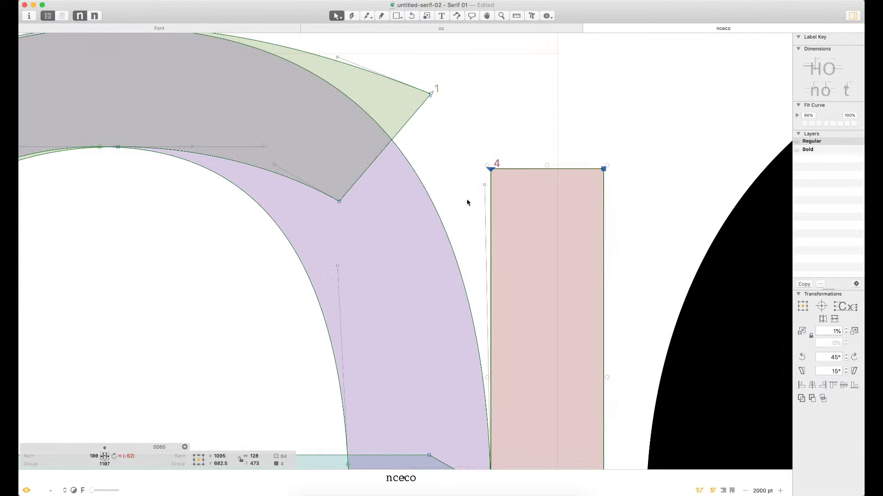
# Move the bowl stroke's two curve handles right to X 947.5, with the outer handle on the guide rectangle's edge
pyautogui.moveTo(473, 174); pyautogui.dragTo(486, 197)
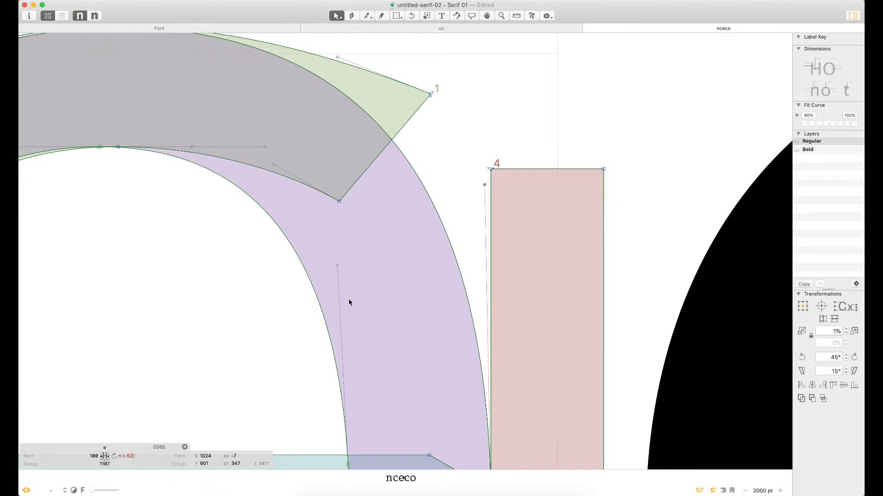
pyautogui.moveTo(376, 239); pyautogui.dragTo(324, 292)
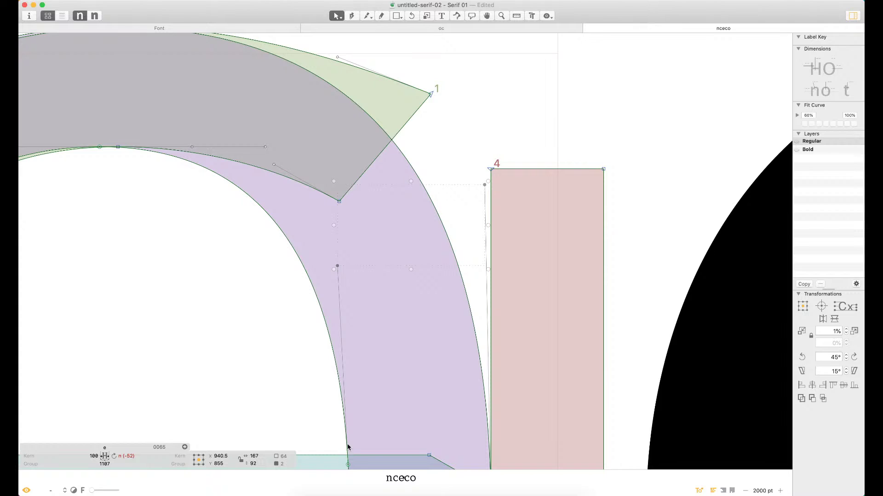
pyautogui.press('Right')
pyautogui.press('Right')
pyautogui.press('Right')
pyautogui.press('Right')
pyautogui.press('Right')
pyautogui.press('Right')
pyautogui.press('Right')
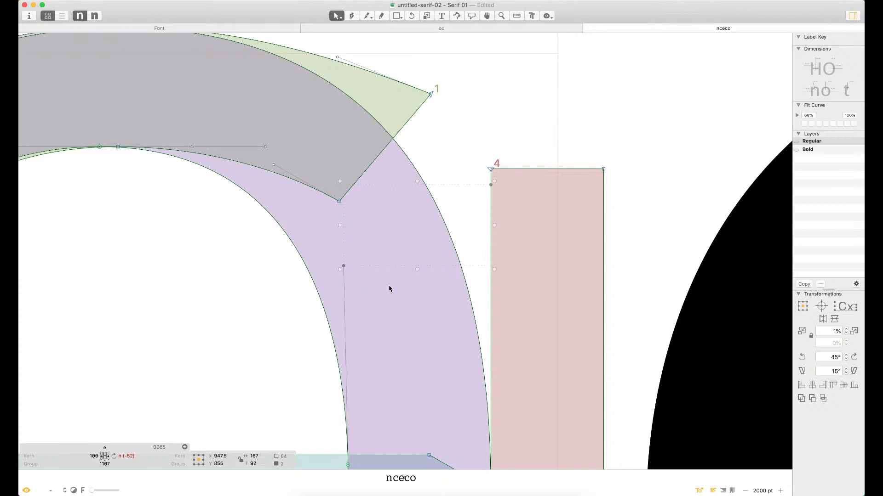
# Delete the guide rectangle beside the e
pyautogui.press('super+minus')
pyautogui.press('super+minus')
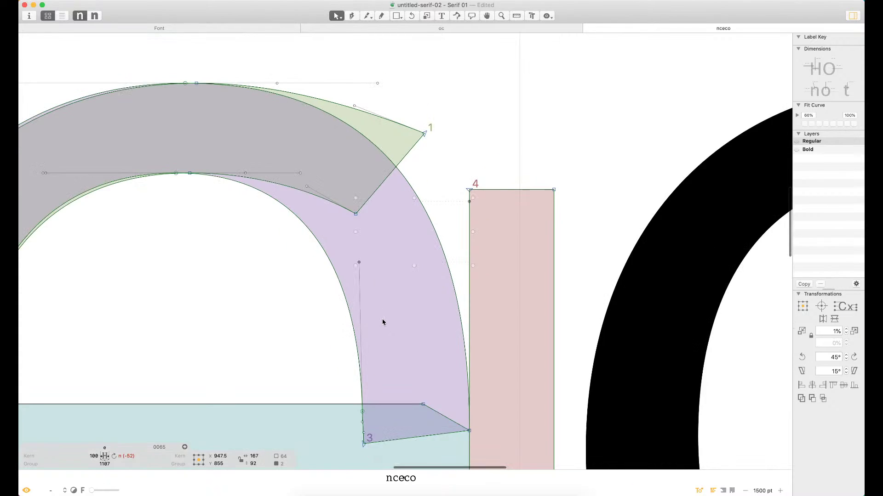
pyautogui.press('space')
pyautogui.moveTo(349, 341); pyautogui.dragTo(438, 306)
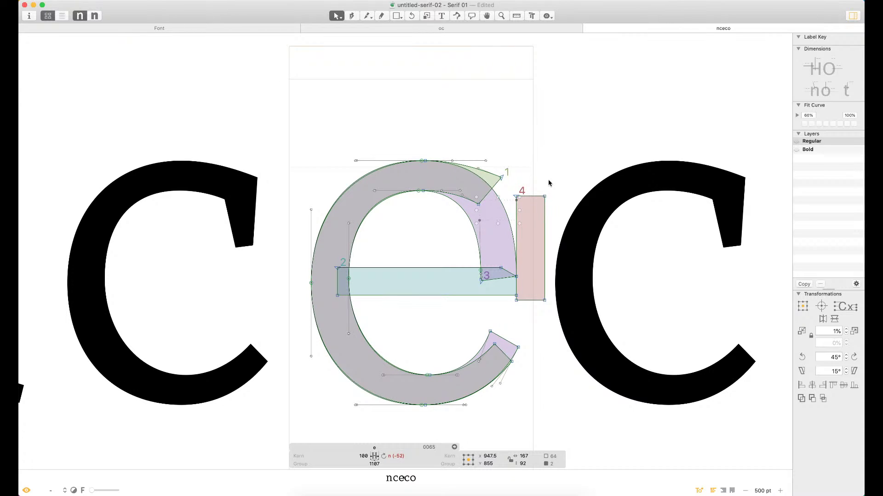
pyautogui.click(537, 201)
pyautogui.press('Delete')
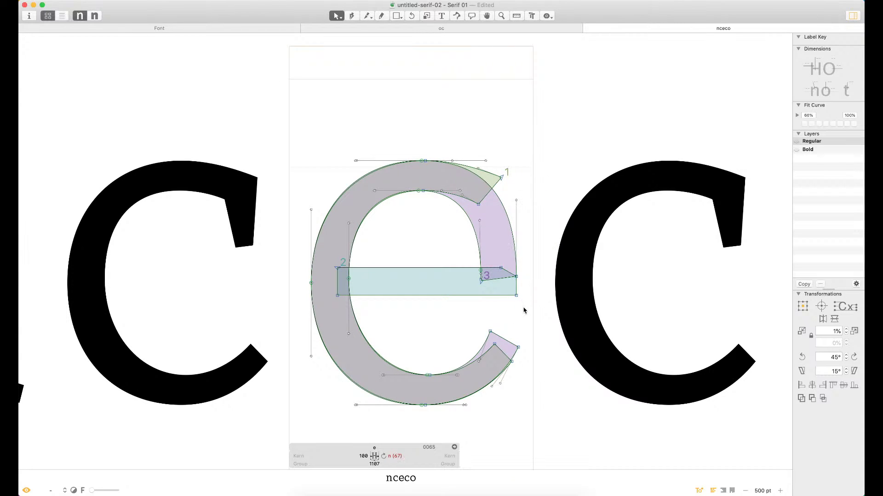
# Shift the crossbar's right end and the bowl's right stroke with its two handles right to X 957.5, and preview the letter
pyautogui.moveTo(532, 253); pyautogui.dragTo(468, 307)
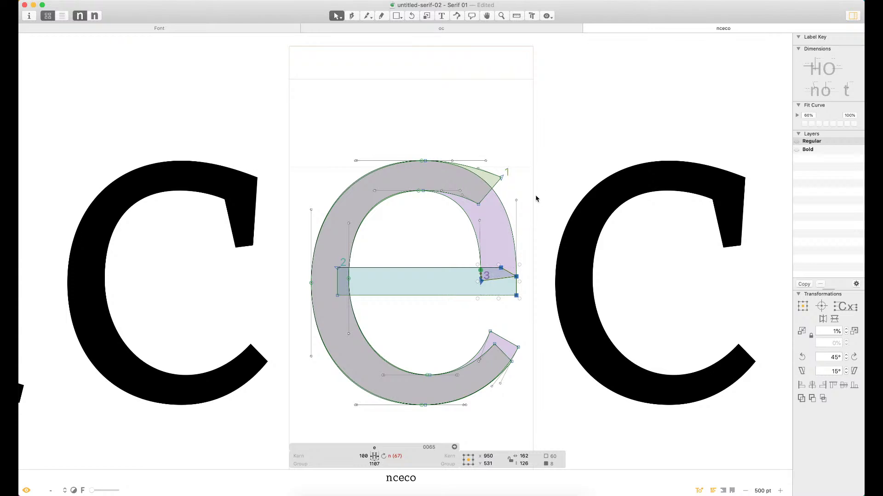
pyautogui.click(488, 229)
pyautogui.hotkey('shift', 'Right')
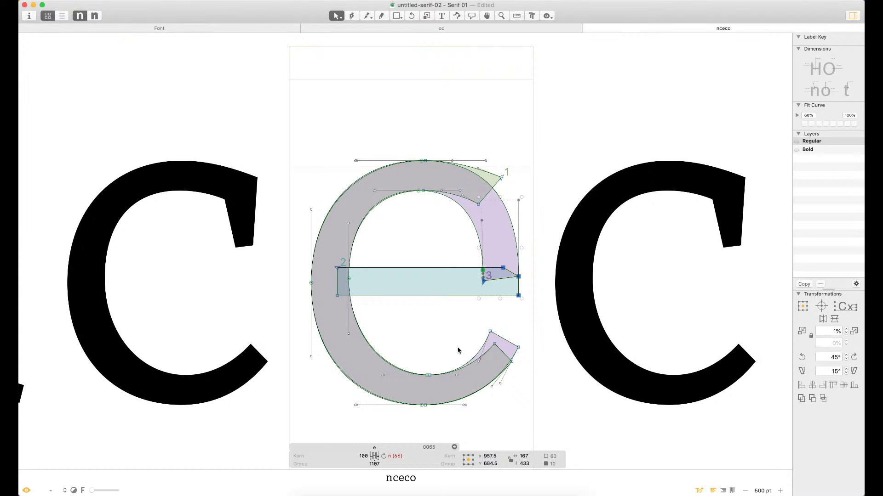
pyautogui.press('space')
pyautogui.press('space')
pyautogui.moveTo(431, 337); pyautogui.dragTo(475, 291)
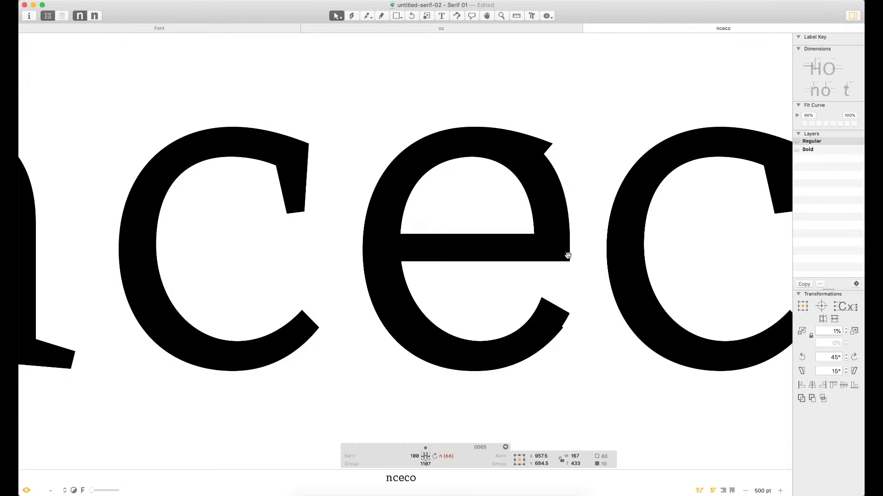
pyautogui.moveTo(572, 258); pyautogui.dragTo(491, 275)
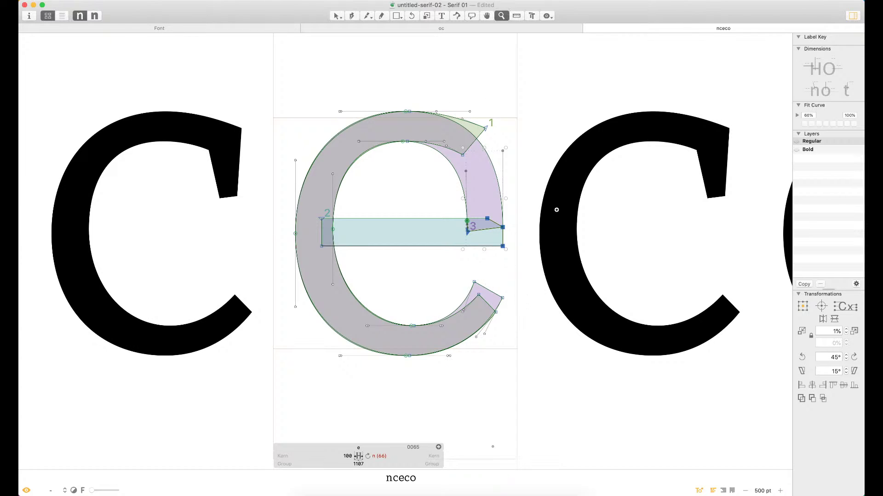
# Shift the whole c outline underneath the e right to X 575 so its terminal sits below the crossbar's end
pyautogui.scroll(5, 506, 260)
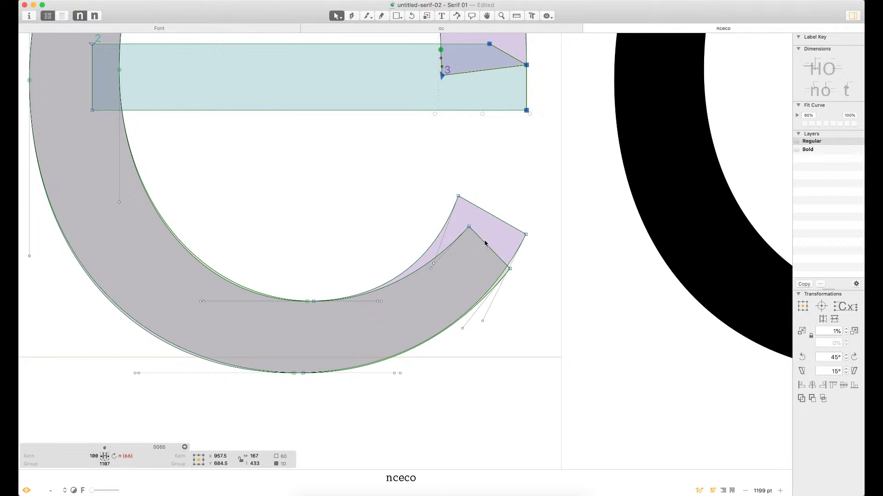
pyautogui.scroll(-3, 495, 253)
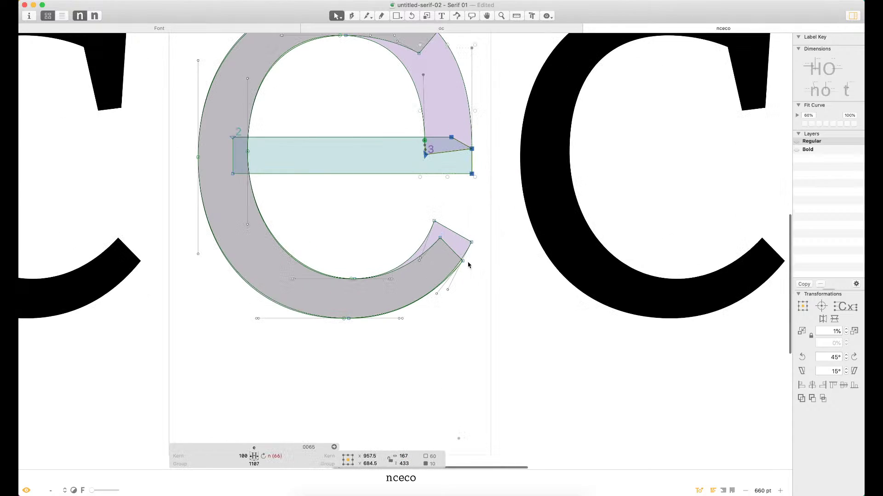
pyautogui.doubleClick(452, 252)
pyautogui.hotkey('shift', 'Right')
pyautogui.hotkey('shift', 'Right')
pyautogui.hotkey('shift', 'Right')
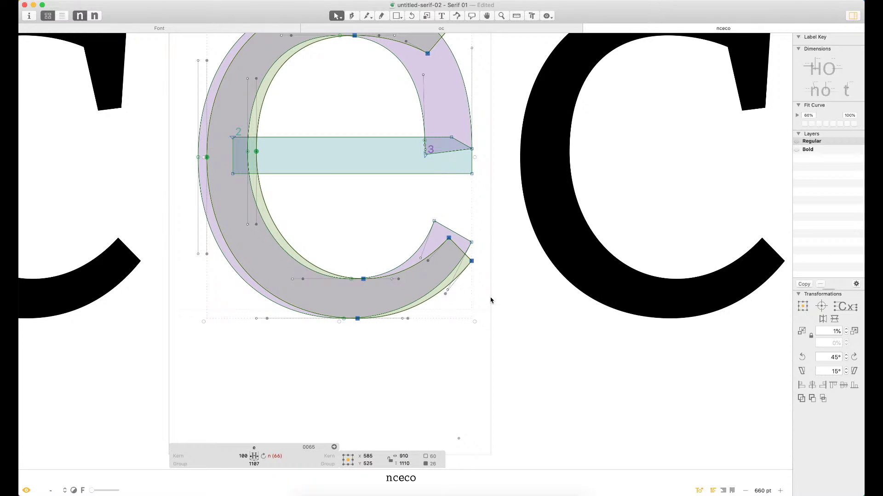
pyautogui.hotkey('shift', 'Left')
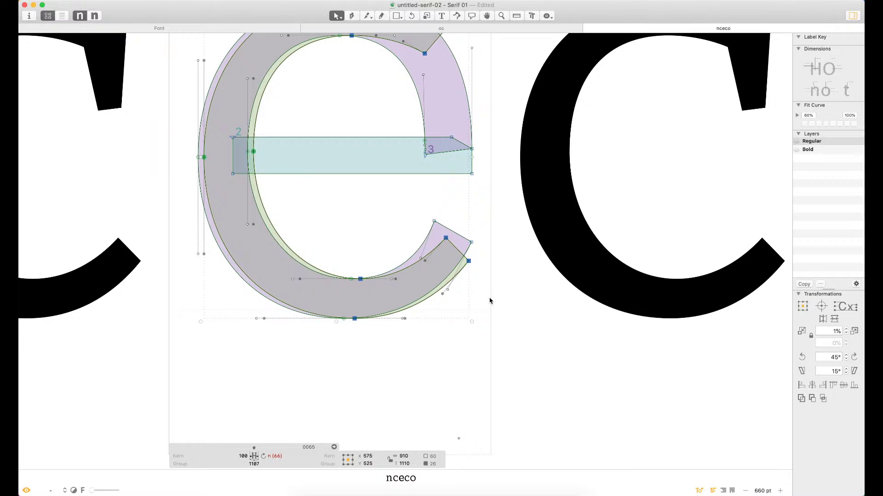
pyautogui.click(490, 301)
# Move the two corner nodes of the bowl's lower terminal onto the matching corners of the c's terminal
pyautogui.press('z')
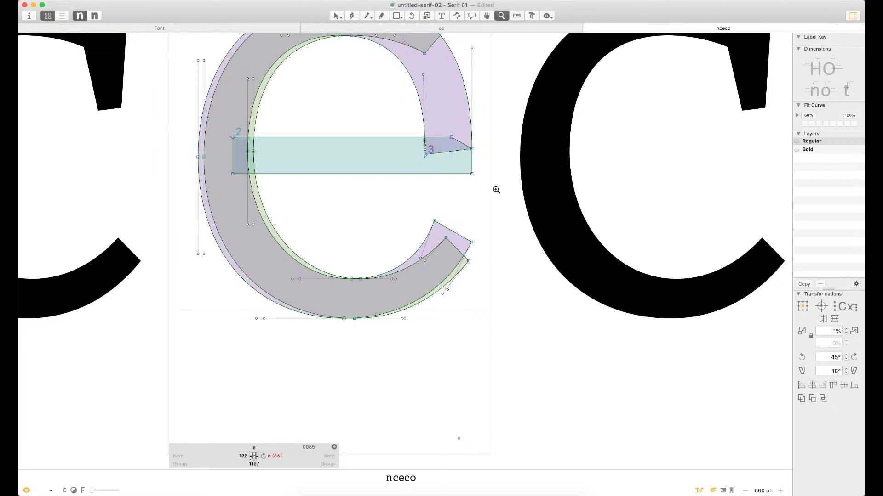
pyautogui.moveTo(349, 351); pyautogui.dragTo(457, 197)
pyautogui.moveTo(573, 142); pyautogui.dragTo(569, 191)
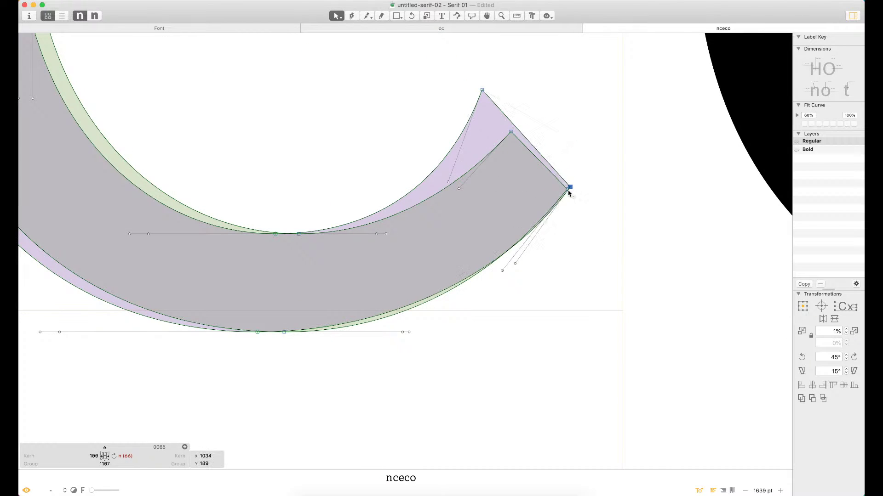
pyautogui.moveTo(483, 90); pyautogui.dragTo(512, 132)
pyautogui.click(571, 172)
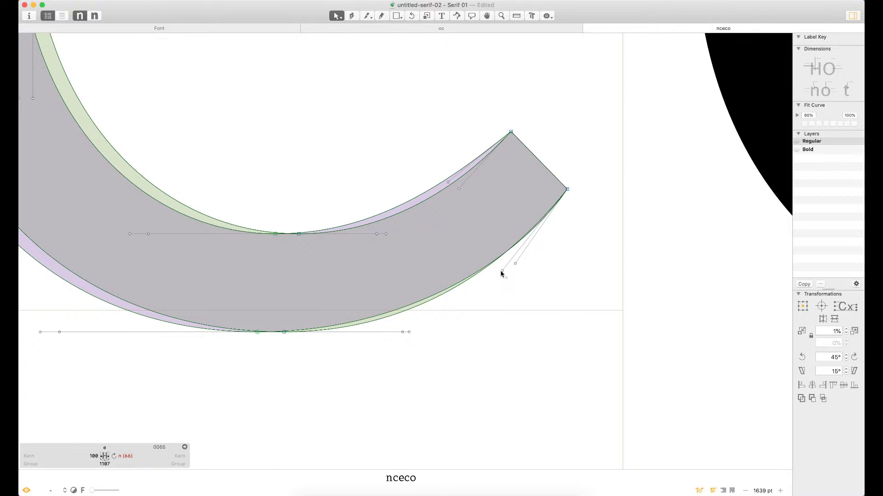
# Align the lower arm's outer curve handles with the c's handles and lengthen the inner bottom handle to the right
pyautogui.moveTo(502, 273); pyautogui.dragTo(524, 271)
pyautogui.press('super+z')
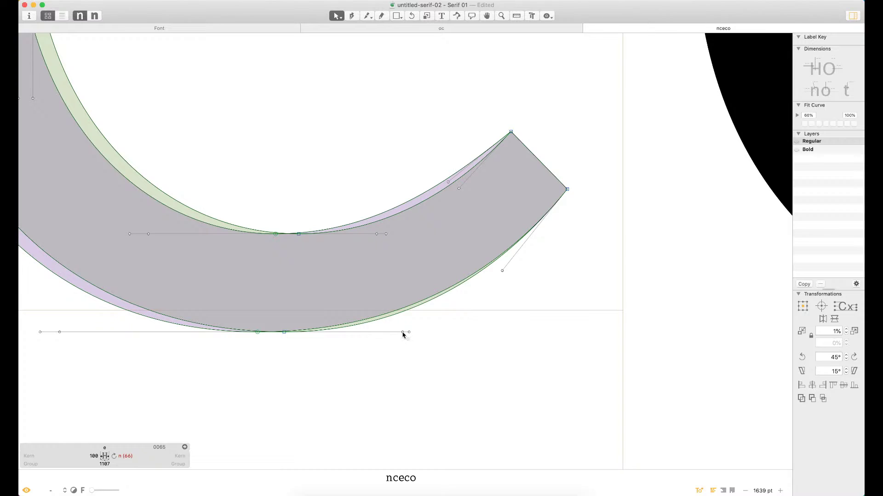
pyautogui.moveTo(403, 332); pyautogui.dragTo(408, 335)
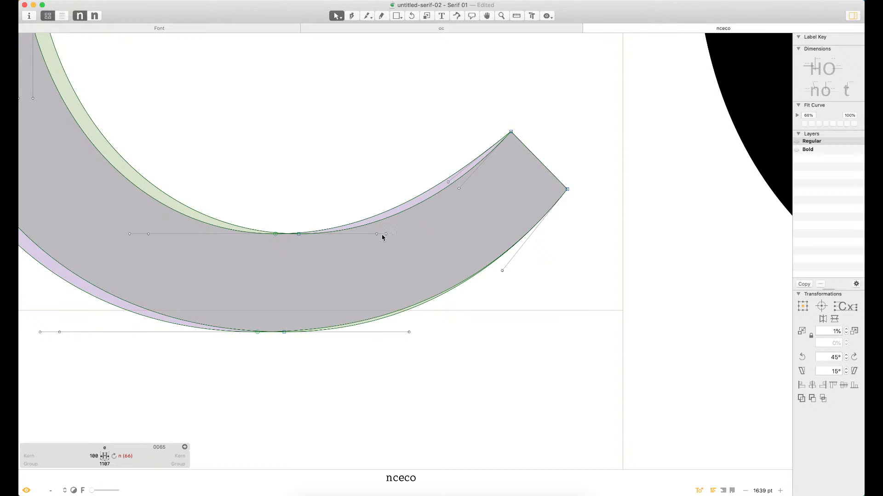
pyautogui.moveTo(382, 237); pyautogui.dragTo(409, 234)
# Adjust the lower terminal's inner curve handle to X 871, Y 171 to follow the c's inner curve
pyautogui.click(458, 189)
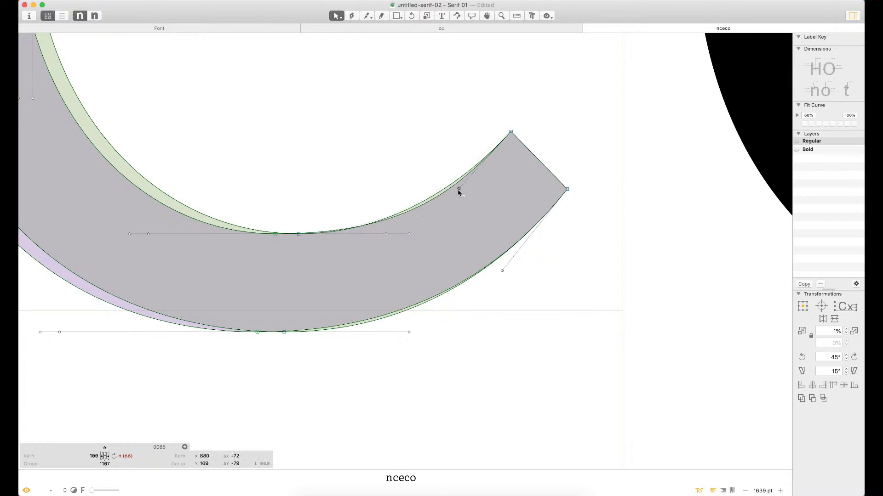
pyautogui.moveTo(459, 190); pyautogui.dragTo(453, 189)
pyautogui.press('Left')
pyautogui.press('Up')
pyautogui.press('Up')
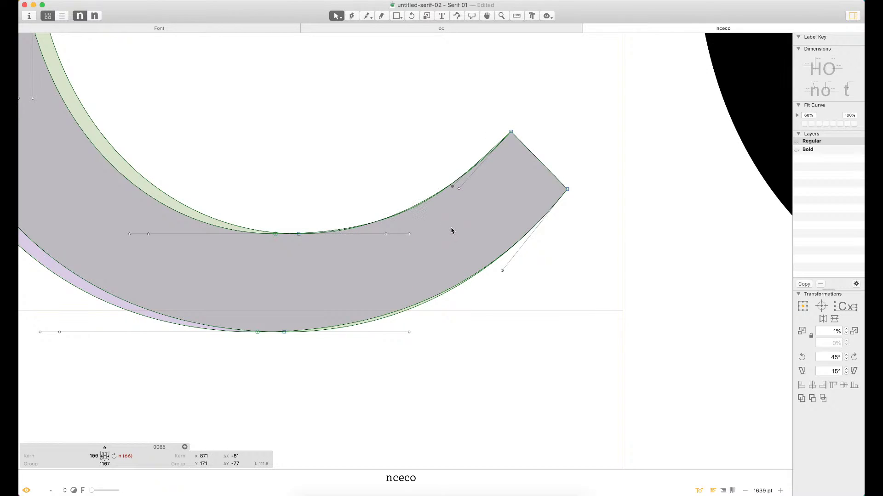
# Delete the c outline from the e and insert a second e so the sample text reads nceeco
pyautogui.click(485, 343)
pyautogui.press('super+minus')
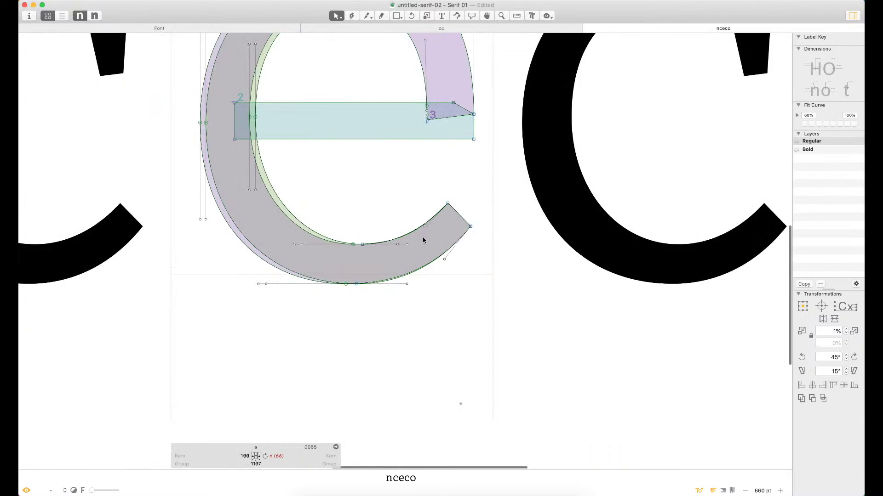
pyautogui.press('super+minus')
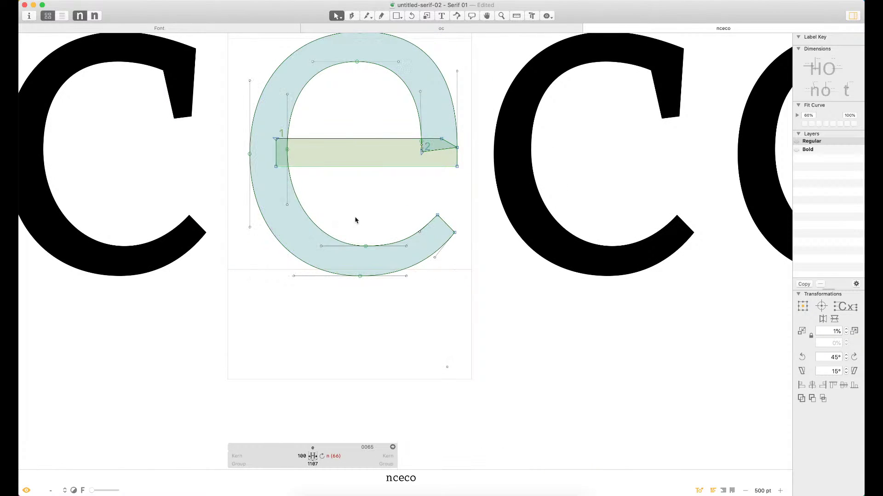
pyautogui.press('super+minus')
pyautogui.write('t')
pyautogui.write('e')
pyautogui.press('Escape')
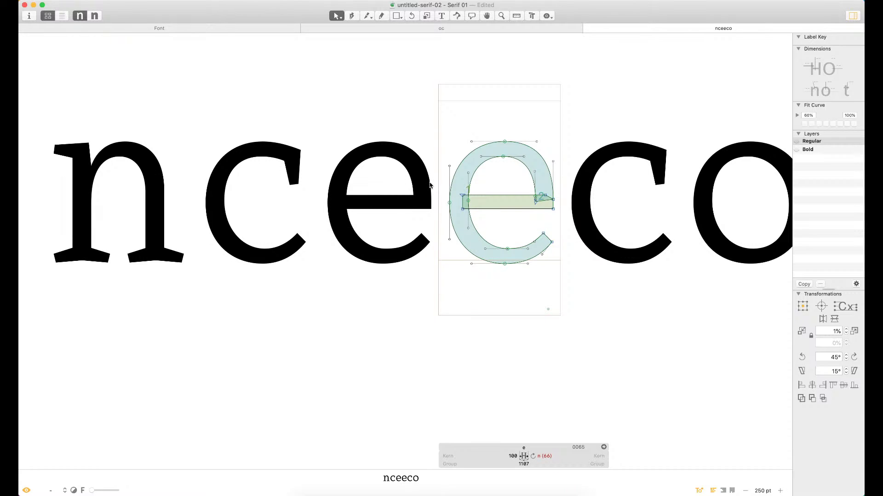
# Move the first e's top bowl nodes, right stroke and crossbar end left to X 804, and check the letter within the text
pyautogui.doubleClick(409, 161)
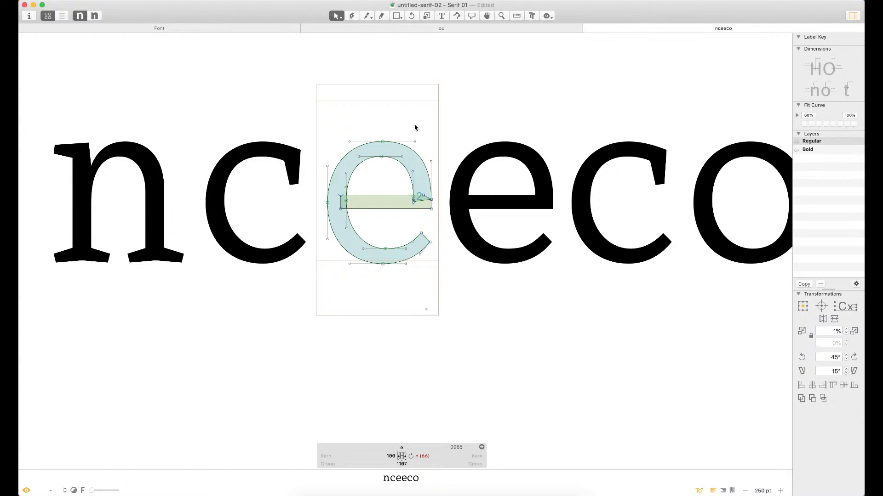
pyautogui.moveTo(432, 120); pyautogui.dragTo(377, 230)
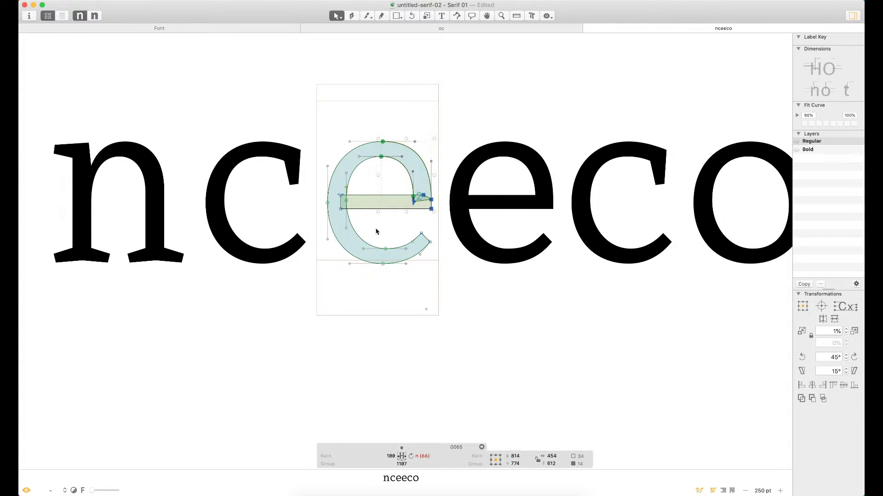
pyautogui.click(380, 230)
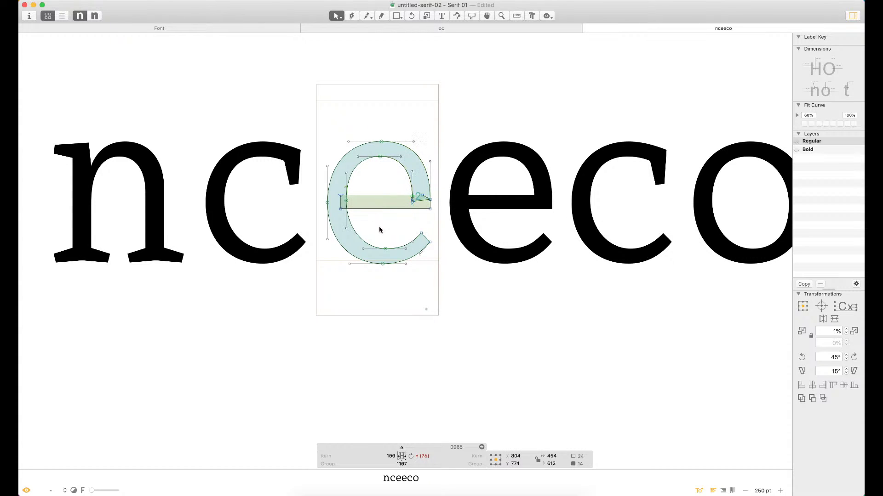
pyautogui.write('t')
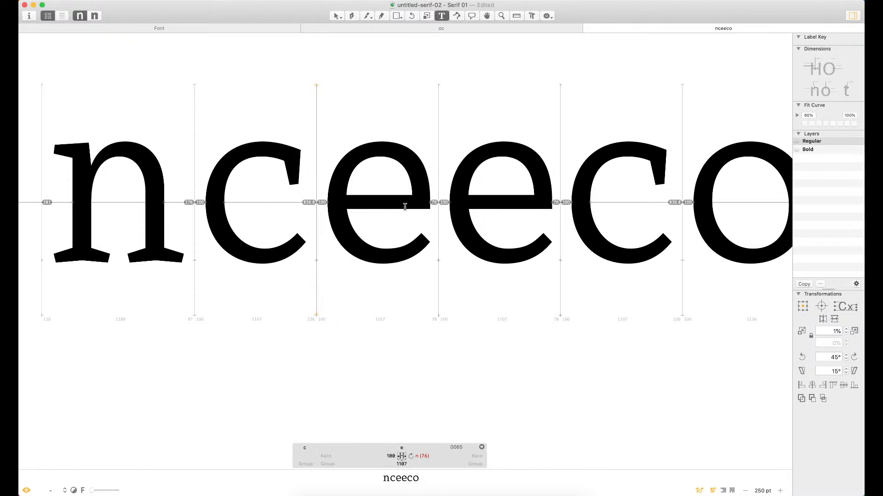
pyautogui.write('t')
pyautogui.press('BackSpace')
pyautogui.press('Escape')
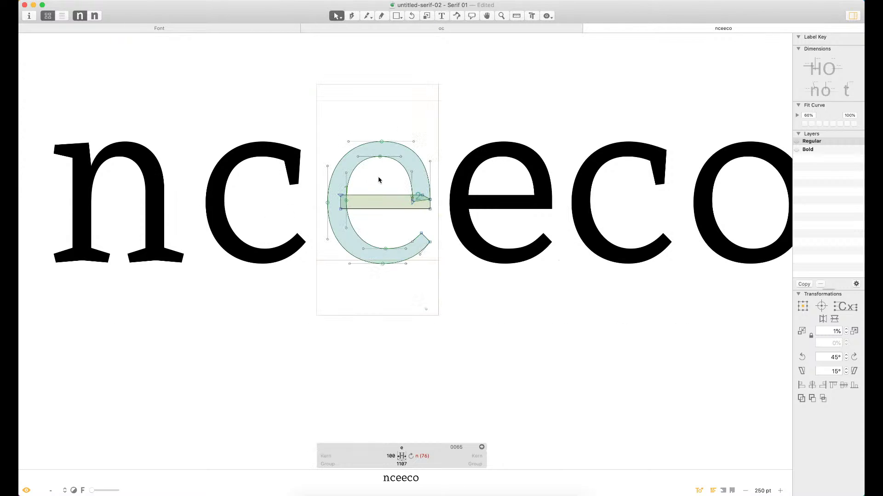
# Display the e's curvature and pull the lower bowl's inner right-hand handle left to X 791
pyautogui.press('super+space')
pyautogui.moveTo(468, 103); pyautogui.dragTo(282, 350)
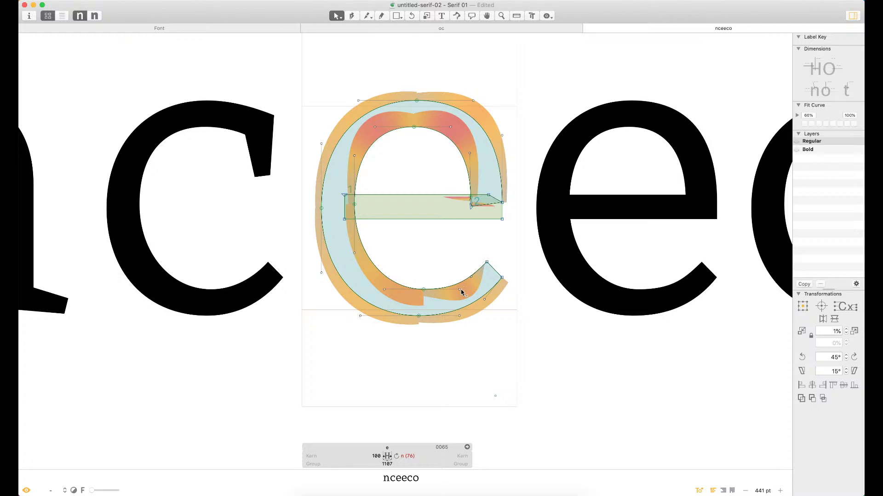
pyautogui.doubleClick(225, 275)
pyautogui.doubleClick(423, 269)
pyautogui.hotkey('shift', 'Left')
pyautogui.hotkey('shift', 'Left')
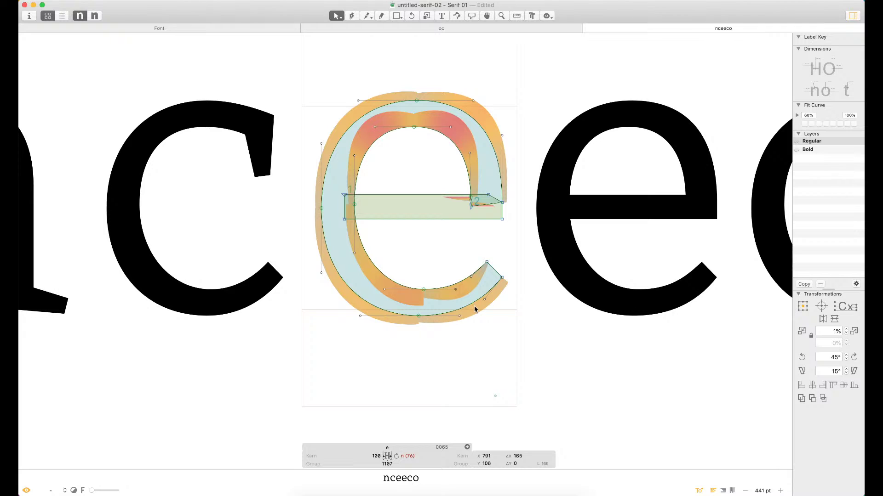
# Try lengthening the inner bottom handle and lowering the terminal's inner handle to Y 161, and undo both changes
pyautogui.hotkey('shift', 'Right')
pyautogui.click(471, 277)
pyautogui.hotkey('shift', 'Down')
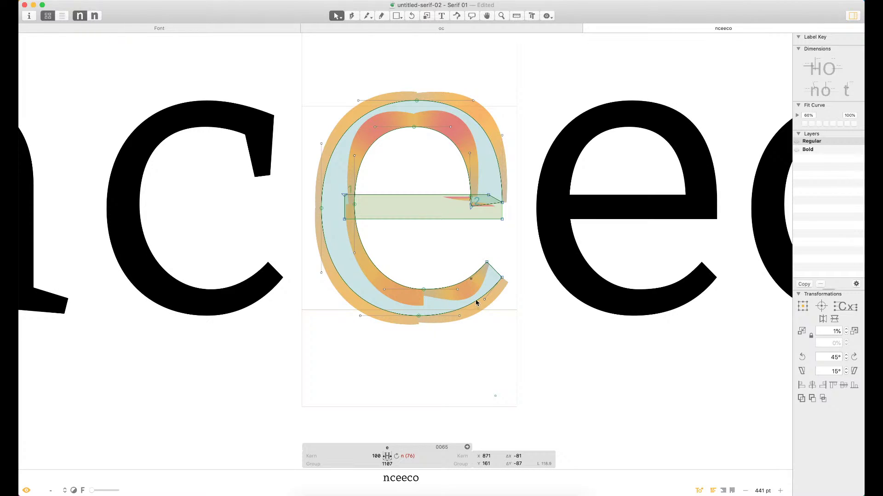
pyautogui.press('super+z')
pyautogui.press('super+z')
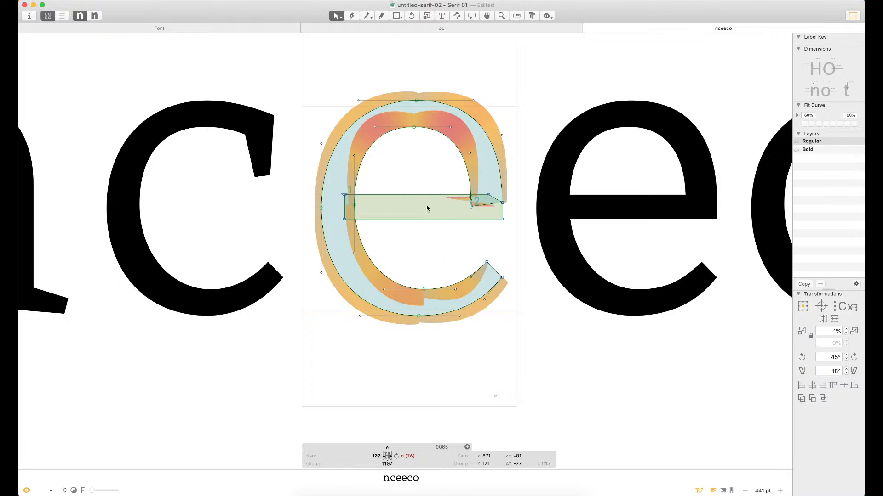
# Pull the curve handles at the top of the e's bowl inward from both sides to sharpen the shoulder curves
pyautogui.press('space')
pyautogui.moveTo(463, 251); pyautogui.dragTo(338, 256)
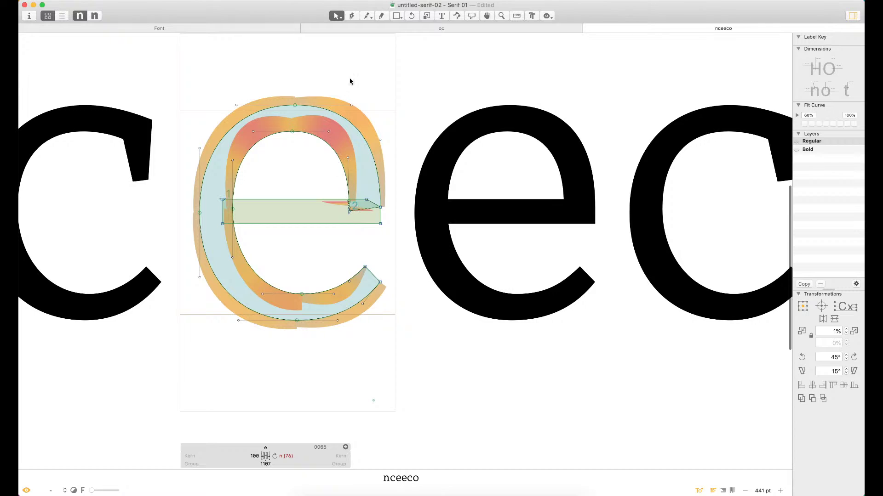
pyautogui.moveTo(357, 86); pyautogui.dragTo(319, 163)
pyautogui.hotkey('shift', 'Left')
pyautogui.moveTo(231, 84); pyautogui.dragTo(282, 147)
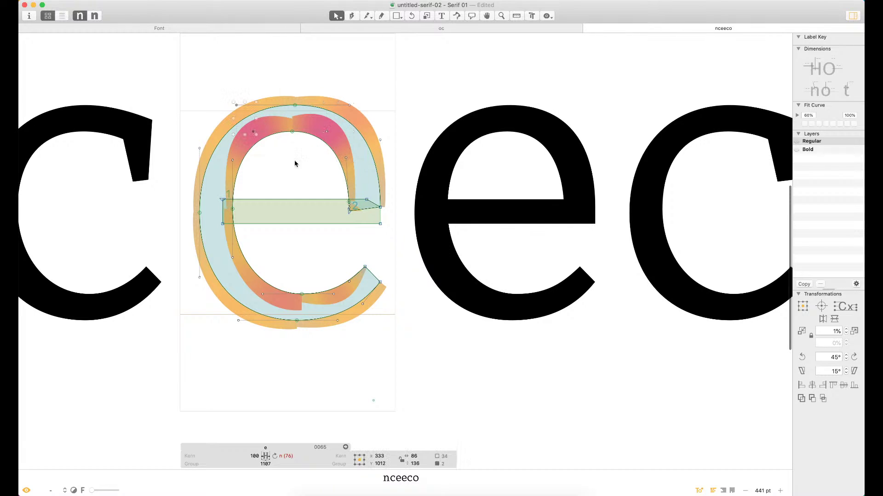
pyautogui.click(301, 183)
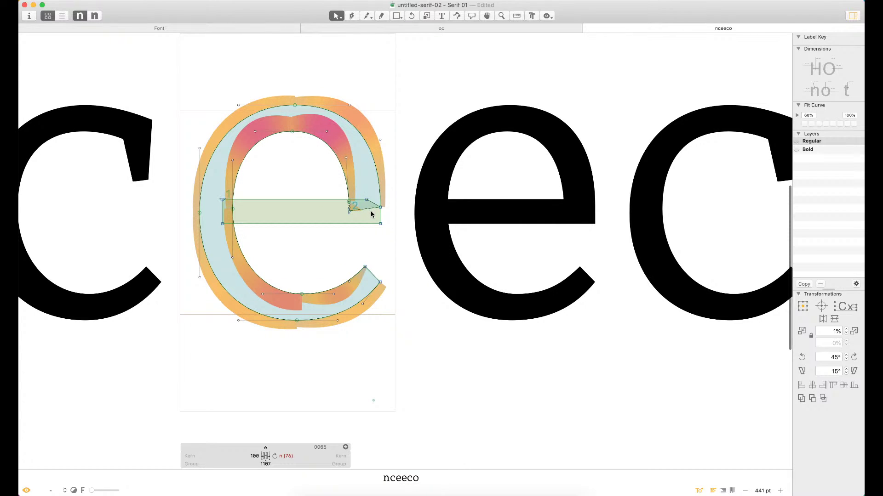
# Review the word at 100 pt and update the e's right sidebearing to its n metrics key
pyautogui.press('super+minus')
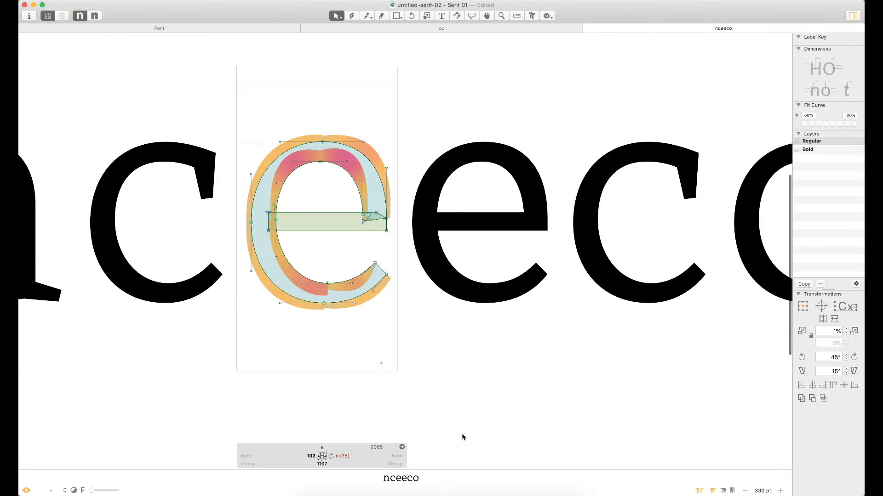
pyautogui.press('super+minus')
pyautogui.press('super+minus')
pyautogui.press('super+minus')
pyautogui.press('super+minus')
pyautogui.press('super+minus')
pyautogui.press('super+plus')
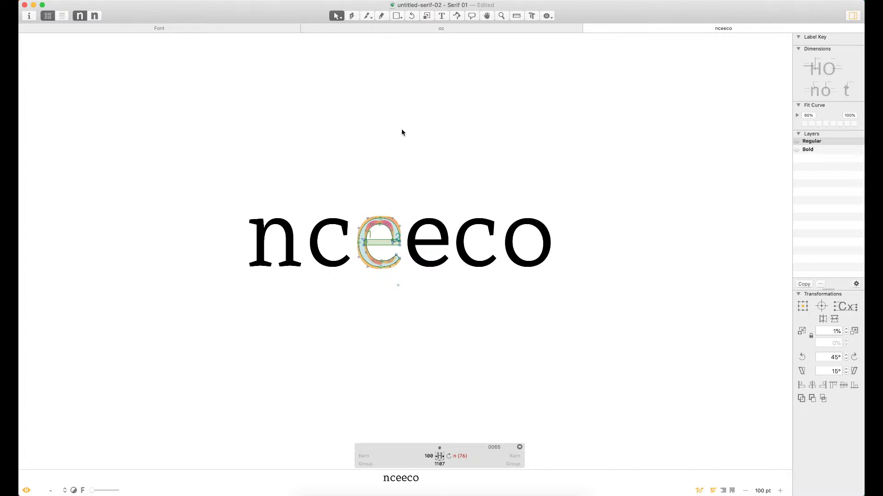
pyautogui.click(449, 456)
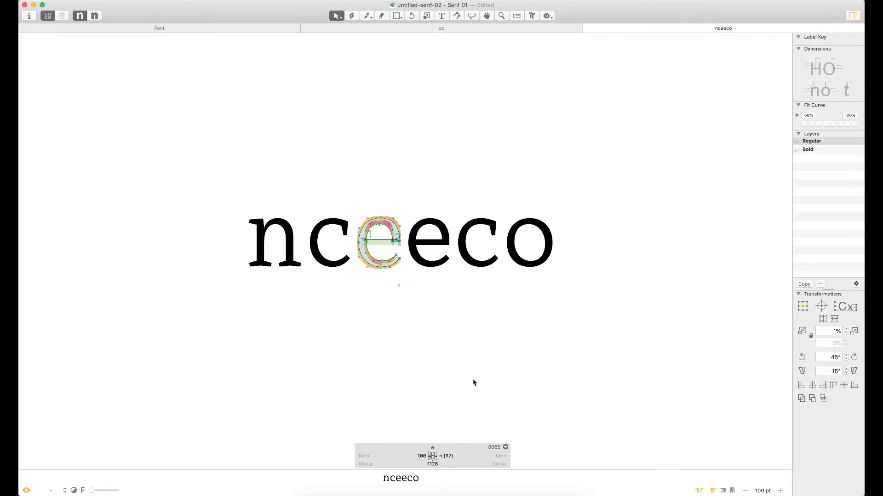
# Replace the sample text with the word eco and get ready to zoom in on it
pyautogui.press('t')
pyautogui.click(546, 260)
pyautogui.press('Escape')
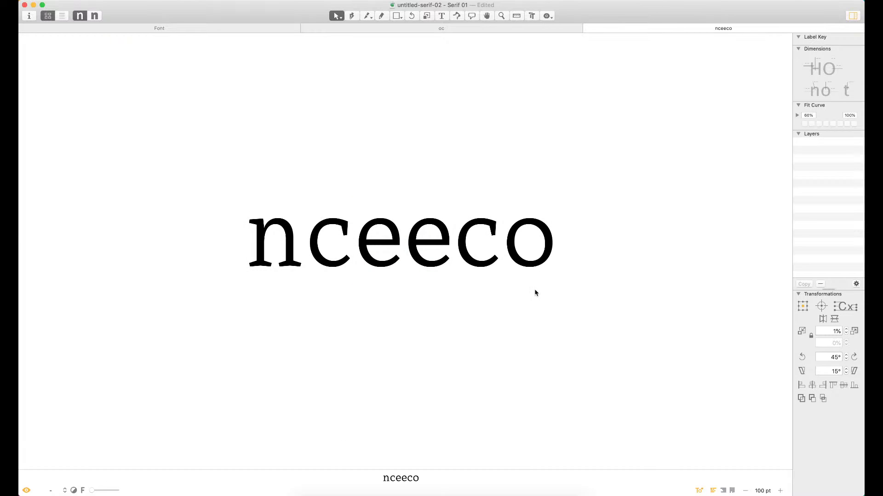
pyautogui.press('t')
pyautogui.press('super+a')
pyautogui.write('eco')
pyautogui.press('Escape')
pyautogui.press('z')
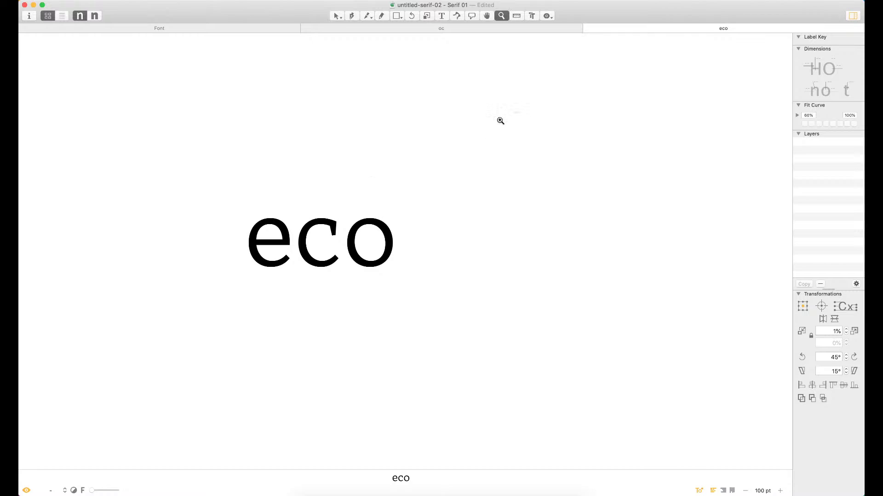
# Enlarge the word eco to check its shapes and spacing, and close both sample-text tabs
pyautogui.moveTo(518, 113); pyautogui.dragTo(344, 316)
pyautogui.press('v')
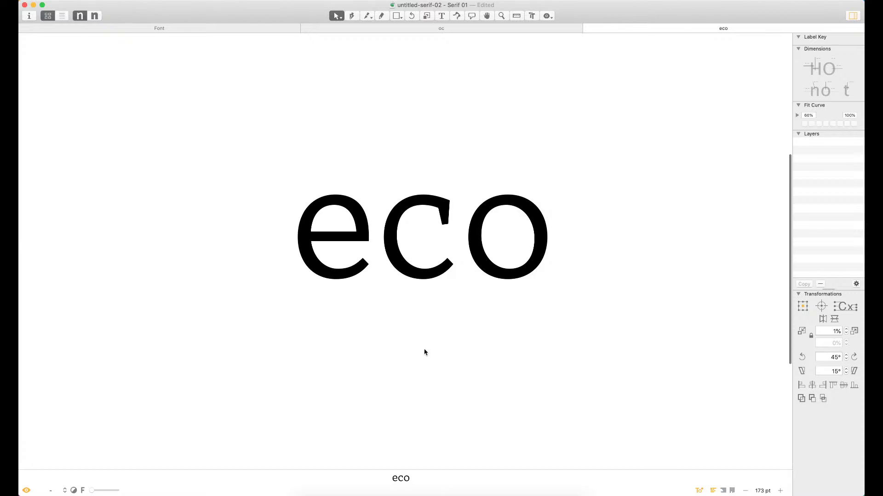
pyautogui.press('t')
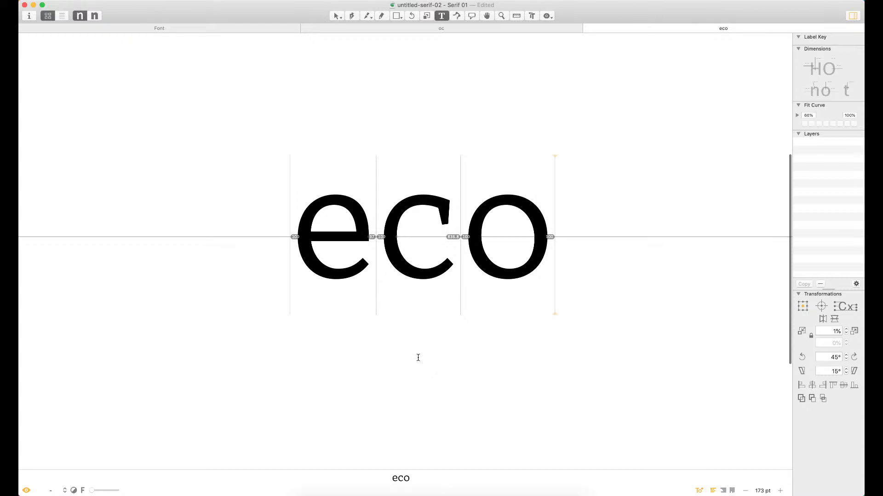
pyautogui.press('super+w')
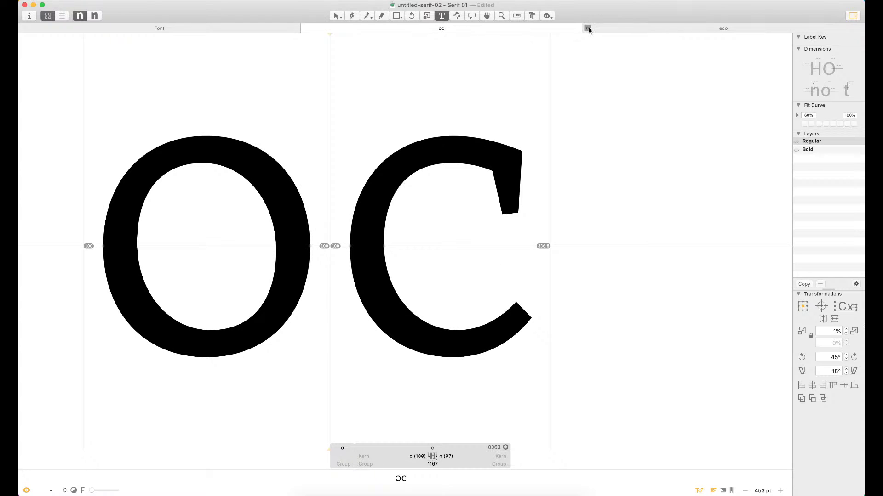
pyautogui.press('super+w')
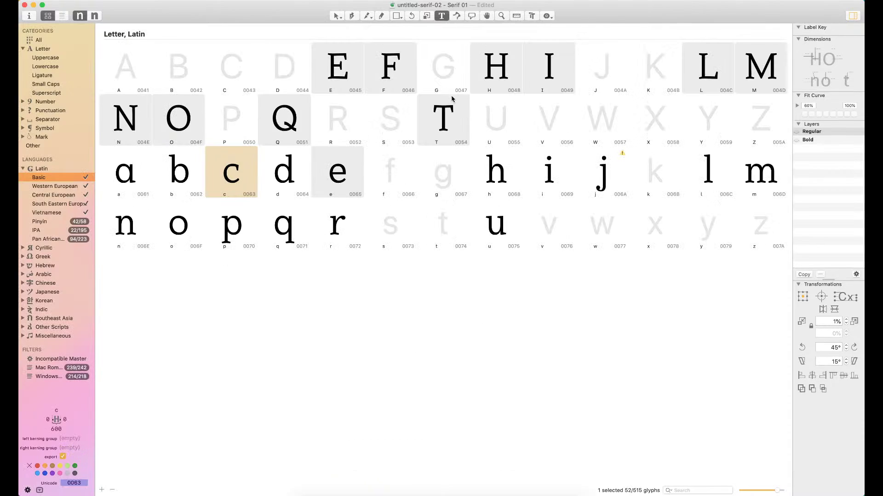
# Open the lowercase h glyph in its own tab for outline editing
pyautogui.click(415, 221)
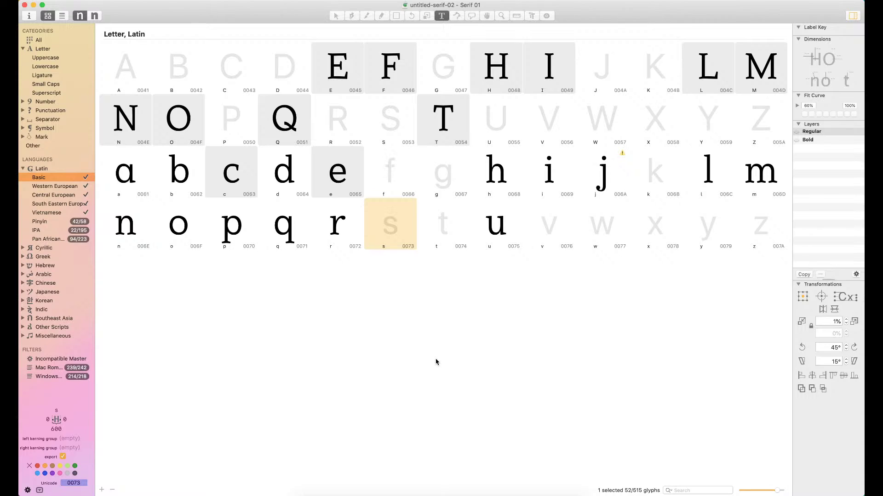
pyautogui.doubleClick(488, 179)
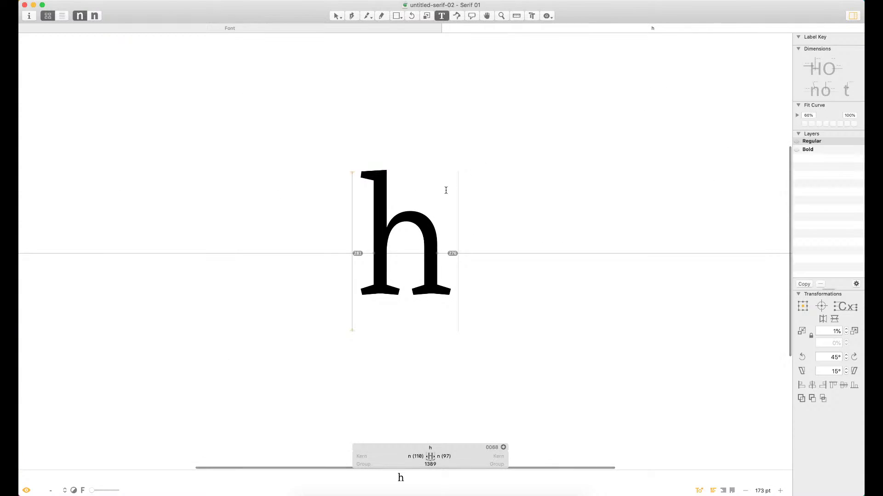
pyautogui.press('Escape')
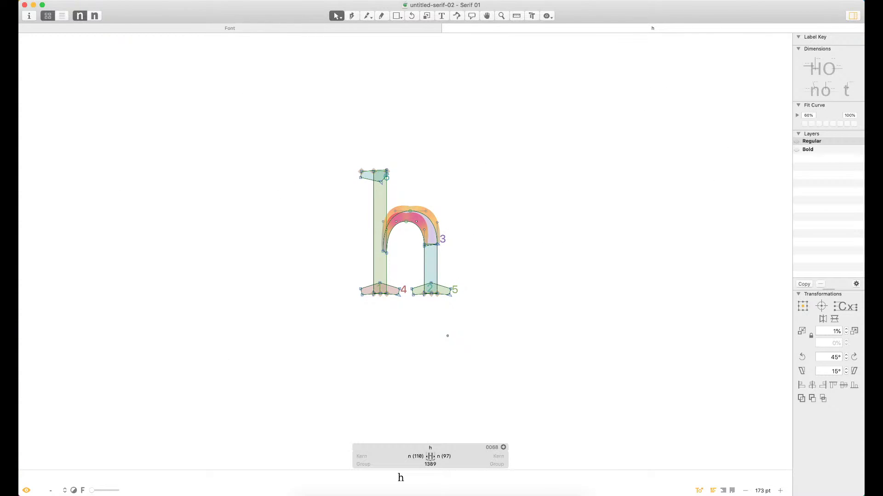
# Show the heatmap overlay on the h, enlarge its arch and hide the Speed Punk curvature display
pyautogui.click(210, 1)
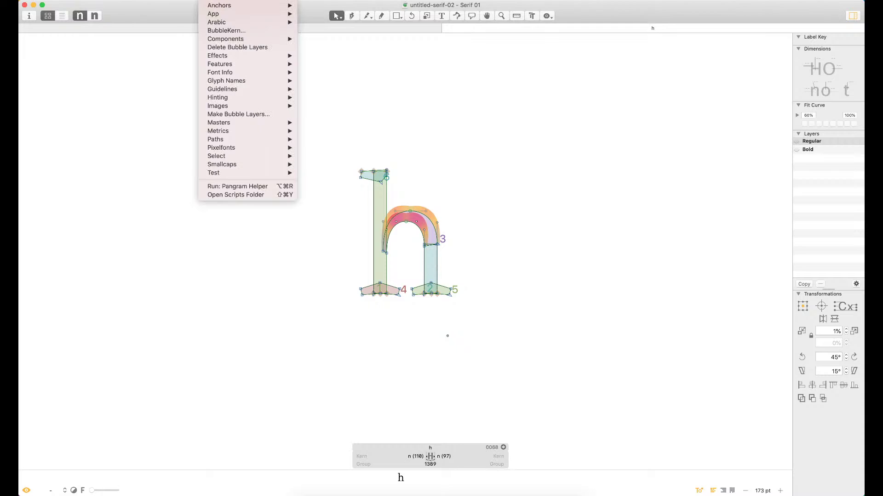
pyautogui.moveTo(189, 1)
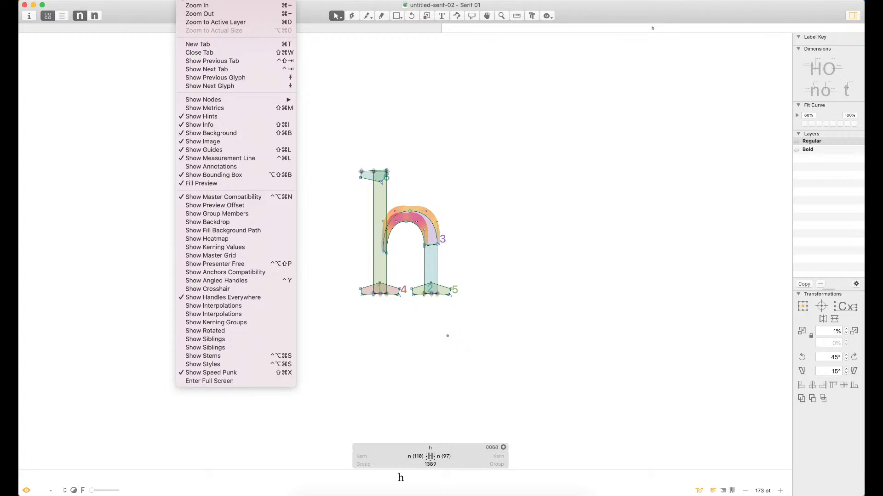
pyautogui.click(250, 239)
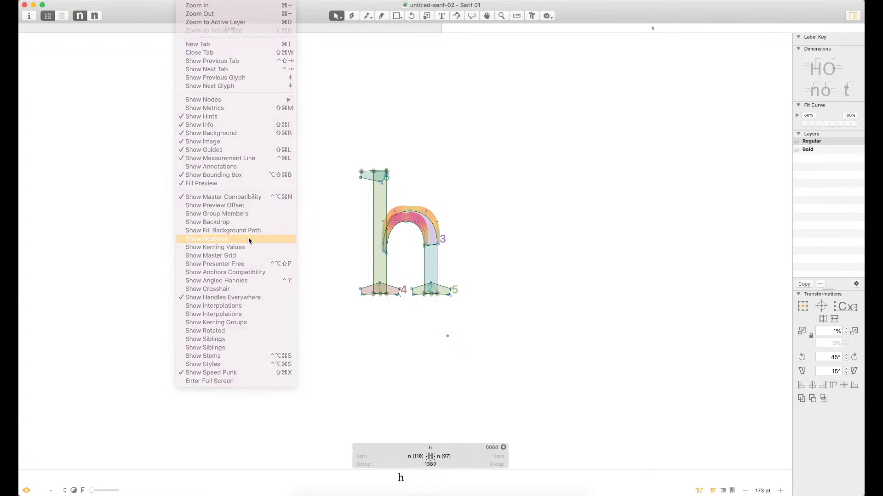
pyautogui.press('super+plus')
pyautogui.press('super+plus')
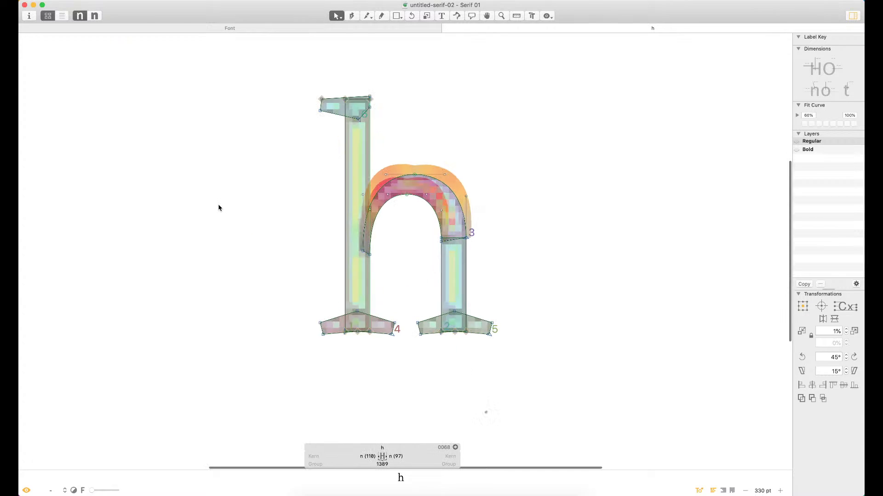
pyautogui.press('t')
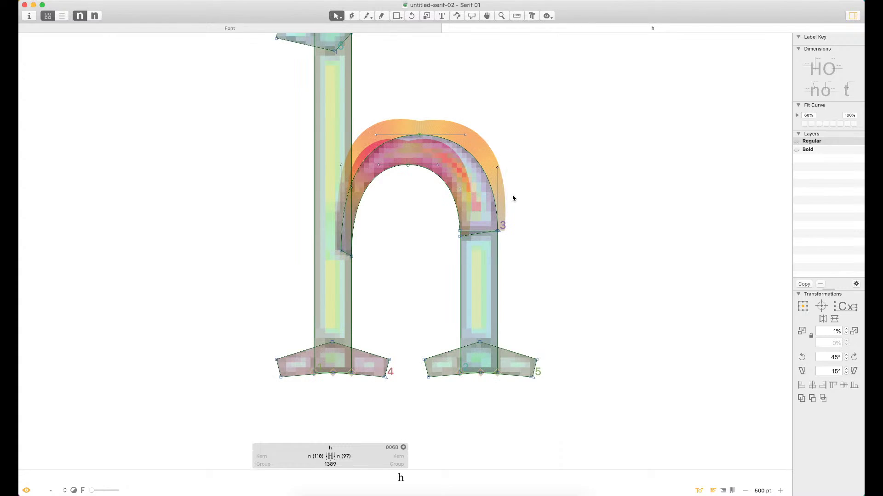
pyautogui.press('Escape')
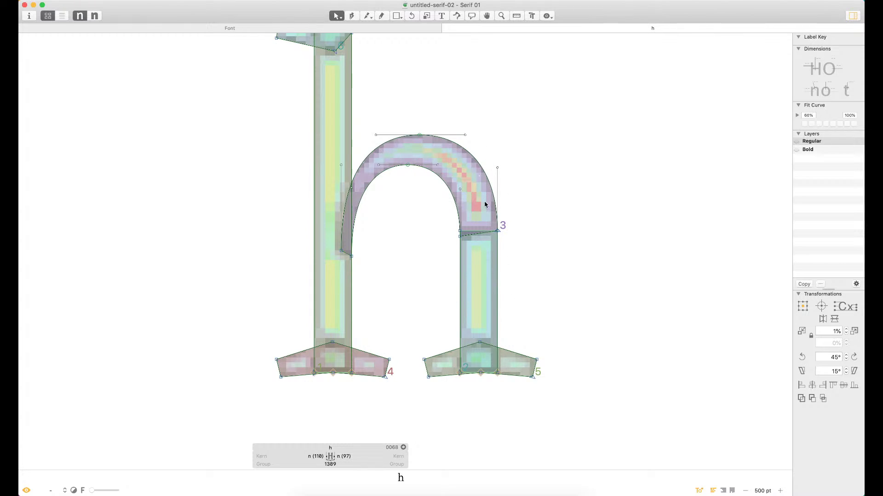
# Try pulling the arch's outer top handle up to X 1018, Y 1181, and undo the change
pyautogui.click(464, 135)
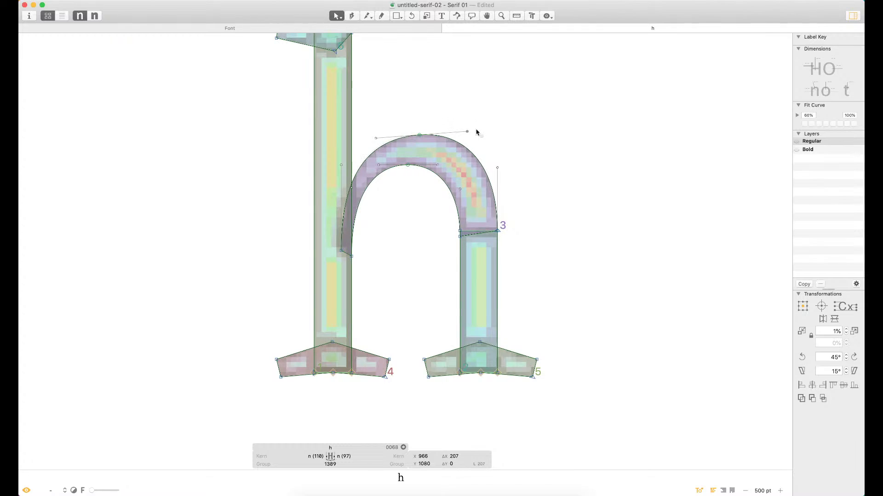
pyautogui.press('super+shift+z')
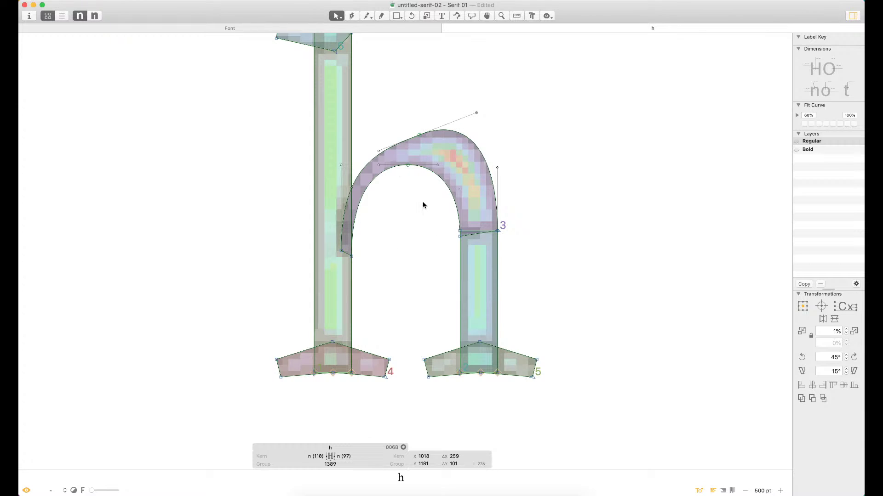
pyautogui.press('super+z')
# Hide the heatmap overlay and bring the whole h into view at 250 pt
pyautogui.click(185, 1)
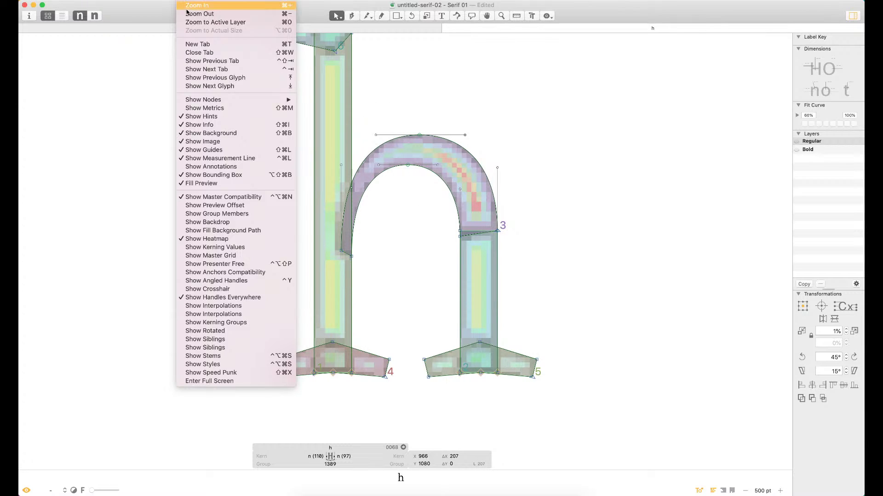
pyautogui.click(243, 238)
pyautogui.scroll(-3, 414, 259)
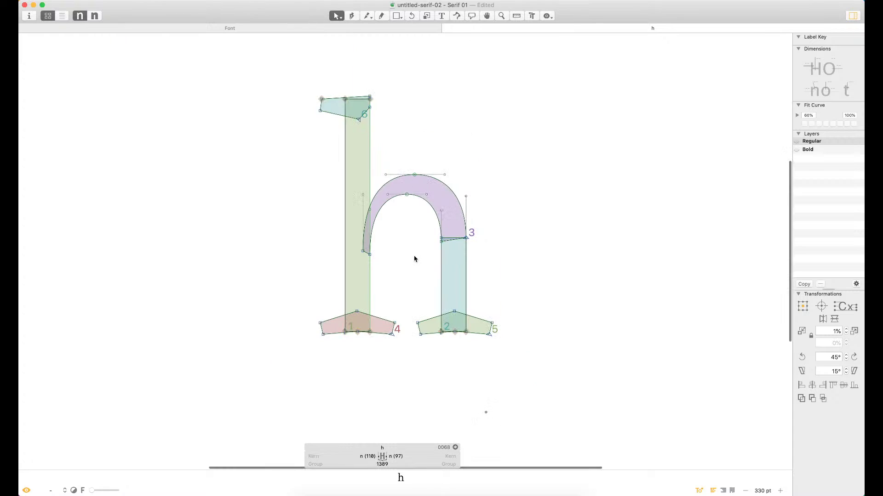
pyautogui.scroll(-2, 414, 259)
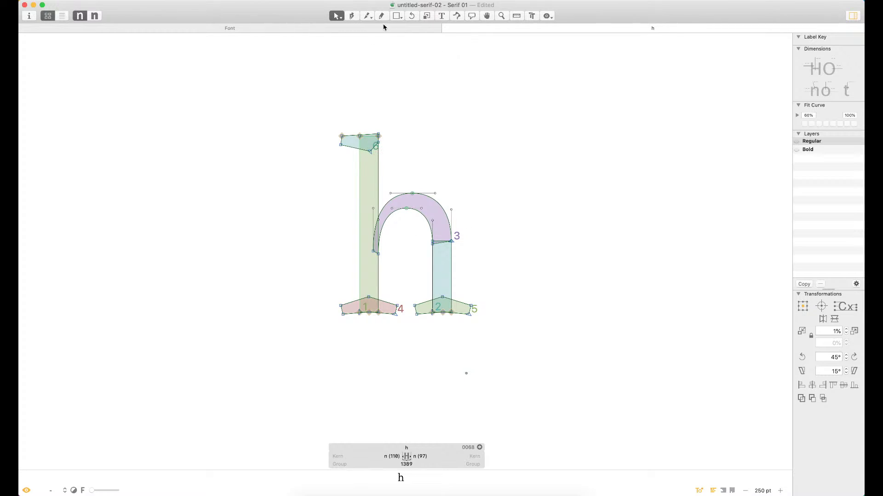
# Draw a circle about 688 units in diameter over the h's arch
pyautogui.click(396, 16)
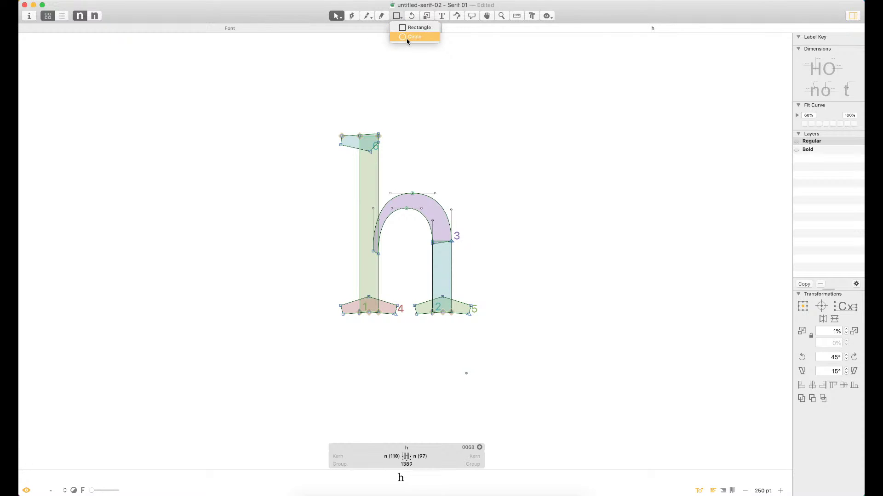
pyautogui.click(395, 16)
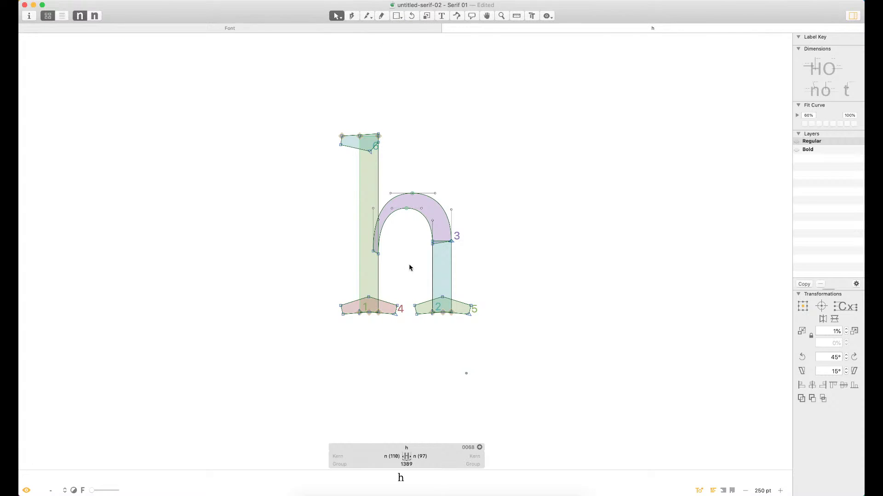
pyautogui.press('super+space')
pyautogui.moveTo(500, 95); pyautogui.dragTo(301, 402)
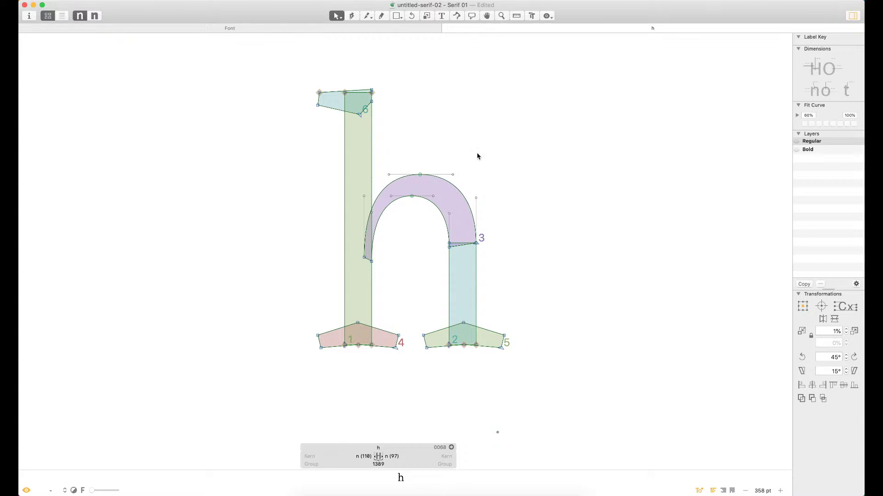
pyautogui.press('super+space')
pyautogui.moveTo(550, 81); pyautogui.dragTo(319, 394)
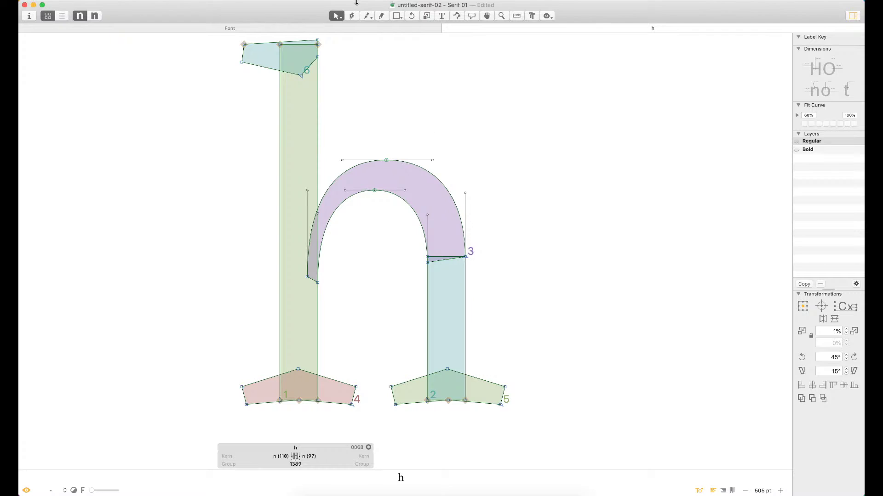
pyautogui.hotkey('shift', 'f')
pyautogui.moveTo(469, 165); pyautogui.dragTo(316, 328)
pyautogui.press('v')
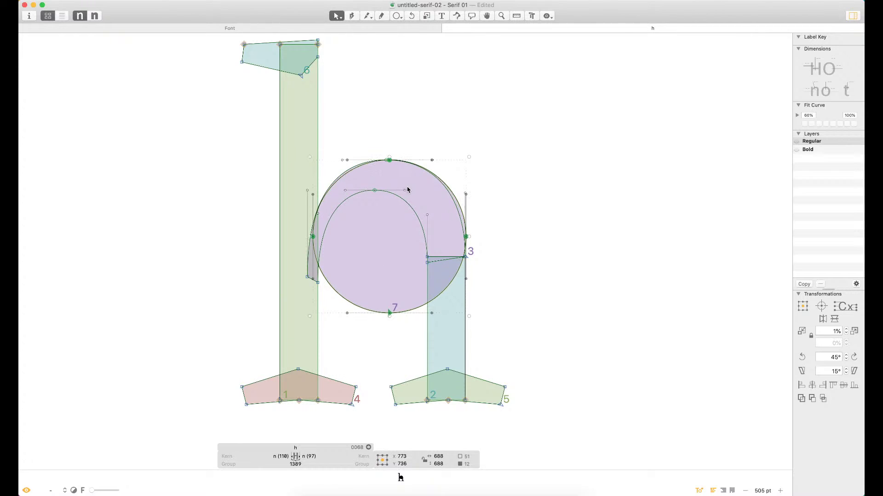
# Nudge the circle to X 770, Y 736 so it lines up with the arch's outer curve
pyautogui.press('Up')
pyautogui.press('Left')
pyautogui.press('Right')
pyautogui.press('Left')
pyautogui.press('Left')
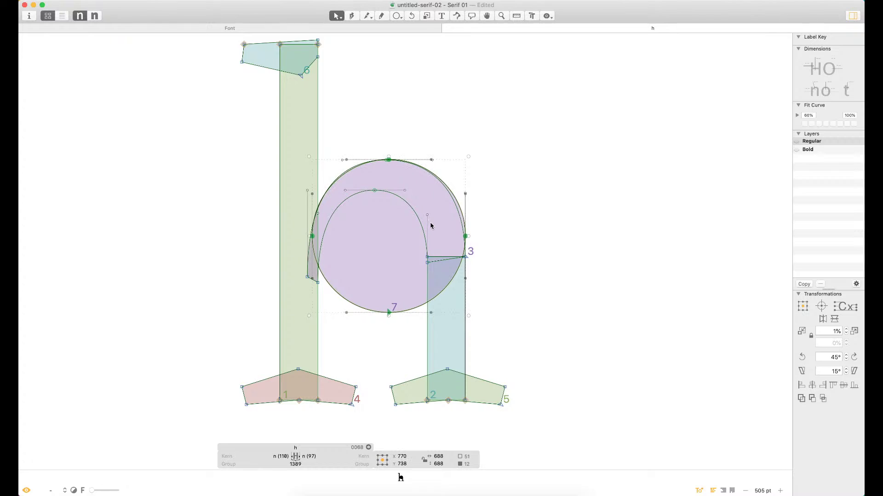
pyautogui.press('Left')
pyautogui.press('Down')
pyautogui.press('Down')
# Duplicate the circle in place, scale the copy down to 515 units and raise it to meet the arch's inner curve
pyautogui.press('super+space')
pyautogui.moveTo(517, 98); pyautogui.dragTo(263, 435)
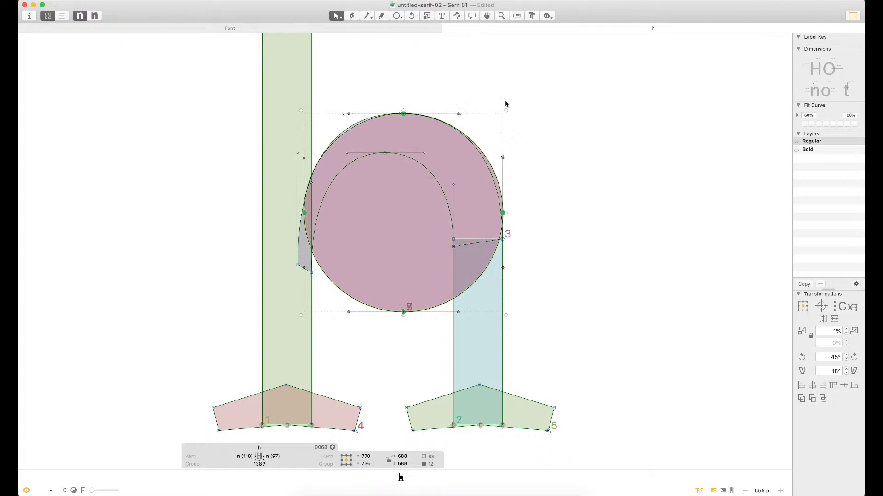
pyautogui.moveTo(506, 110); pyautogui.dragTo(457, 175)
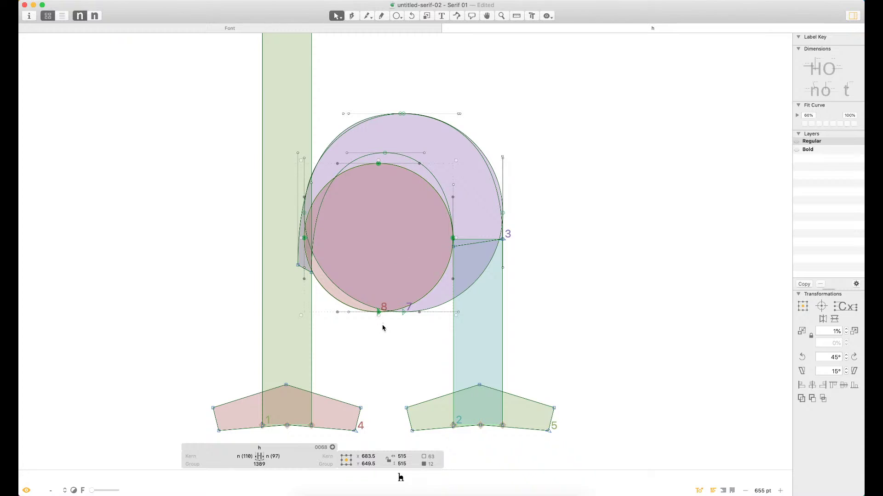
pyautogui.hotkey('shift', 'Up')
pyautogui.hotkey('shift', 'Up')
pyautogui.hotkey('shift', 'Up')
pyautogui.hotkey('shift', 'Up')
pyautogui.press('Down')
pyautogui.press('Down')
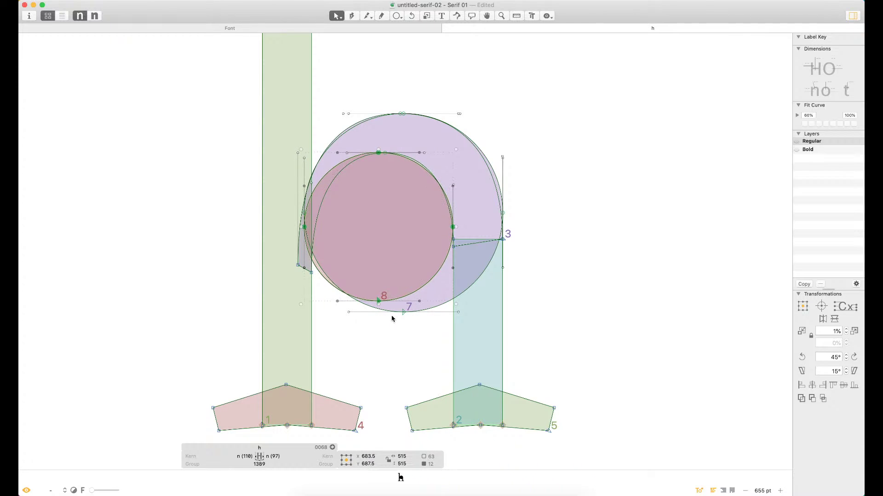
pyautogui.press('Down')
# Delete the small inner circle and the large outer circle from the h
pyautogui.click(335, 169)
pyautogui.click(335, 172)
pyautogui.press('Delete')
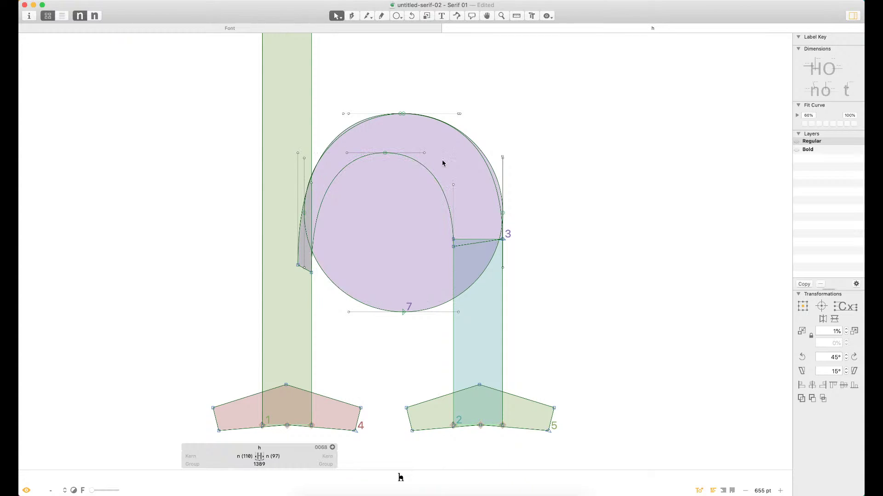
pyautogui.click(376, 297)
pyautogui.press('Delete')
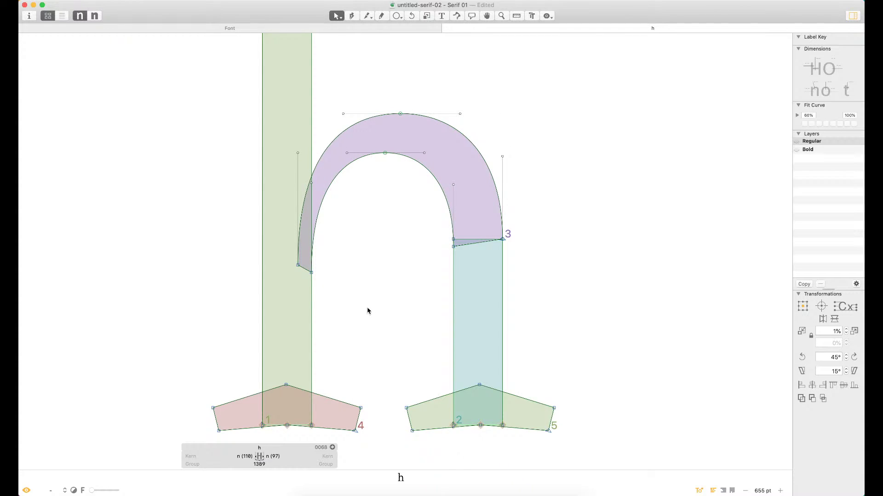
# Draw a closed six-point chevron-like shape, about 856 by 576 units, with the Pen tool in the empty space beside the h
pyautogui.press('super+minus')
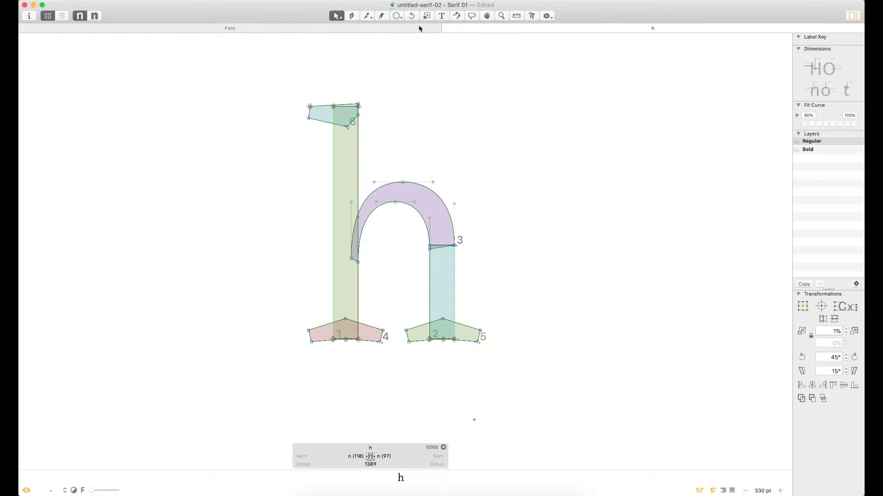
pyautogui.click(352, 18)
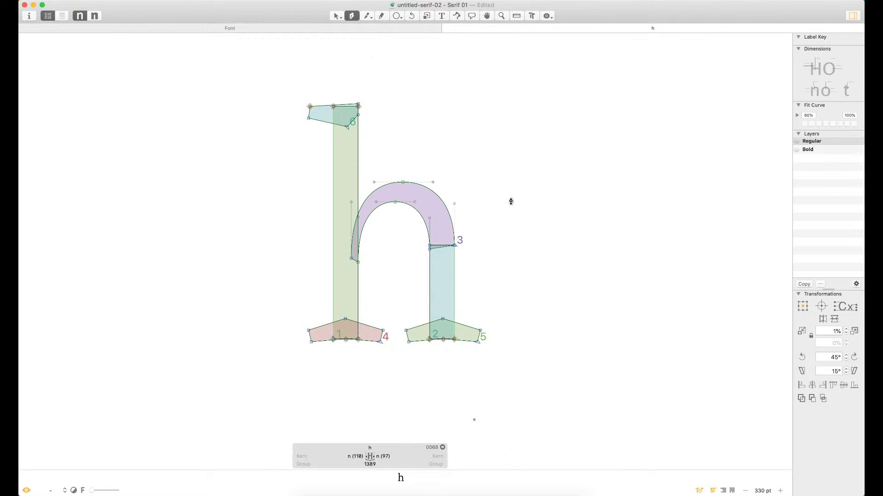
pyautogui.press('v')
pyautogui.press('space')
pyautogui.moveTo(563, 198); pyautogui.dragTo(409, 213)
pyautogui.press('z')
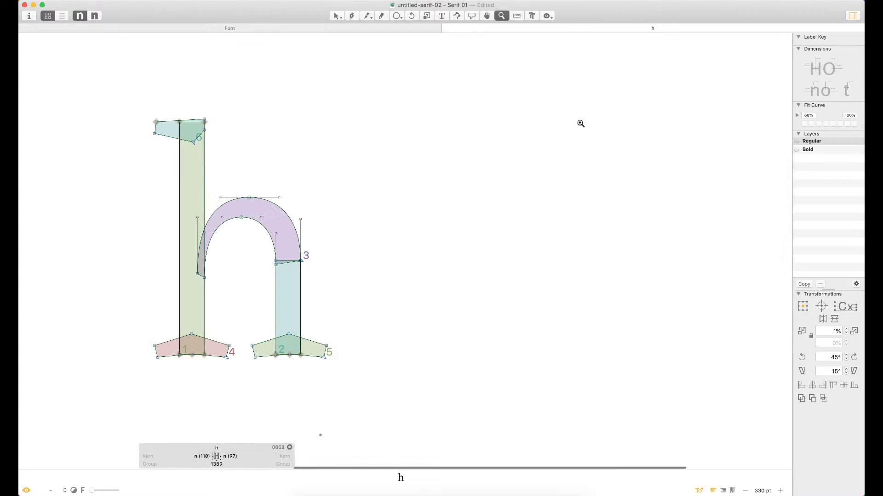
pyautogui.moveTo(611, 93); pyautogui.dragTo(307, 441)
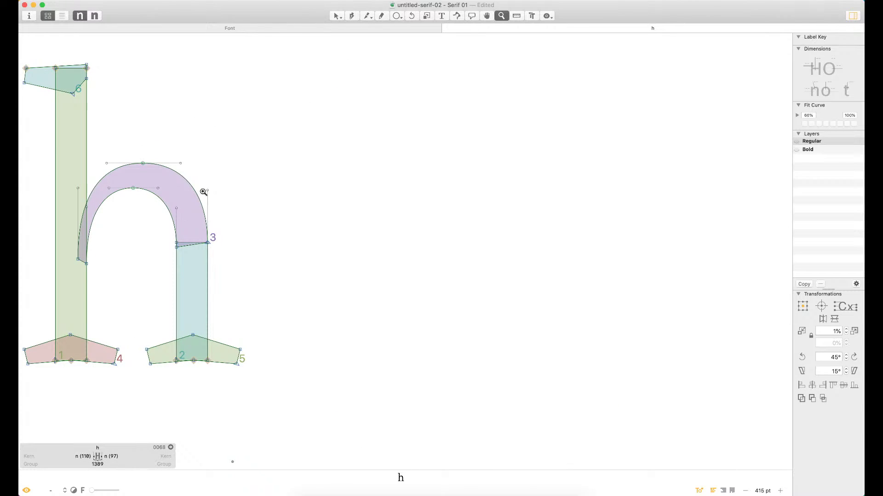
pyautogui.click(336, 15)
pyautogui.click(352, 16)
pyautogui.click(376, 224)
pyautogui.click(450, 168)
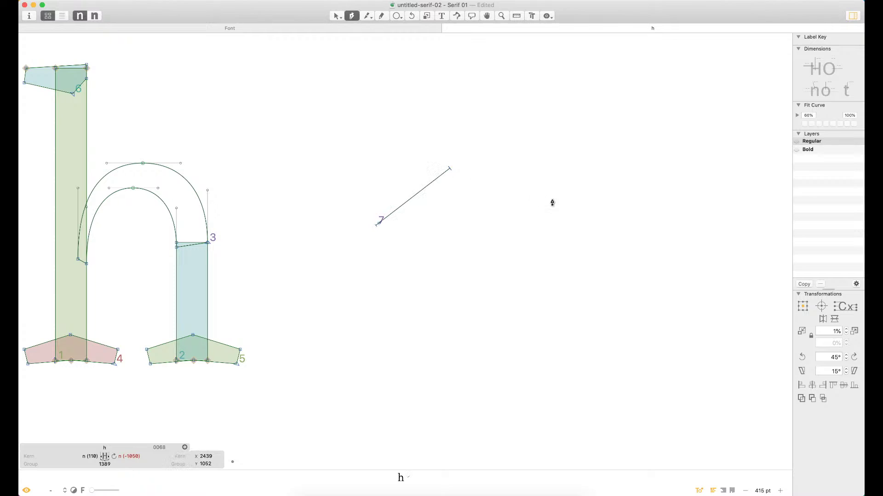
pyautogui.click(531, 251)
pyautogui.click(481, 273)
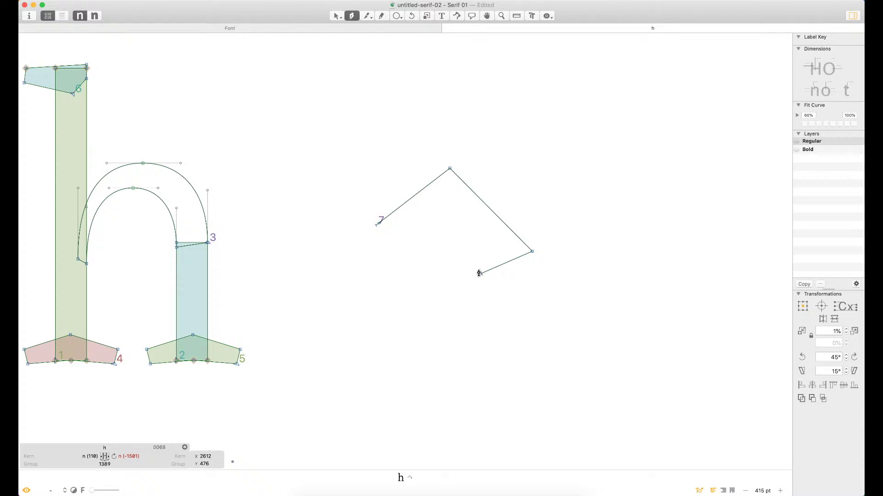
pyautogui.click(444, 205)
pyautogui.click(381, 237)
pyautogui.click(376, 224)
pyautogui.press('v')
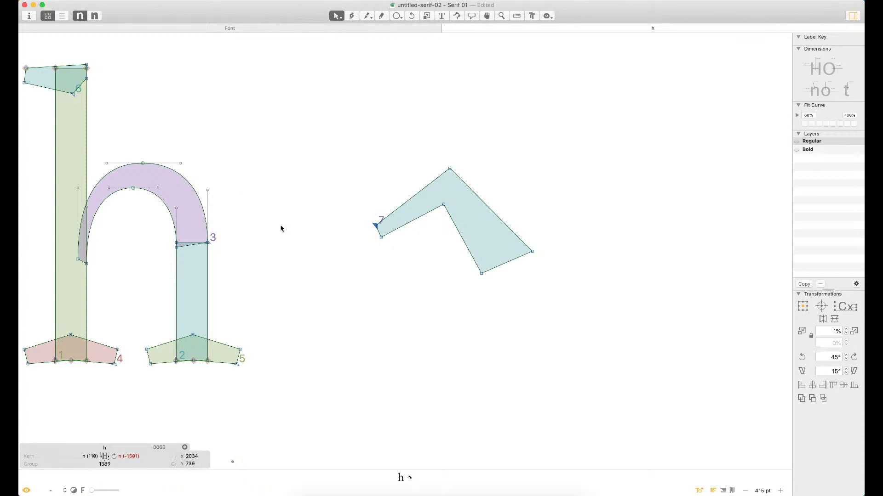
# Convert the four long straight sides of the chevron shape to curve segments with handles
pyautogui.keyDown('alt'); pyautogui.click(421, 190); pyautogui.keyUp('alt')
pyautogui.doubleClick(434, 212)
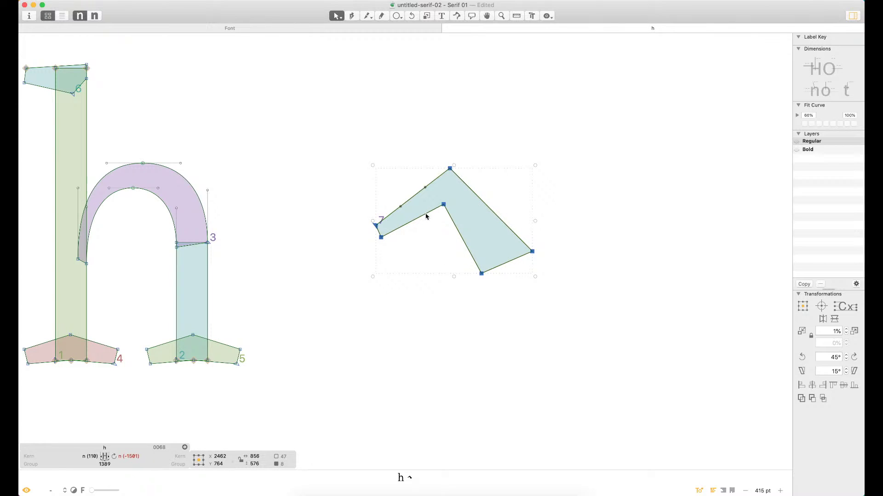
pyautogui.click(421, 240)
pyautogui.keyDown('alt'); pyautogui.click(418, 218); pyautogui.keyUp('alt')
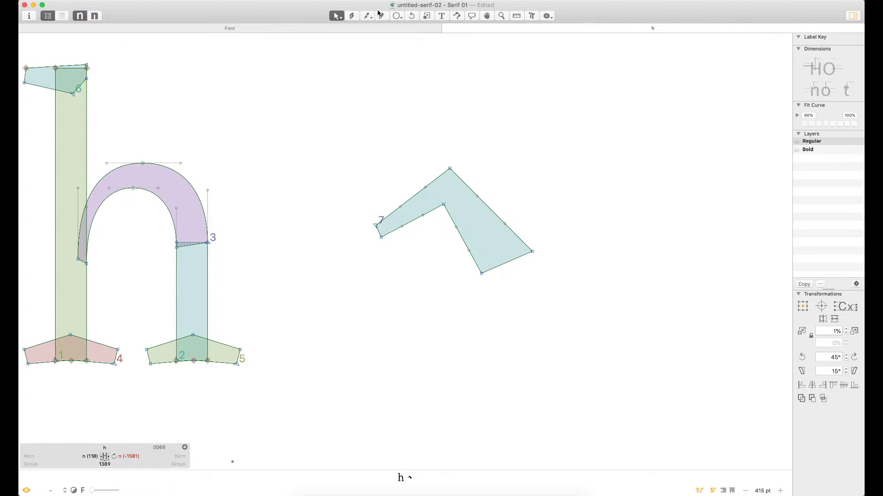
# Draw a circle about 623 units in diameter beneath the chevron shape, overlapping its inner edges
pyautogui.click(397, 16)
pyautogui.click(414, 37)
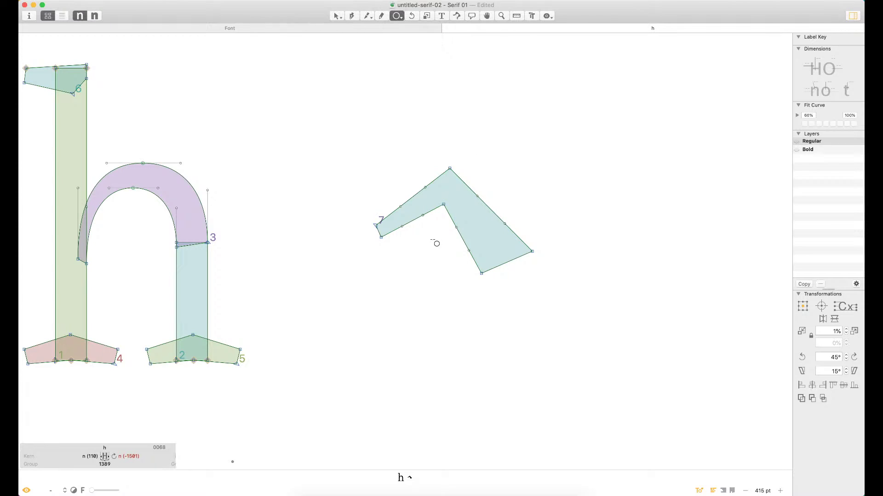
pyautogui.moveTo(367, 213); pyautogui.dragTo(481, 307)
pyautogui.press('super+space')
pyautogui.moveTo(536, 122); pyautogui.dragTo(317, 400)
pyautogui.press('super+space')
pyautogui.moveTo(539, 60); pyautogui.dragTo(189, 410)
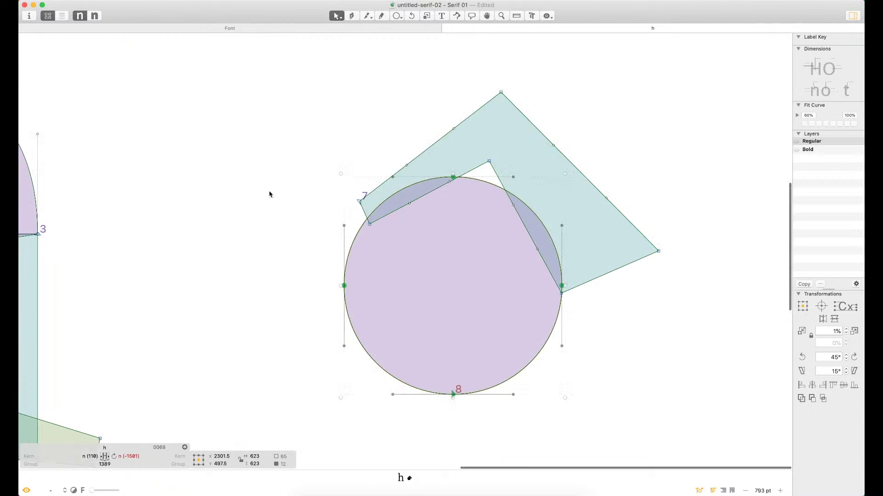
# Scale the circle down to about 610 units so its edge meets the chevron's lower-left corner
pyautogui.press('super+space')
pyautogui.moveTo(634, 58); pyautogui.dragTo(321, 402)
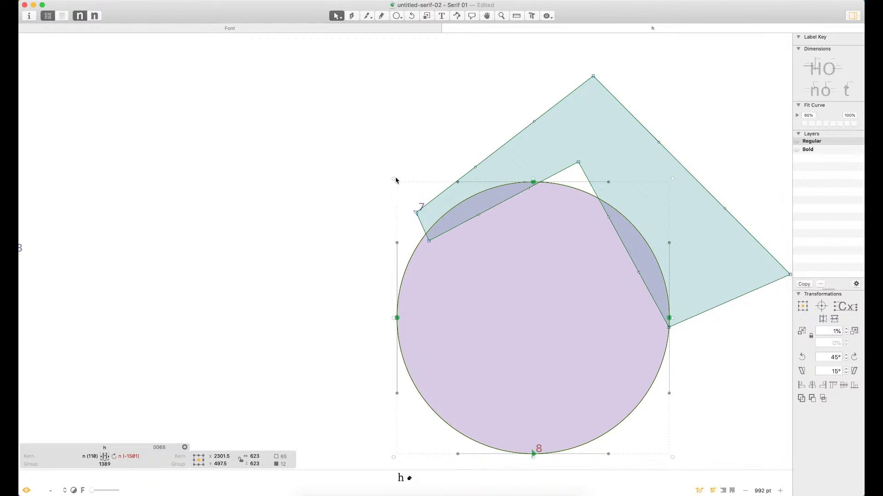
pyautogui.moveTo(392, 177); pyautogui.dragTo(400, 183)
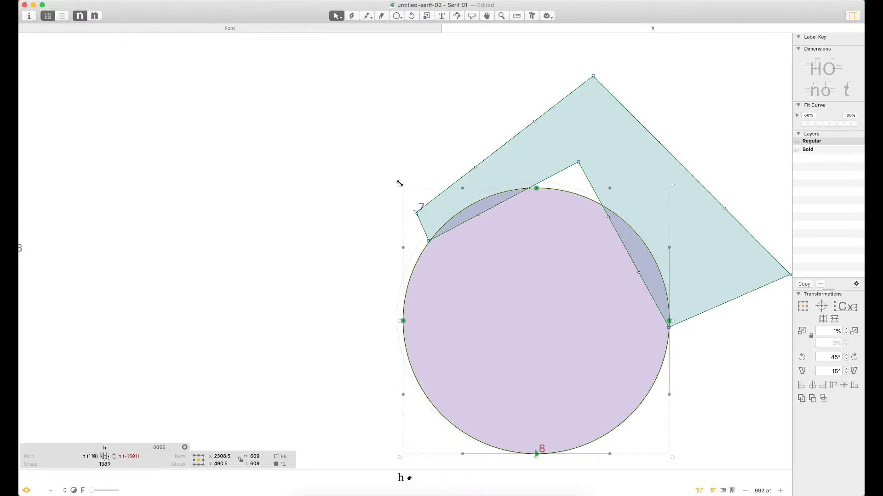
pyautogui.click(424, 239)
# Select the chevron shape and the circle together and move them horizontally closer to the h
pyautogui.press('super+space')
pyautogui.moveTo(634, 117); pyautogui.dragTo(327, 412)
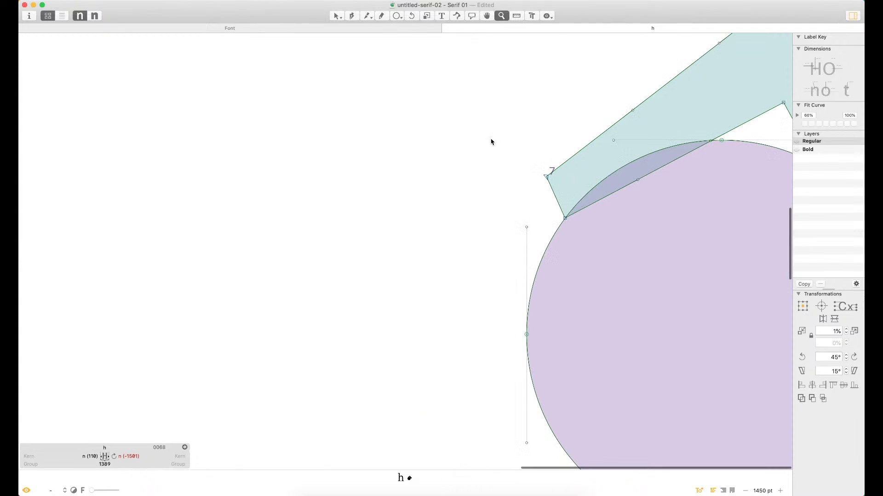
pyautogui.scroll(3, 672, 100)
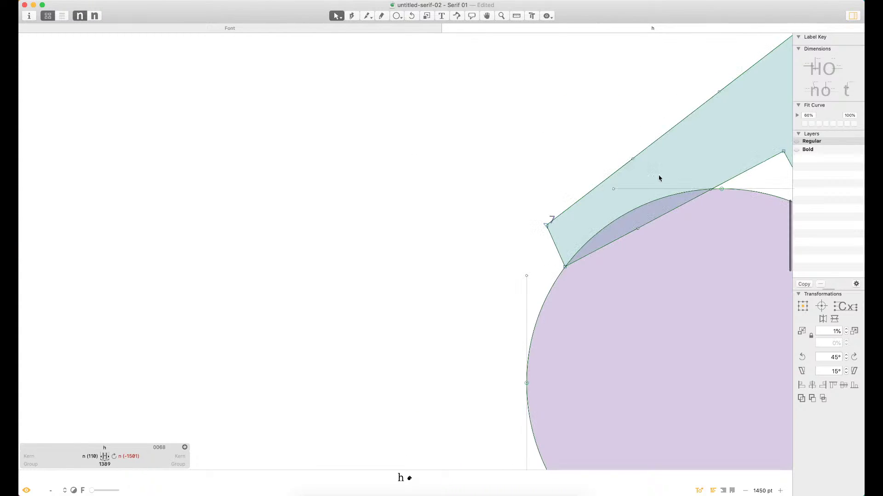
pyautogui.press('super+a')
pyautogui.click(611, 122)
pyautogui.doubleClick(648, 202)
pyautogui.keyDown('shift'); pyautogui.doubleClick(679, 123); pyautogui.keyUp('shift')
pyautogui.keyDown('shift'); pyautogui.moveTo(679, 122); pyautogui.dragTo(295, 189); pyautogui.keyUp('shift')
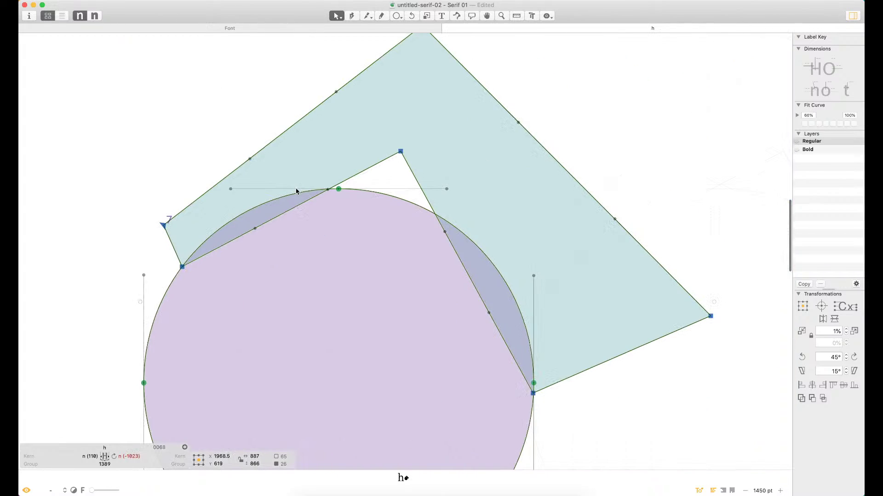
pyautogui.click(398, 166)
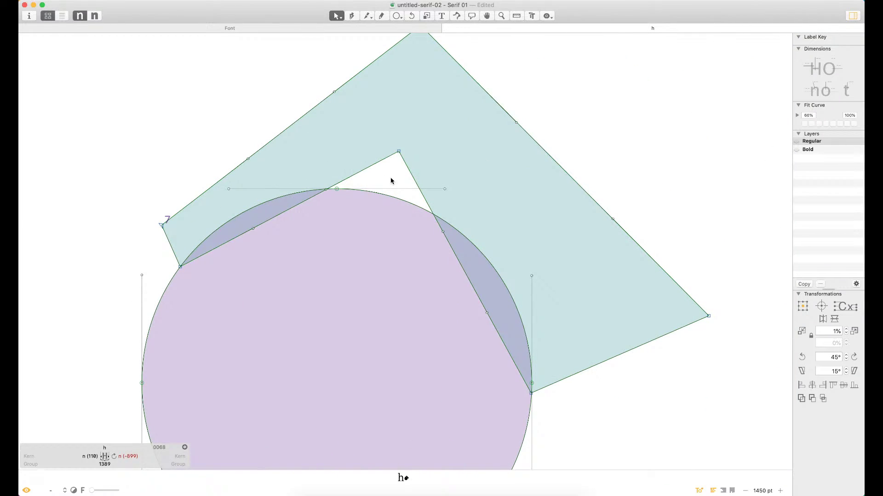
# Place the chevron's inner corner node on the circle's top point and pull its adjoining curve handles out to follow the circle
pyautogui.moveTo(398, 151); pyautogui.dragTo(337, 190)
pyautogui.moveTo(381, 270); pyautogui.dragTo(444, 189)
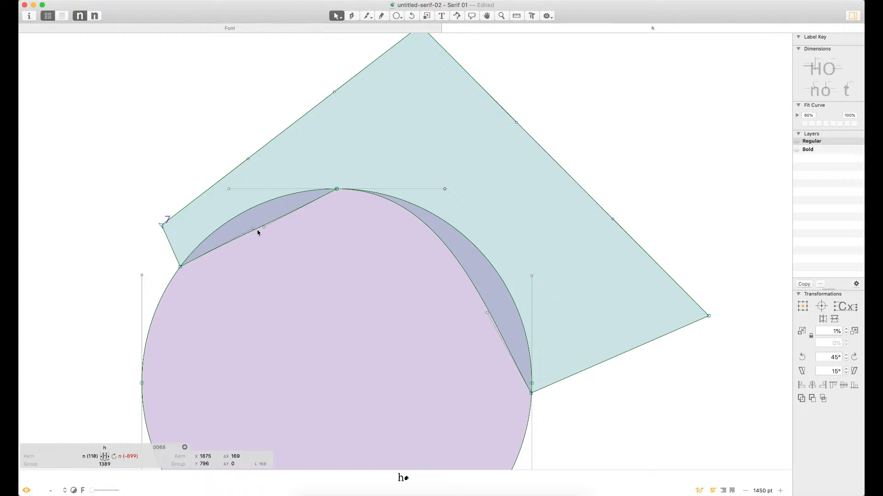
pyautogui.moveTo(264, 228); pyautogui.dragTo(229, 190)
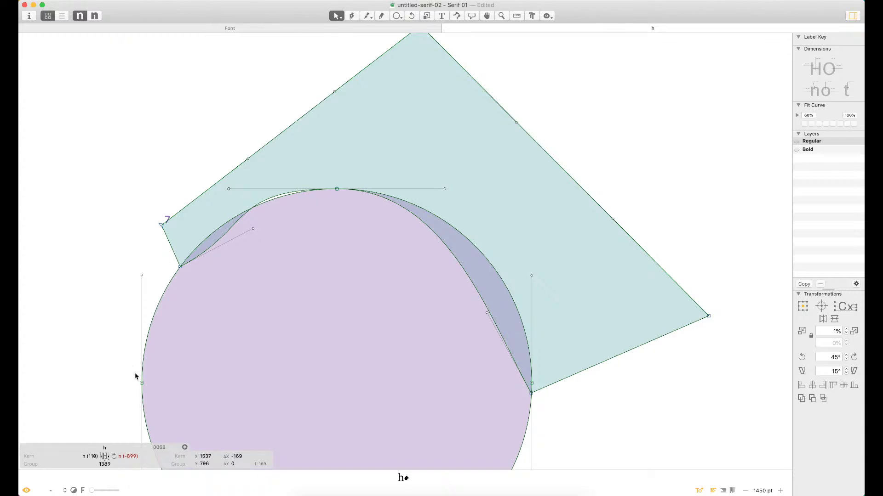
pyautogui.moveTo(254, 230); pyautogui.dragTo(217, 222)
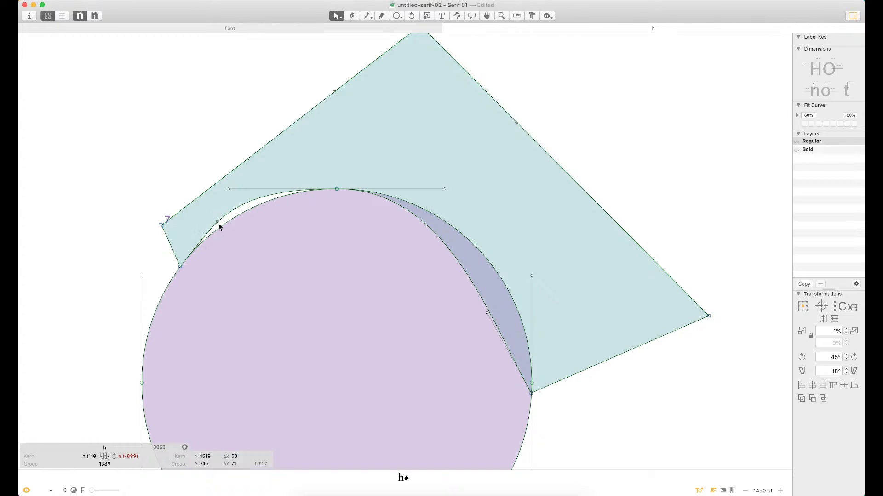
pyautogui.click(229, 189)
pyautogui.moveTo(229, 189)
pyautogui.mouseDown()
pyautogui.moveTo(265, 182)
pyautogui.moveTo(230, 192)
pyautogui.moveTo(245, 194)
pyautogui.mouseUp()
pyautogui.press('space')
pyautogui.press('super+z')
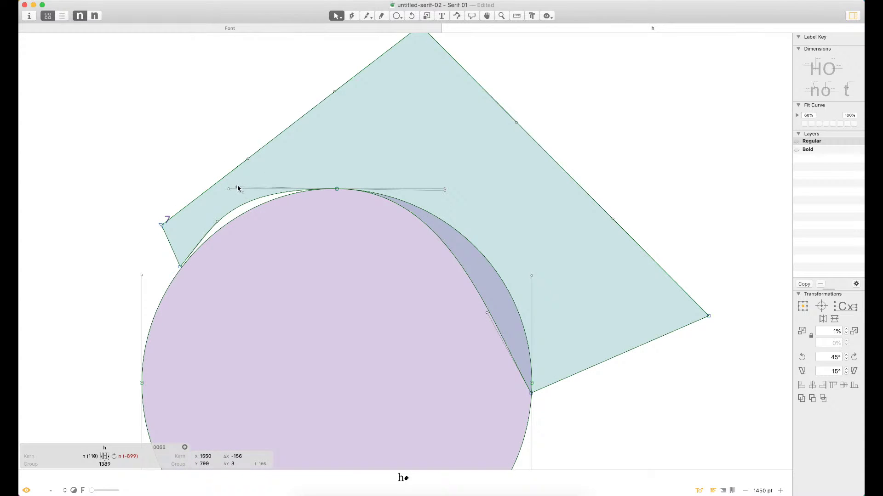
pyautogui.press('super+z')
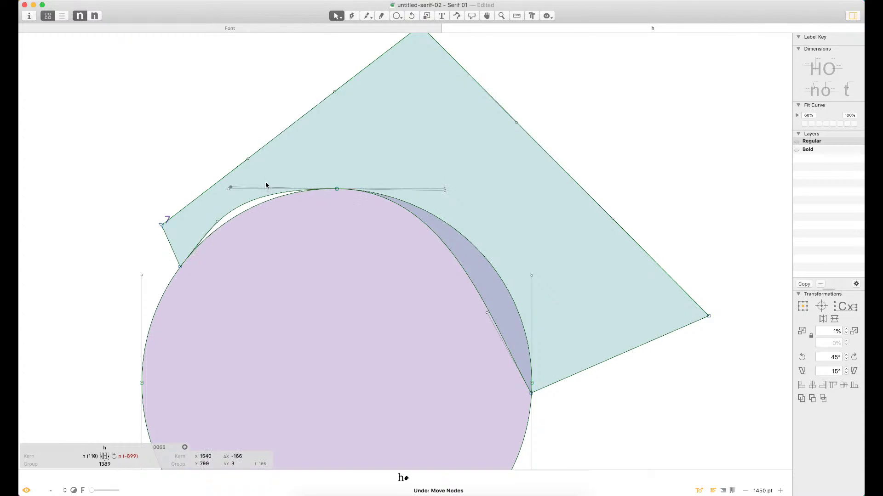
# Nudge the circle 10 units down, shorten the inner top node's left handle, and return the circle to its place
pyautogui.click(258, 161)
pyautogui.doubleClick(253, 209)
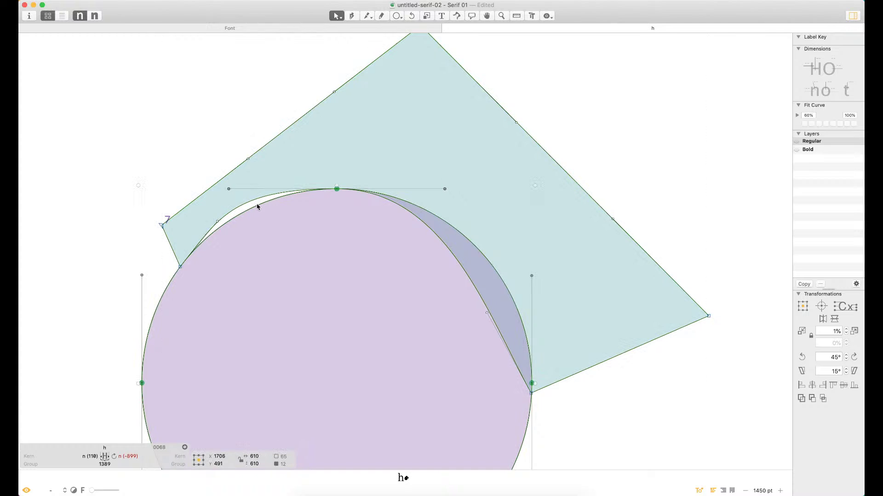
pyautogui.hotkey('shift', 'Down')
pyautogui.moveTo(228, 190); pyautogui.dragTo(253, 189)
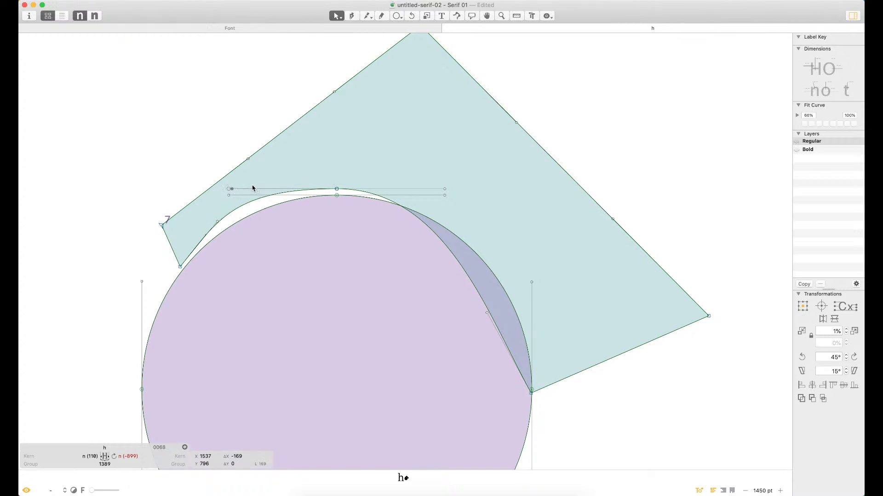
pyautogui.doubleClick(252, 212)
pyautogui.hotkey('shift', 'Up')
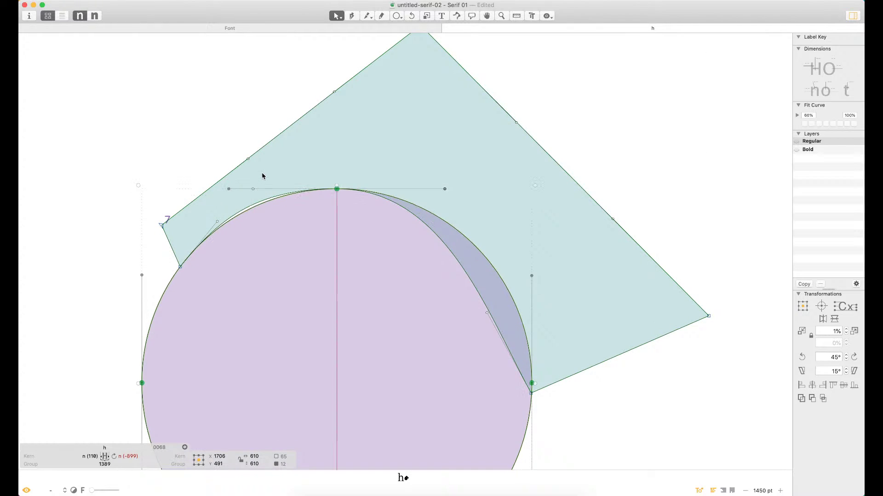
# Shorten the inner top node's left handle further so the chevron's curve follows the circle's upper-left arc
pyautogui.click(263, 175)
pyautogui.moveTo(252, 189); pyautogui.dragTo(265, 190)
pyautogui.click(219, 222)
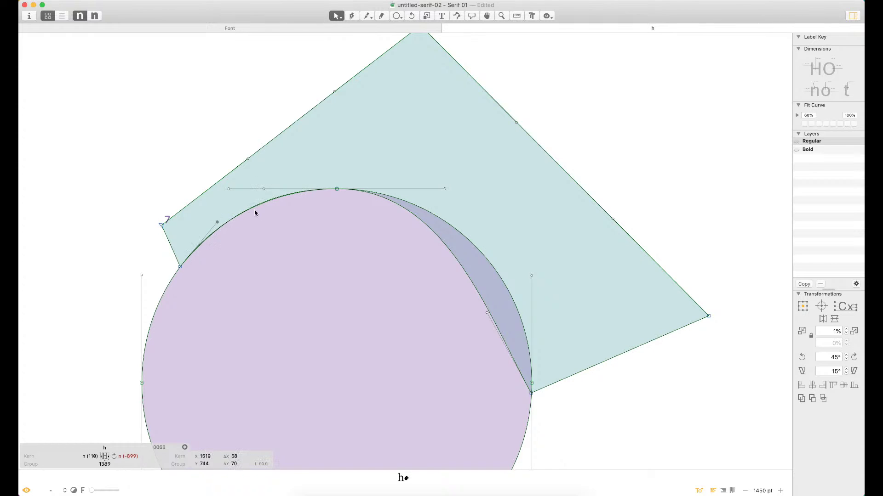
pyautogui.click(329, 161)
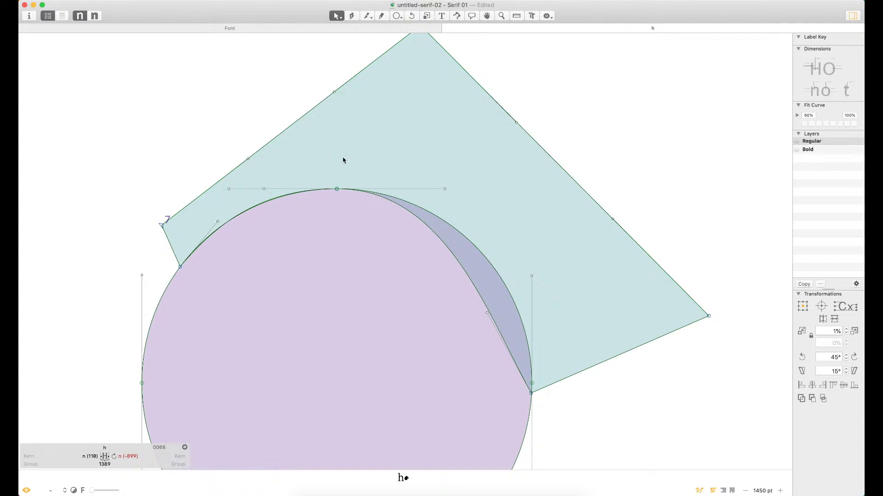
# Align the handle of the chevron's lower-right inner node with the circle's right-hand handle so the curve follows the arc
pyautogui.press('super+minus')
pyautogui.press('super+minus')
pyautogui.press('super+plus')
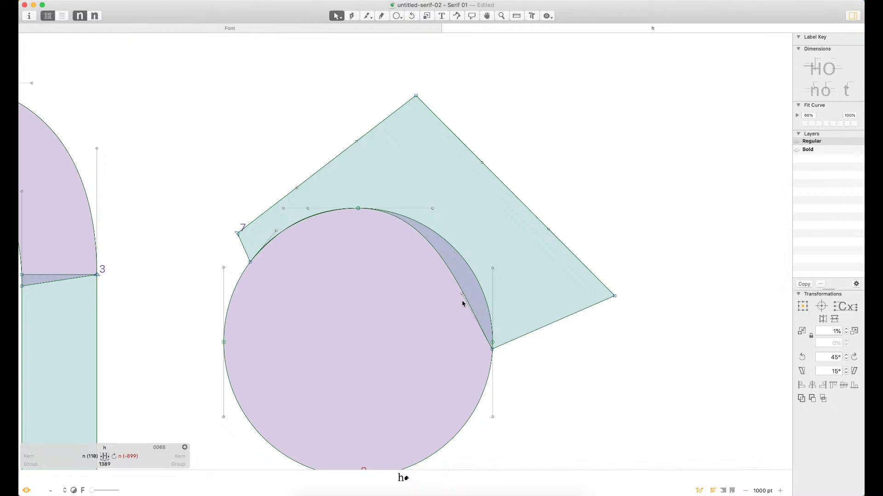
pyautogui.moveTo(465, 296); pyautogui.dragTo(492, 270)
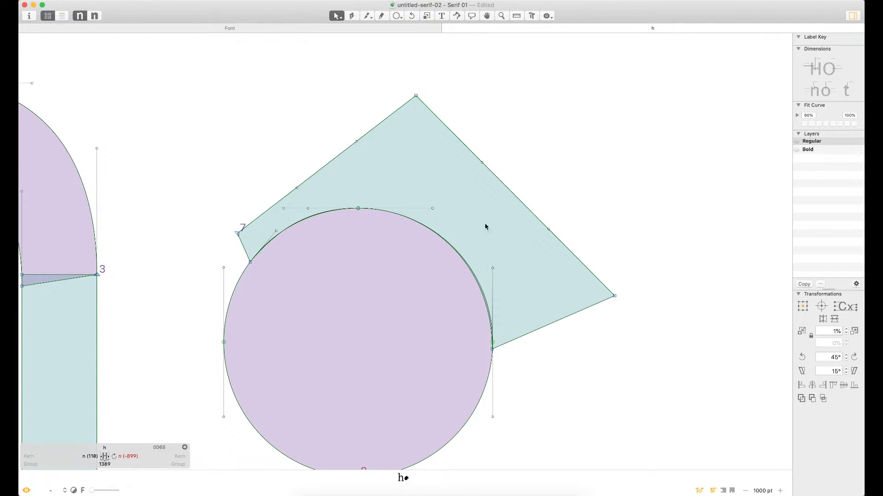
# Raise the chevron shape to about Y 823, clear of the circle, and preview both filled in beside the h
pyautogui.click(528, 210)
pyautogui.moveTo(529, 209); pyautogui.dragTo(528, 192)
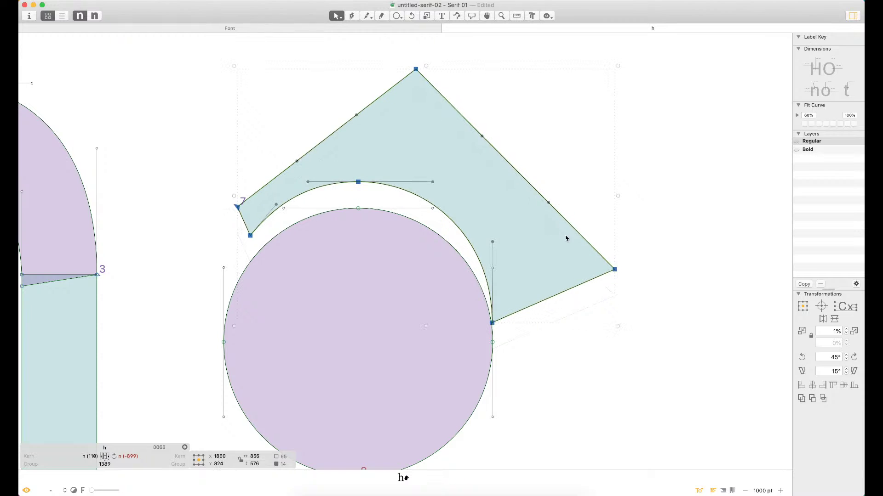
pyautogui.press('super+minus')
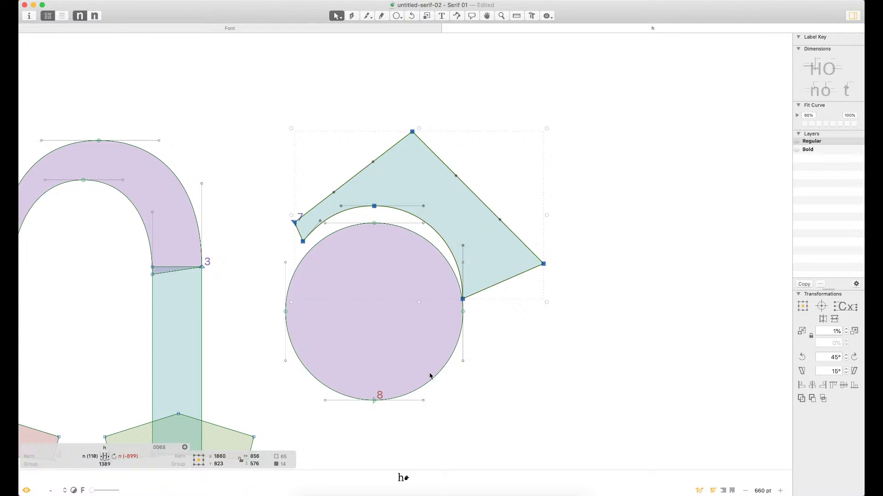
pyautogui.press('super+minus')
pyautogui.press('super+minus')
pyautogui.press('space')
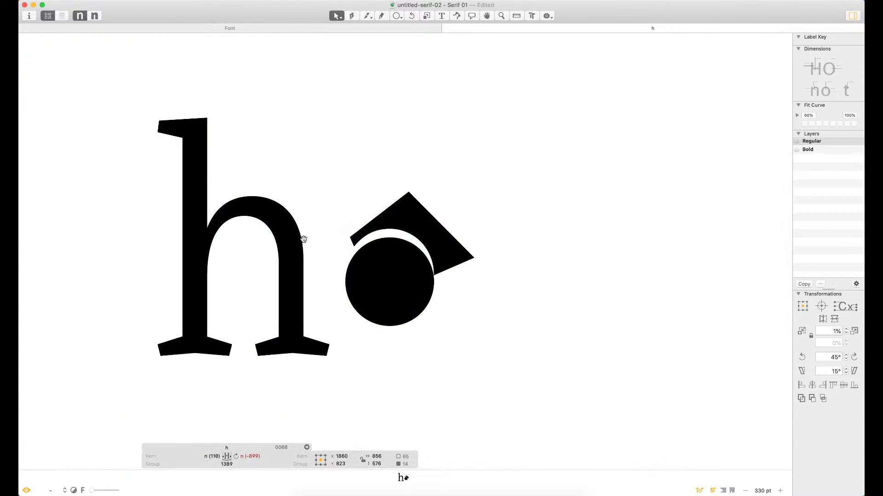
pyautogui.moveTo(313, 255); pyautogui.dragTo(429, 256)
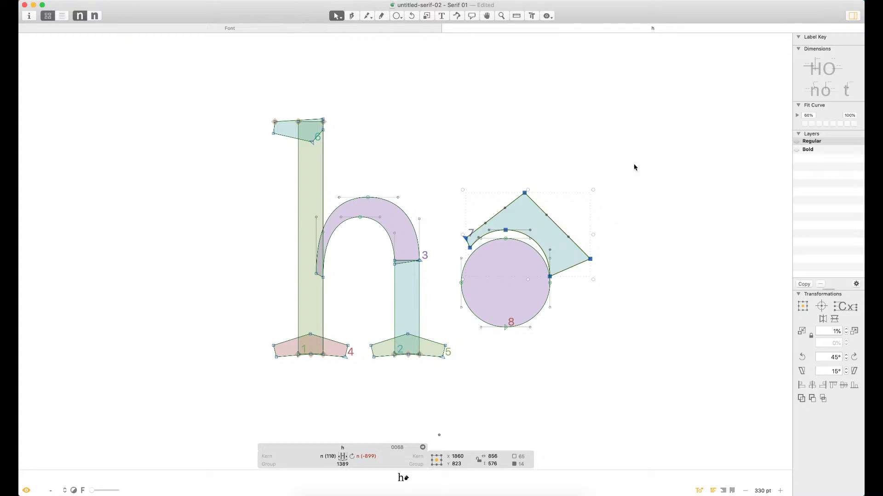
# Delete the chevron shape and the circle beside the h
pyautogui.moveTo(633, 138); pyautogui.dragTo(449, 351)
pyautogui.press('Delete')
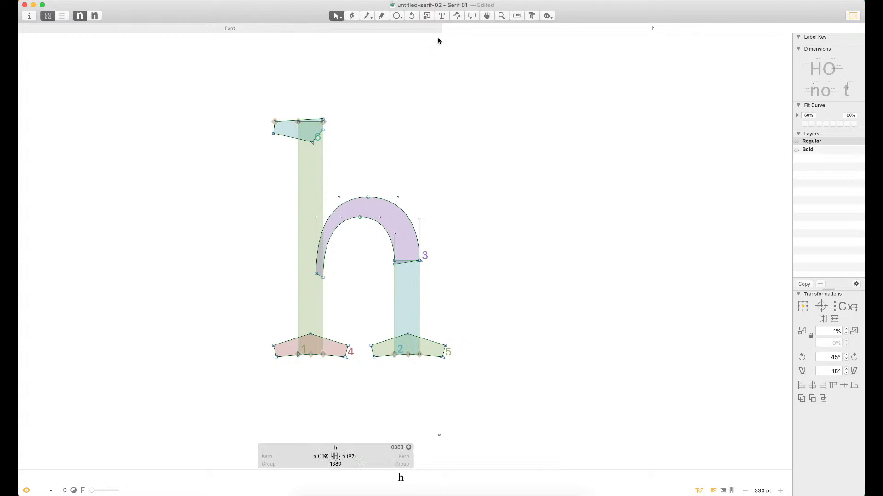
# Replace the h in the edit view with the capital O glyph
pyautogui.press('t')
pyautogui.press('super+a')
pyautogui.write('O')
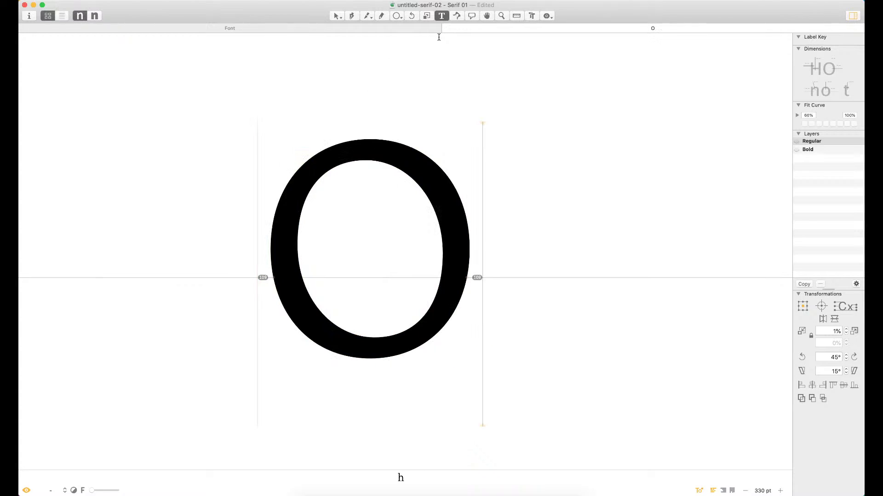
# Add the letters Hno after the capital O in the edit view so the sample text reads OHno
pyautogui.write('Hno')
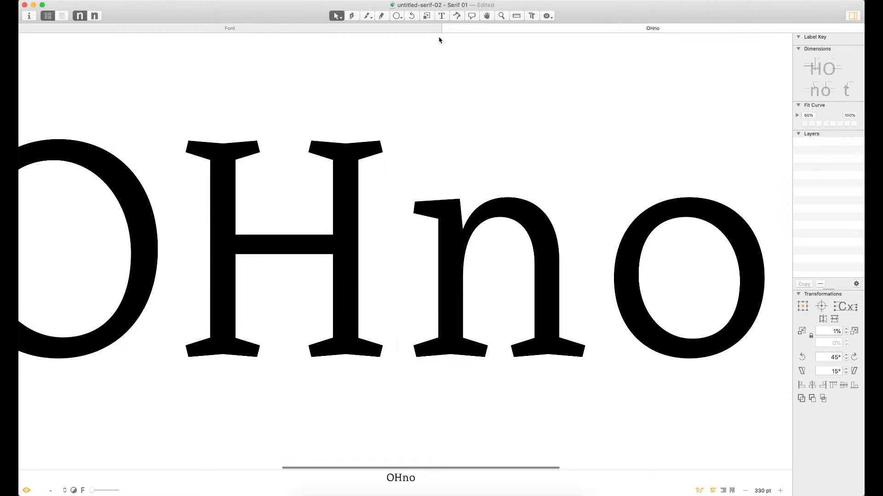
pyautogui.press('Escape')
pyautogui.press('super+0')
pyautogui.hscroll(-2, 394, 227)
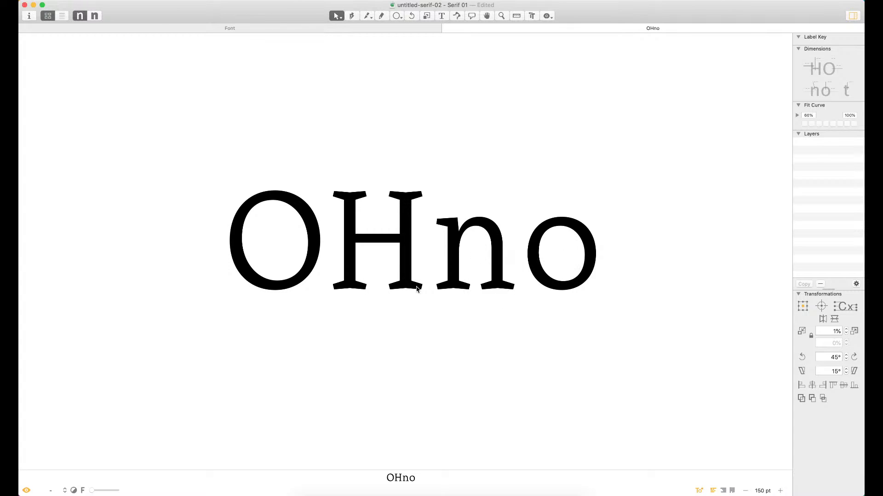
pyautogui.press('super+plus')
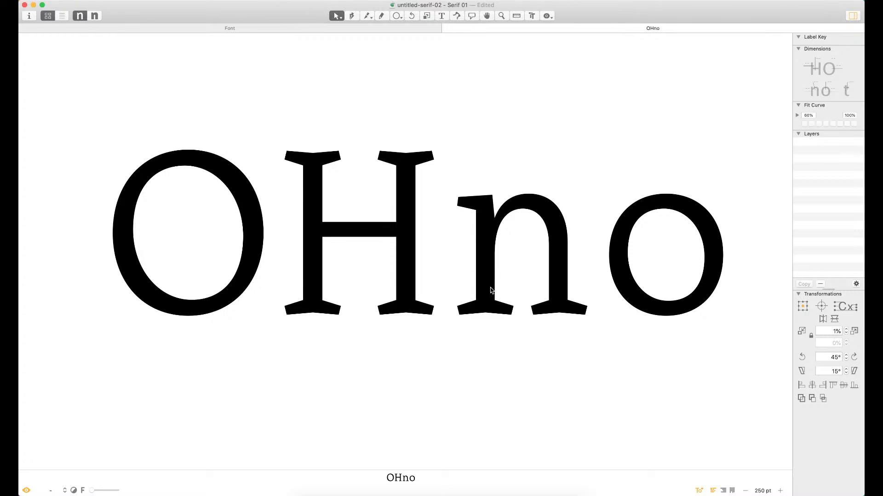
pyautogui.press('super+minus')
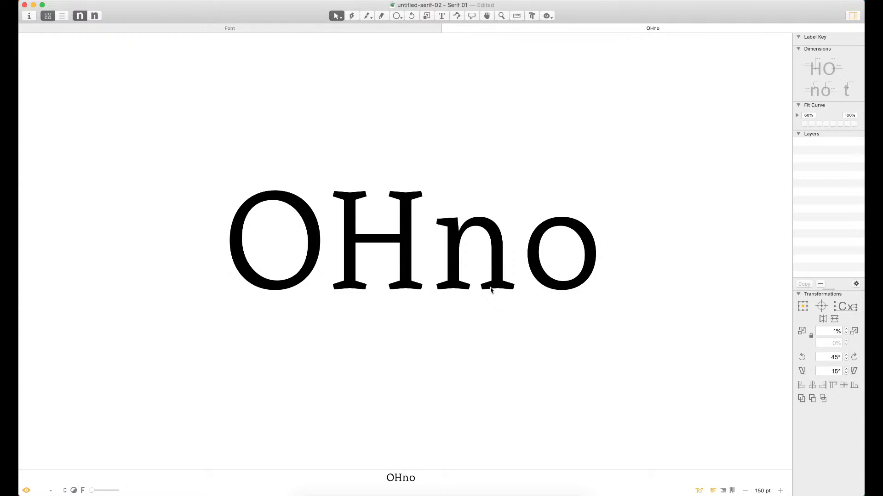
# Draw a circle about 170 units wide inside the shoulder of the lowercase n's arch
pyautogui.press('z')
pyautogui.moveTo(619, 153); pyautogui.dragTo(420, 348)
pyautogui.moveTo(208, 220); pyautogui.dragTo(277, 196)
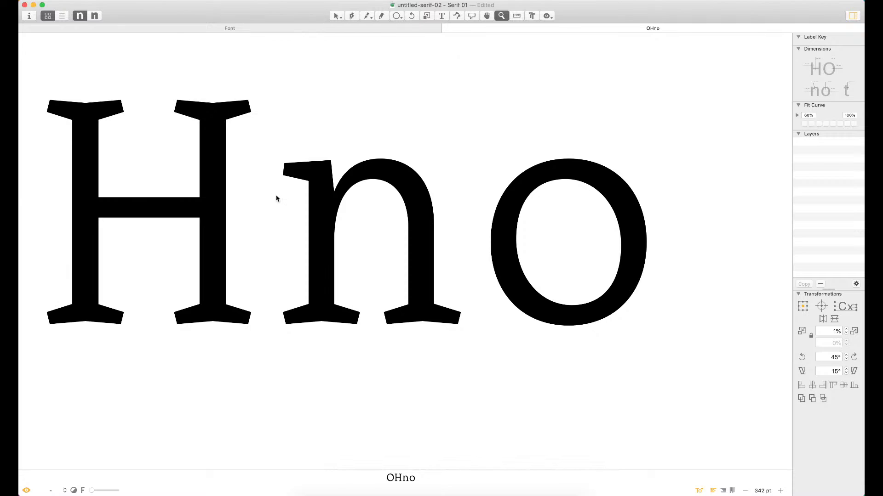
pyautogui.press('super+plus')
pyautogui.press('super+plus')
pyautogui.scroll(5, 327, 151)
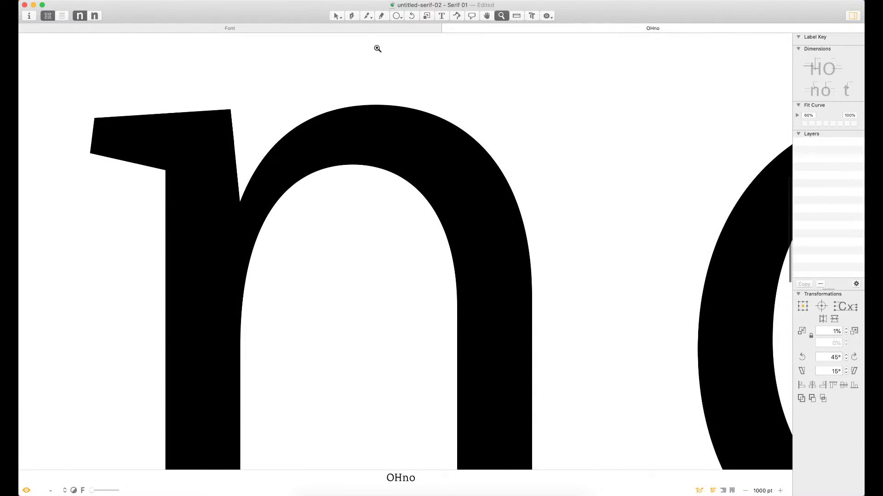
pyautogui.click(397, 16)
pyautogui.press('v')
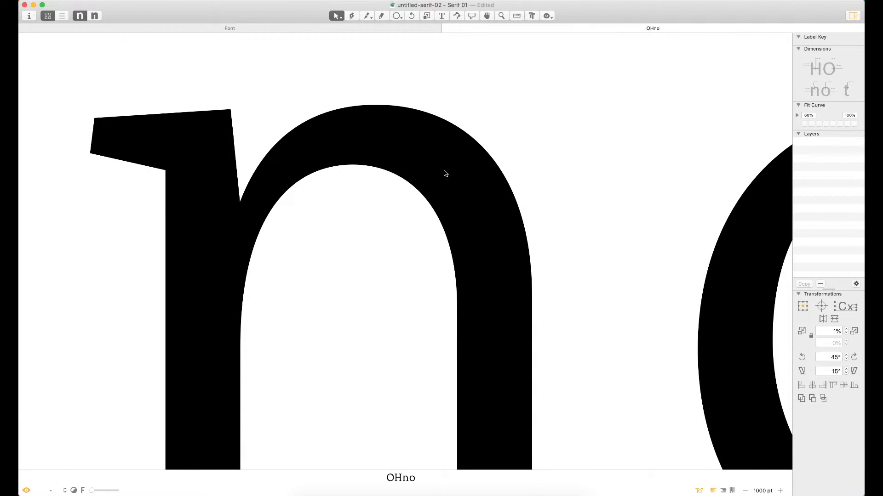
pyautogui.click(447, 175)
pyautogui.click(397, 15)
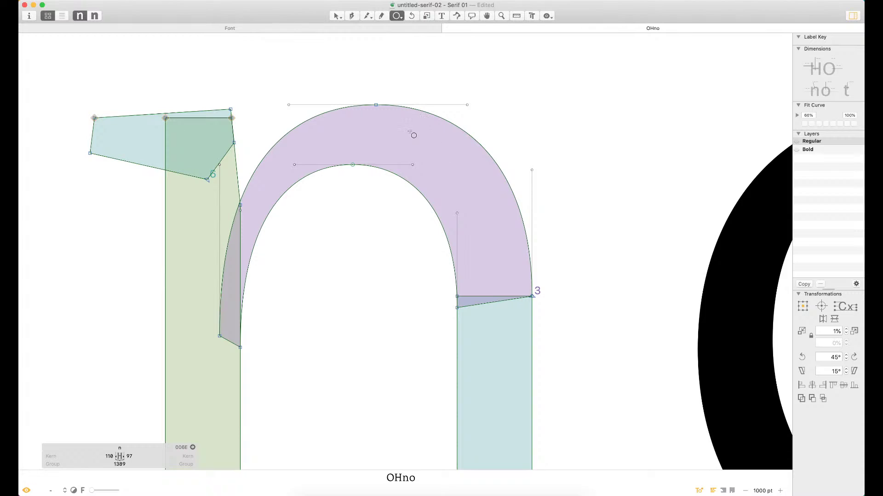
pyautogui.moveTo(410, 132); pyautogui.dragTo(481, 165)
pyautogui.press('v')
pyautogui.moveTo(484, 129); pyautogui.dragTo(484, 122)
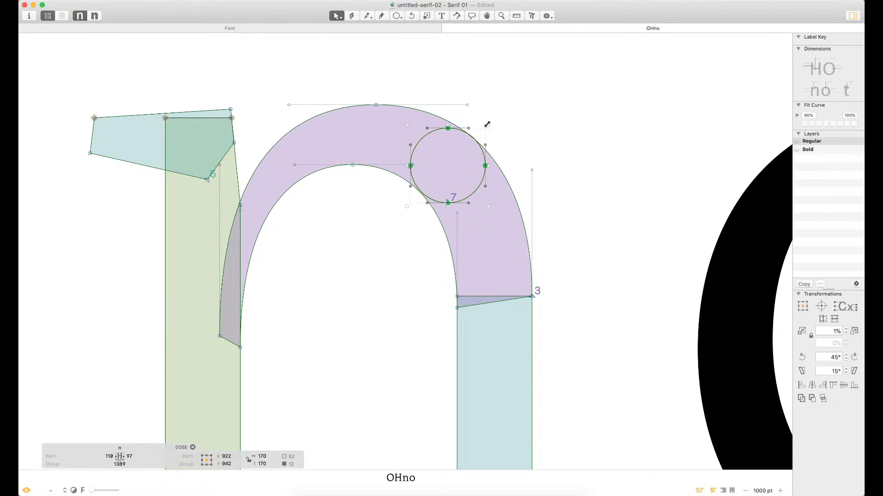
pyautogui.click(421, 229)
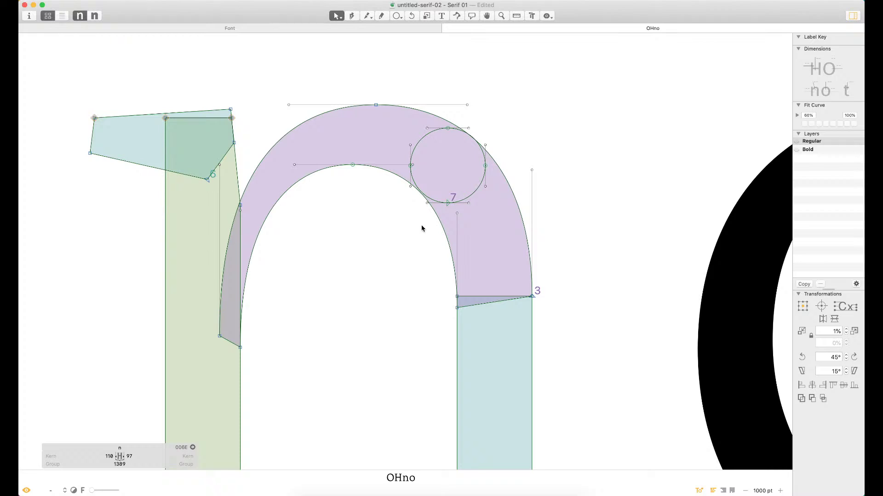
# Lower the circle in the n's arch to about Y 939 and enlarge it to 173 units to span the stroke
pyautogui.doubleClick(477, 190)
pyautogui.scroll(3, 472, 135)
pyautogui.doubleClick(488, 224)
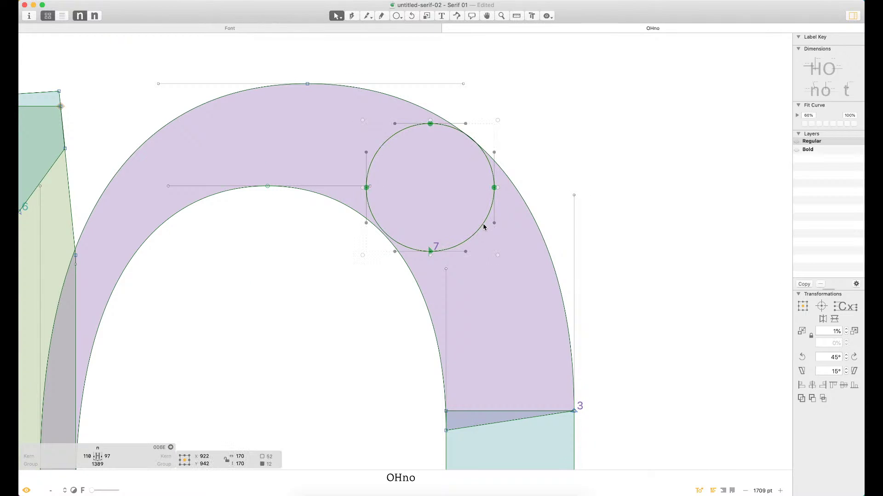
pyautogui.press('Down')
pyautogui.press('Down')
pyautogui.press('Down')
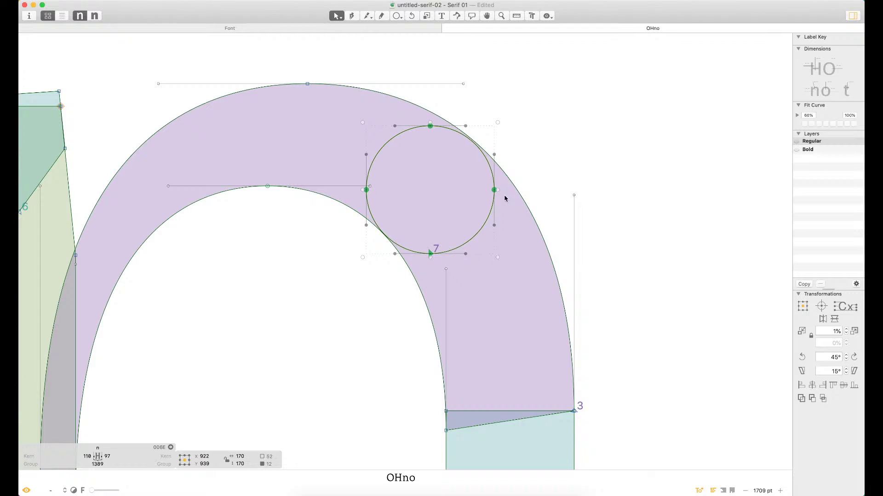
pyautogui.click(496, 125)
pyautogui.doubleClick(488, 160)
pyautogui.moveTo(499, 121); pyautogui.dragTo(500, 120)
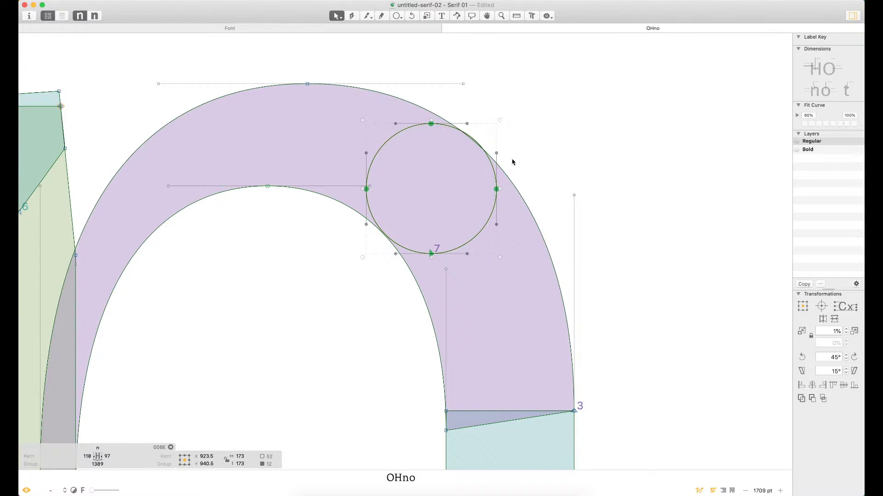
# Cut the circle from the n and paste it into the lowercase o
pyautogui.press('Delete')
pyautogui.scroll(-5, 463, 168)
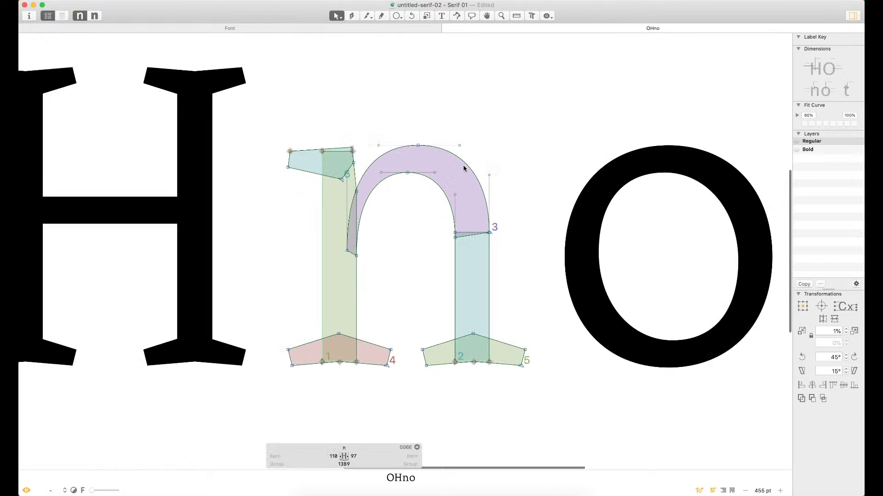
pyautogui.doubleClick(682, 288)
pyautogui.scroll(3, 682, 288)
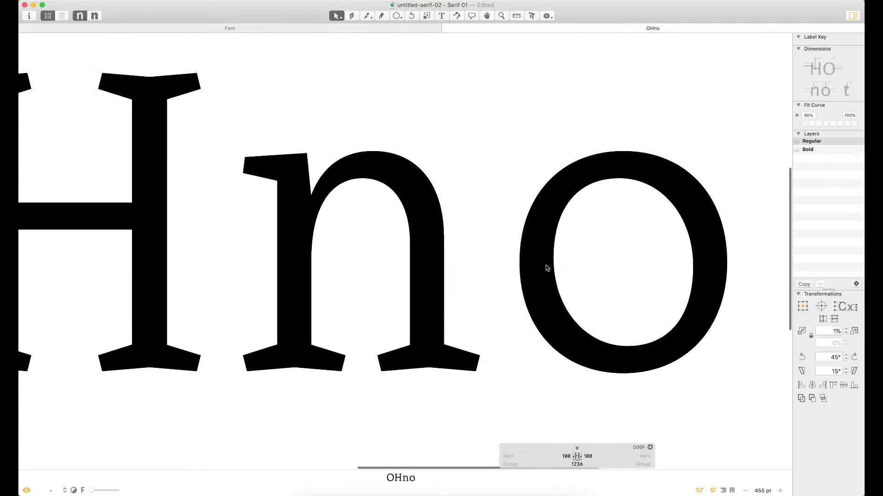
pyautogui.press('super+z')
# Position the circle inside the o's upper-right stroke at about X 911.5, Y 888.5
pyautogui.press('super+space')
pyautogui.moveTo(487, 56); pyautogui.dragTo(337, 249)
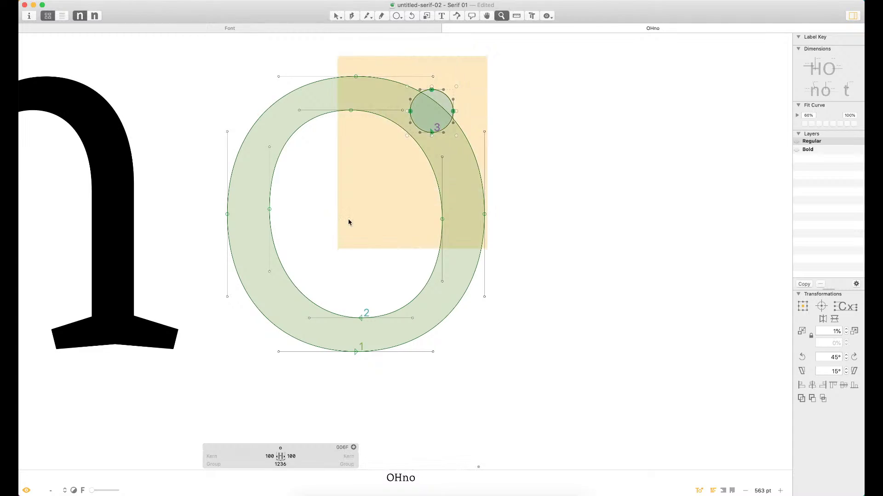
pyautogui.click(486, 128)
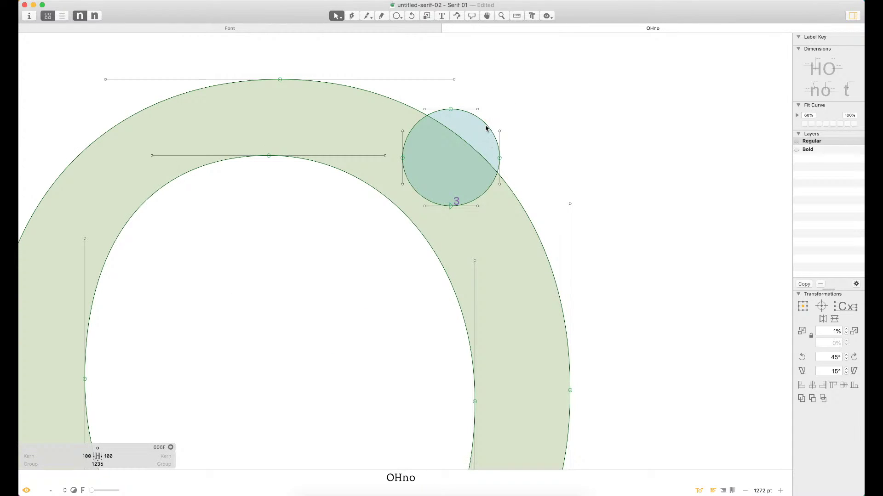
pyautogui.moveTo(486, 128); pyautogui.dragTo(479, 155)
pyautogui.press('Up')
pyautogui.press('Up')
pyautogui.press('Down')
pyautogui.click(385, 343)
# Duplicate the circle in place within the o
pyautogui.press('space')
pyautogui.moveTo(363, 339); pyautogui.dragTo(482, 213)
pyautogui.press('super+minus')
pyautogui.press('super+minus')
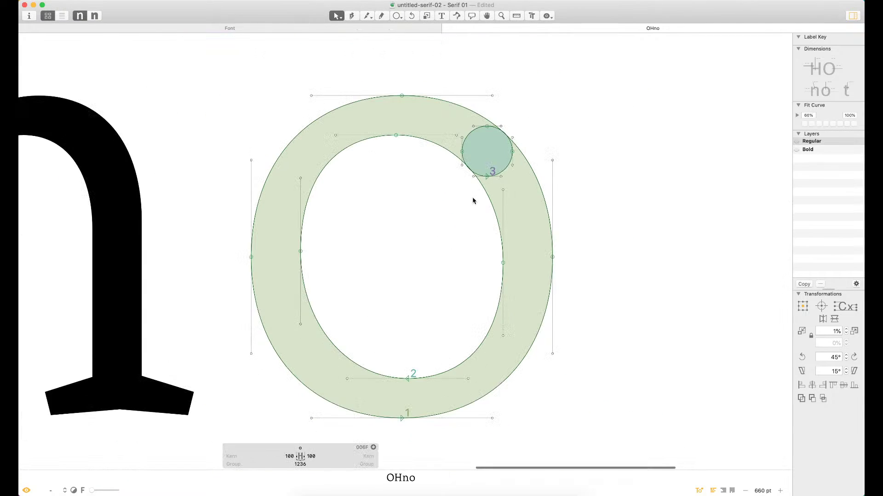
pyautogui.doubleClick(505, 171)
pyautogui.press('super+c')
pyautogui.press('super+v')
pyautogui.moveTo(504, 171); pyautogui.dragTo(325, 380)
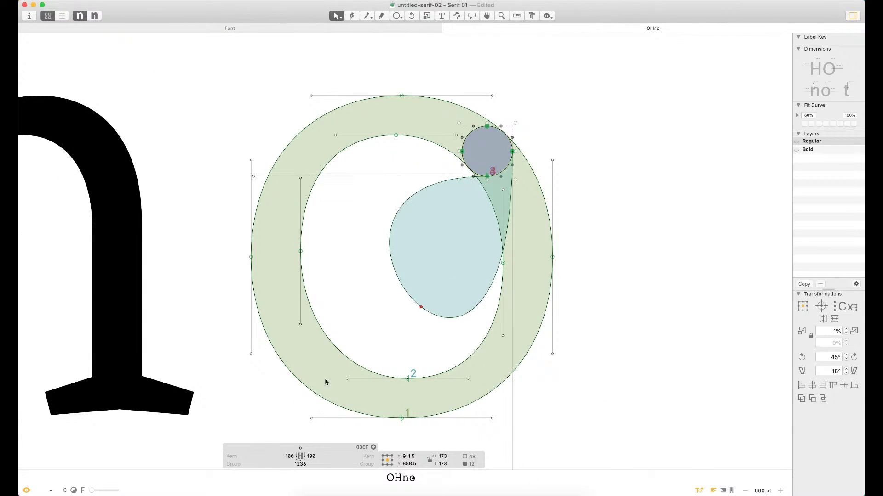
pyautogui.press('super+z')
pyautogui.moveTo(475, 139); pyautogui.dragTo(475, 142)
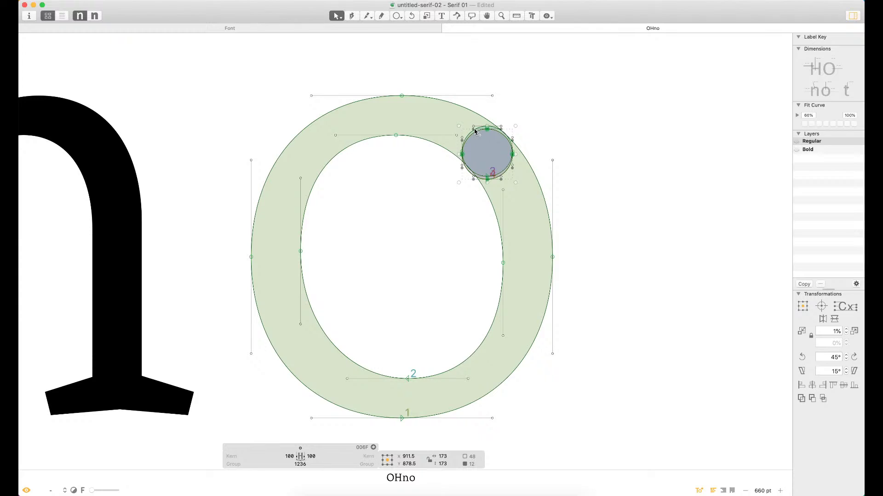
pyautogui.click(475, 131)
pyautogui.click(480, 133)
pyautogui.doubleClick(479, 131)
pyautogui.moveTo(479, 135); pyautogui.dragTo(359, 298)
pyautogui.doubleClick(505, 172)
pyautogui.moveTo(499, 174); pyautogui.dragTo(396, 316)
pyautogui.press('super+z')
# Move the duplicate circle into the o's lower-left stroke at about X 311.5, Y 179.5
pyautogui.hotkey('shift', 'Down')
pyautogui.hotkey('shift', 'Down')
pyautogui.hotkey('shift', 'Down')
pyautogui.hotkey('shift', 'Down')
pyautogui.moveTo(469, 188); pyautogui.dragTo(295, 378)
pyautogui.press('Up')
pyautogui.press('Up')
pyautogui.press('Up')
pyautogui.press('Up')
pyautogui.press('Up')
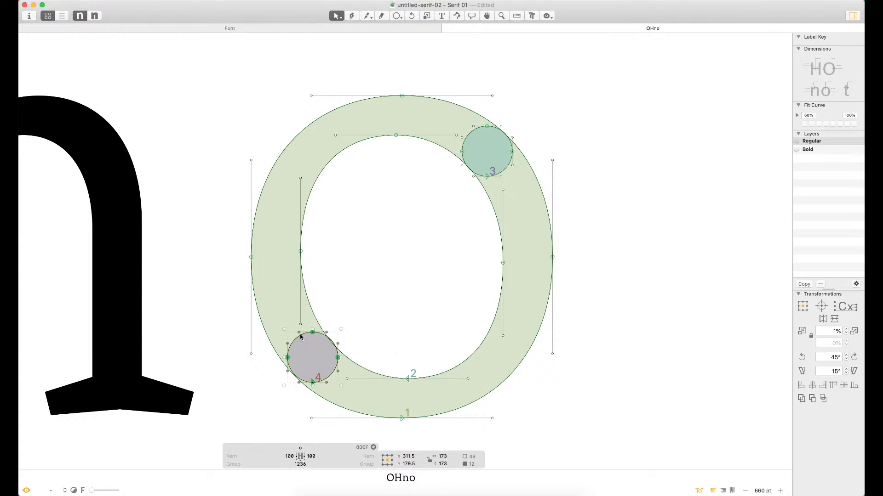
# Delete both circles from the o
pyautogui.press('Delete')
pyautogui.click(483, 125)
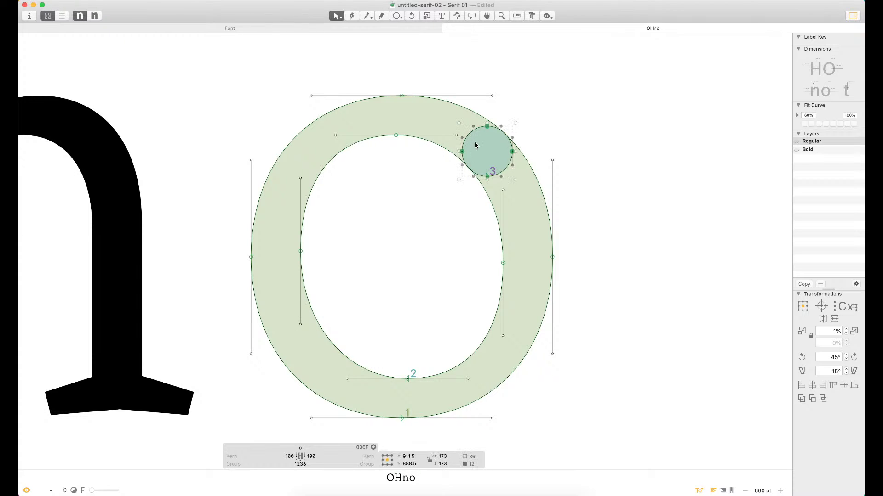
pyautogui.press('Delete')
pyautogui.scroll(-2, 456, 232)
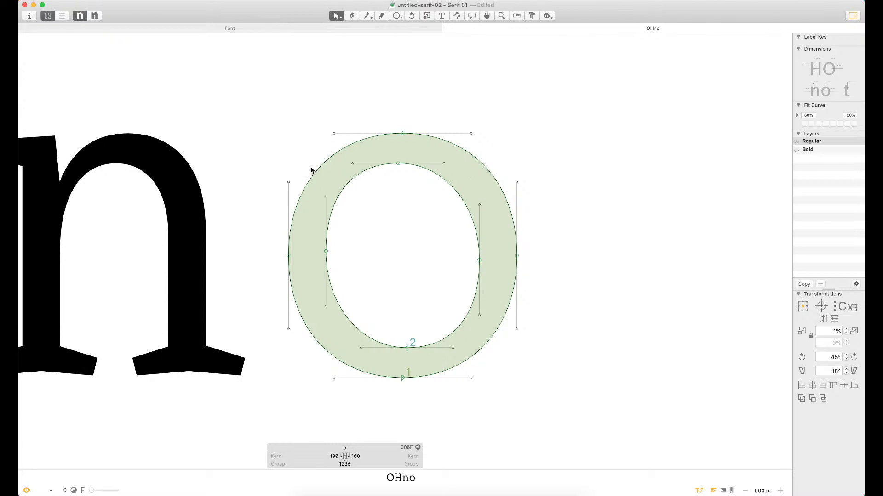
# Delete the right half of the o's outlines, then duplicate the remaining left half and shift the copy right to about X 409
pyautogui.moveTo(553, 37); pyautogui.dragTo(416, 445)
pyautogui.press('Delete')
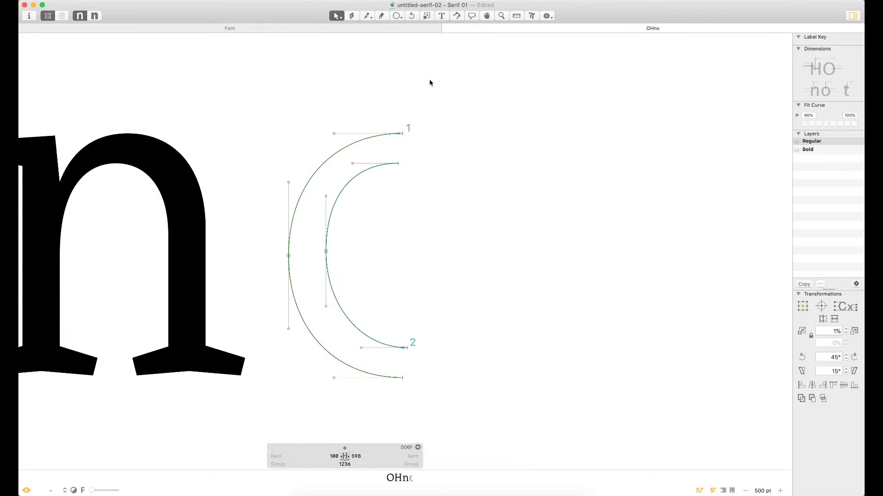
pyautogui.moveTo(431, 81); pyautogui.dragTo(251, 438)
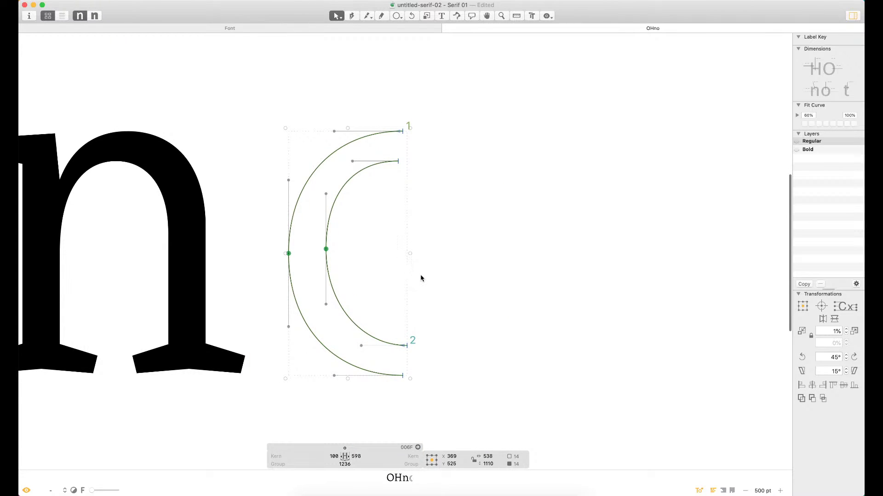
pyautogui.press('super+v')
pyautogui.hotkey('shift', 'Right')
pyautogui.hotkey('shift', 'Right')
pyautogui.hotkey('shift', 'Right')
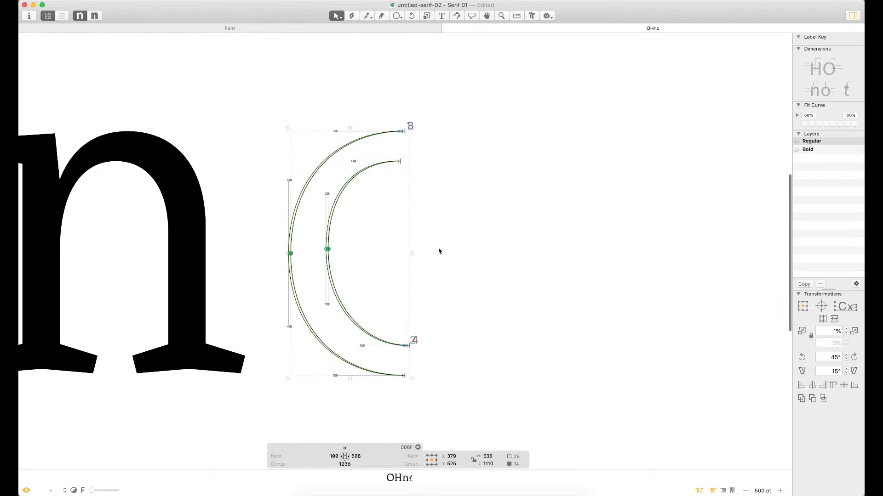
pyautogui.hotkey('shift', 'Right')
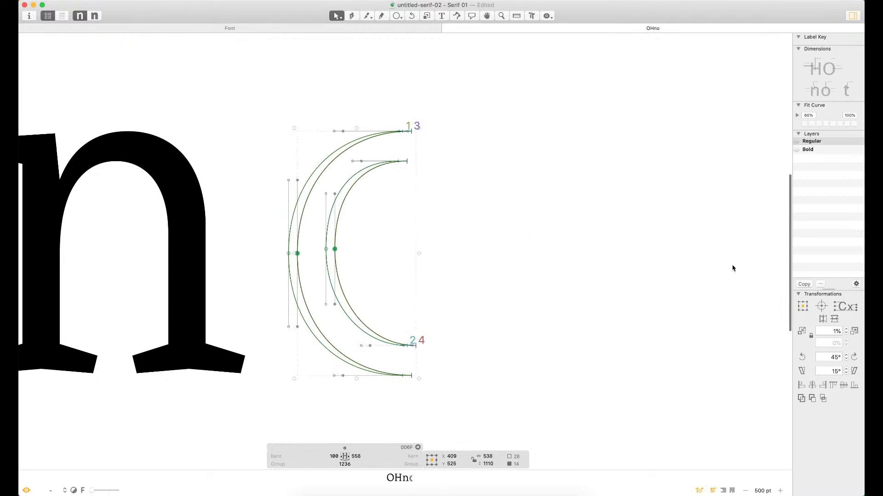
# Flip the duplicated half horizontally and vertically, join it to the original half, and correct the o's path direction
pyautogui.click(823, 320)
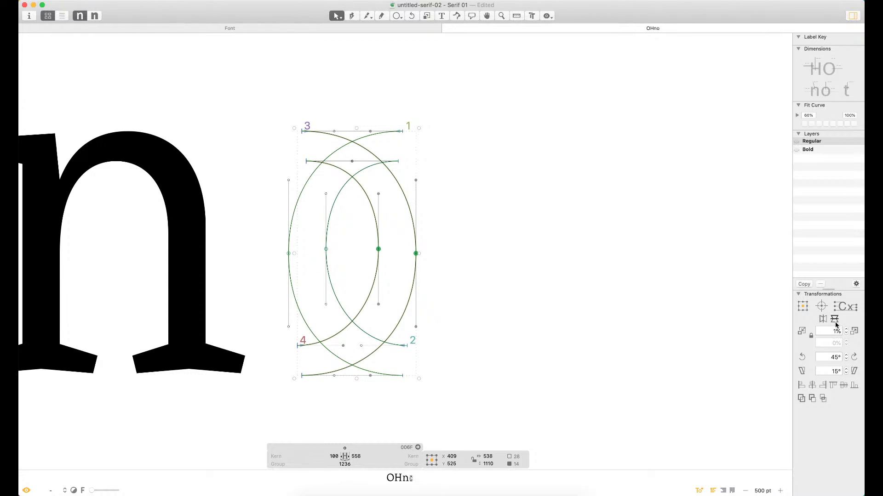
pyautogui.moveTo(315, 167); pyautogui.dragTo(414, 151)
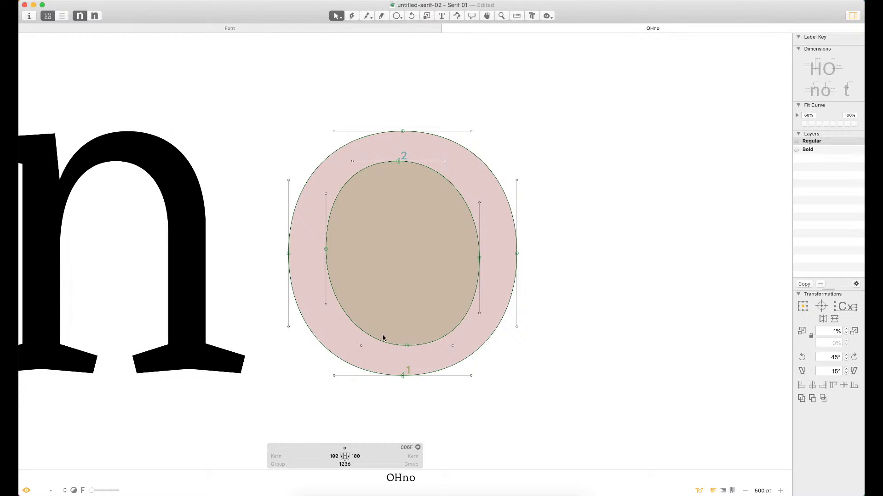
pyautogui.press('super+shift+r')
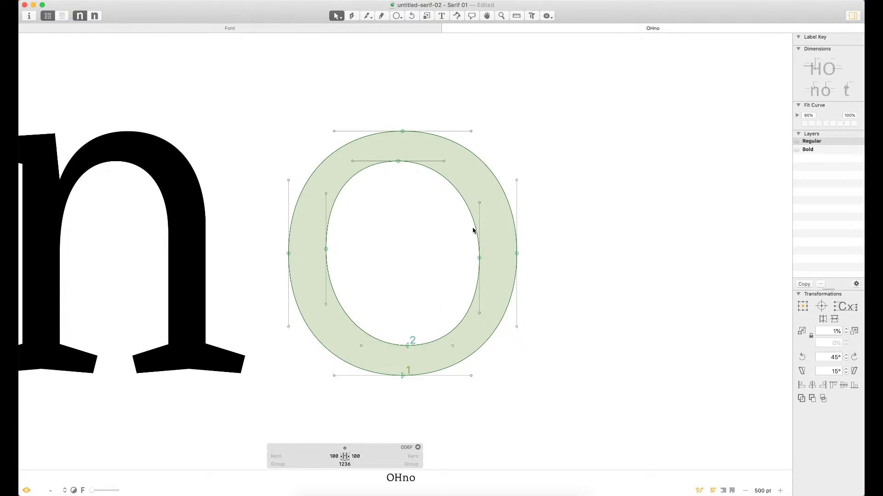
# Examine the rebuilt o beside the O, H and n in the OHno sample
pyautogui.press('space')
pyautogui.press('super+minus')
pyautogui.press('super+minus')
pyautogui.press('space')
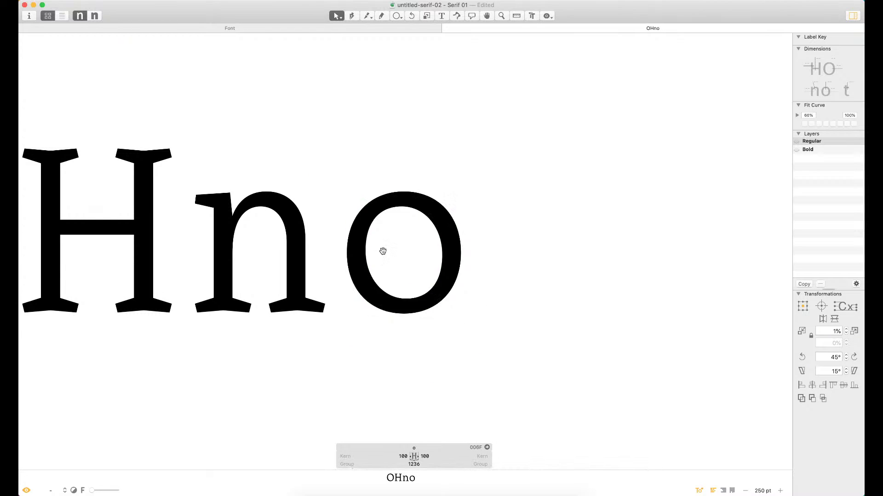
pyautogui.moveTo(386, 250); pyautogui.dragTo(487, 227)
pyautogui.press('t')
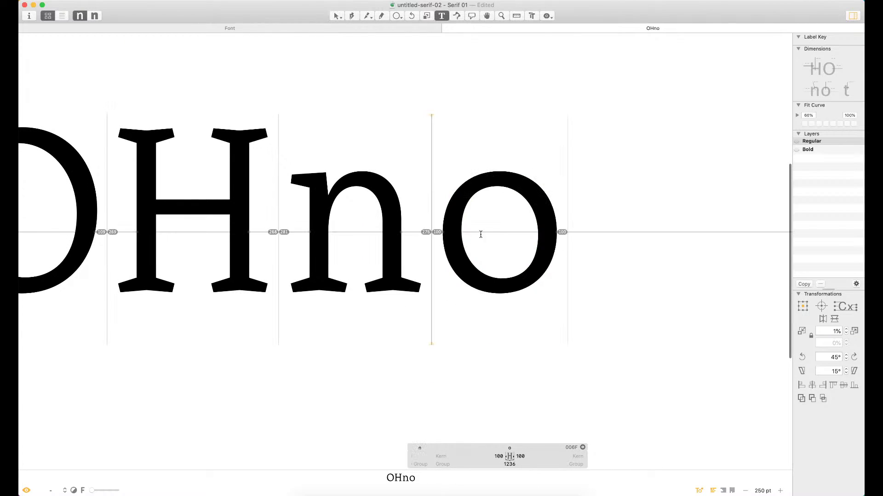
pyautogui.press('Escape')
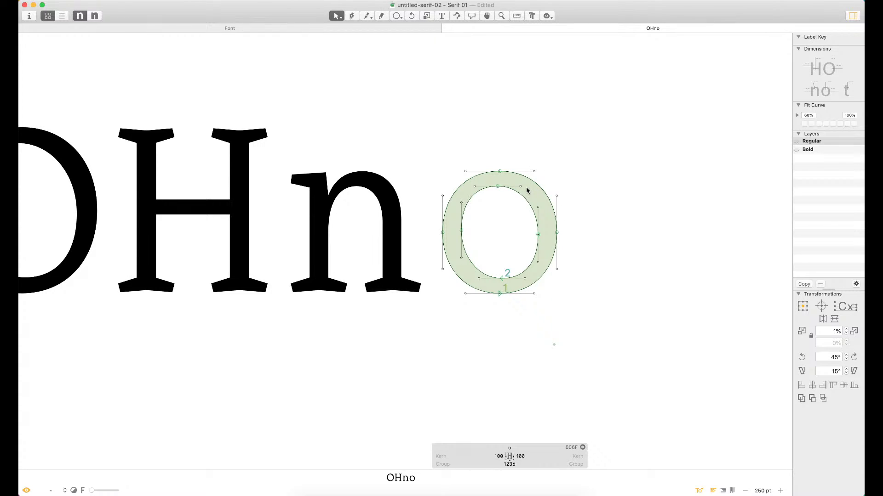
pyautogui.hscroll(-5, 510, 164)
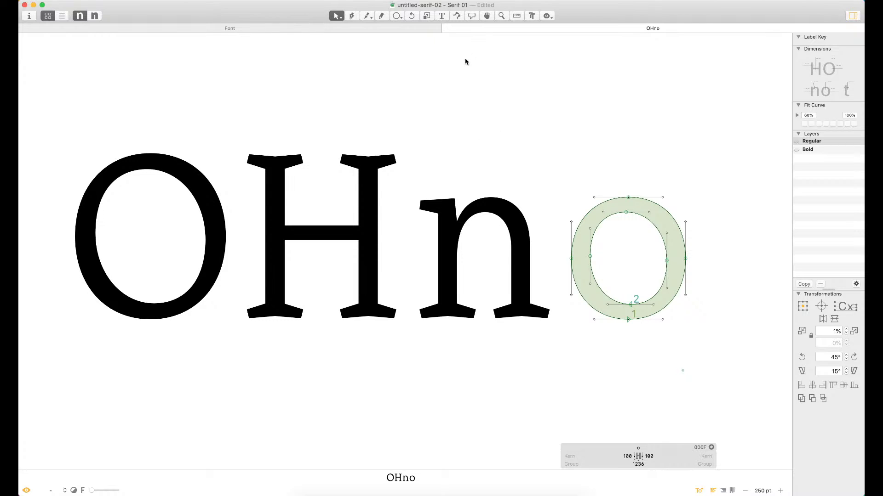
# Close the OHno edit view and select the empty lowercase t in the font overview
pyautogui.press('super+w')
pyautogui.click(453, 229)
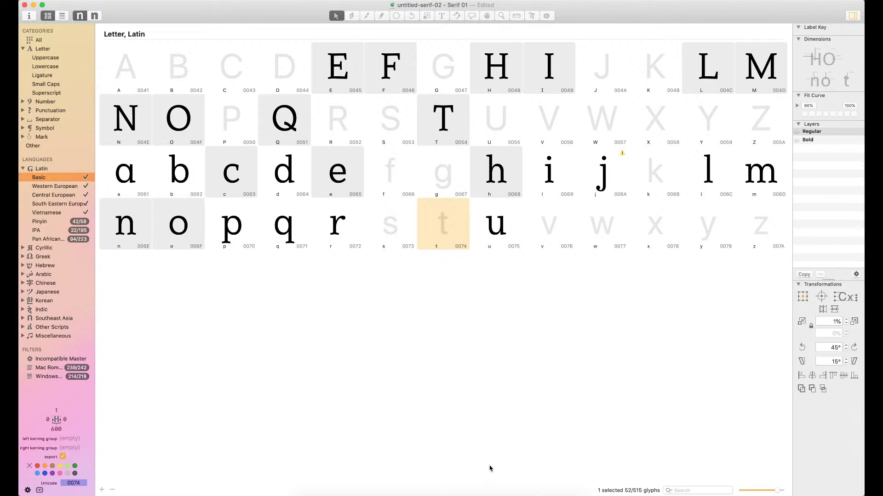
# Switch to OBS and show the Title Card scene
pyautogui.moveTo(460, 493)
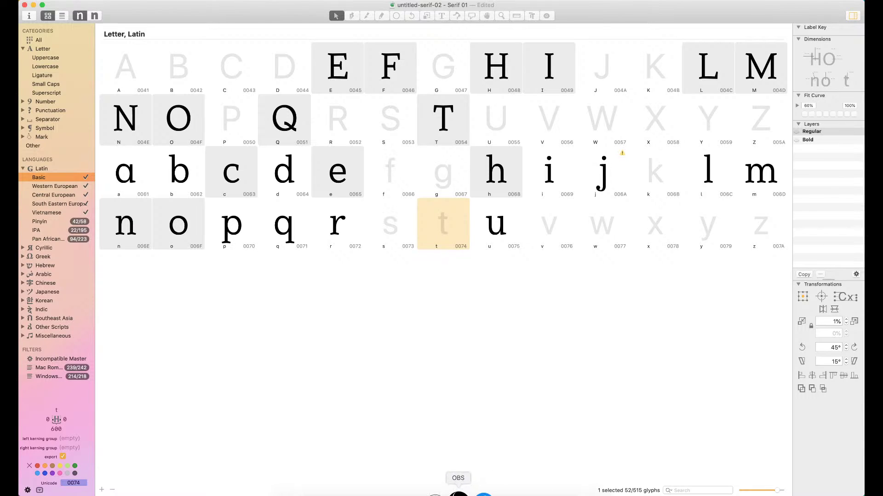
pyautogui.click(460, 483)
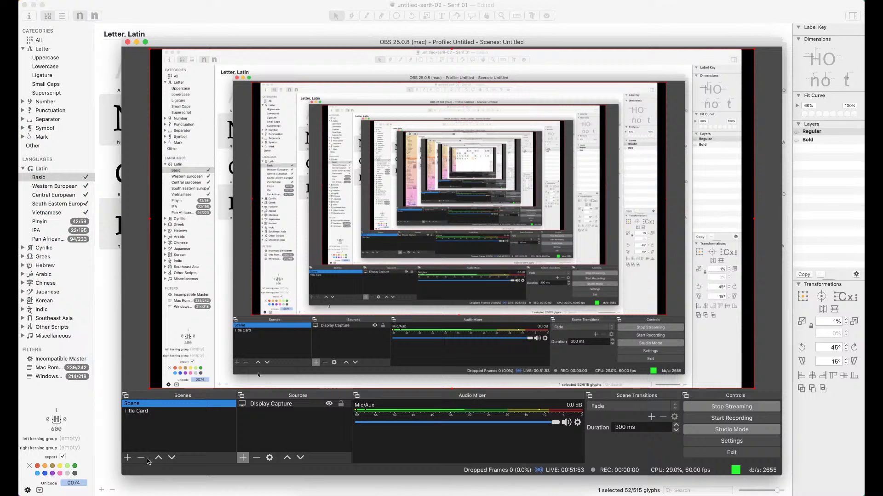
pyautogui.click(142, 411)
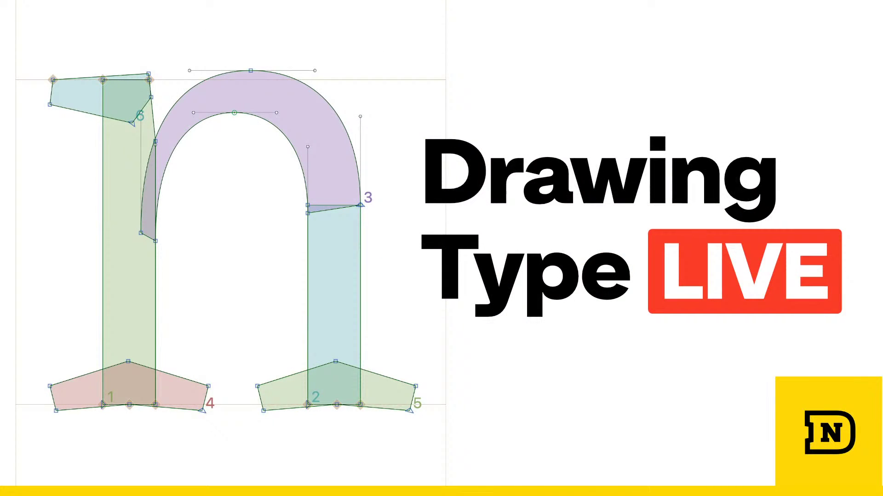